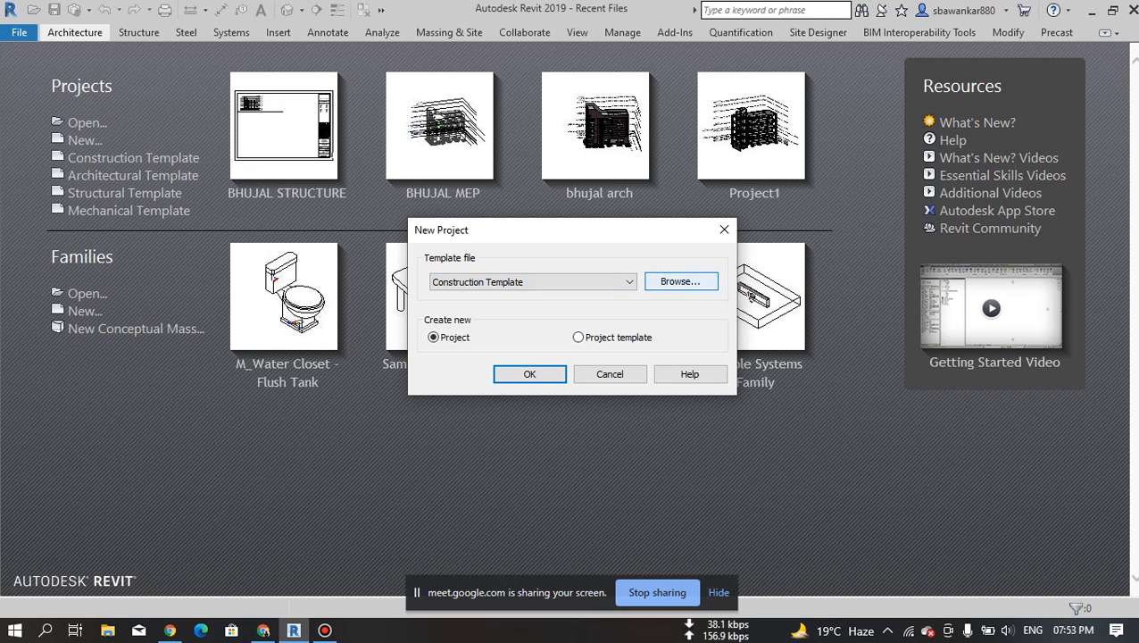
Browse for a project template file and open the India folder inside the Revit Templates folder.
click(680, 281)
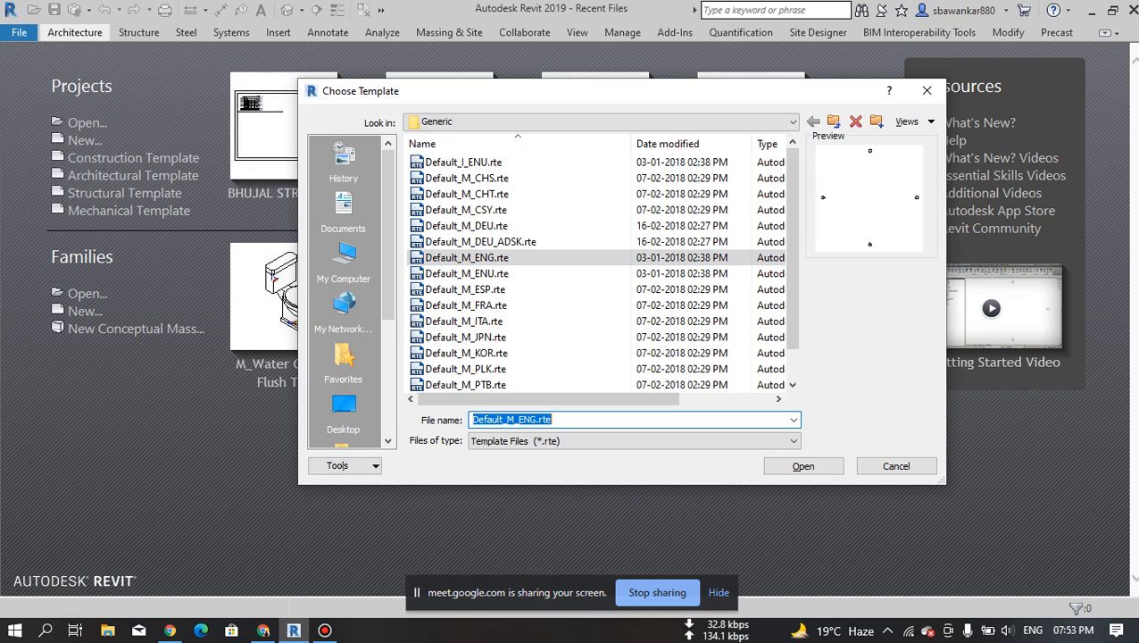
click(571, 123)
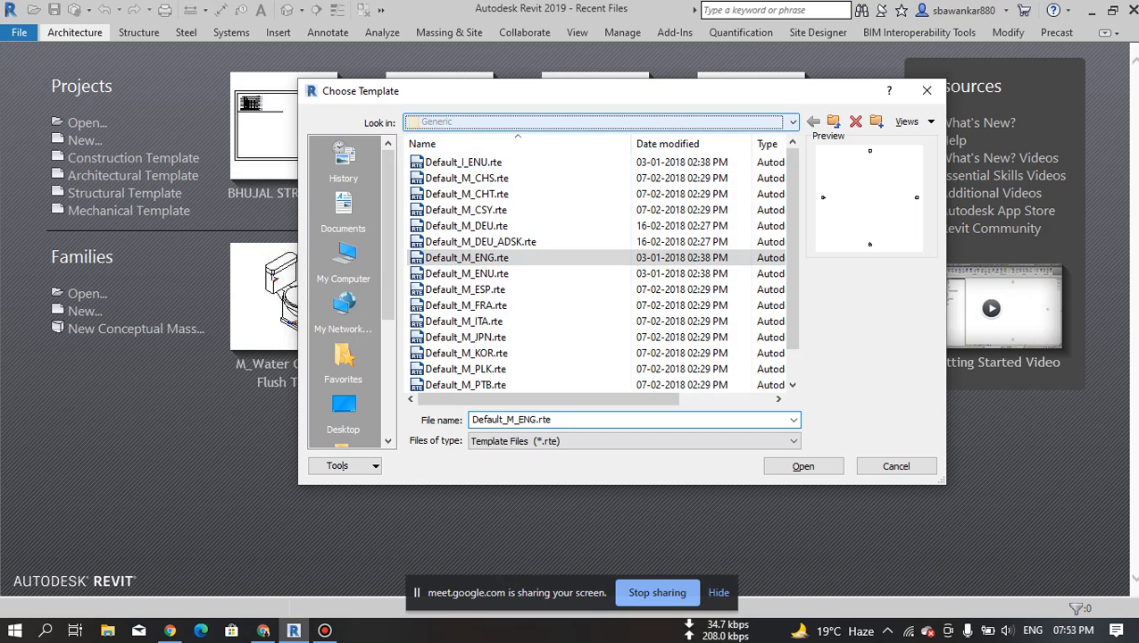
click(521, 219)
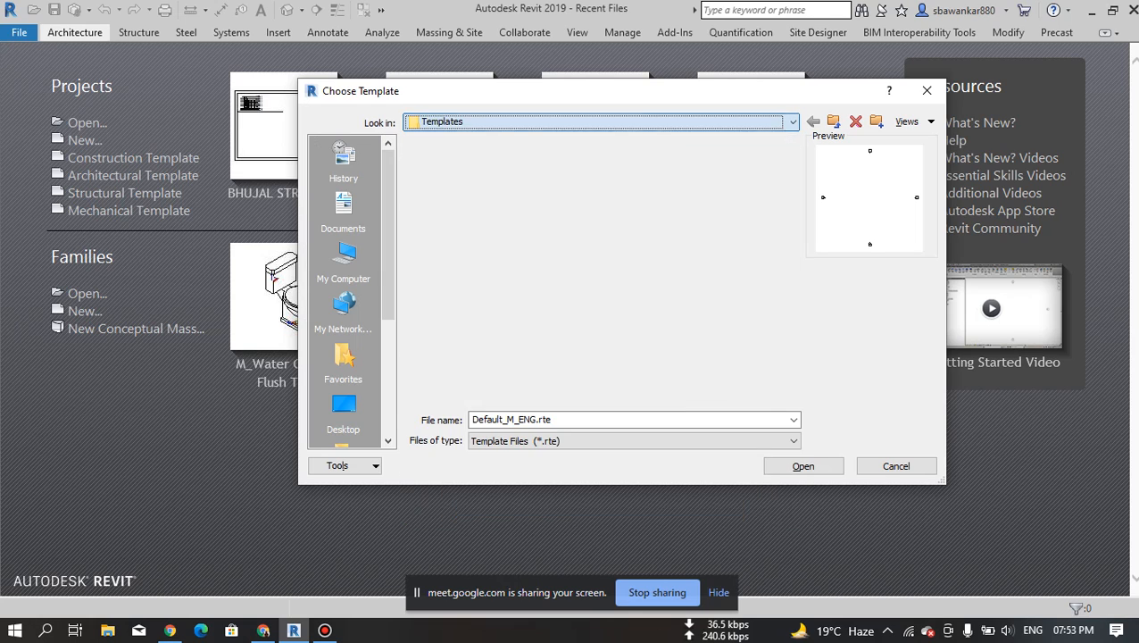
scroll(446, 210, down, 2)
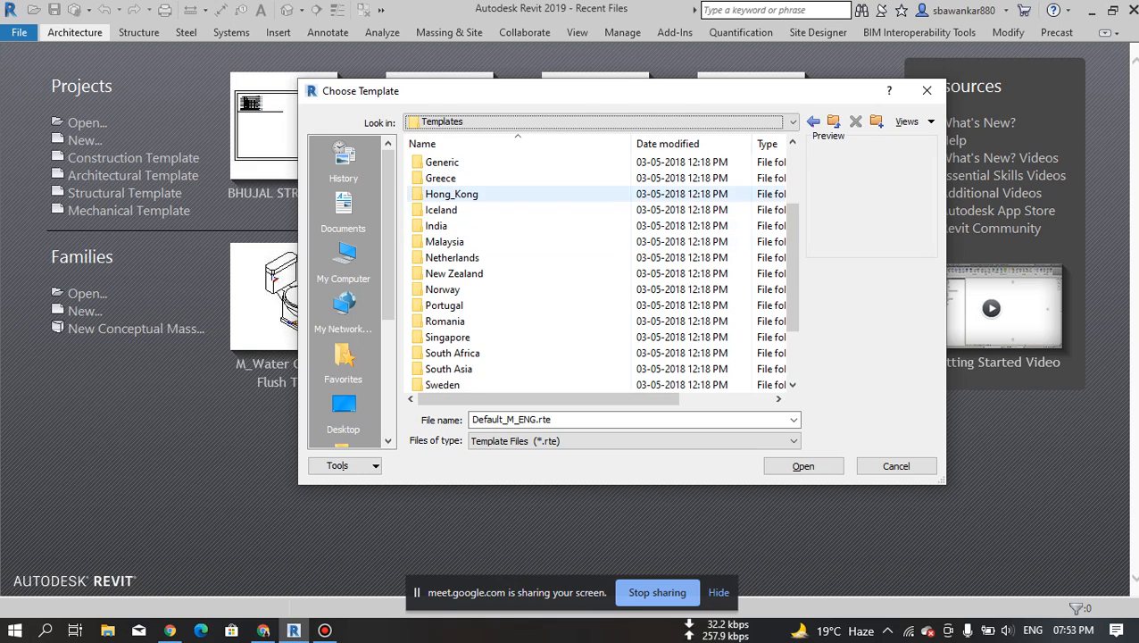
scroll(447, 268, down, 2)
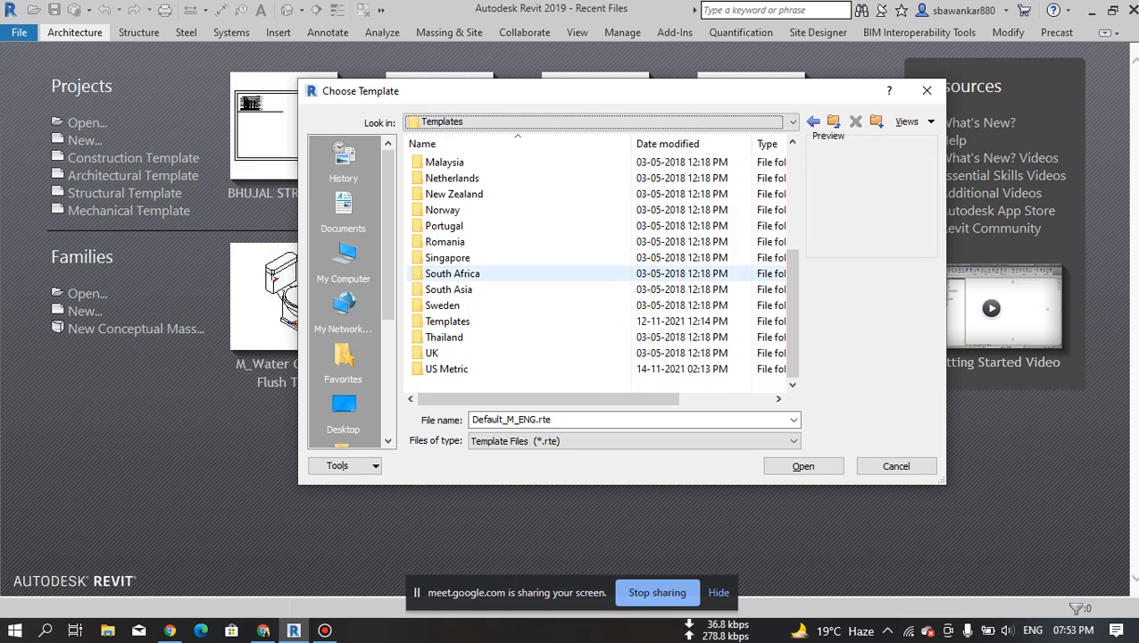
scroll(447, 348, up, 4)
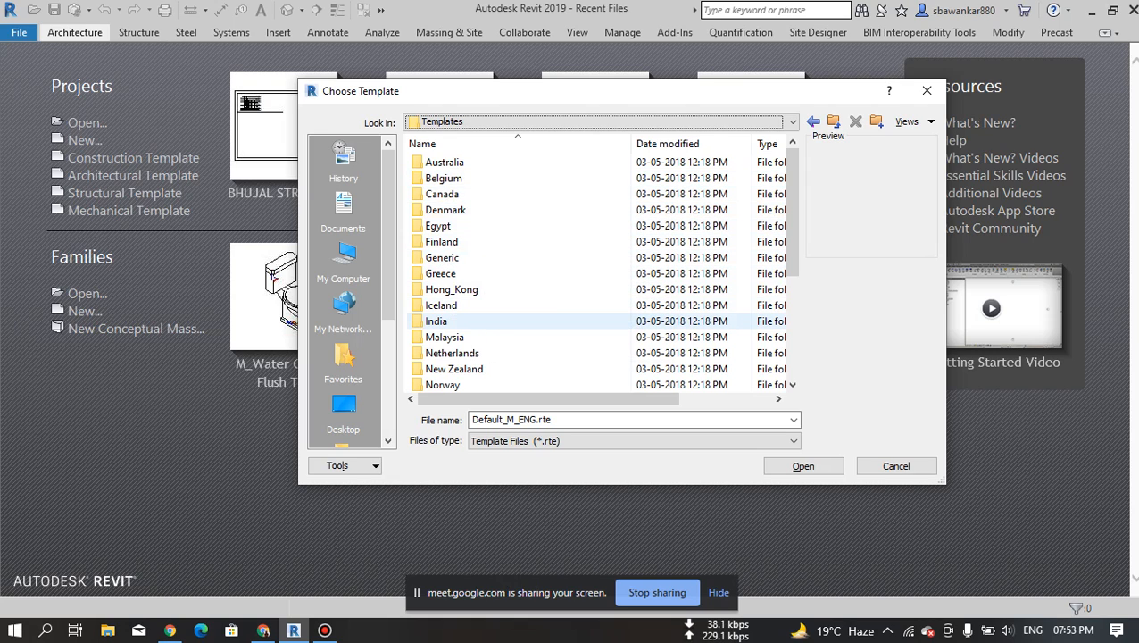
click(436, 320)
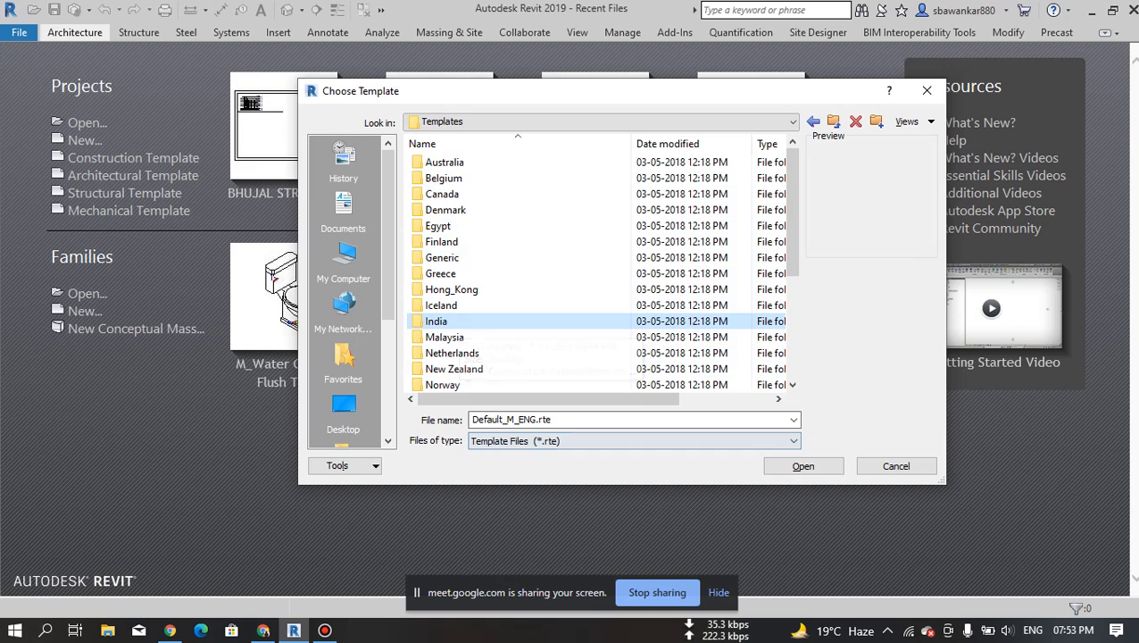
click(803, 466)
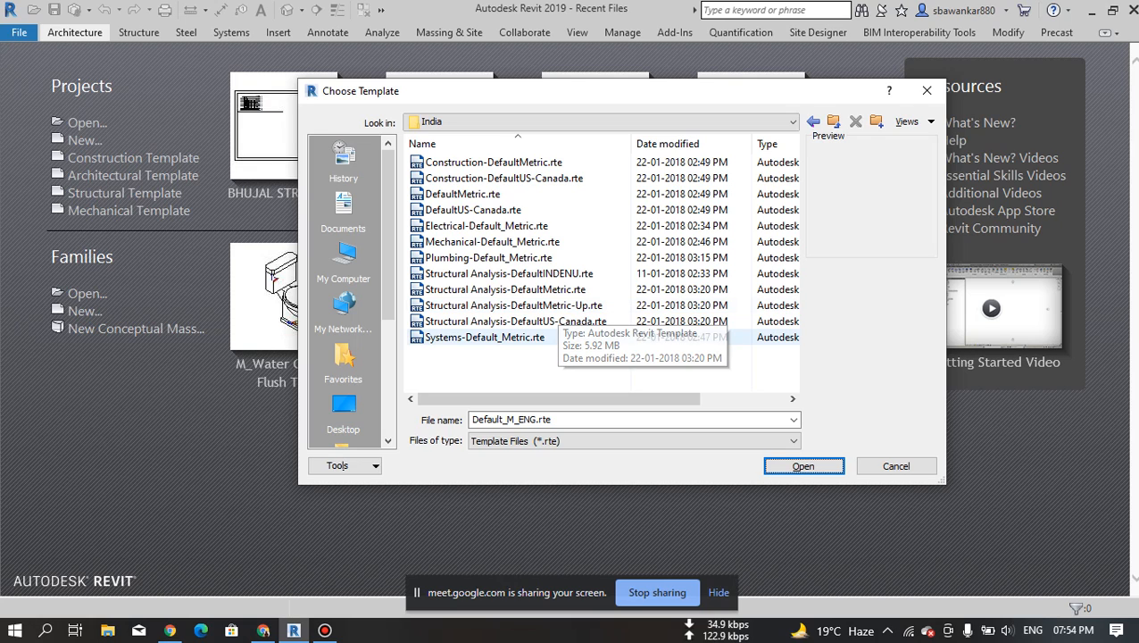
Switch to the Google Meet call, mute and unmute the microphone, and return to Revit.
click(264, 631)
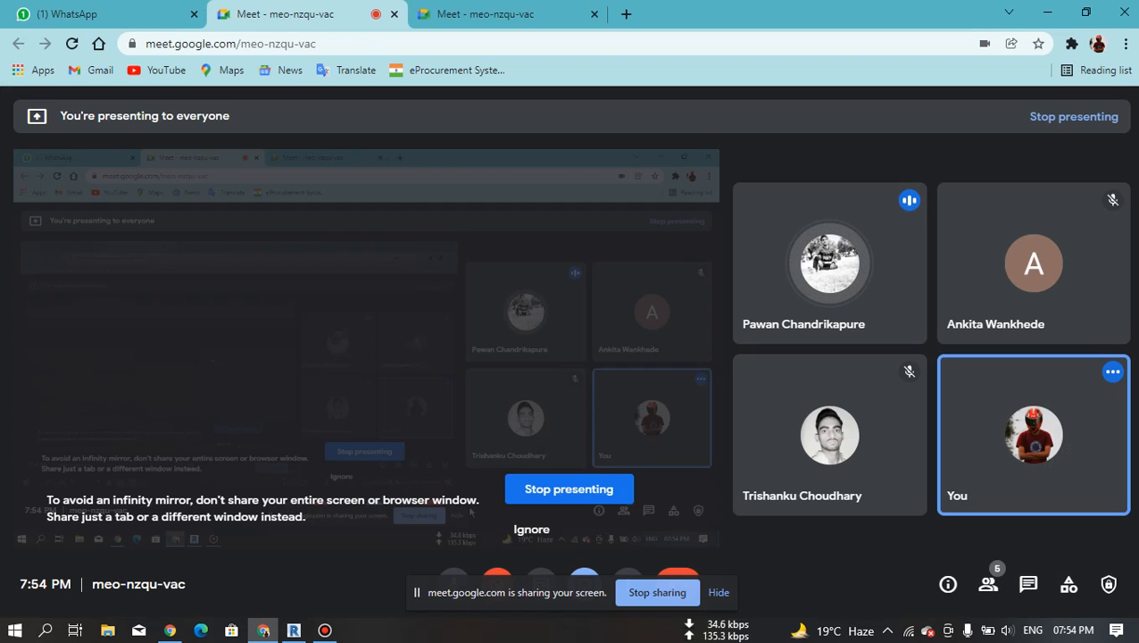
key(ctrl+d)
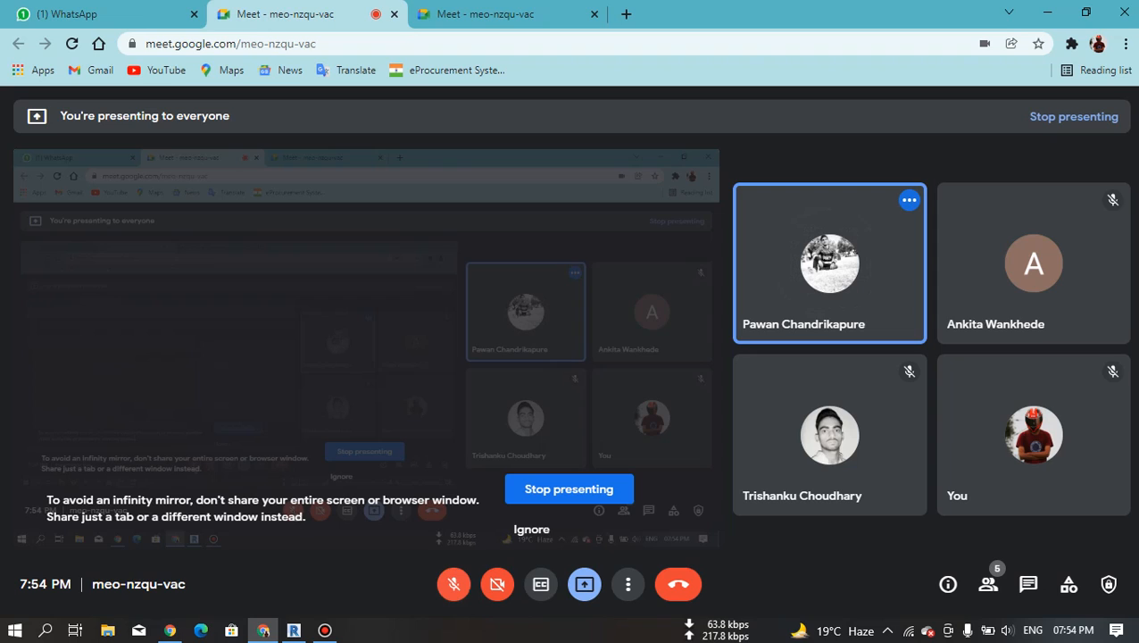
key(ctrl+d)
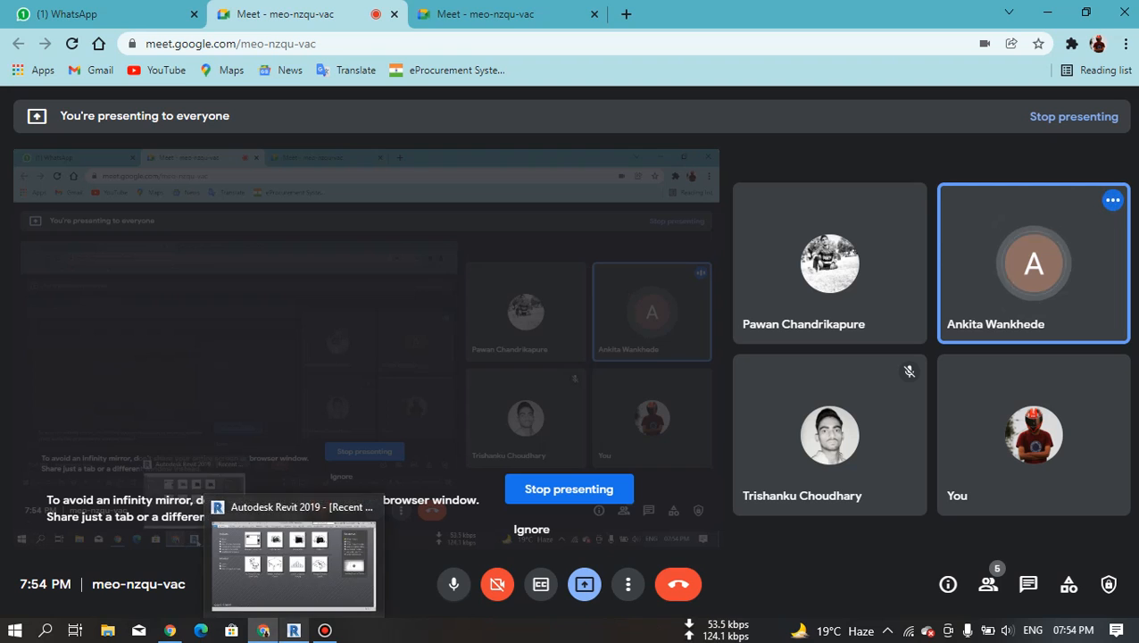
click(293, 630)
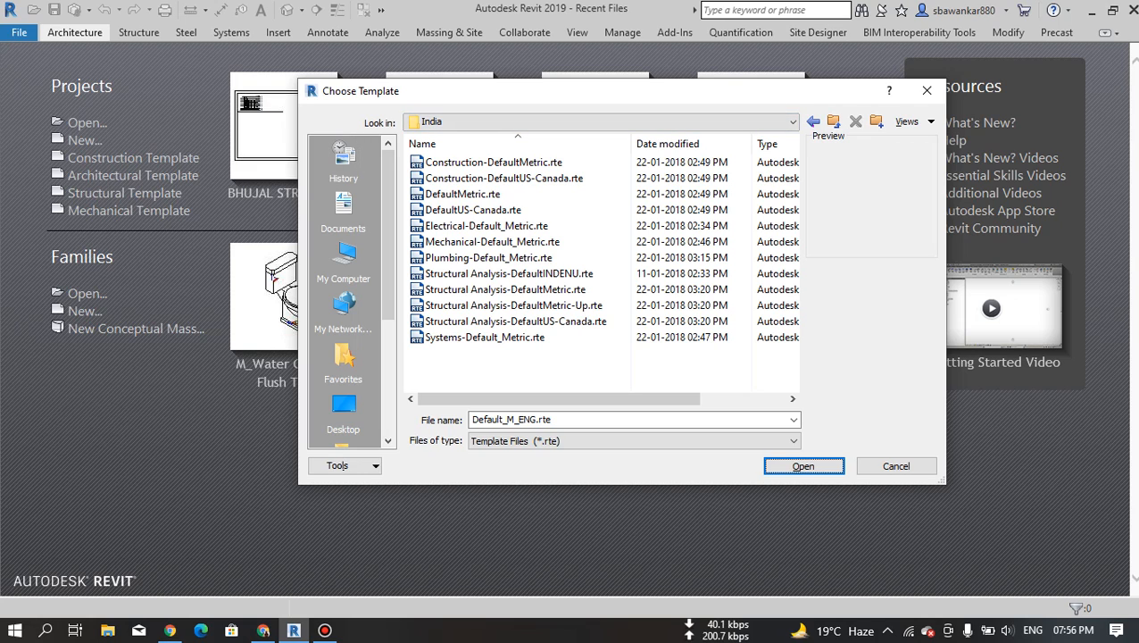
Look for the Revit templates in the Autodesk folder directly on Local Disk (C:) and return to the drive's root.
click(600, 121)
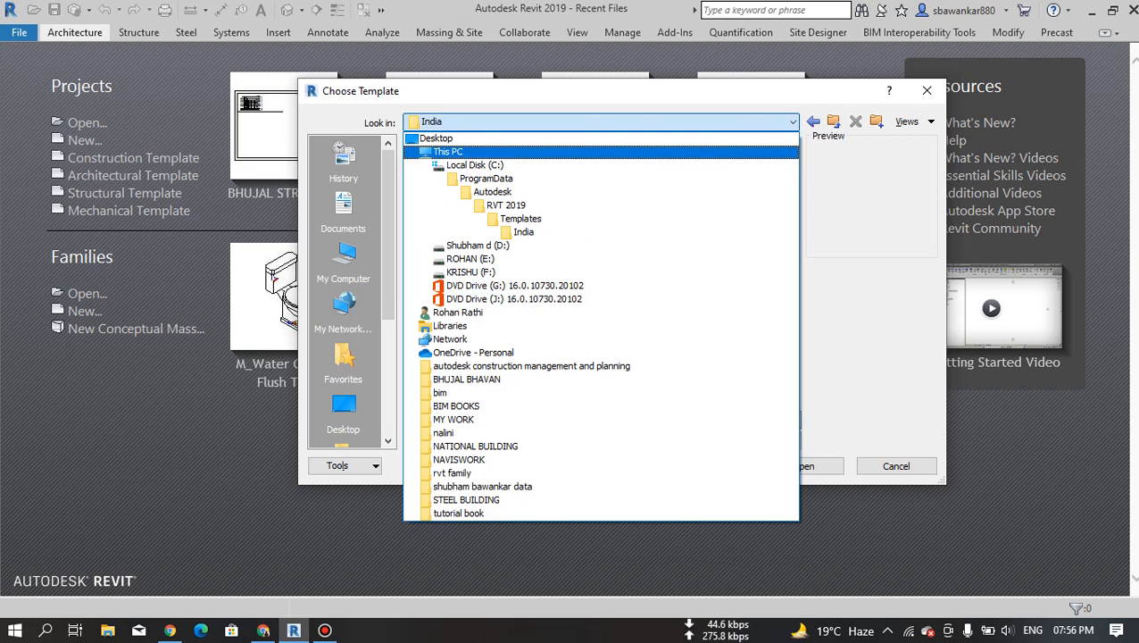
click(501, 166)
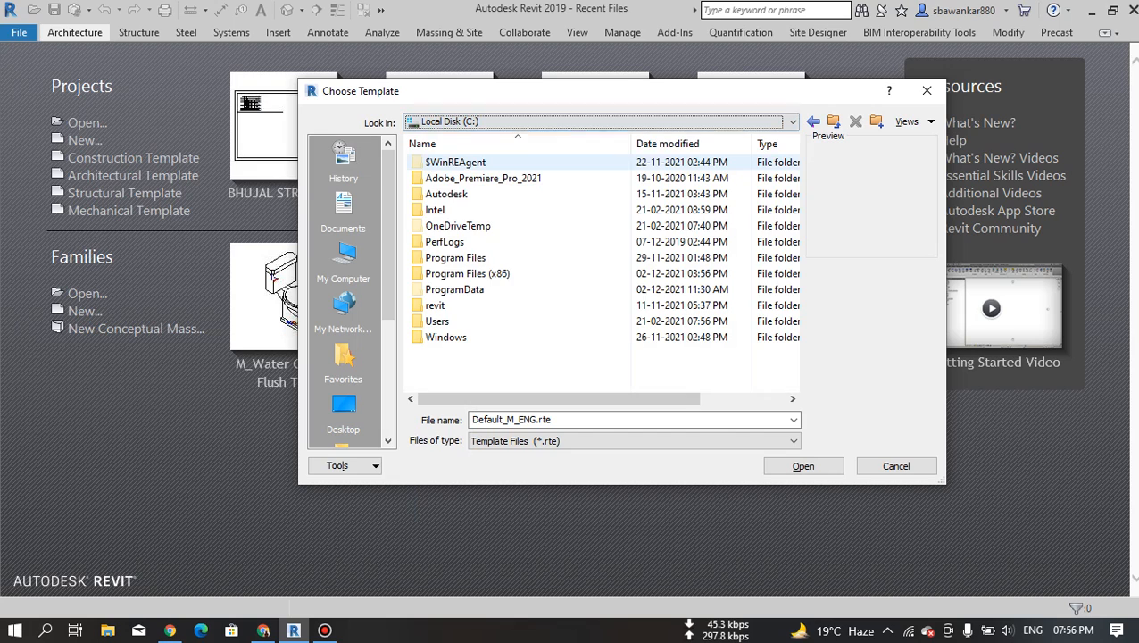
click(455, 194)
double_click(455, 194)
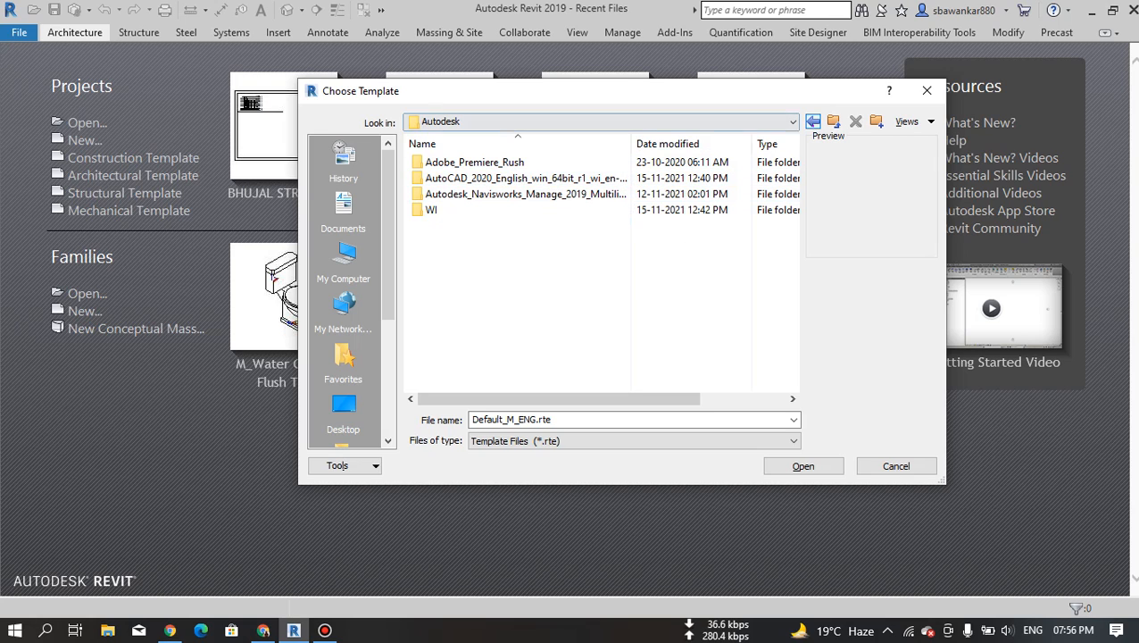
click(812, 121)
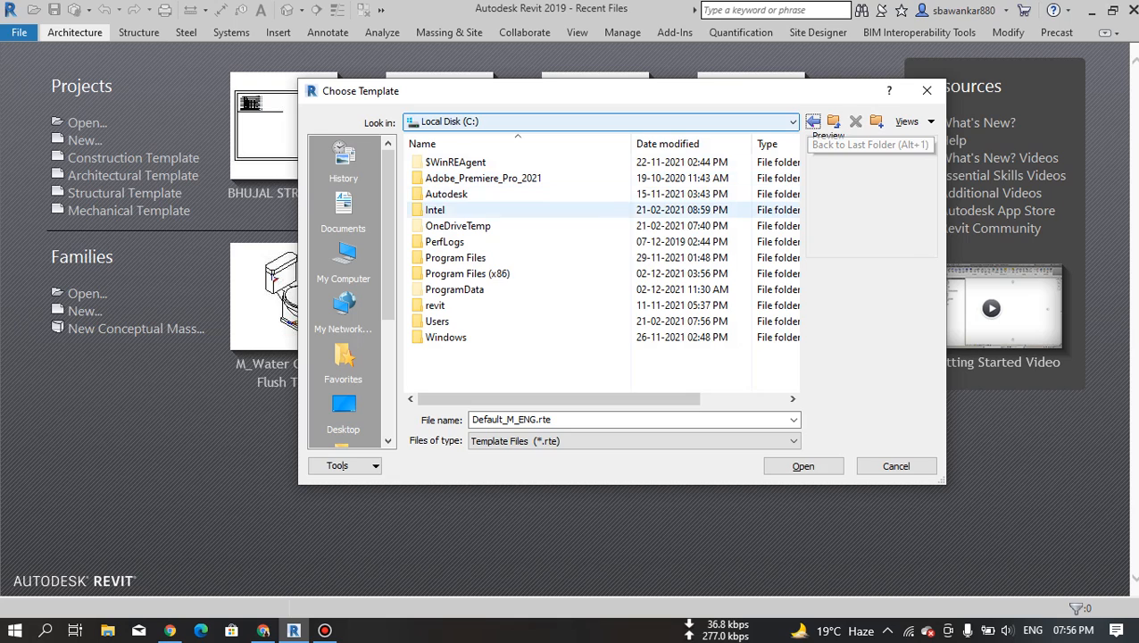
double_click(447, 194)
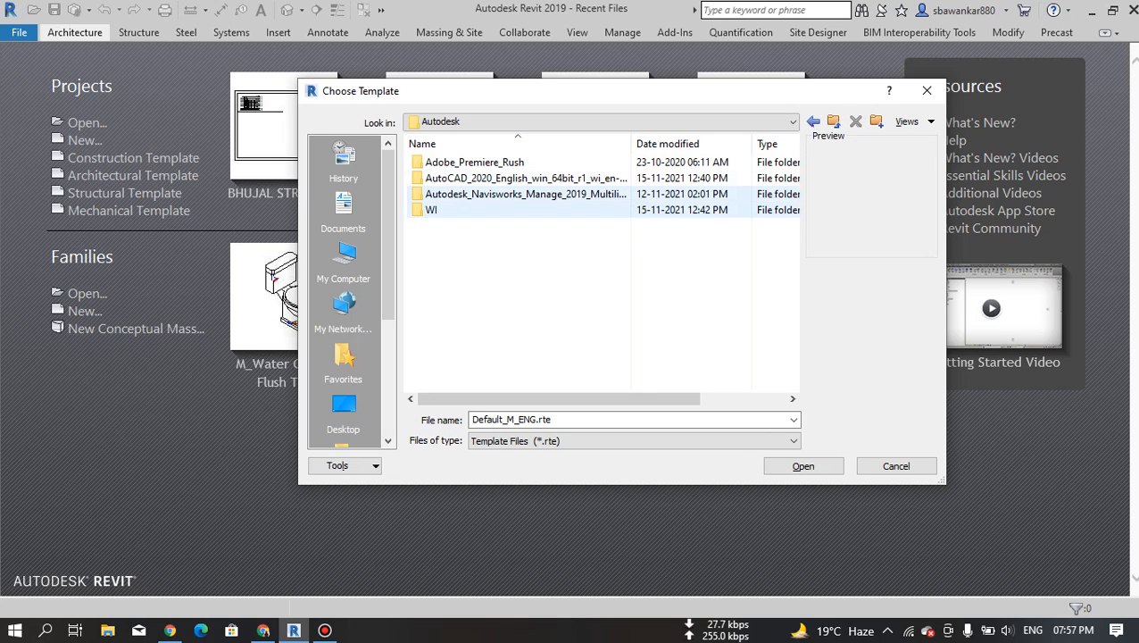
click(695, 122)
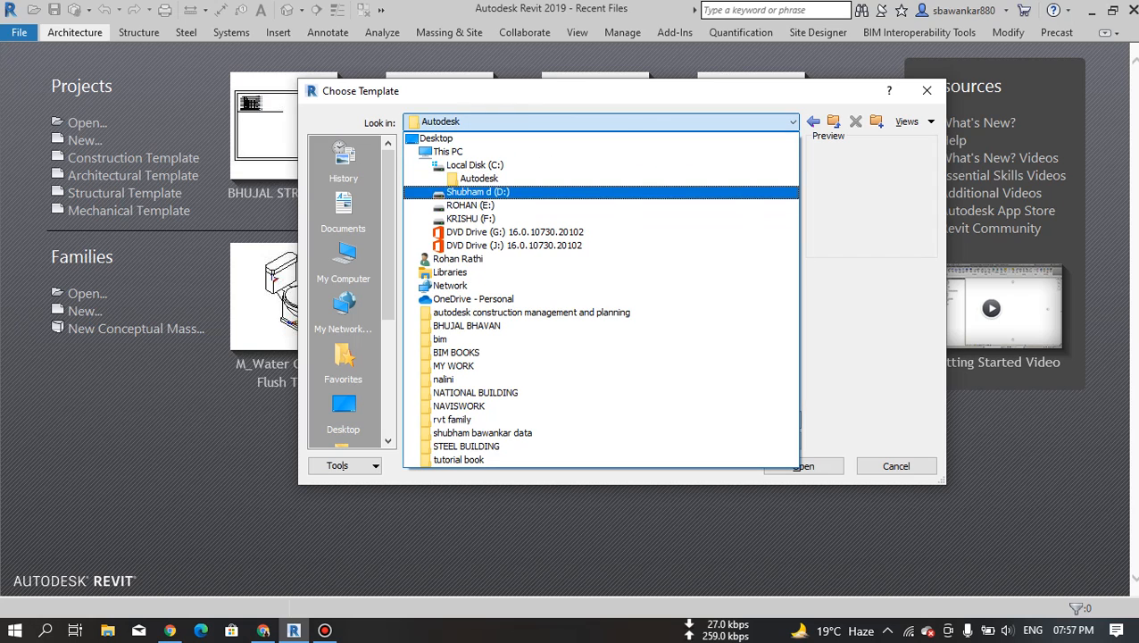
key(Escape)
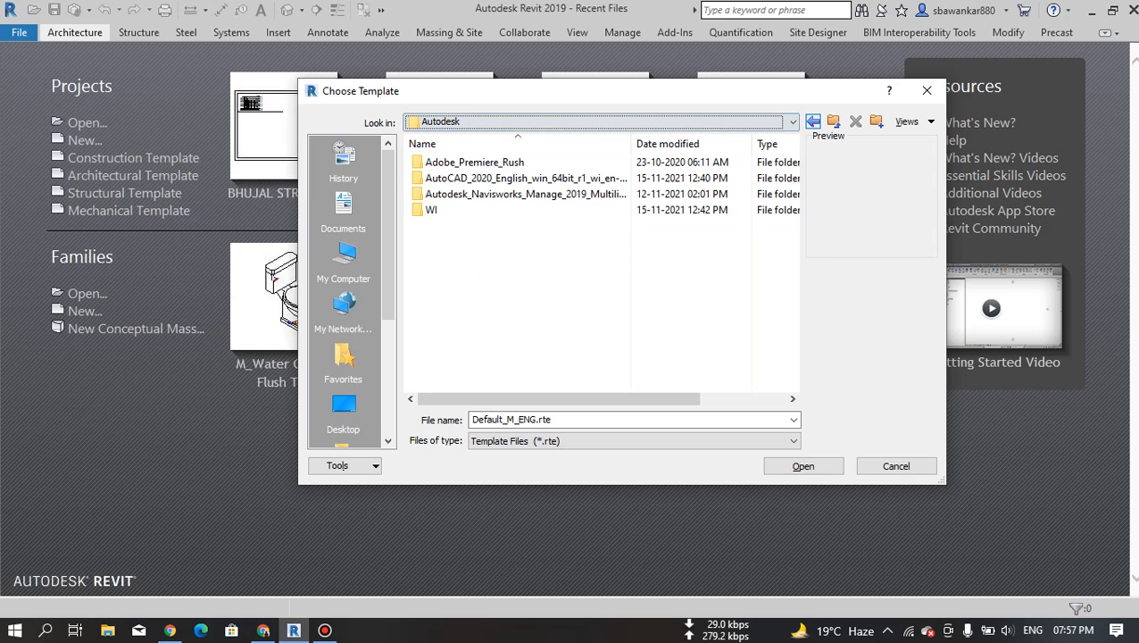
click(813, 121)
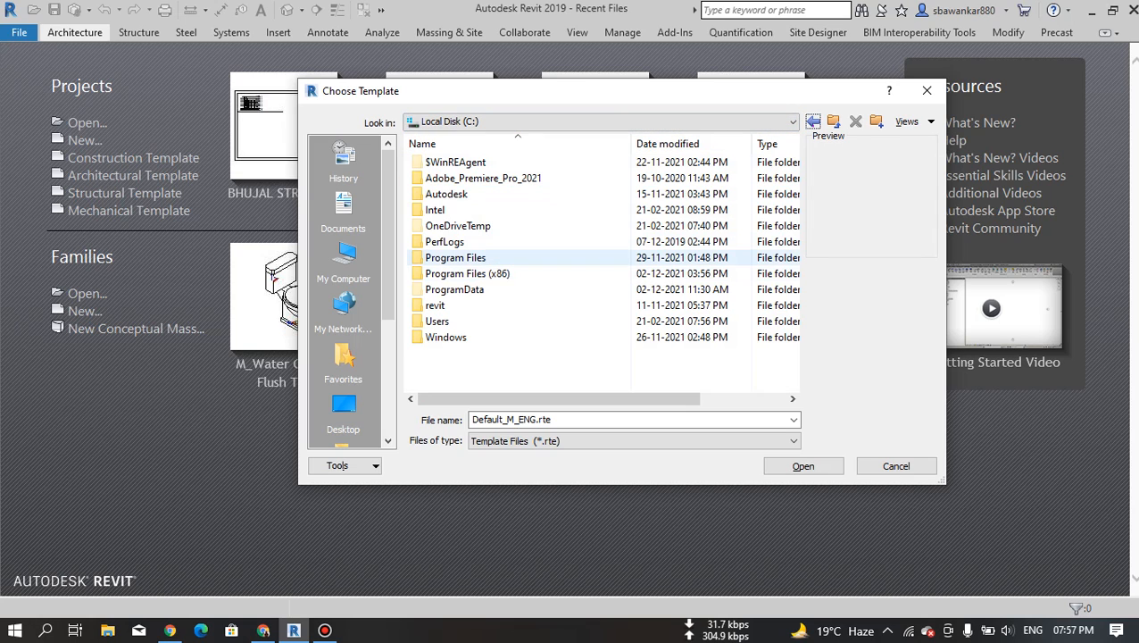
Look for the templates in Program Files > Autodesk > Revit 2019 and return to the root of Local Disk (C:).
double_click(455, 257)
click(446, 209)
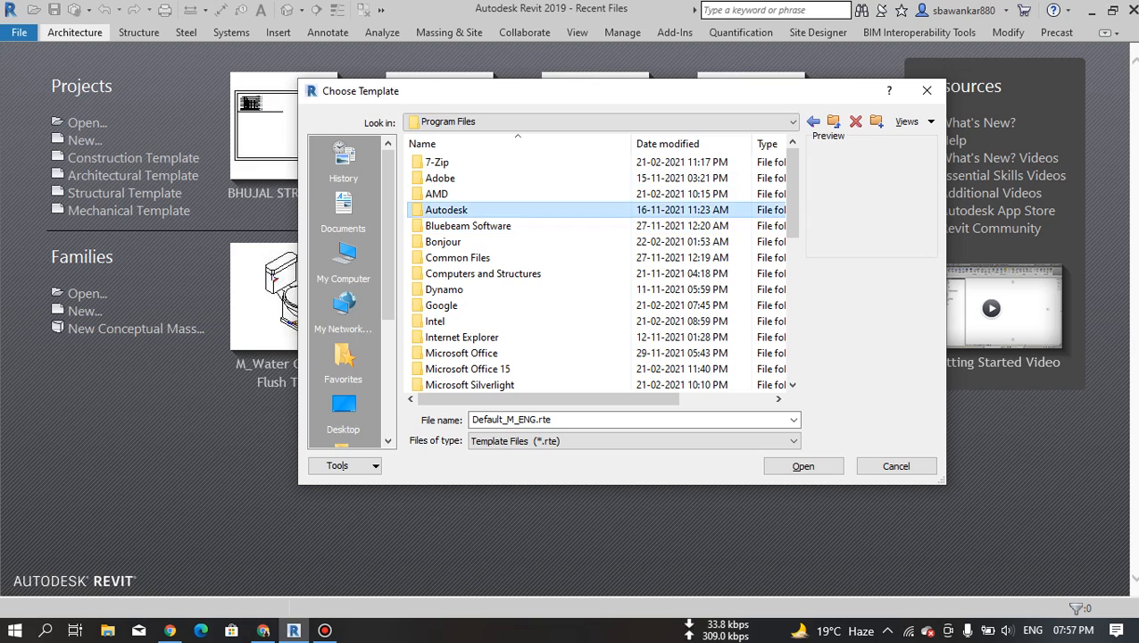
double_click(446, 209)
scroll(464, 257, down, 3)
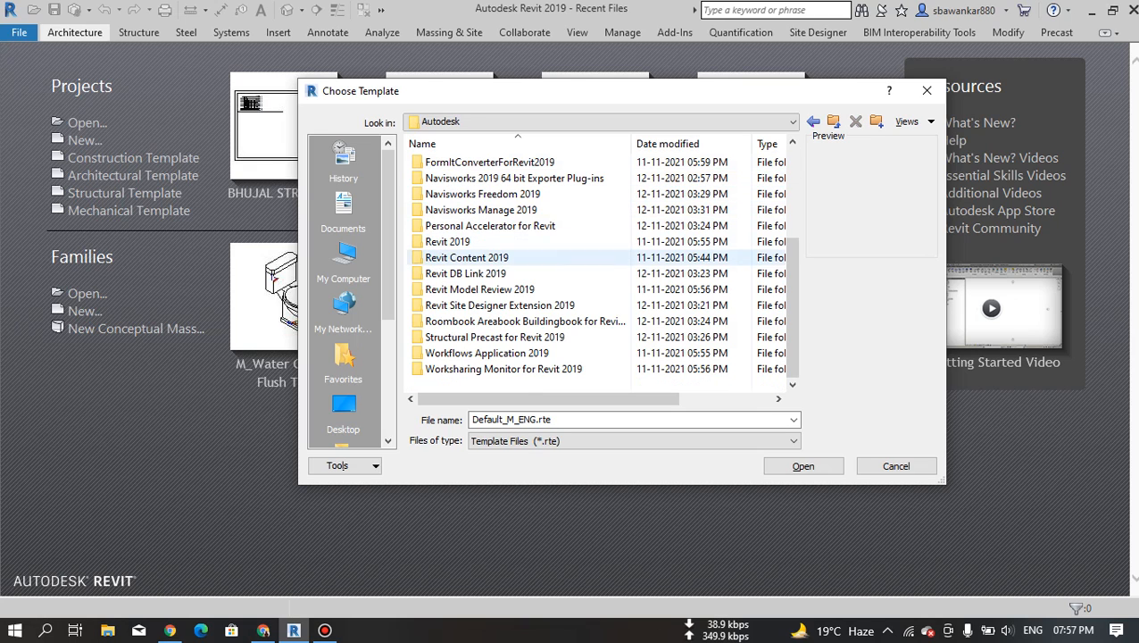
double_click(446, 241)
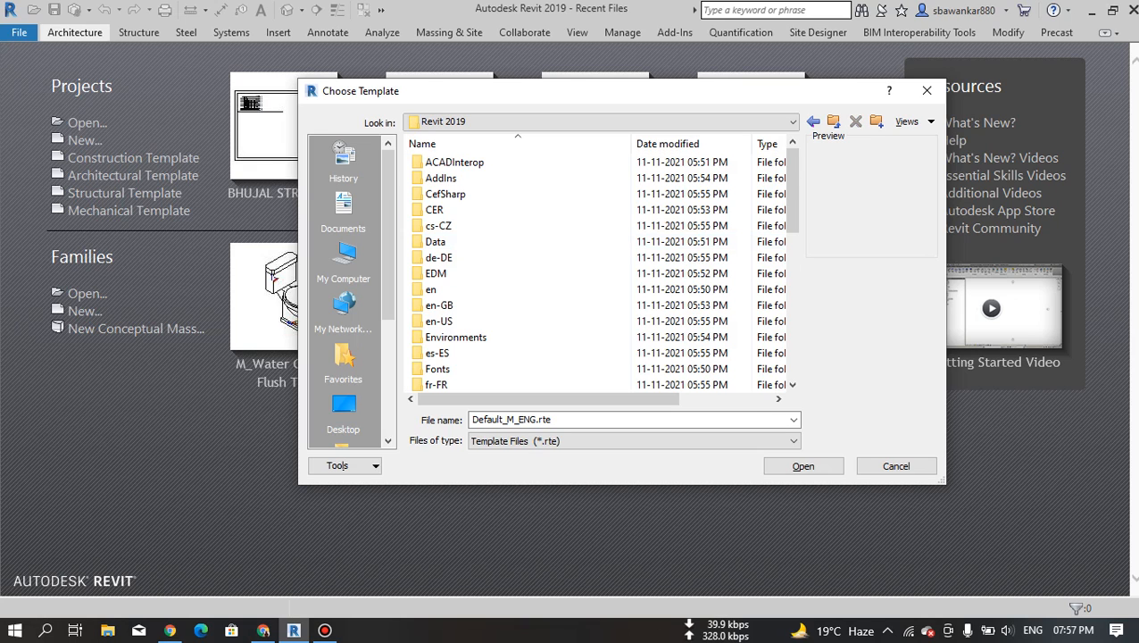
click(813, 121)
click(813, 122)
click(812, 122)
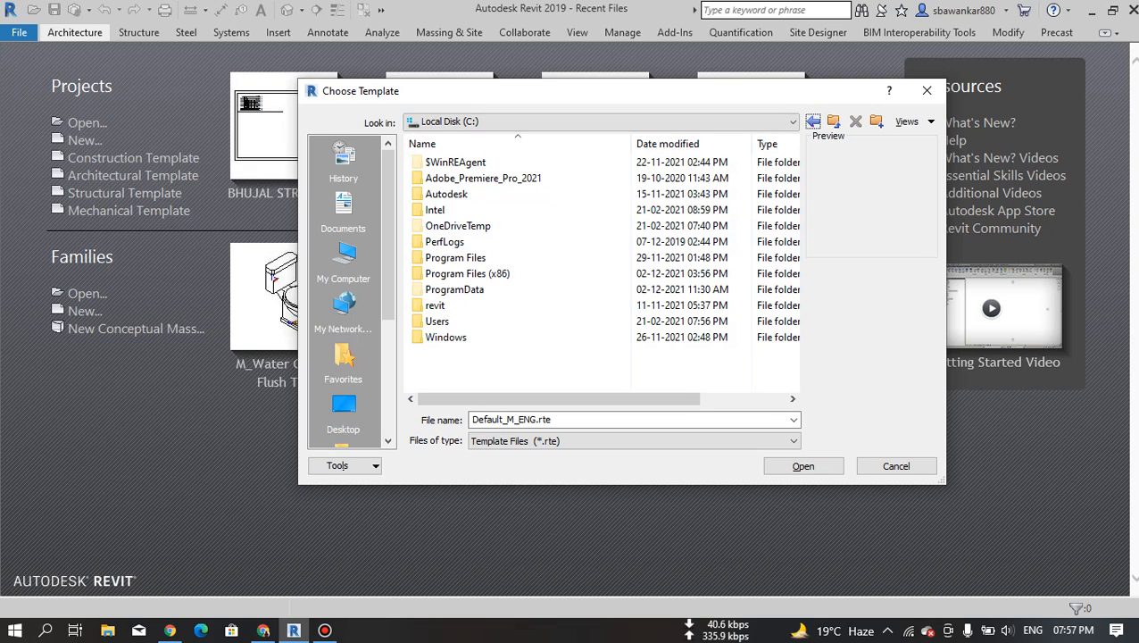
Browse from Local Disk (C:) through ProgramData and Autodesk to the RVT 2019 folder.
double_click(454, 290)
scroll(464, 233, down, 2)
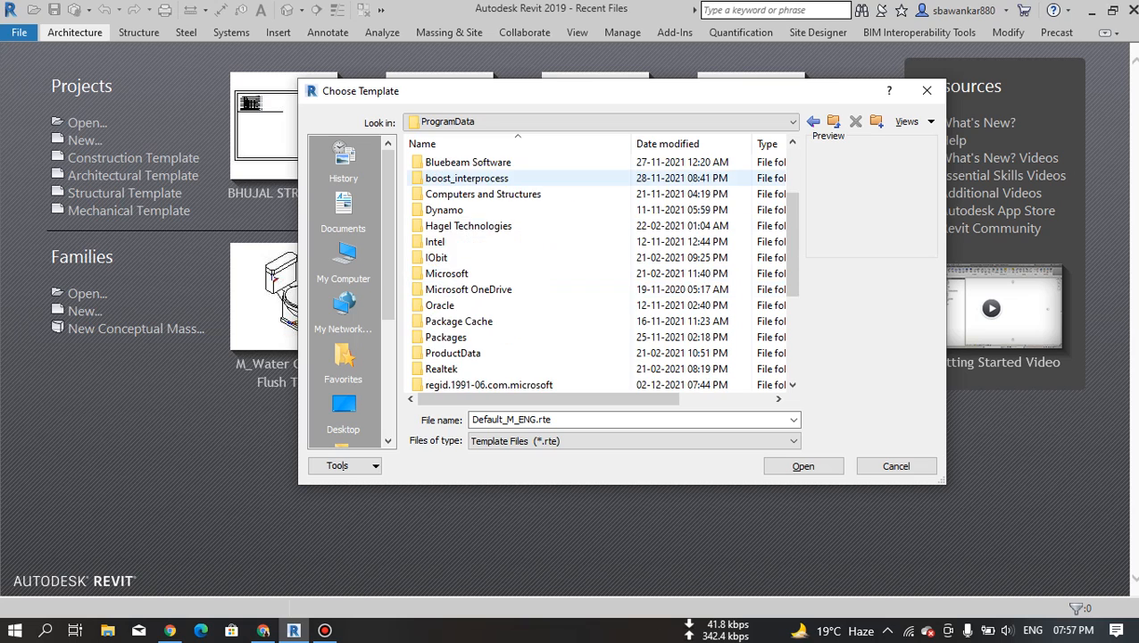
scroll(464, 178, down, 3)
scroll(482, 268, up, 5)
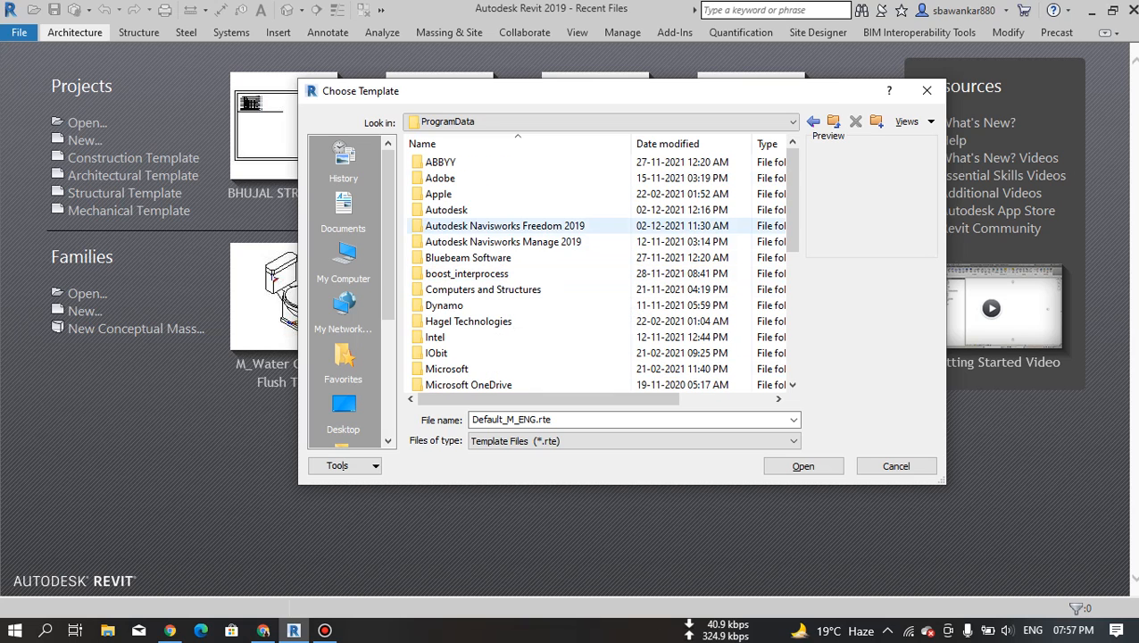
double_click(447, 210)
scroll(446, 289, down, 8)
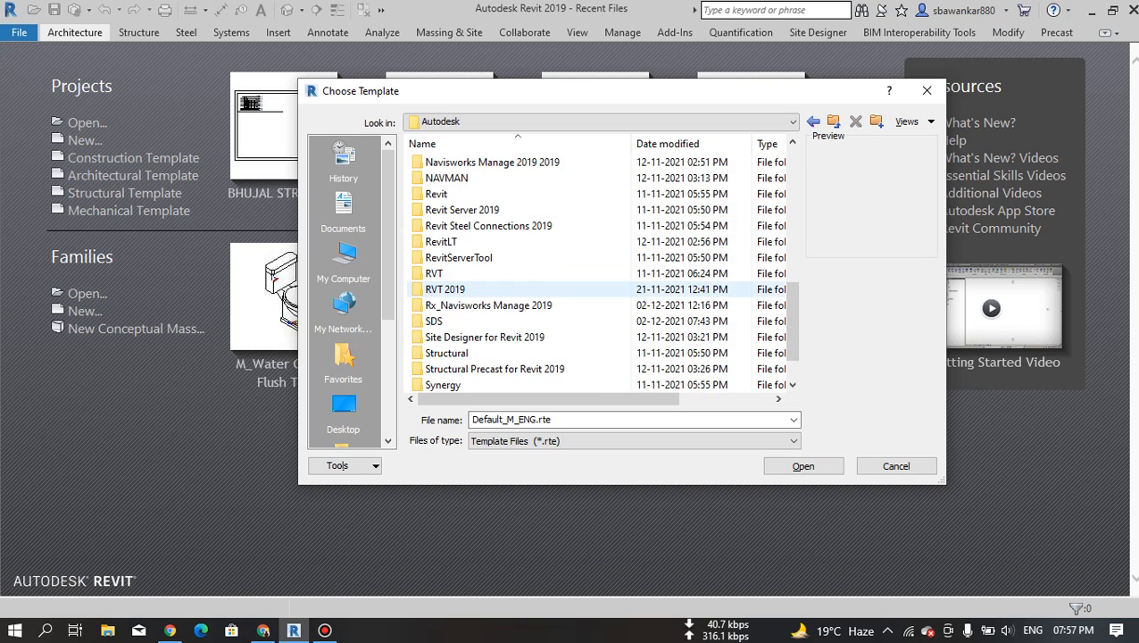
scroll(446, 289, down, 1)
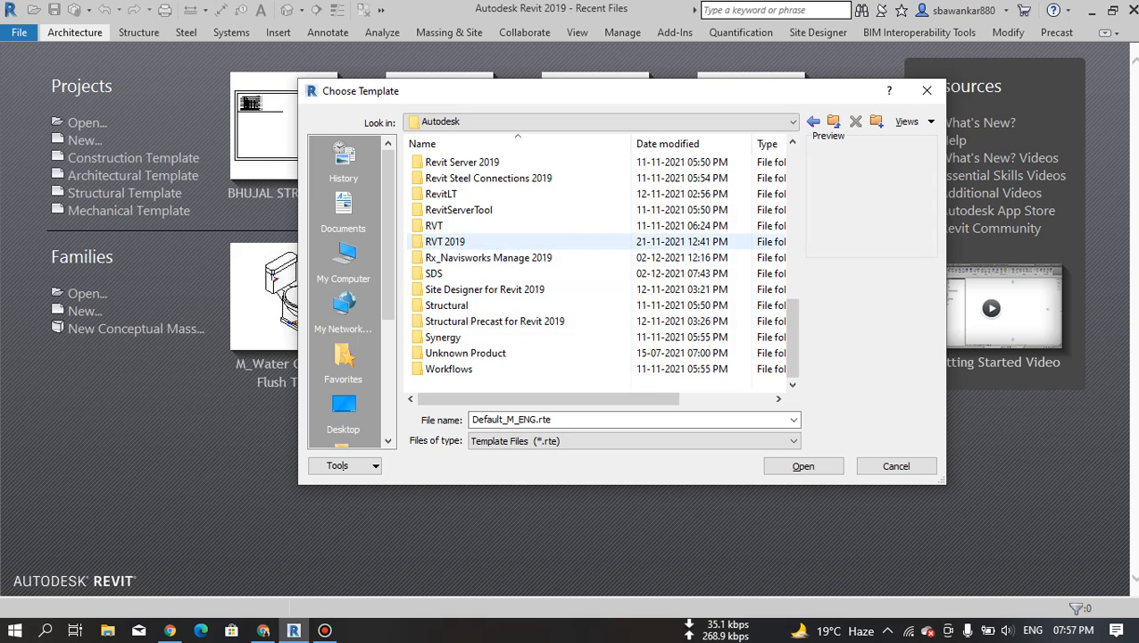
double_click(445, 241)
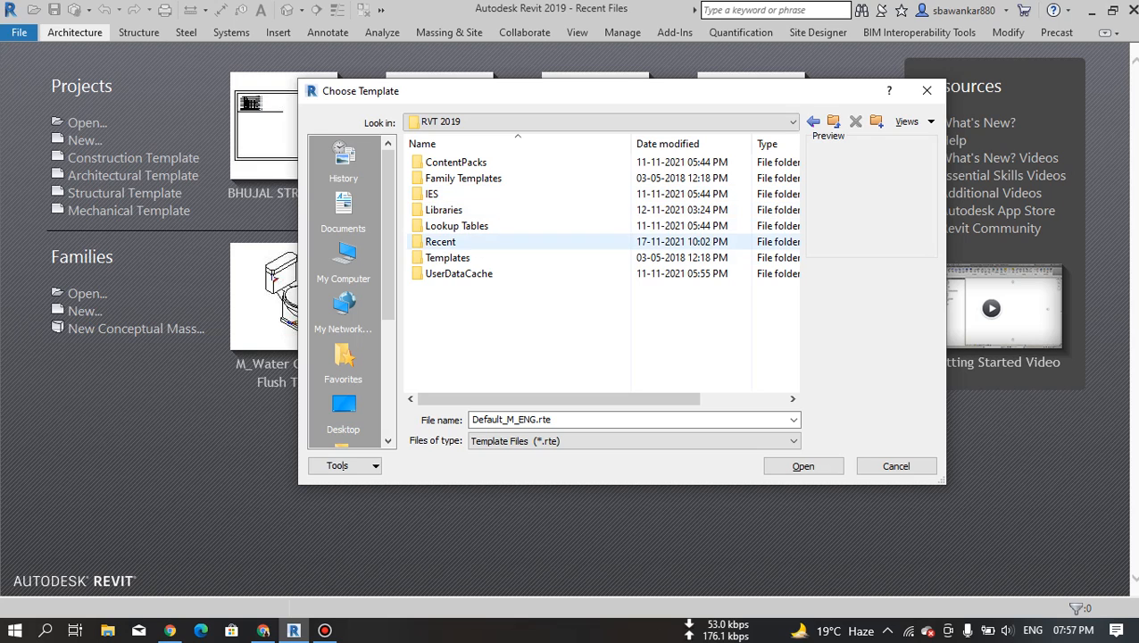
Open the India folder inside Templates to view its project template files.
click(448, 258)
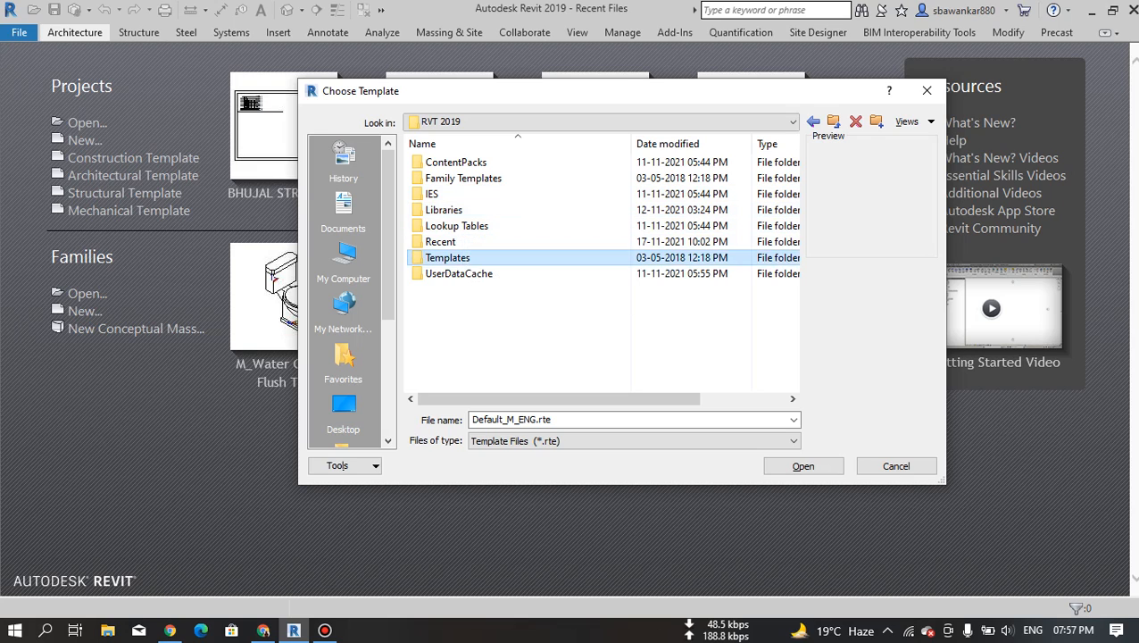
double_click(448, 258)
click(436, 321)
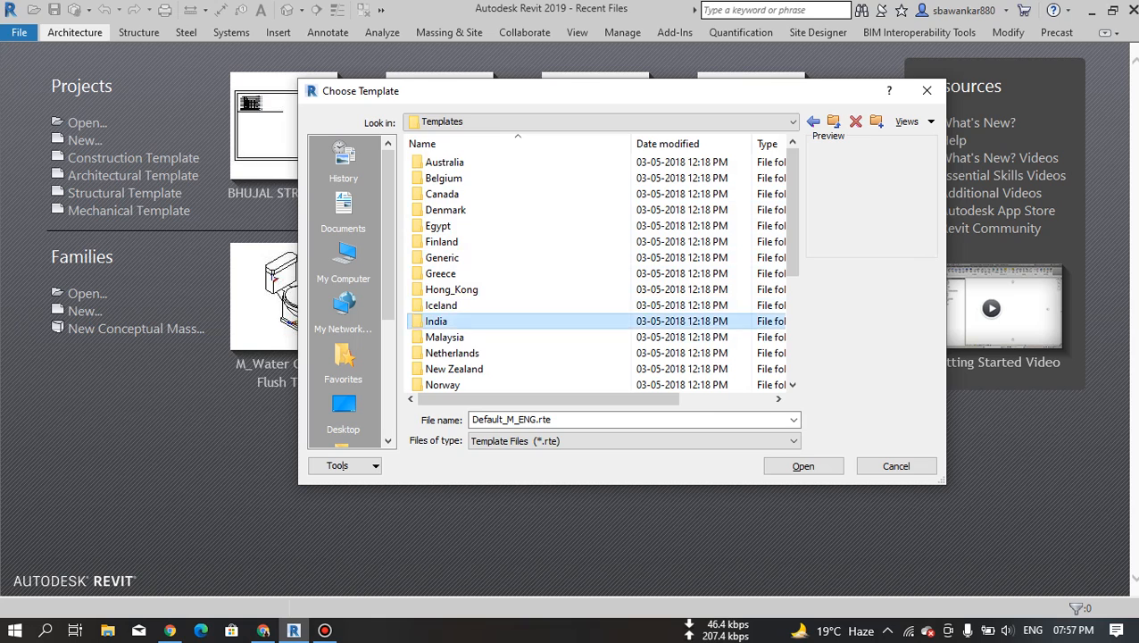
double_click(437, 321)
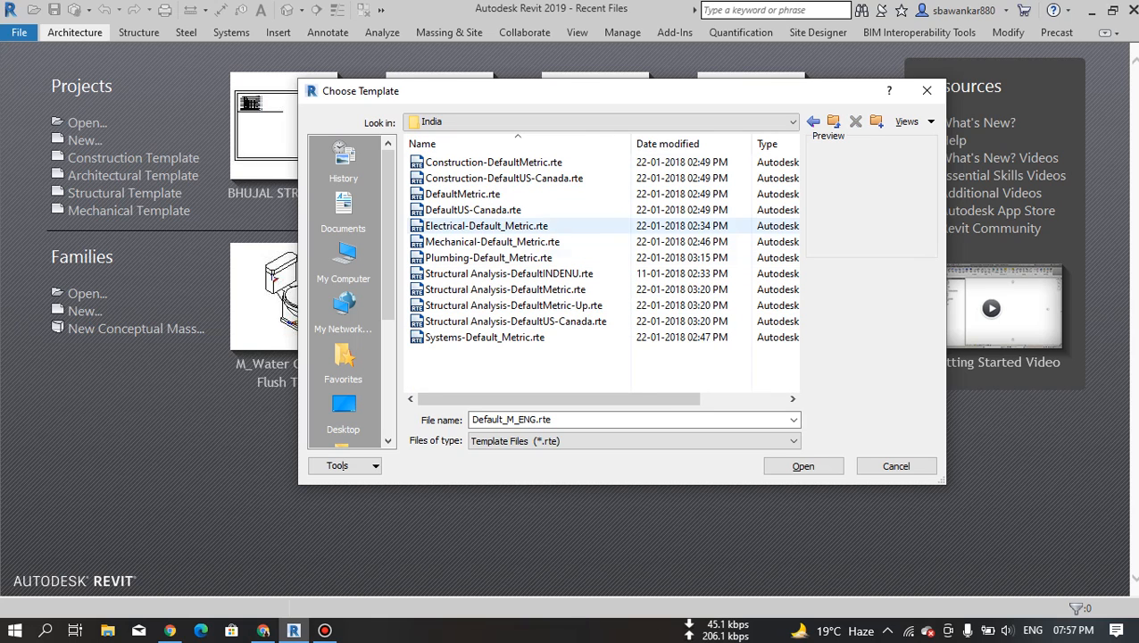
Cancel the template selection and new project setup, and create a project from the Architectural Template.
click(927, 90)
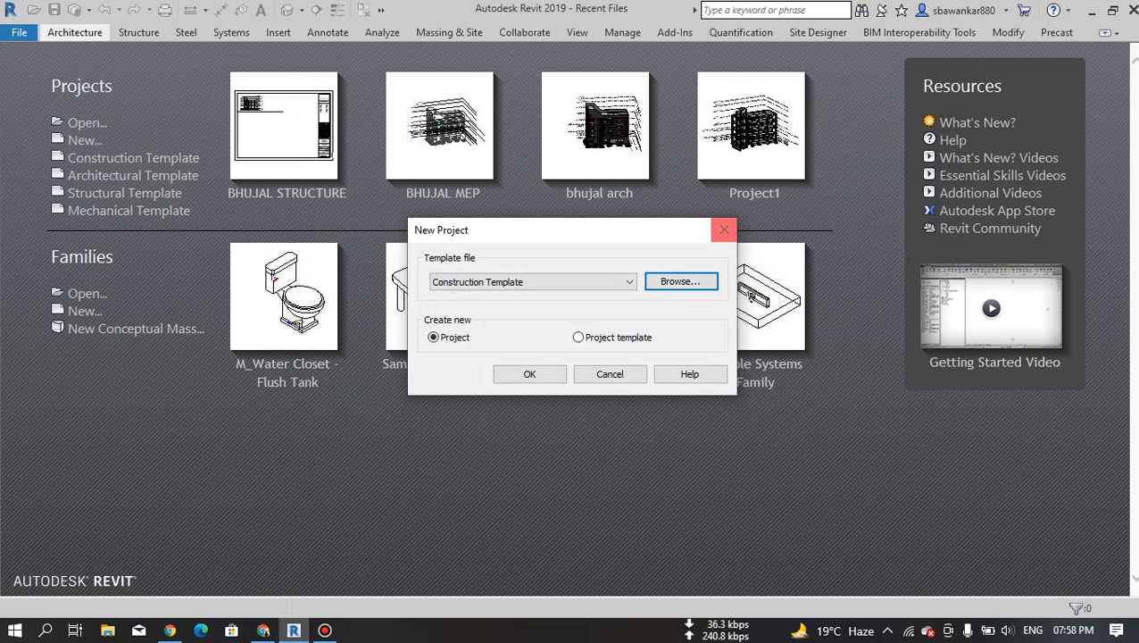
click(724, 229)
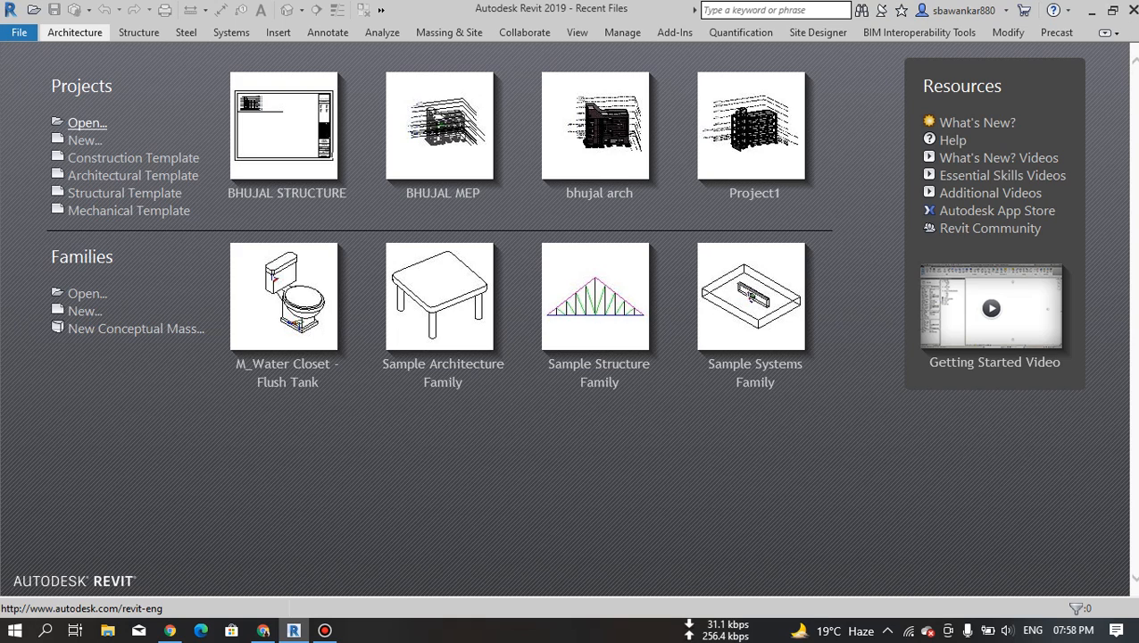
click(133, 175)
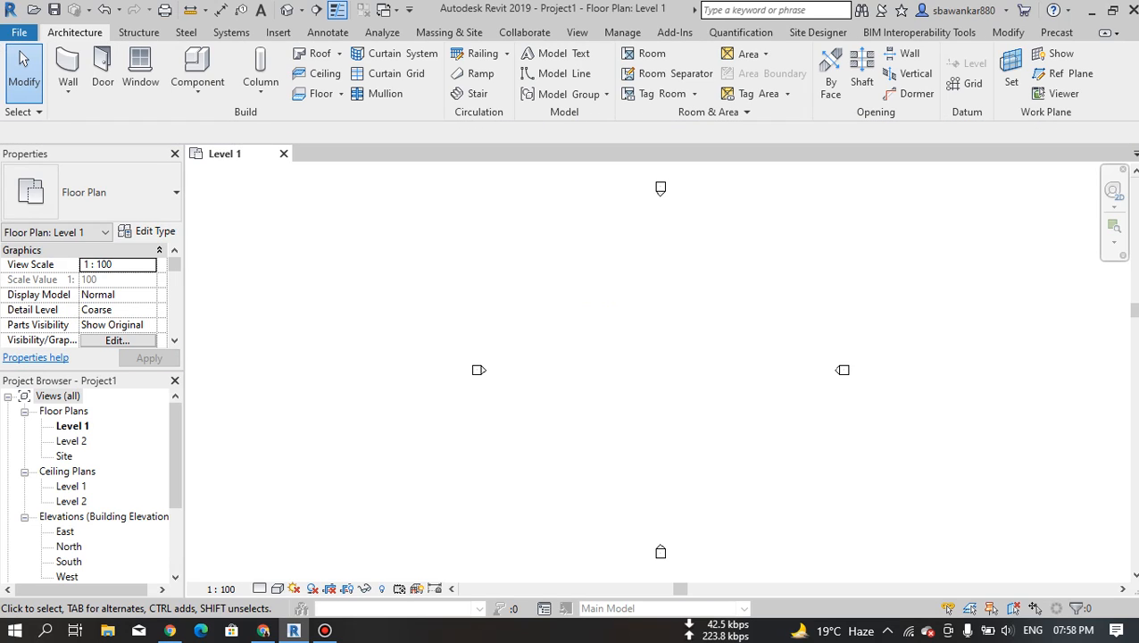
click(325, 630)
click(293, 630)
key(alt+space)
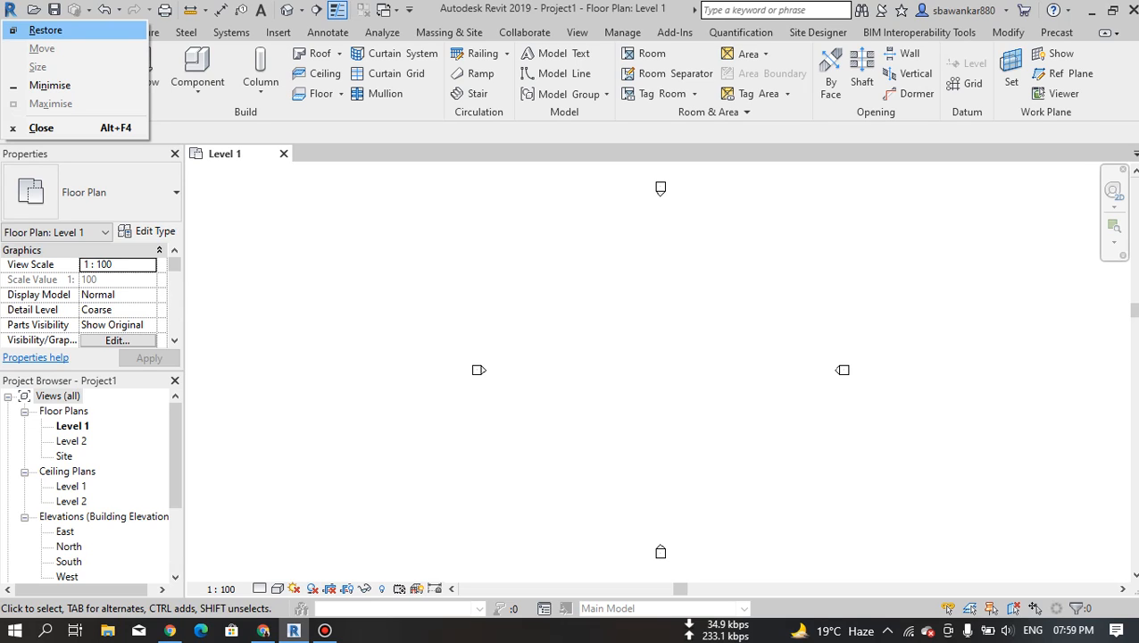
key(Escape)
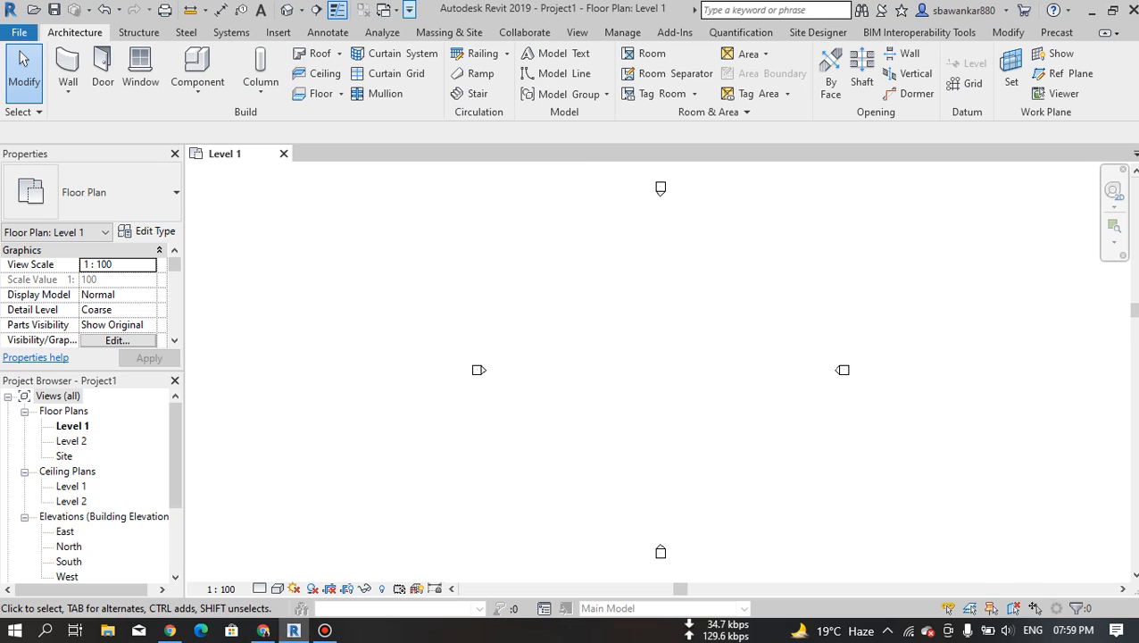
Review the commands listed in the Customize Quick Access Toolbar dialog and close it without changes.
click(409, 10)
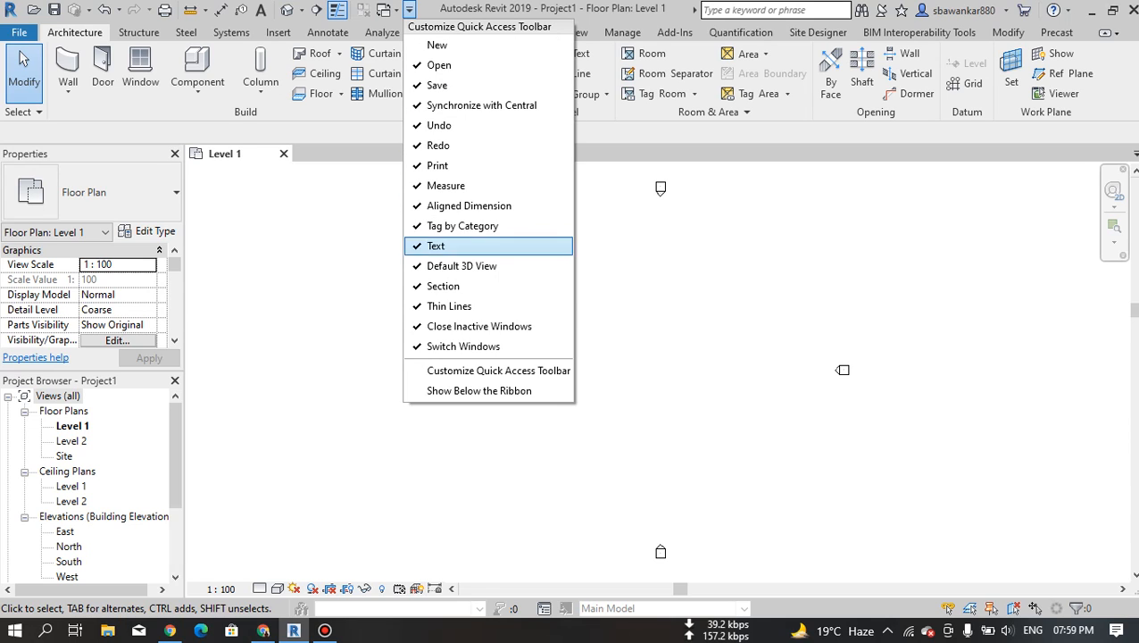
click(498, 371)
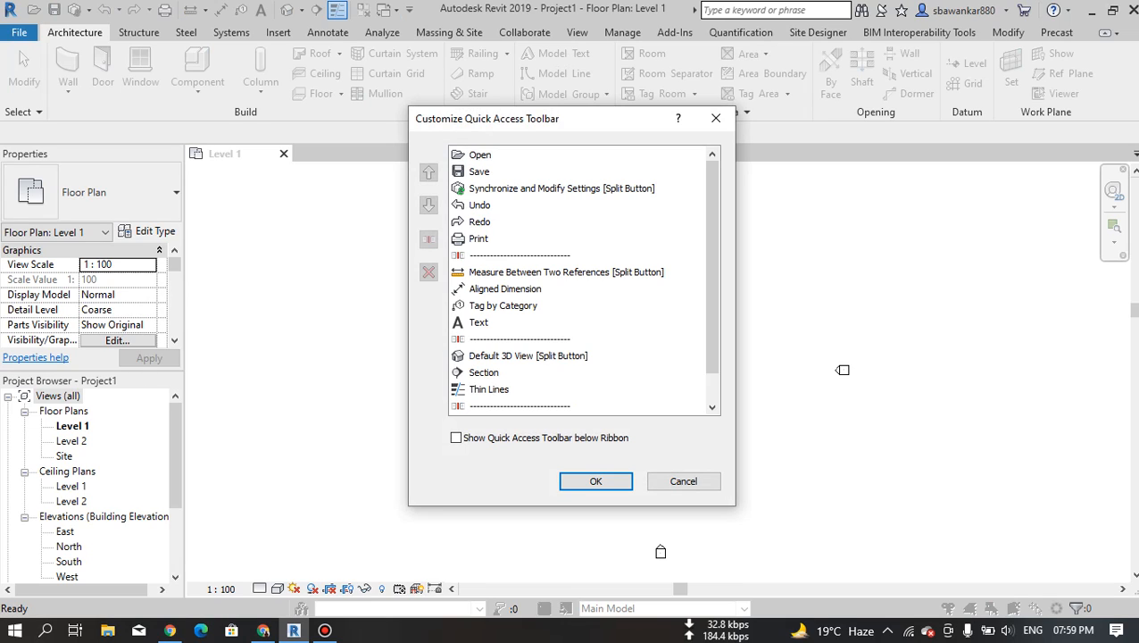
scroll(581, 277, down, 2)
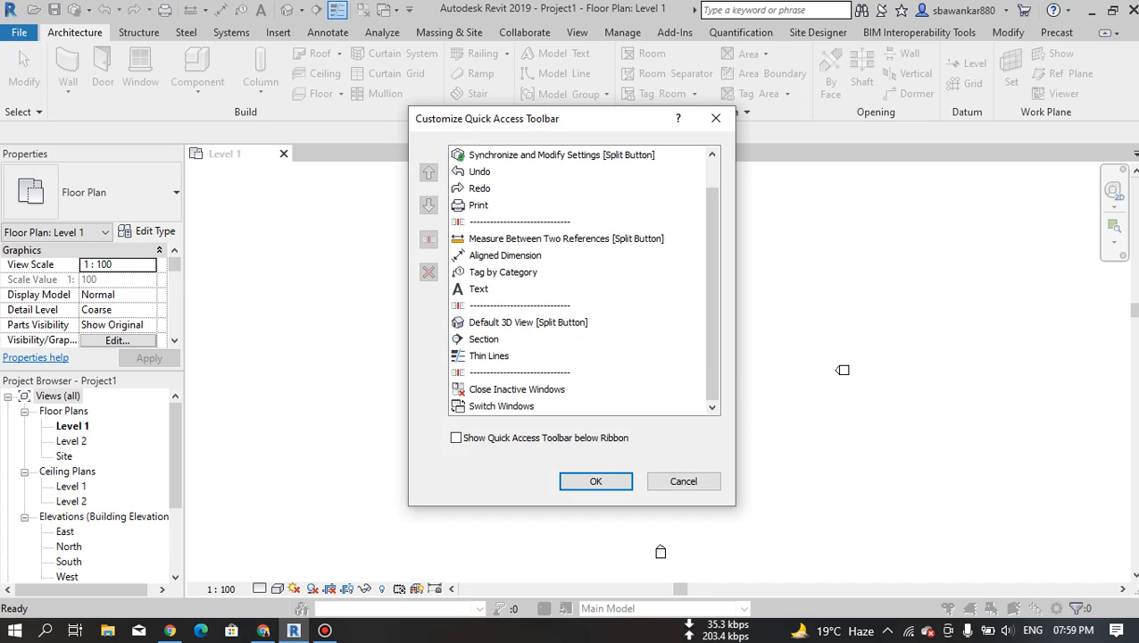
scroll(580, 276, up, 2)
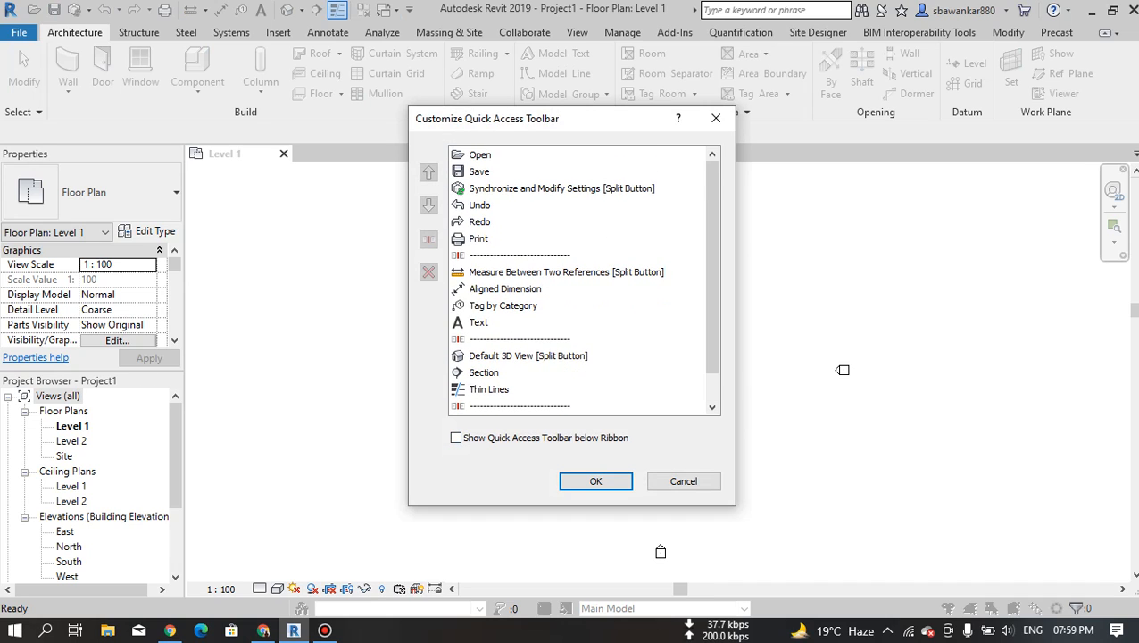
scroll(580, 277, down, 2)
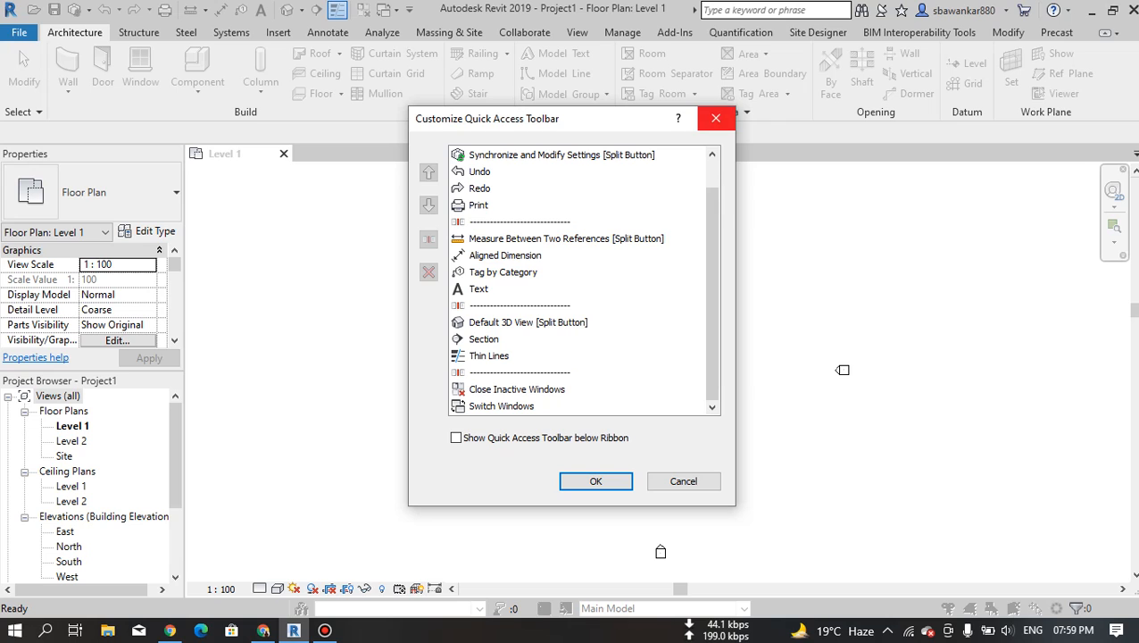
click(715, 118)
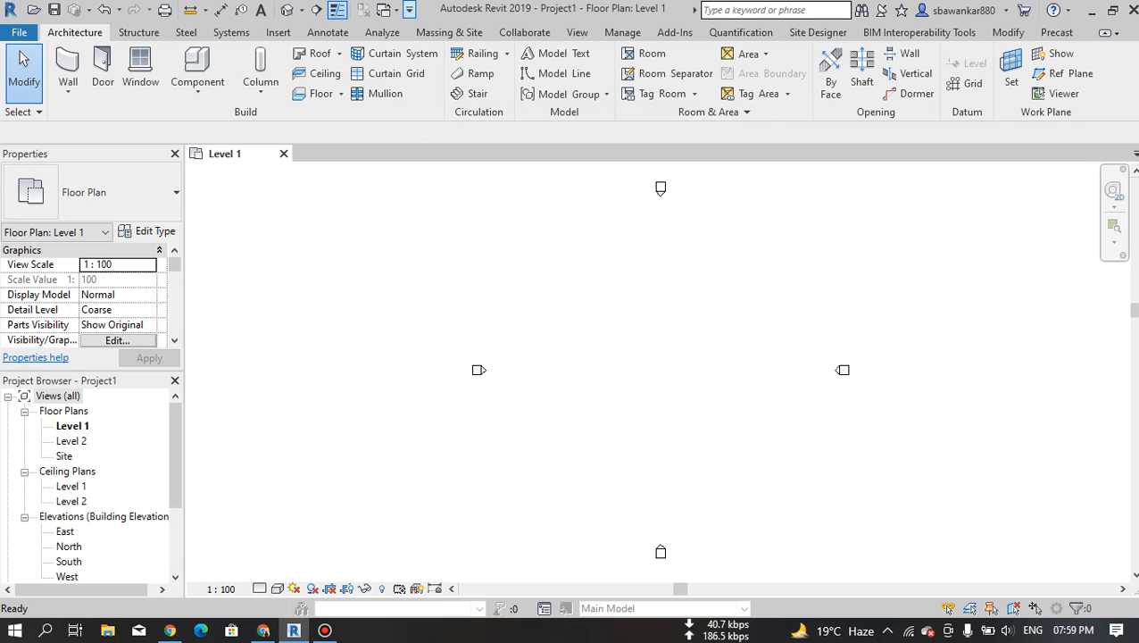
Remove the Print and Redo commands from the Quick Access Toolbar.
click(409, 10)
click(437, 165)
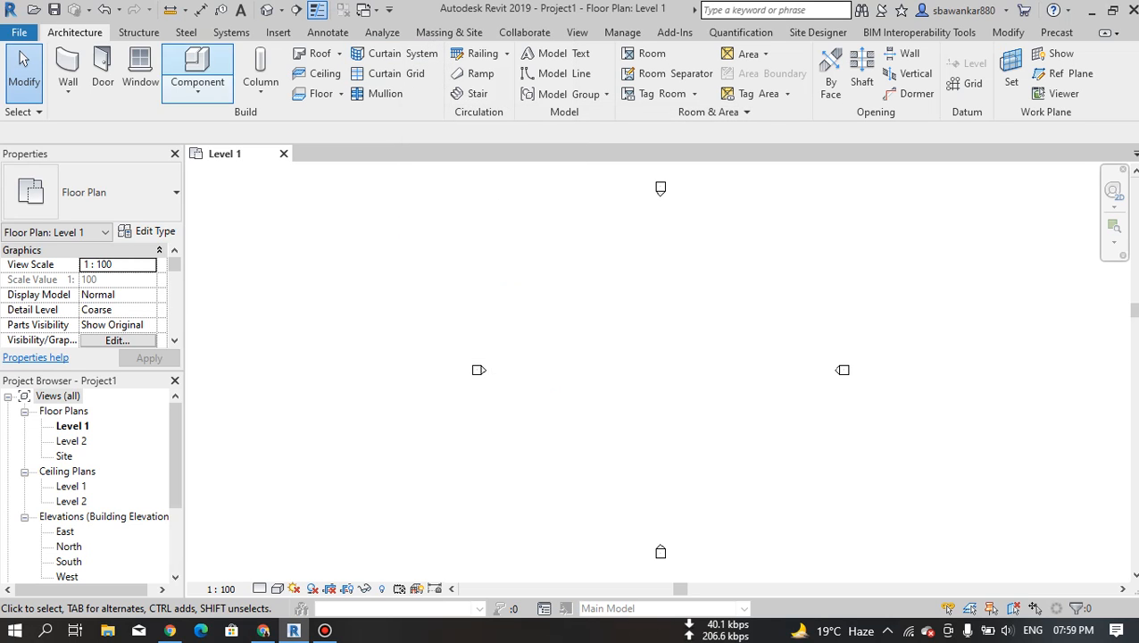
click(389, 10)
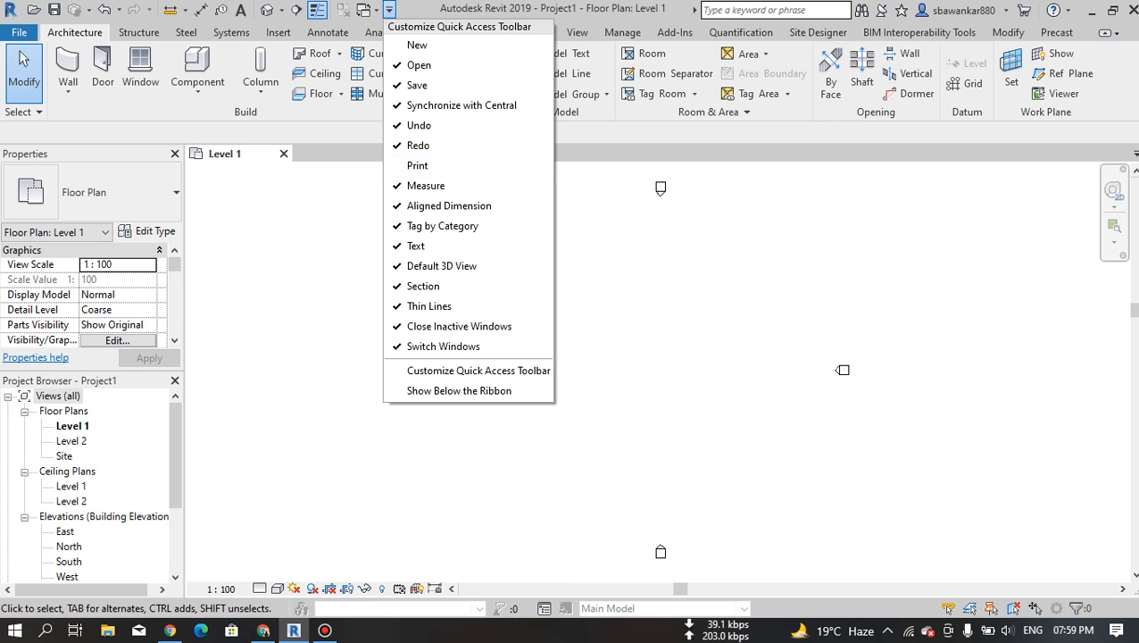
click(418, 144)
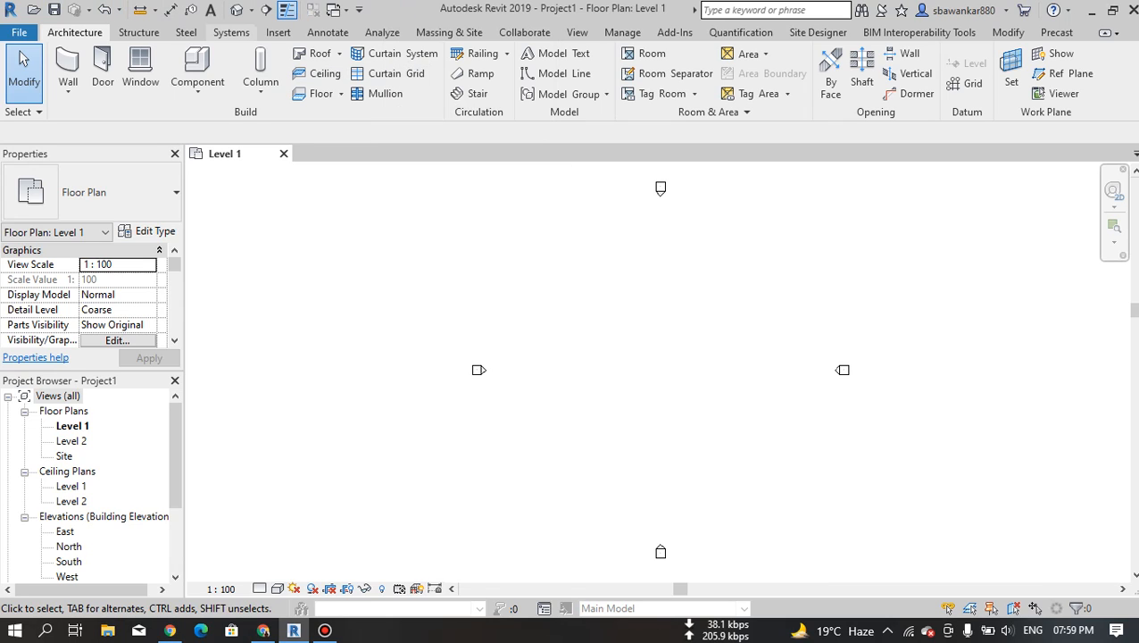
Restore the Print and Redo commands to the Quick Access Toolbar.
click(359, 10)
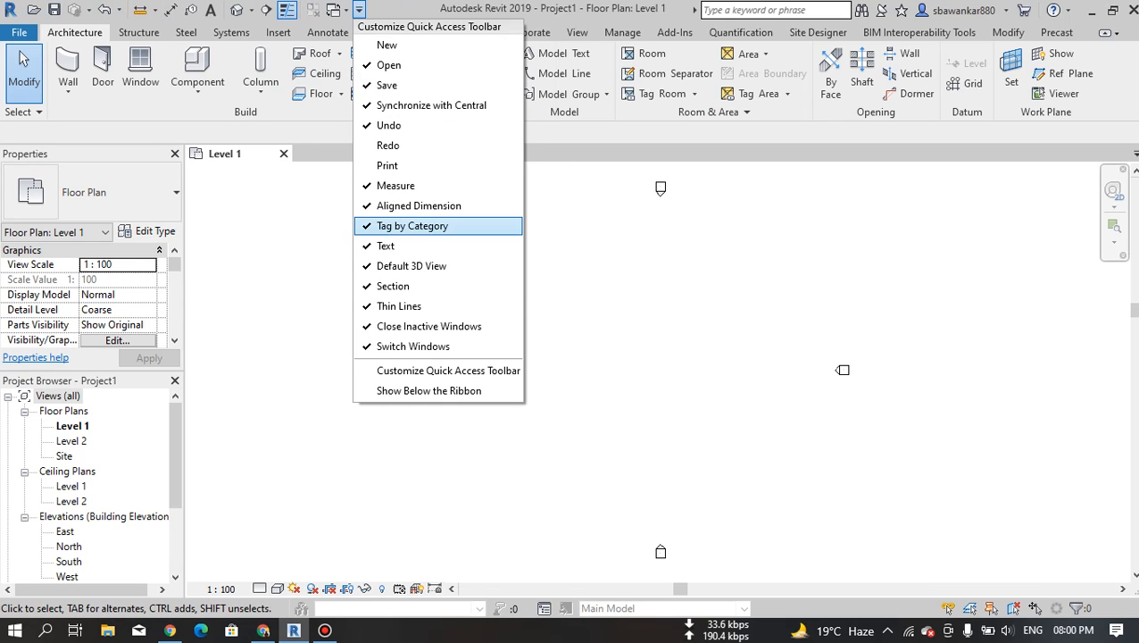
click(419, 205)
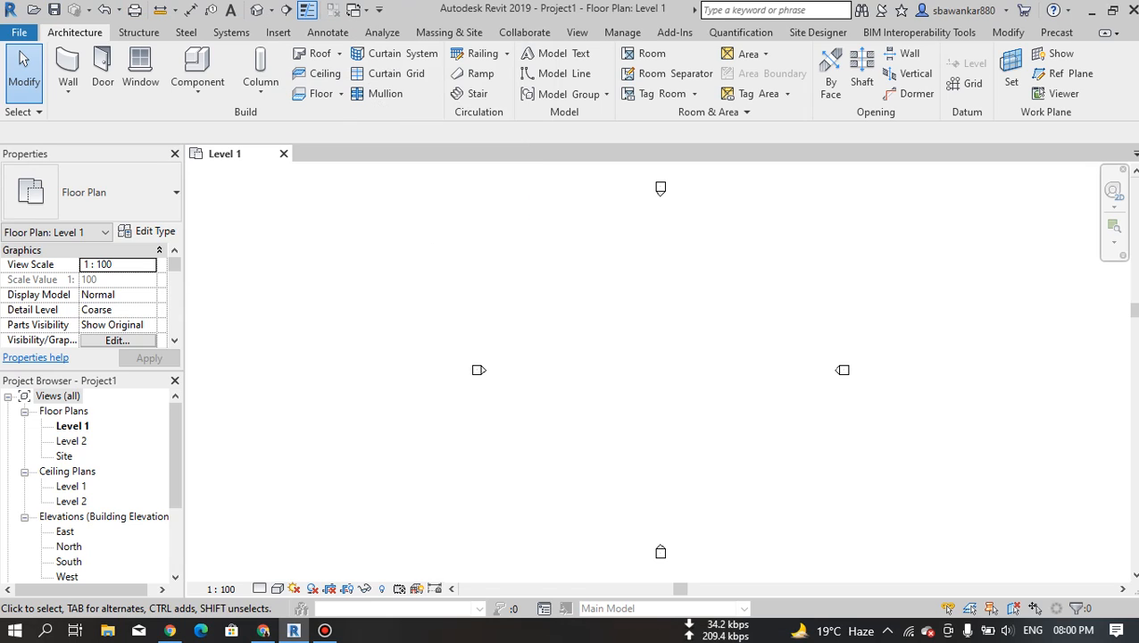
click(379, 10)
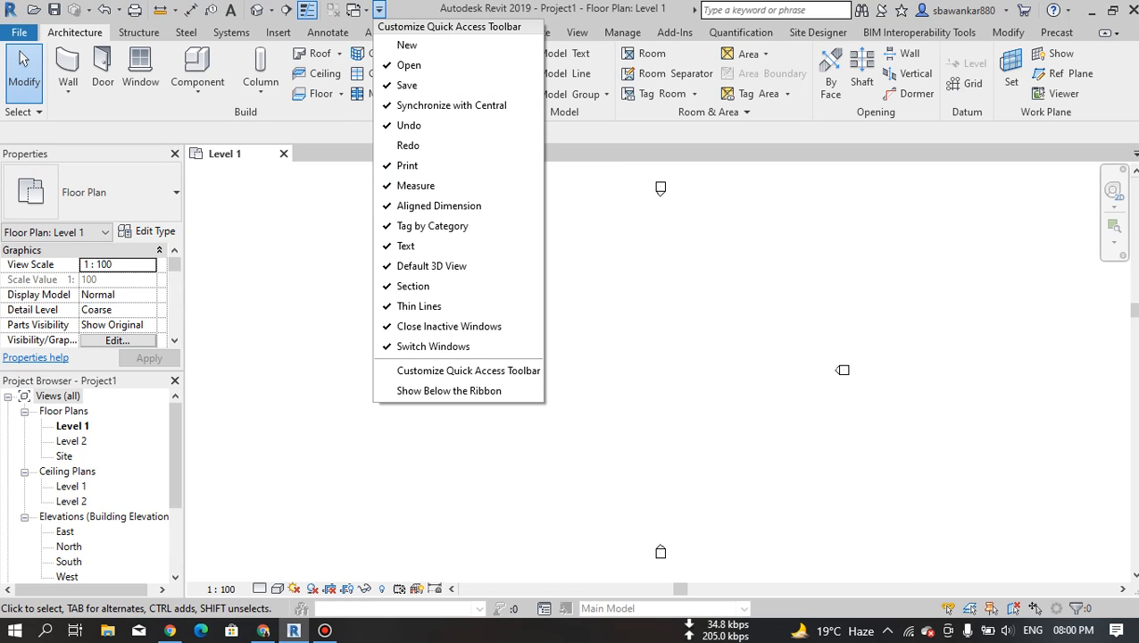
click(418, 146)
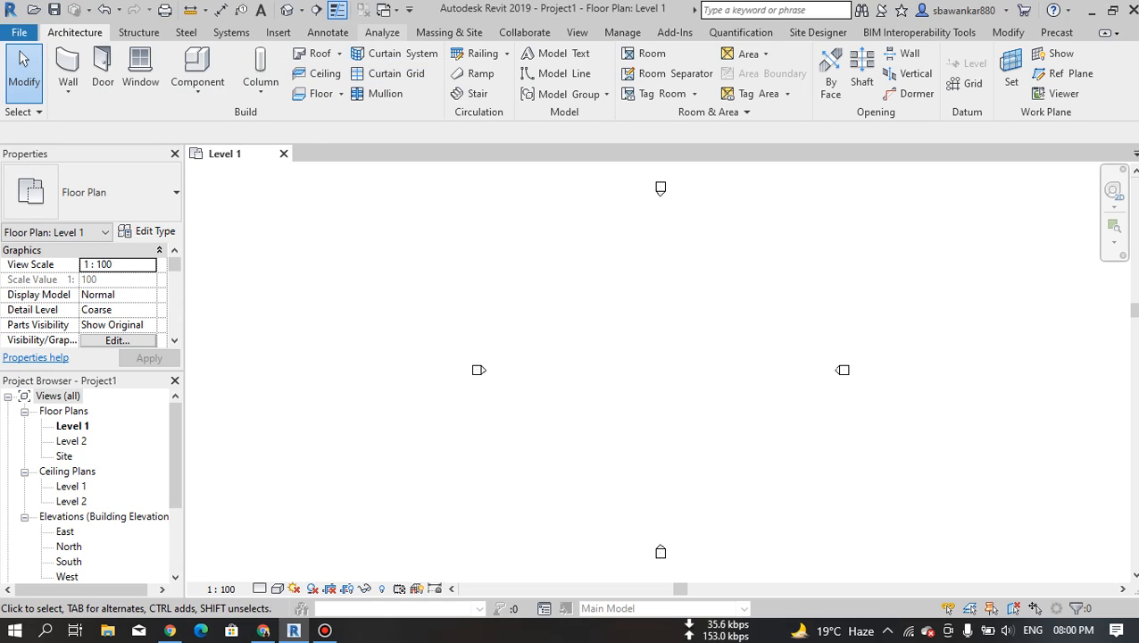
click(382, 32)
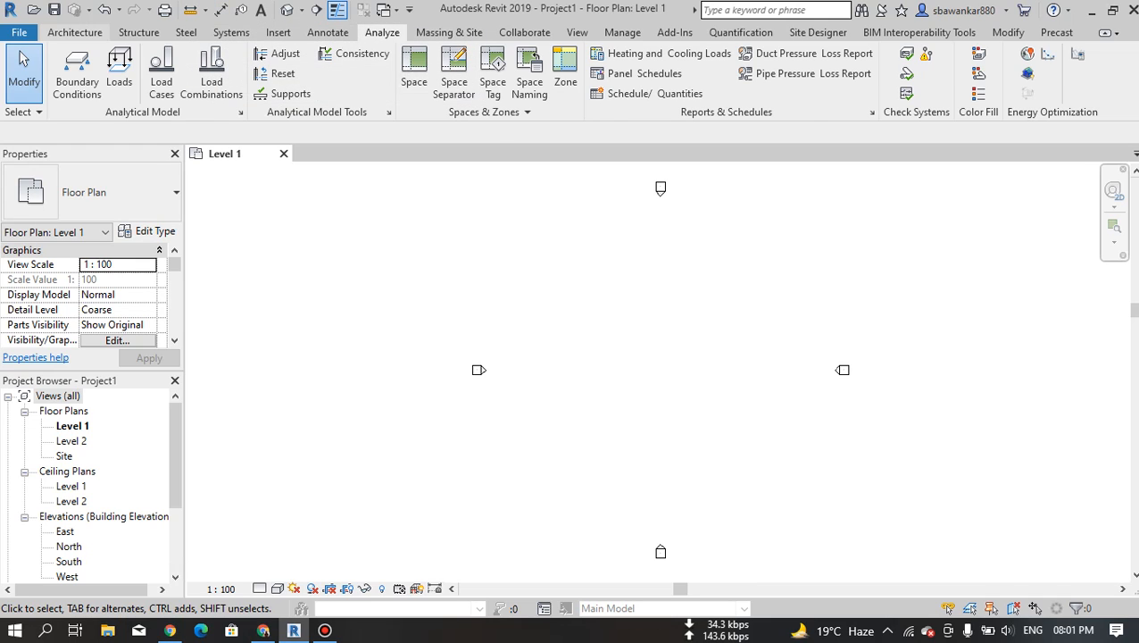
click(75, 32)
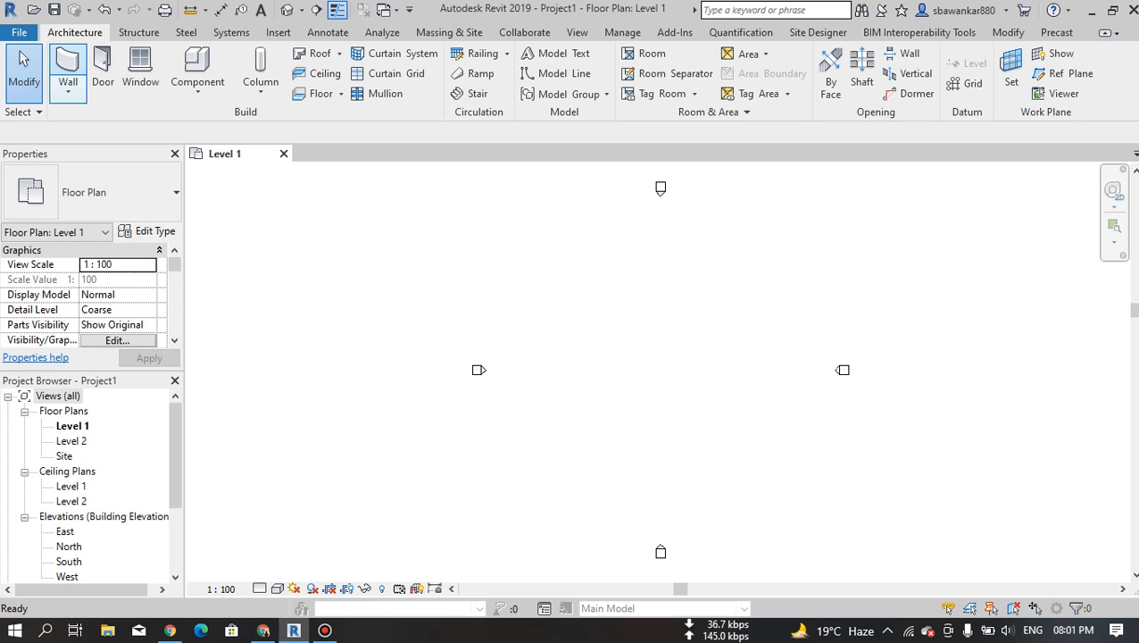
Draw a vertical Generic - 200mm wall about 26000 mm long on Level 1 between the elevation markers.
click(68, 67)
click(640, 266)
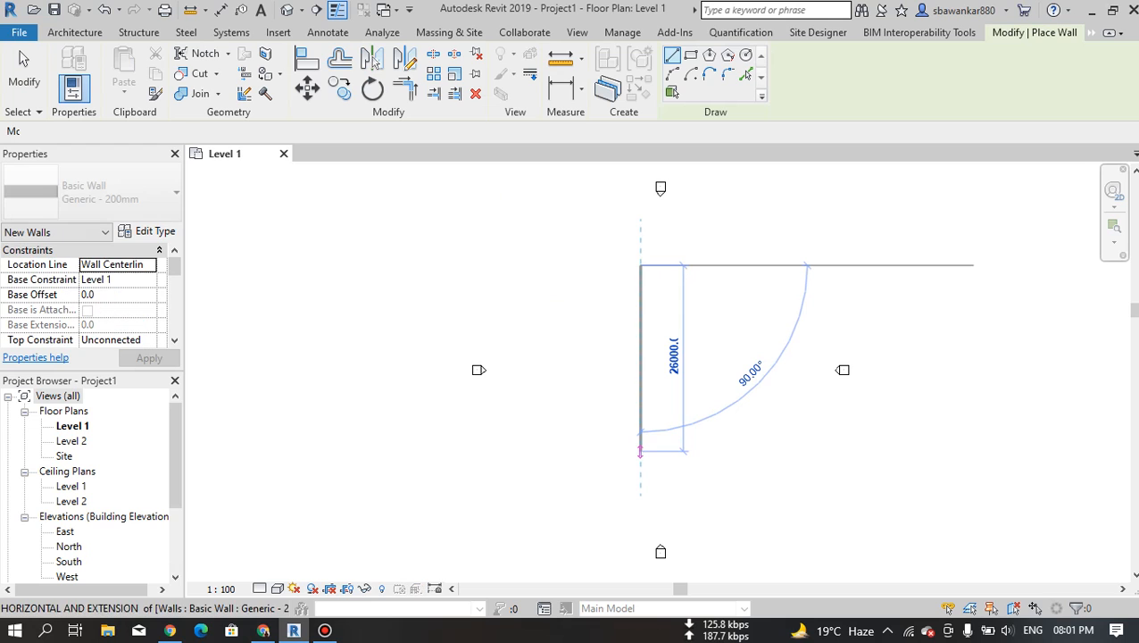
click(641, 451)
key(Escape)
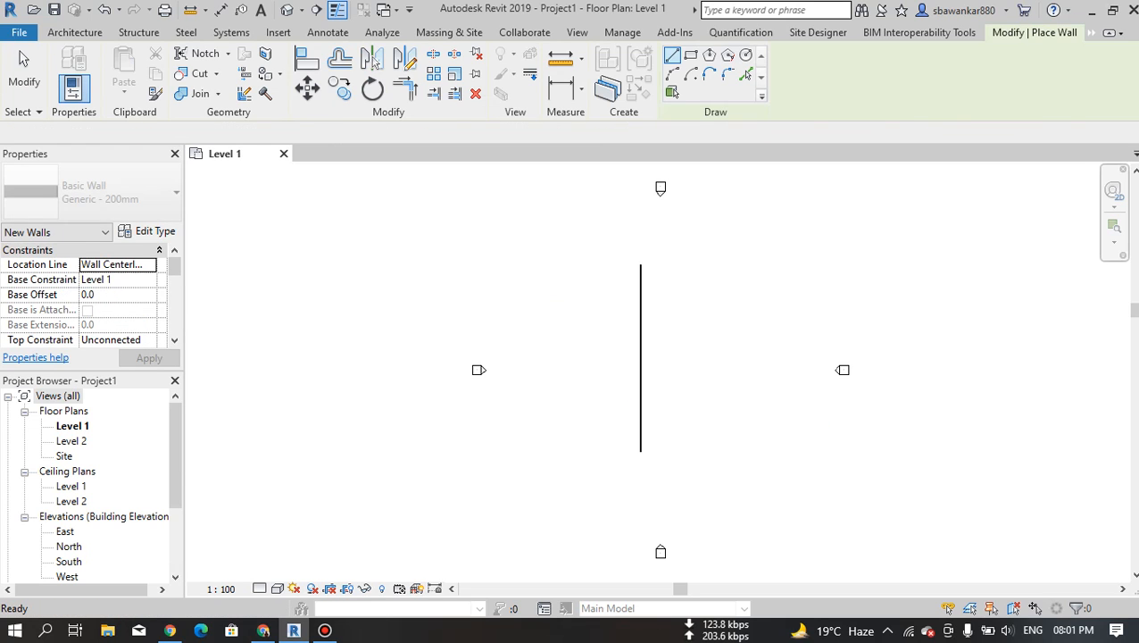
key(Escape)
Open the East elevation from its marker in the plan and display it with the Shaded visual style.
click(839, 371)
key(Escape)
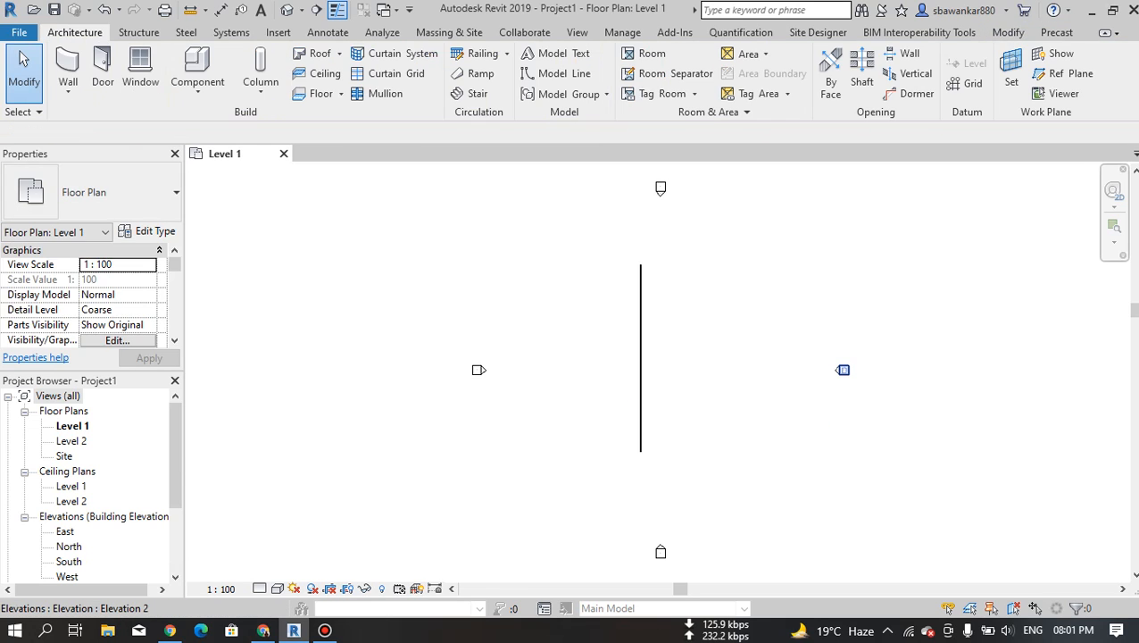
double_click(842, 370)
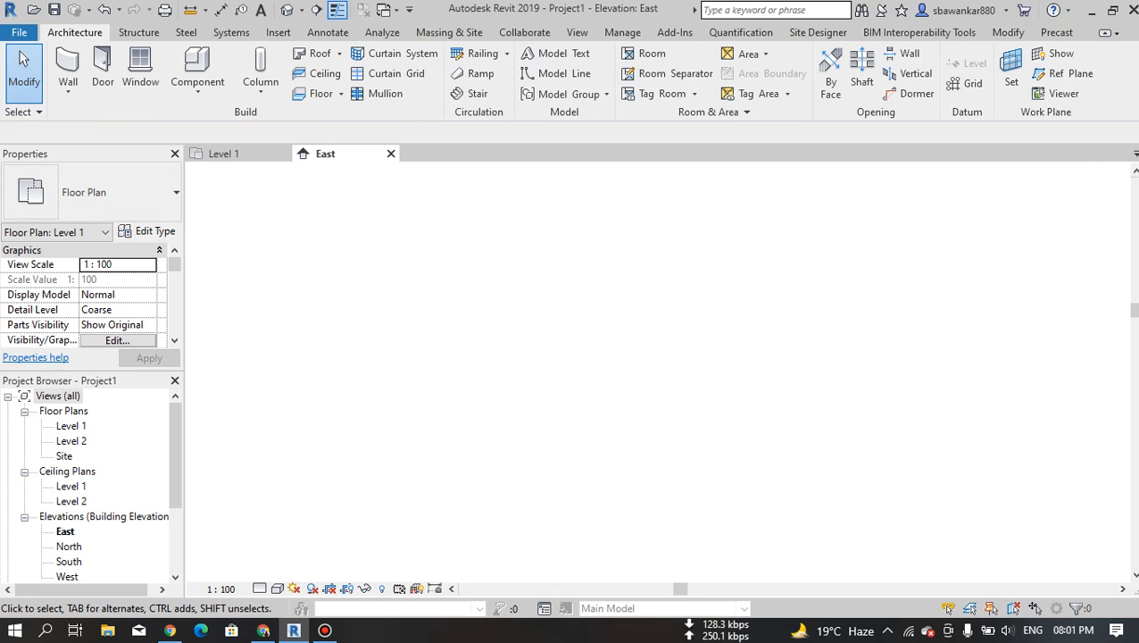
scroll(498, 343, down, 2)
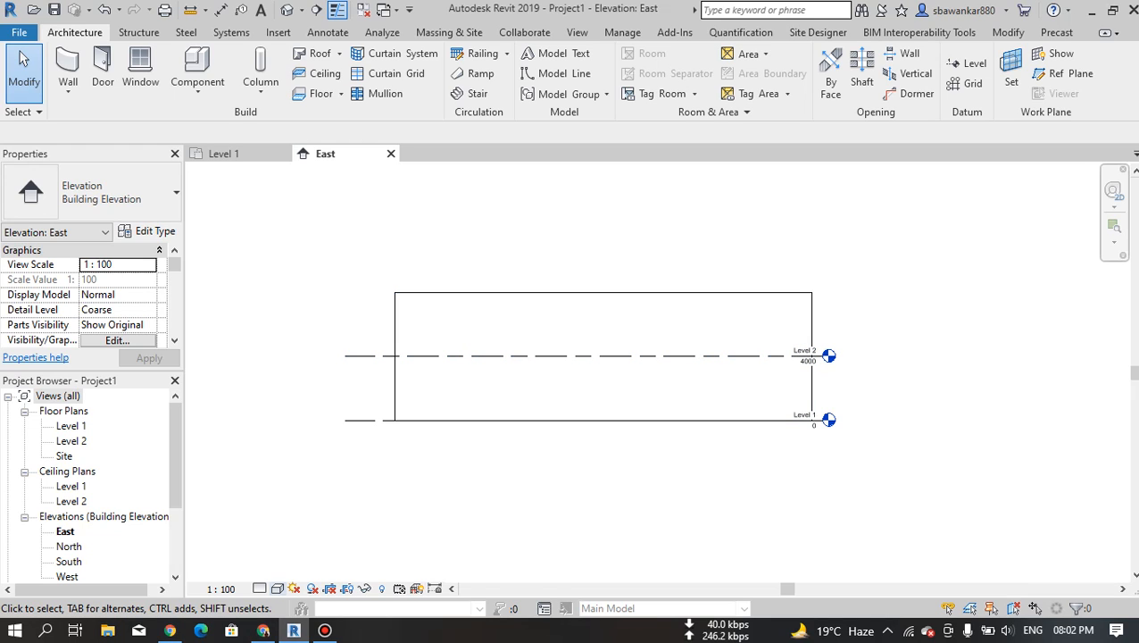
click(277, 589)
click(305, 520)
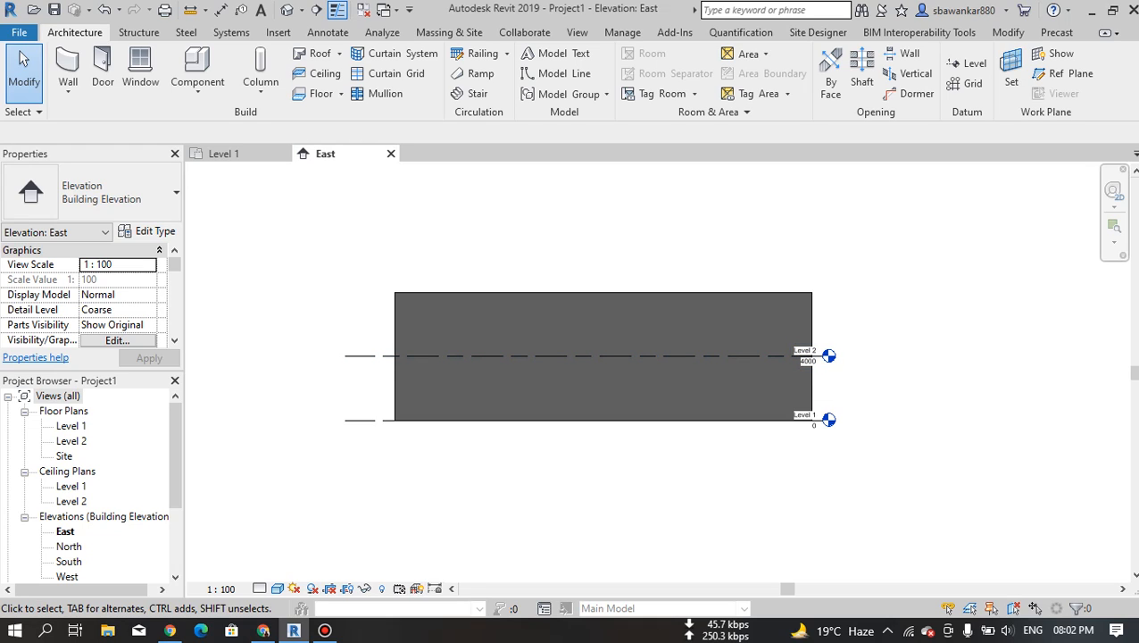
Return to the Level 1 floor plan and magnify the wall's upper end with Zoom in Region.
double_click(72, 426)
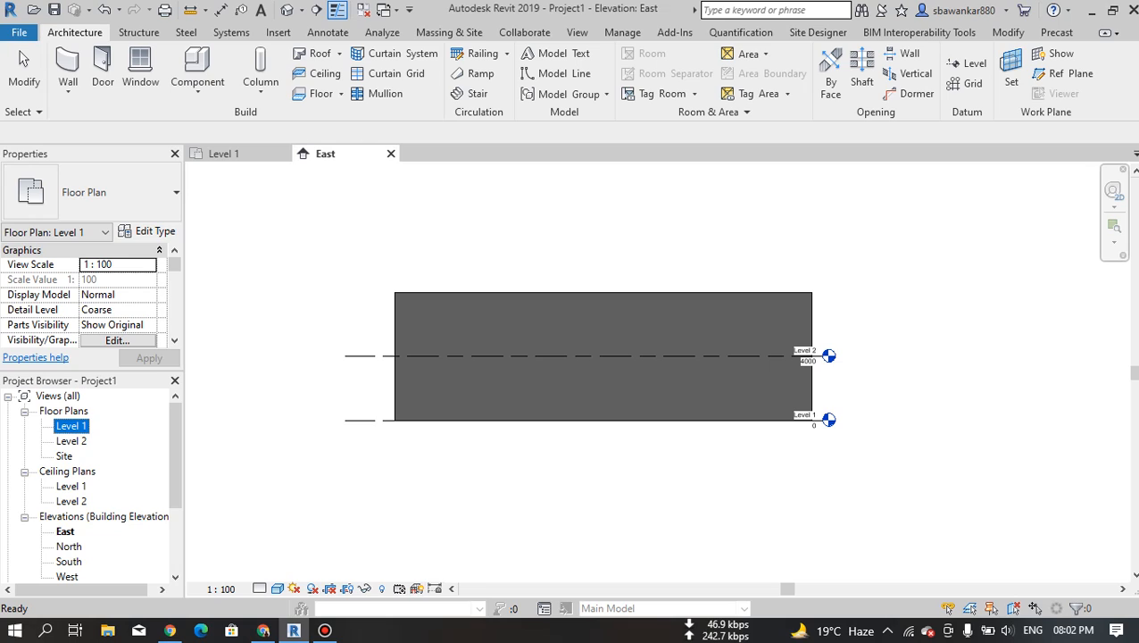
key(Escape)
double_click(72, 426)
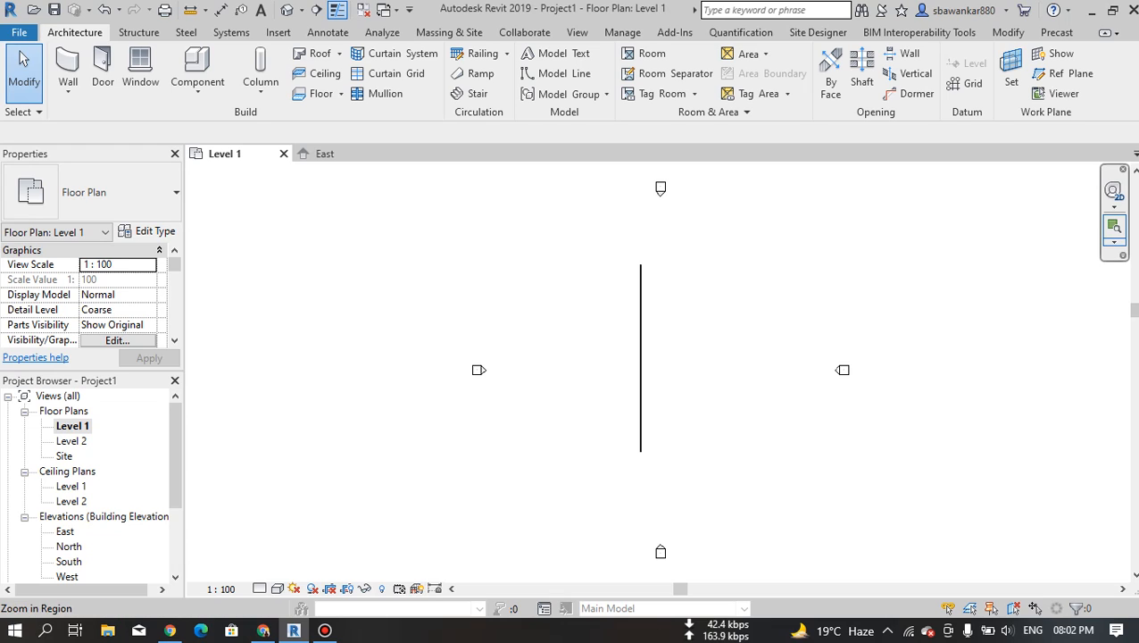
click(1115, 227)
drag(540, 250, 705, 332)
drag(685, 195, 833, 333)
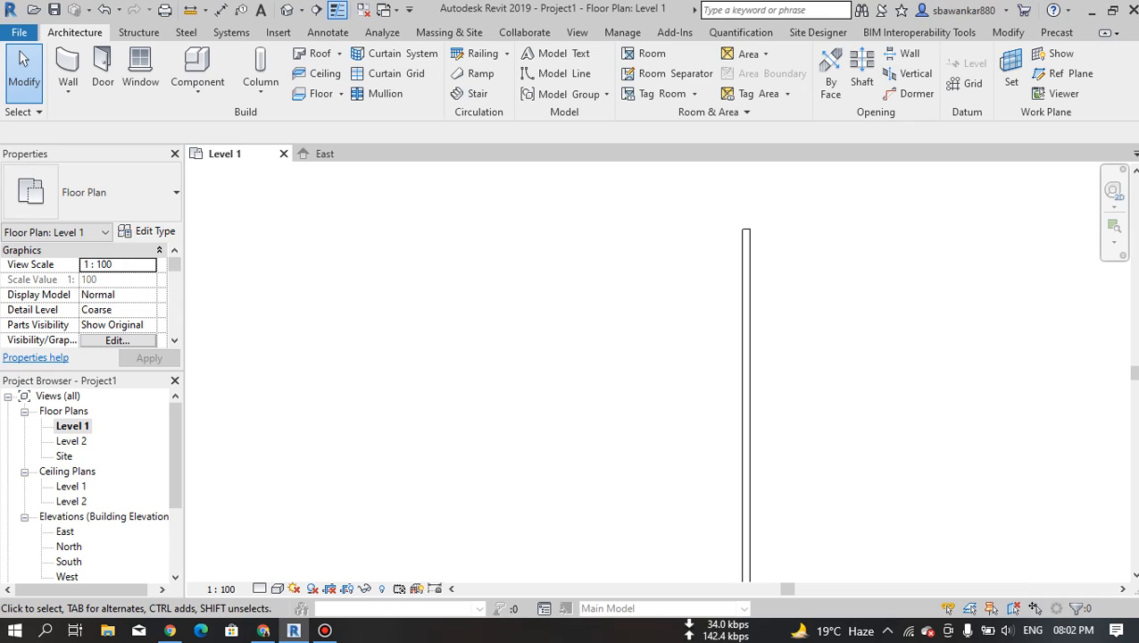
Reduce the plan view with Zoom Out (2x) and fit the whole plan using Zoom to Fit.
click(1114, 242)
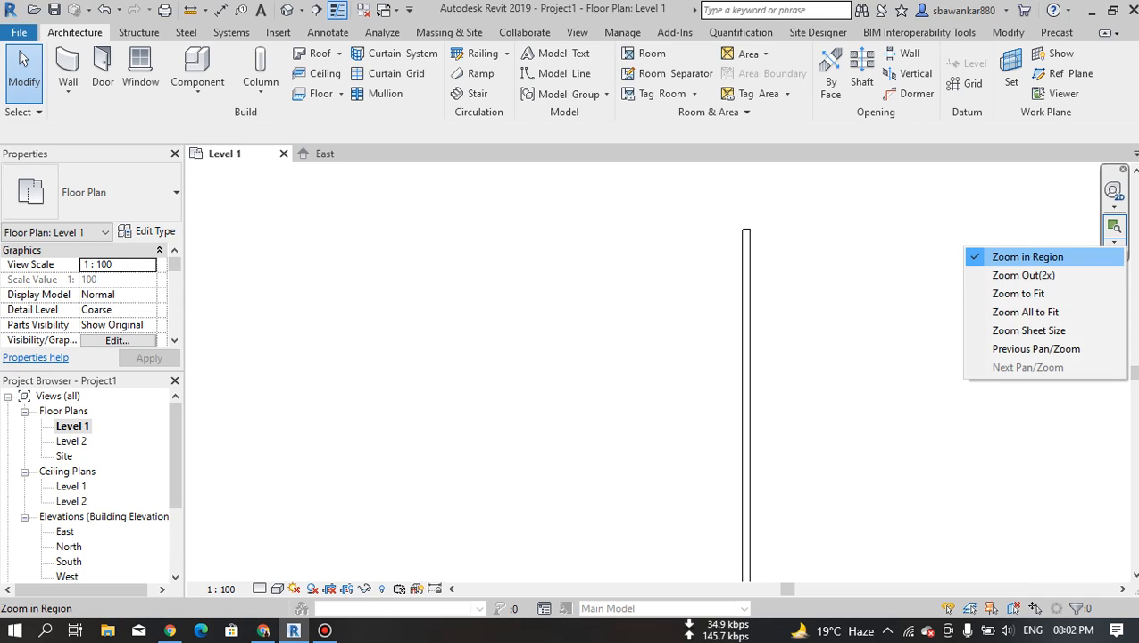
click(1017, 271)
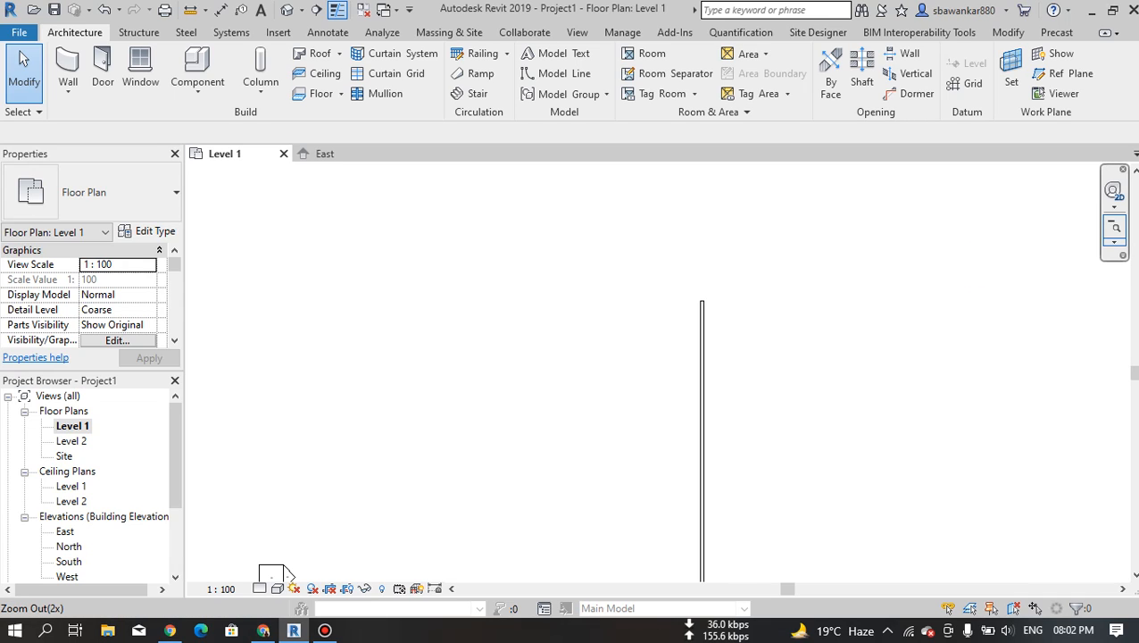
click(1115, 242)
click(1019, 294)
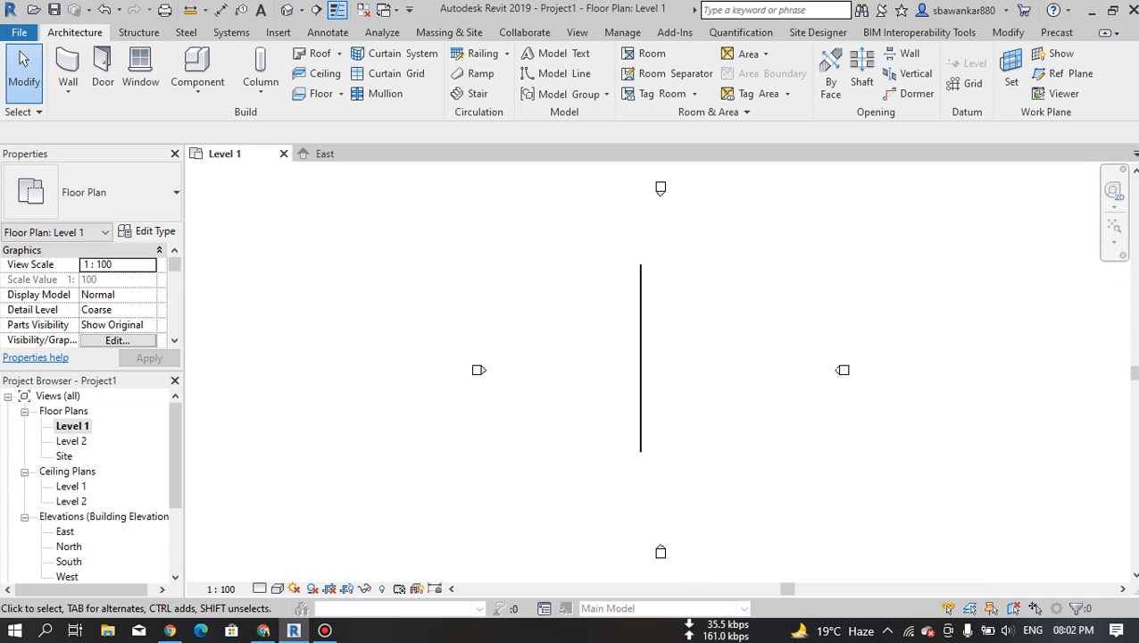
Shrink the plan and pan it to the edge of the view, and bring it back with Zoom to Fit.
drag(539, 247, 702, 336)
scroll(667, 324, down, 4)
middle_drag(667, 324, 1084, 225)
click(1114, 241)
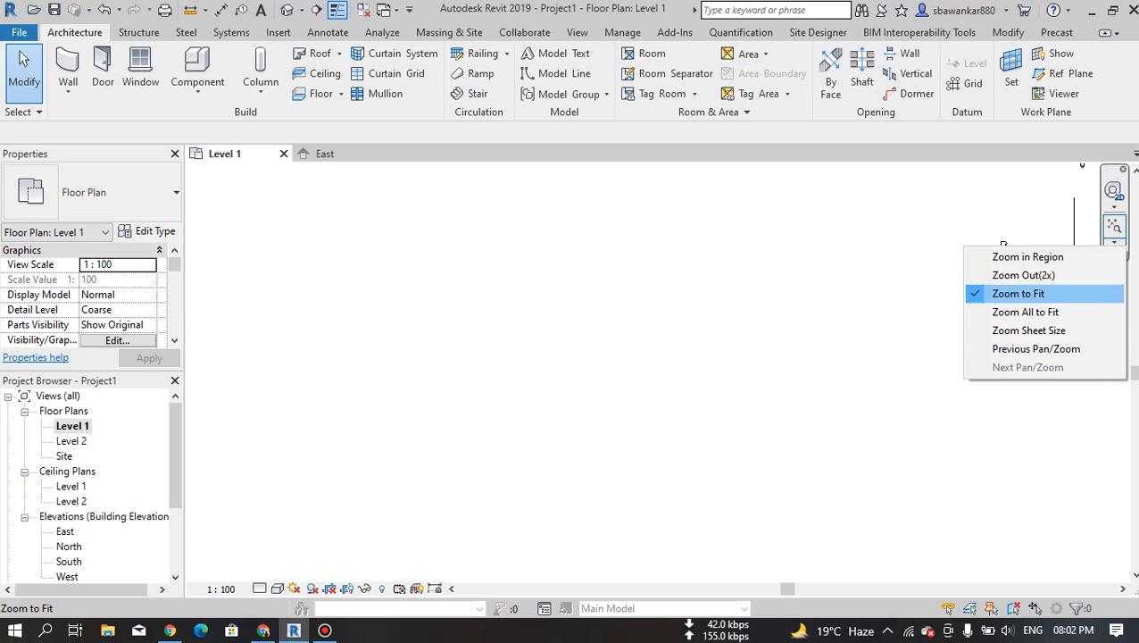
click(1018, 293)
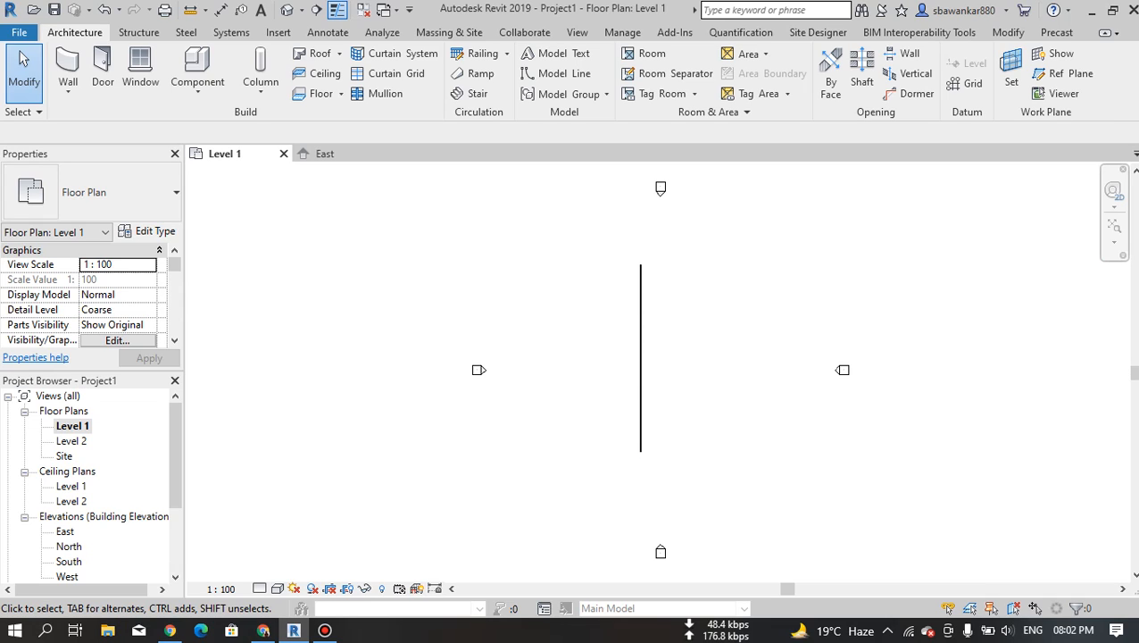
Repeat the Zoom to Fit demonstration by moving the plan off-centre and refitting the wall and elevation markers.
drag(540, 381, 1103, 293)
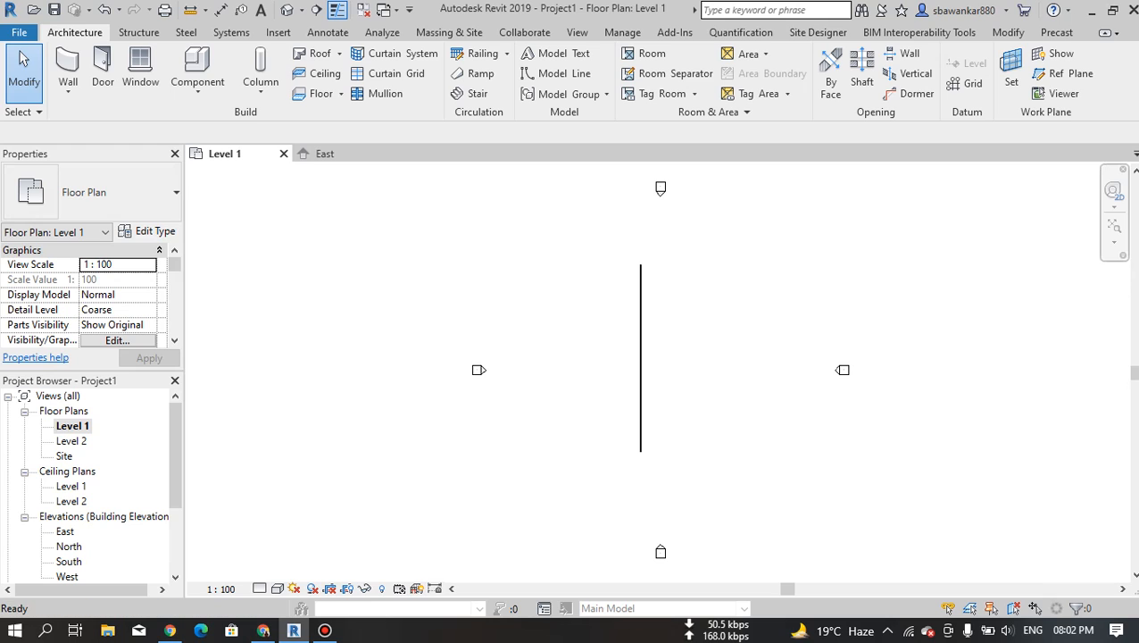
drag(574, 365, 1017, 215)
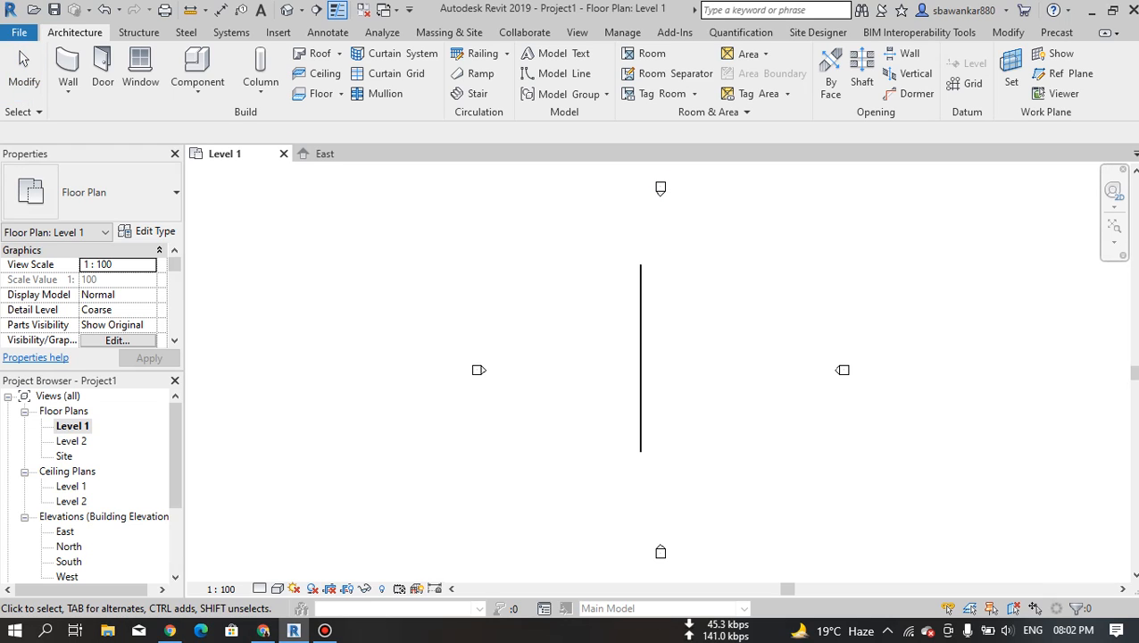
drag(641, 339, 1118, 186)
scroll(607, 327, down, 3)
key(Escape)
middle_drag(607, 327, 1024, 252)
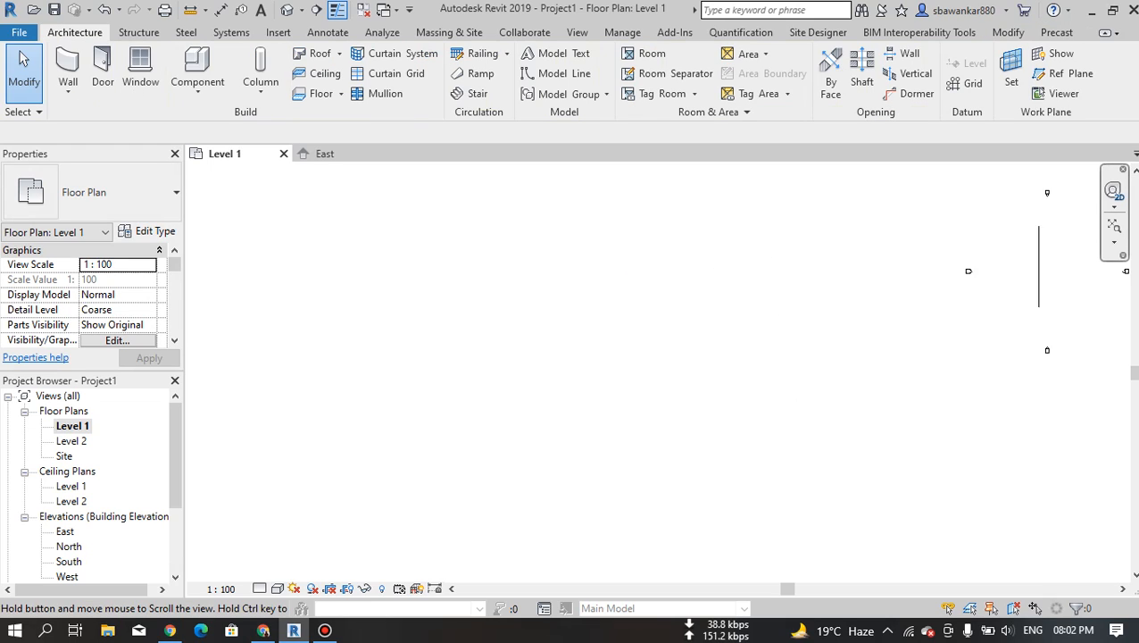
click(1113, 225)
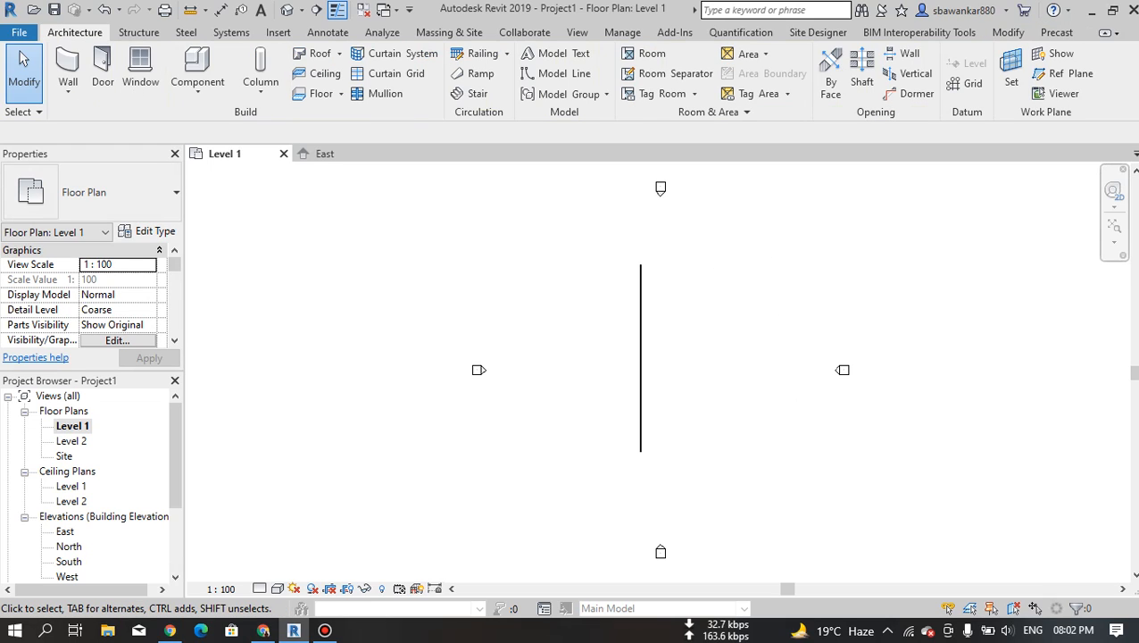
Apply Zoom All to Fit and Zoom Sheet Size to the Level 1 plan, and recentre the wall in the view.
click(1114, 241)
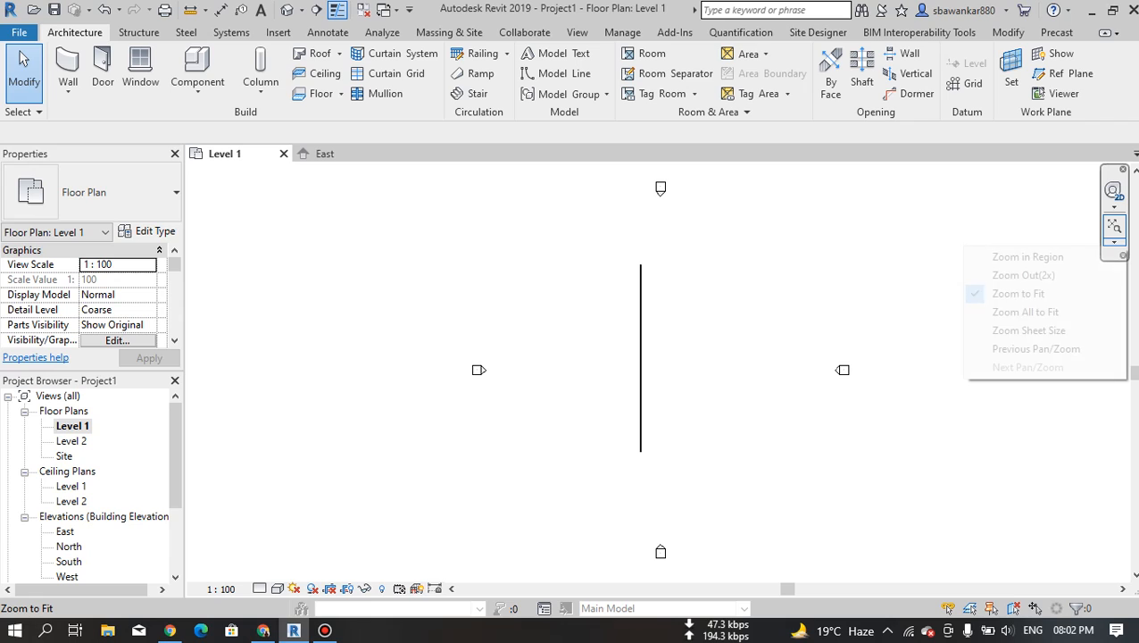
click(1025, 311)
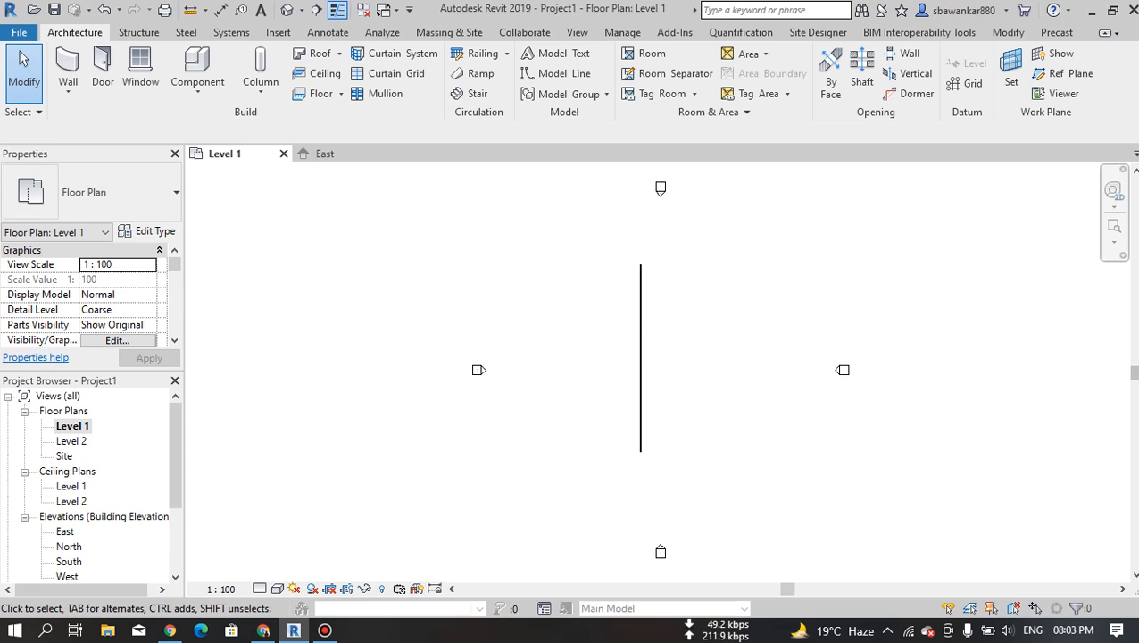
click(1115, 242)
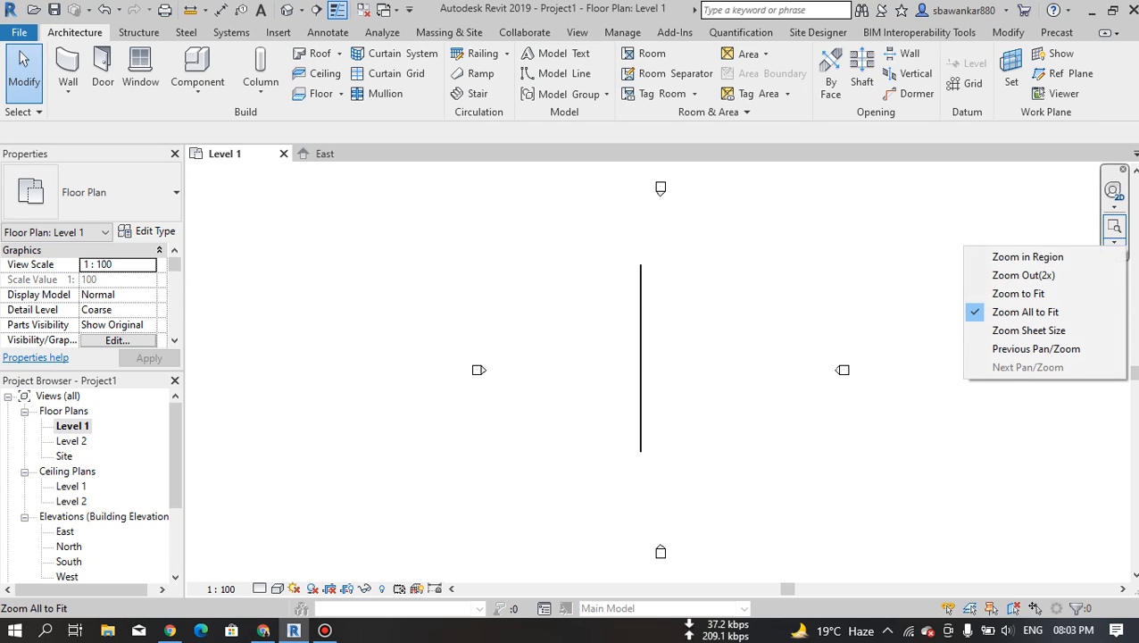
click(1029, 330)
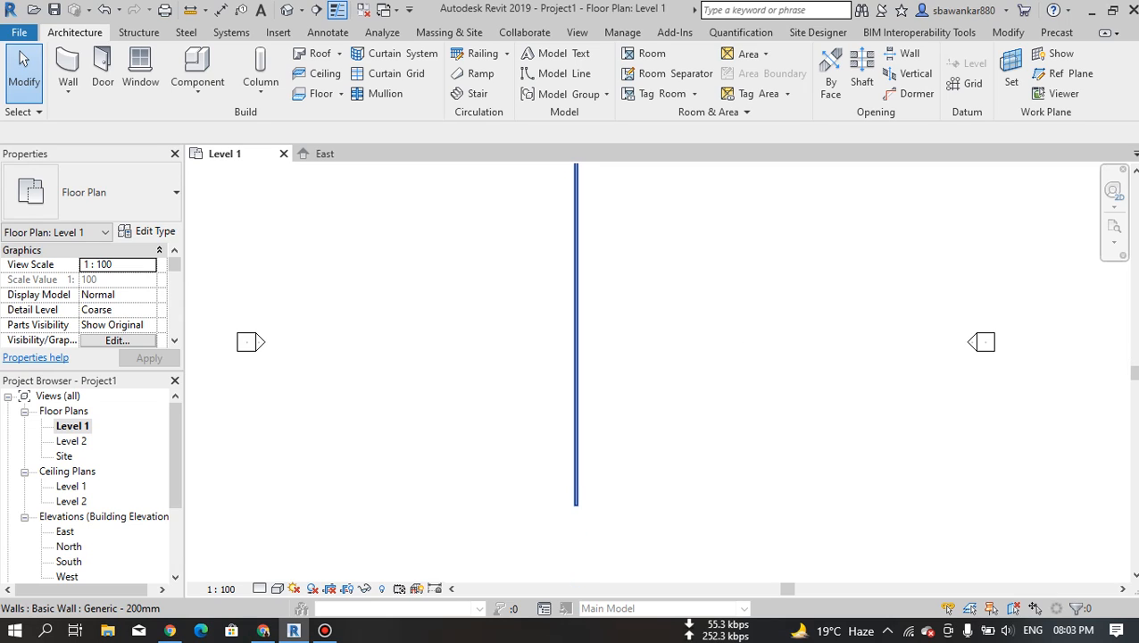
middle_drag(616, 344, 619, 392)
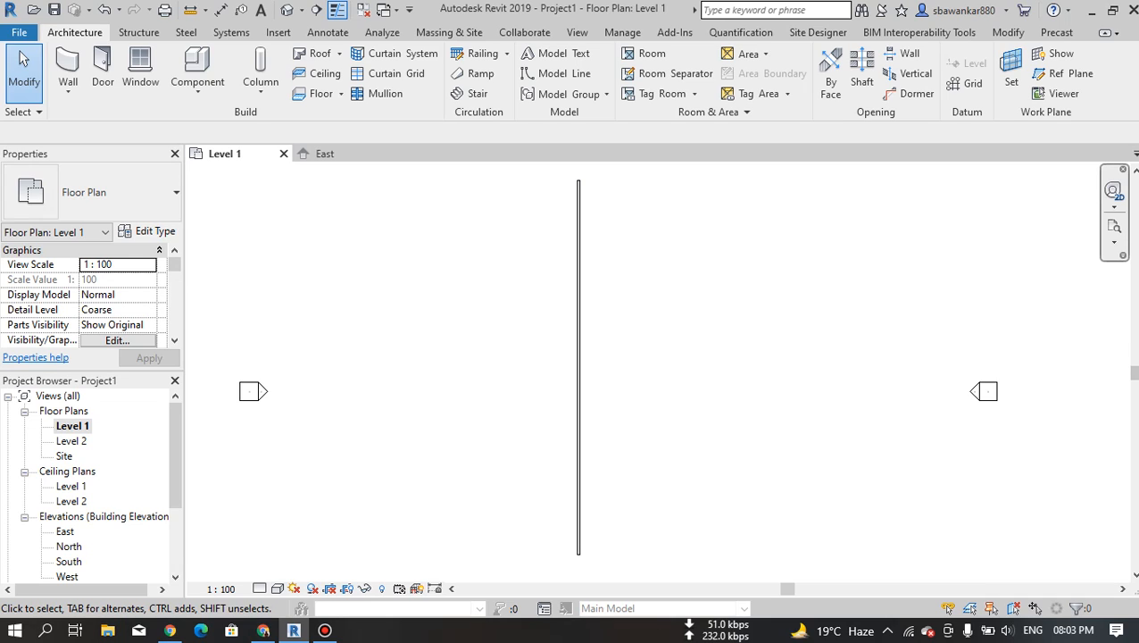
Refit the Level 1 plan with Zoom to Fit and try Zoom in Region around the wall's upper end.
click(1114, 242)
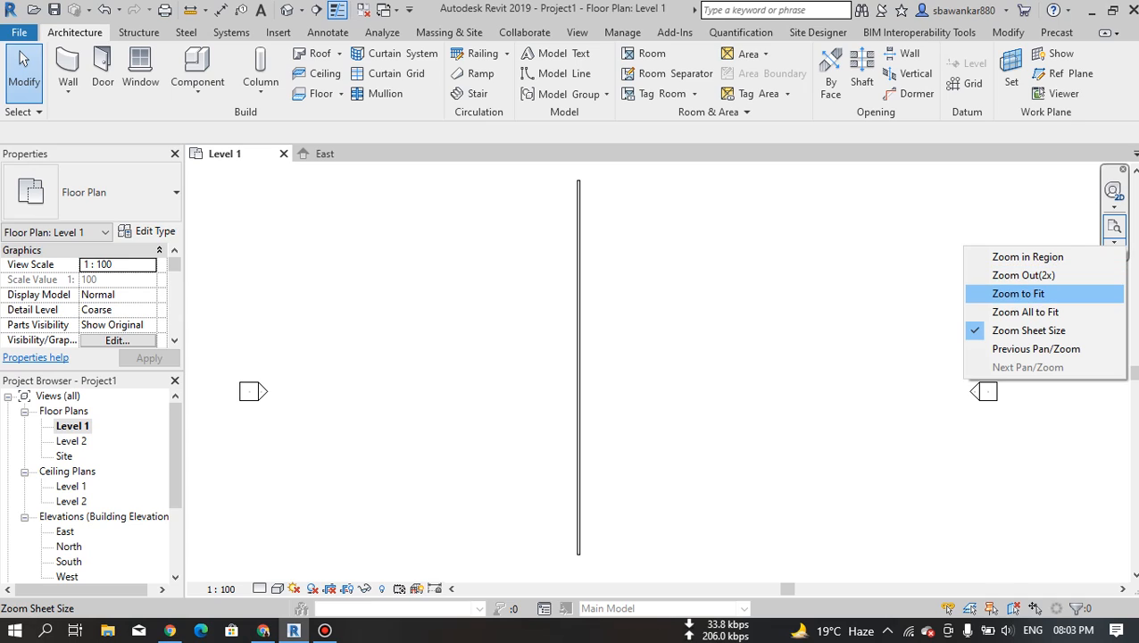
click(1018, 294)
click(1114, 242)
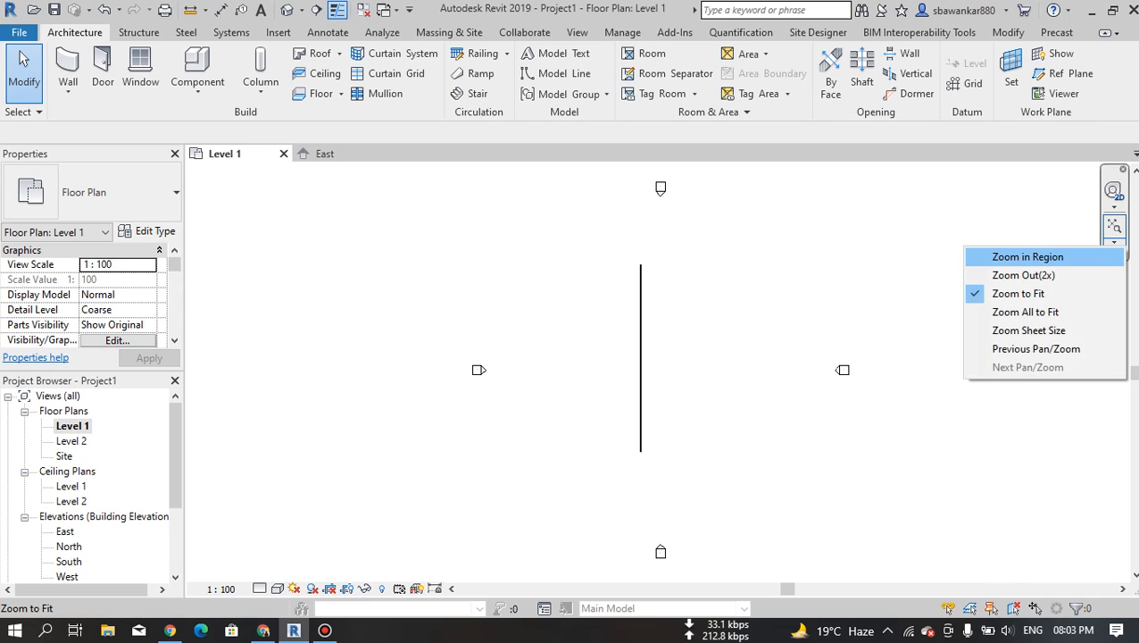
click(1028, 256)
drag(551, 227, 706, 305)
middle_drag(706, 305, 597, 263)
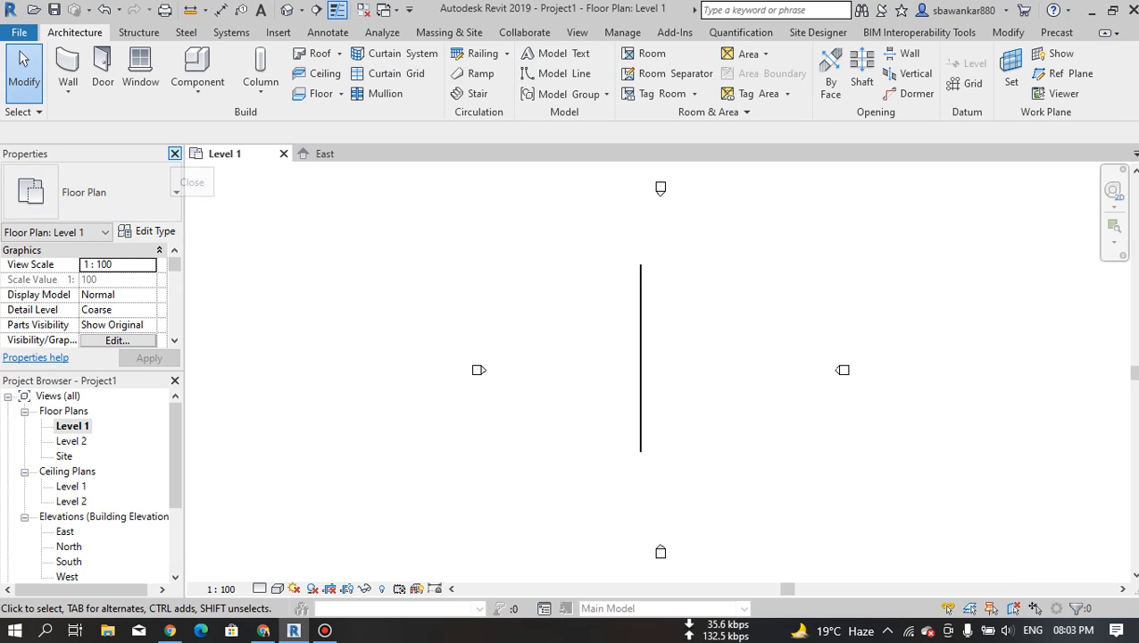
Review the plan view's context commands, including Browsers and Properties, and dismiss them without choosing any.
right_click(353, 220)
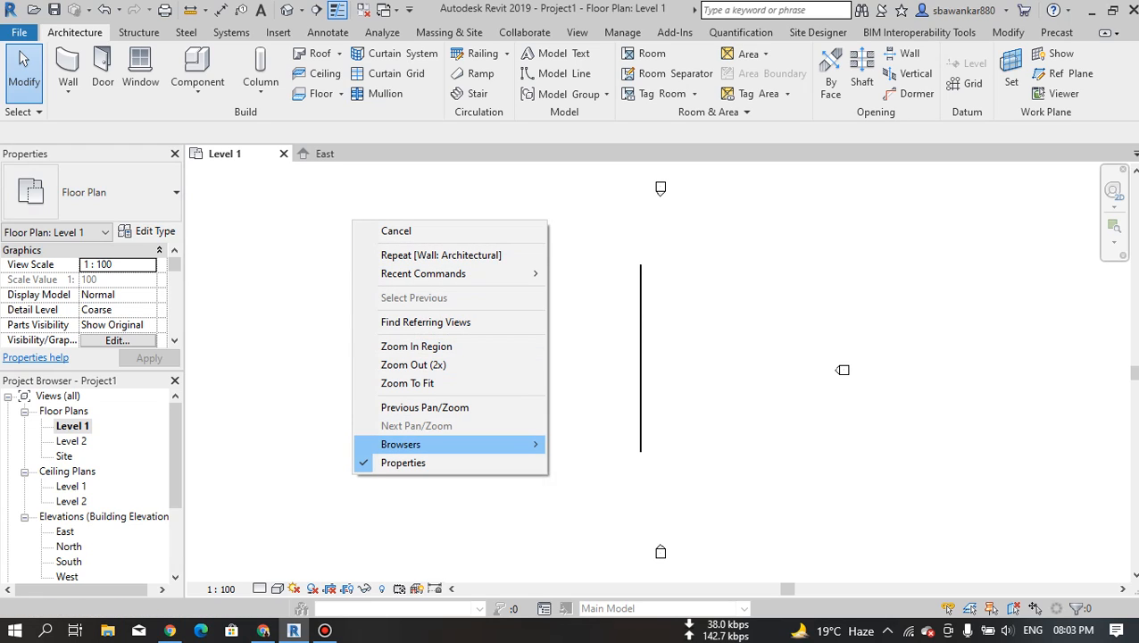
mouse_move(419, 443)
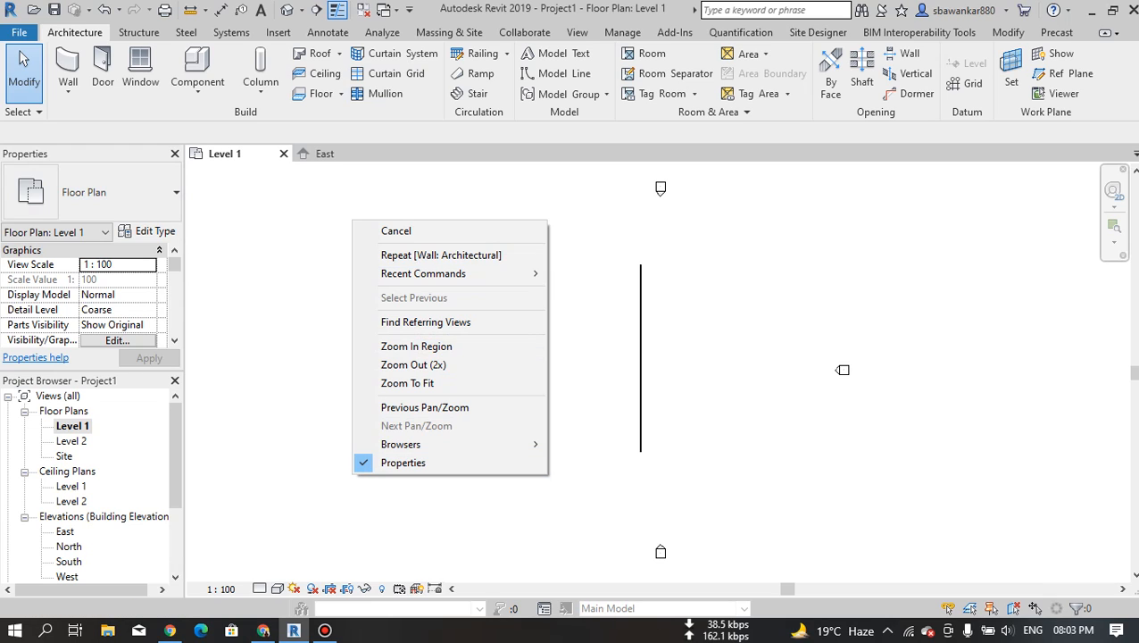
click(594, 374)
Select the vertical wall, change its type to Generic - 300mm Masonry and inspect its hatch pattern up close.
click(640, 295)
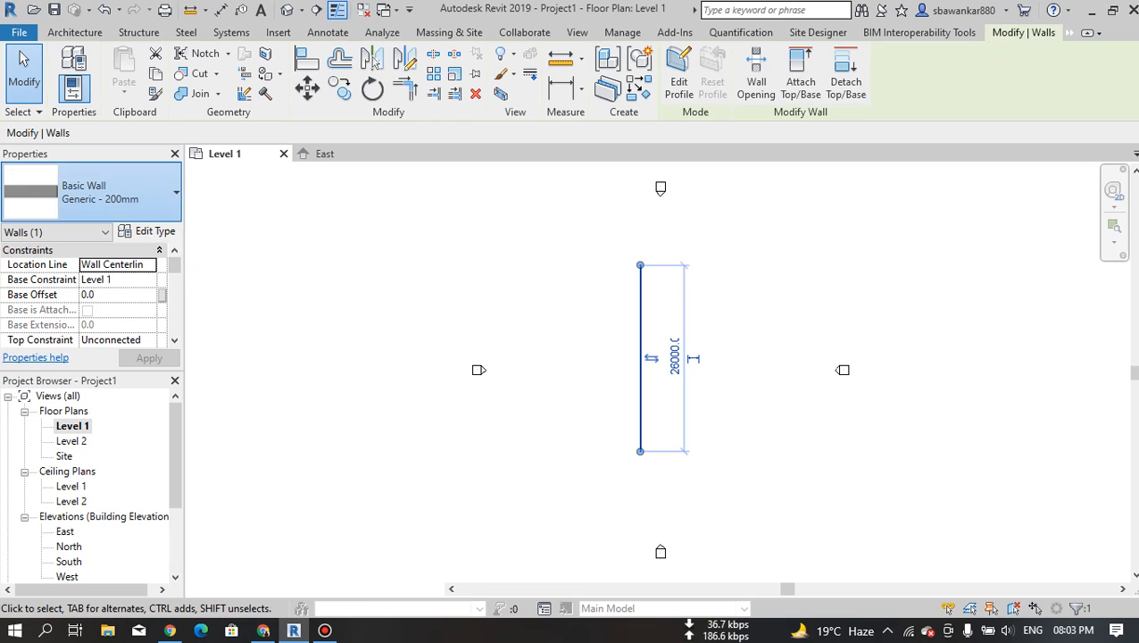
click(98, 192)
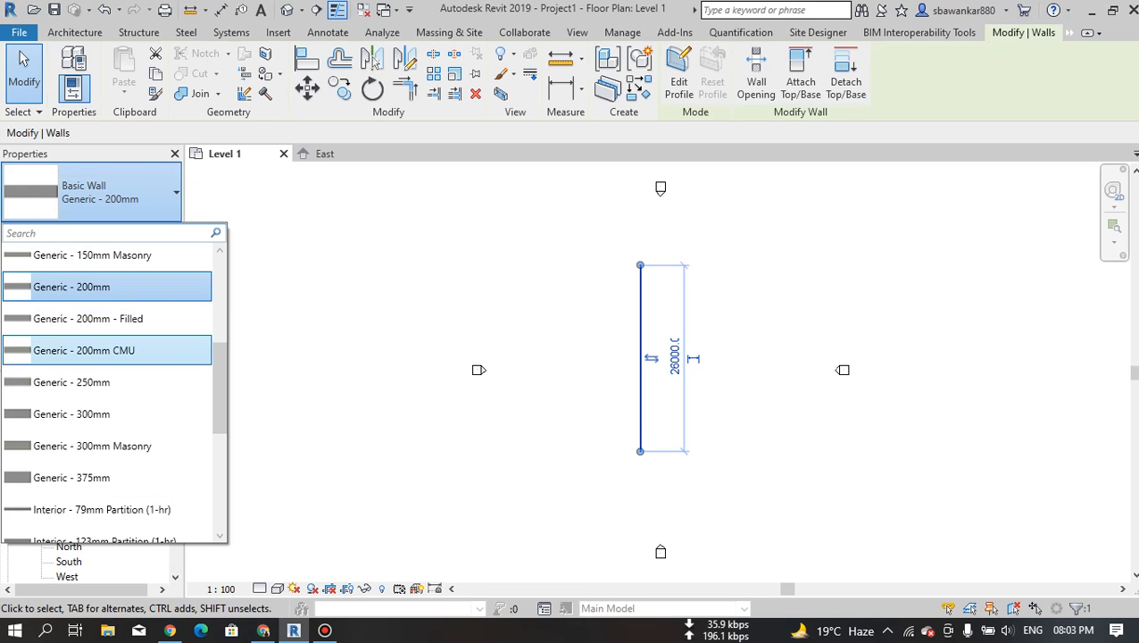
scroll(89, 255, down, 3)
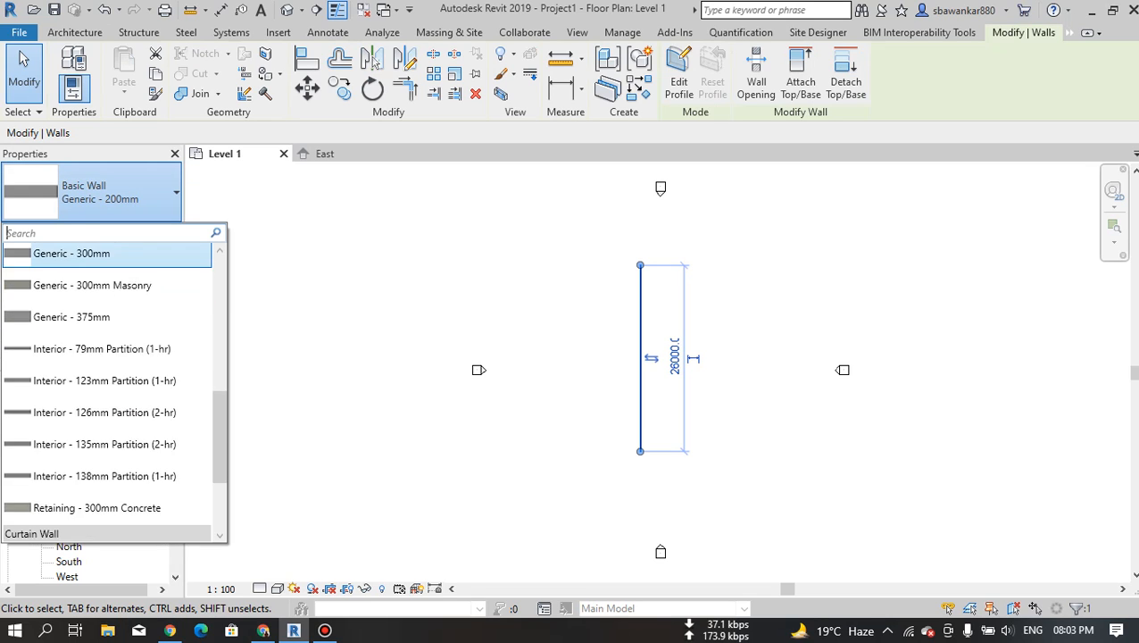
scroll(90, 254, down, 3)
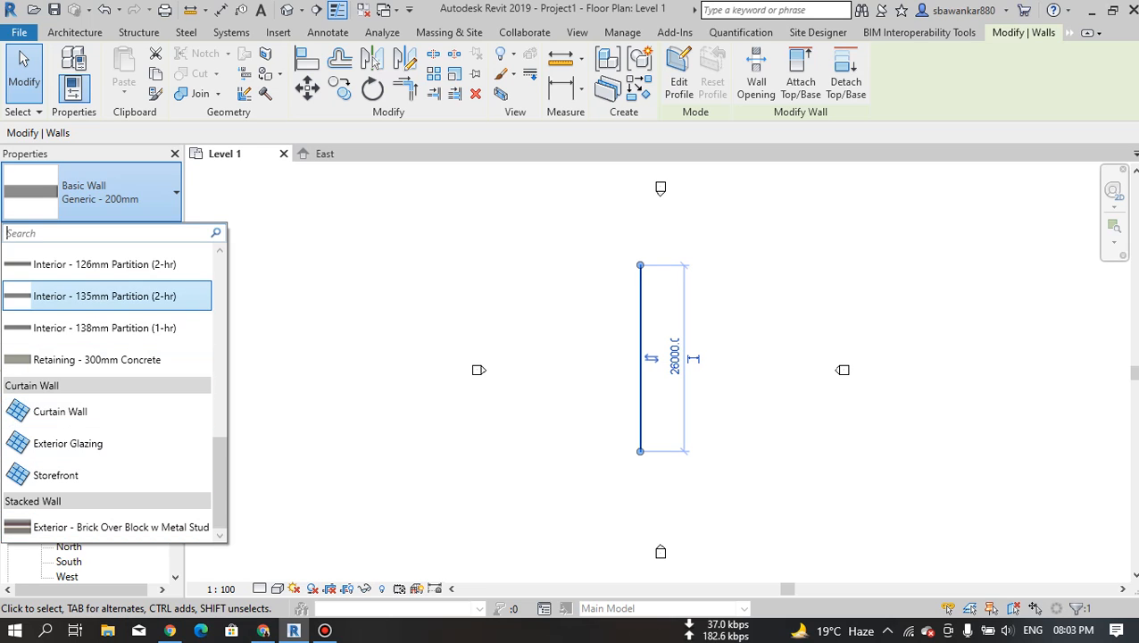
scroll(98, 286, up, 6)
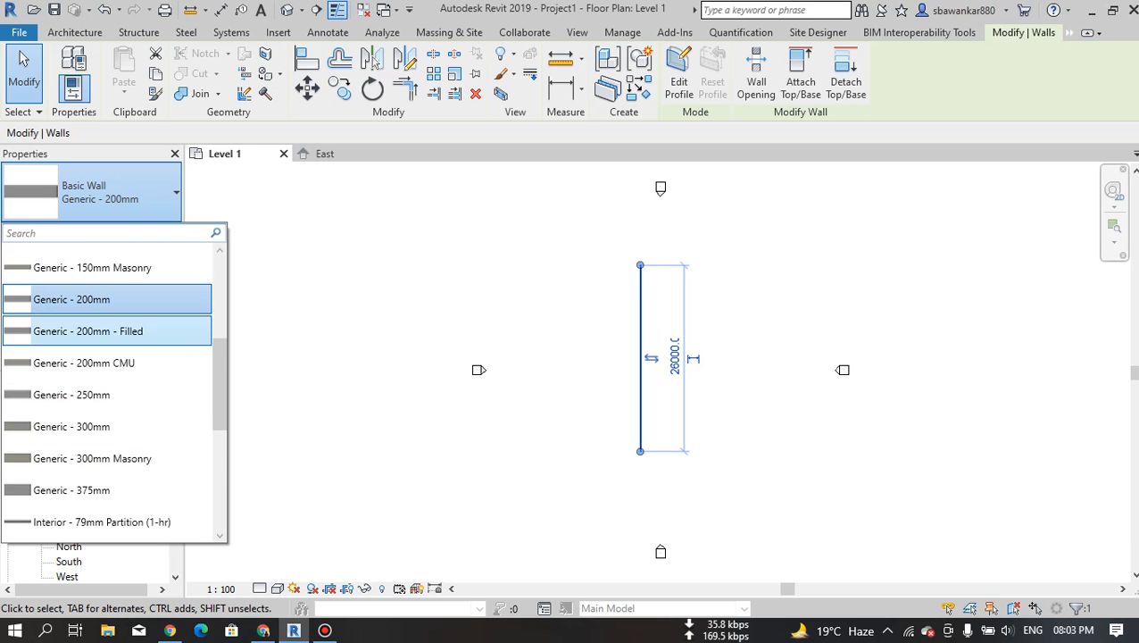
click(90, 458)
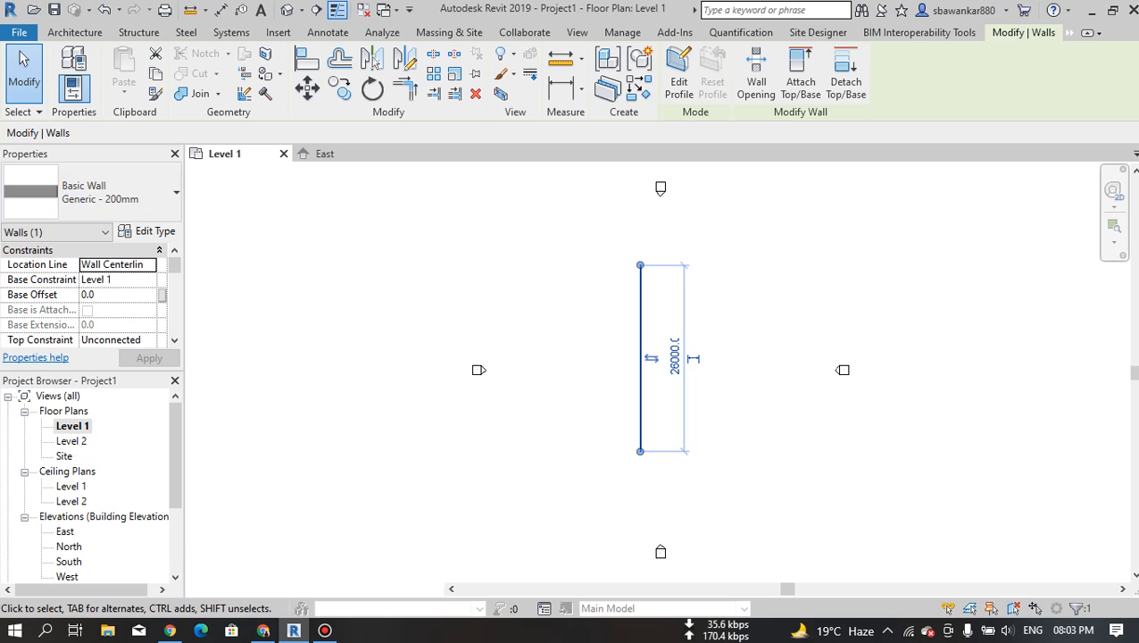
scroll(647, 301, up, 4)
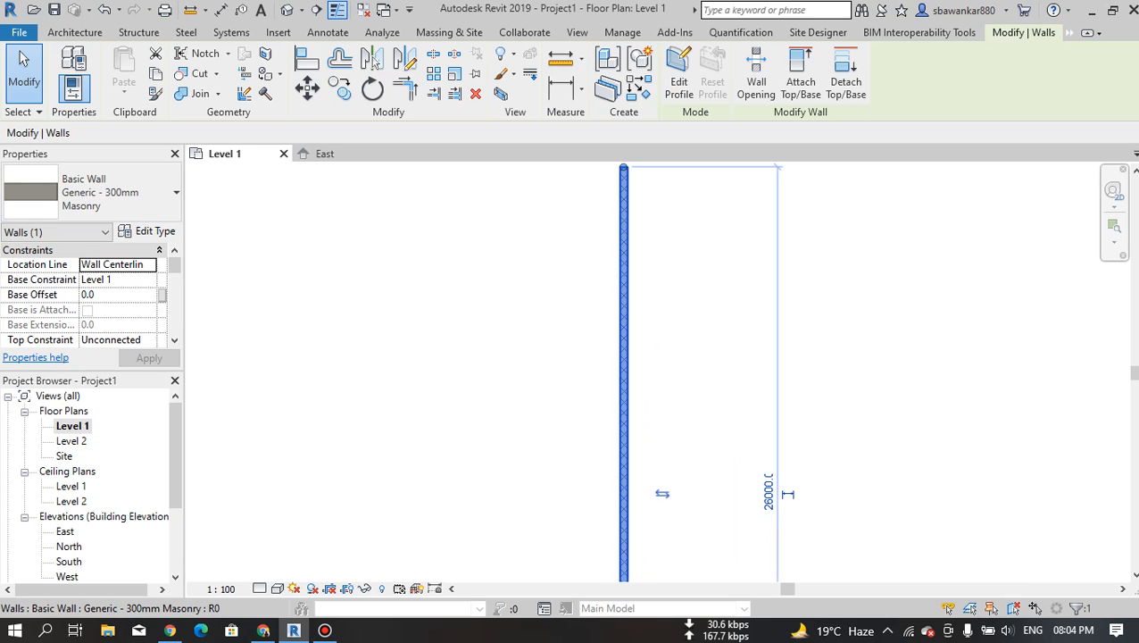
scroll(624, 375, up, 5)
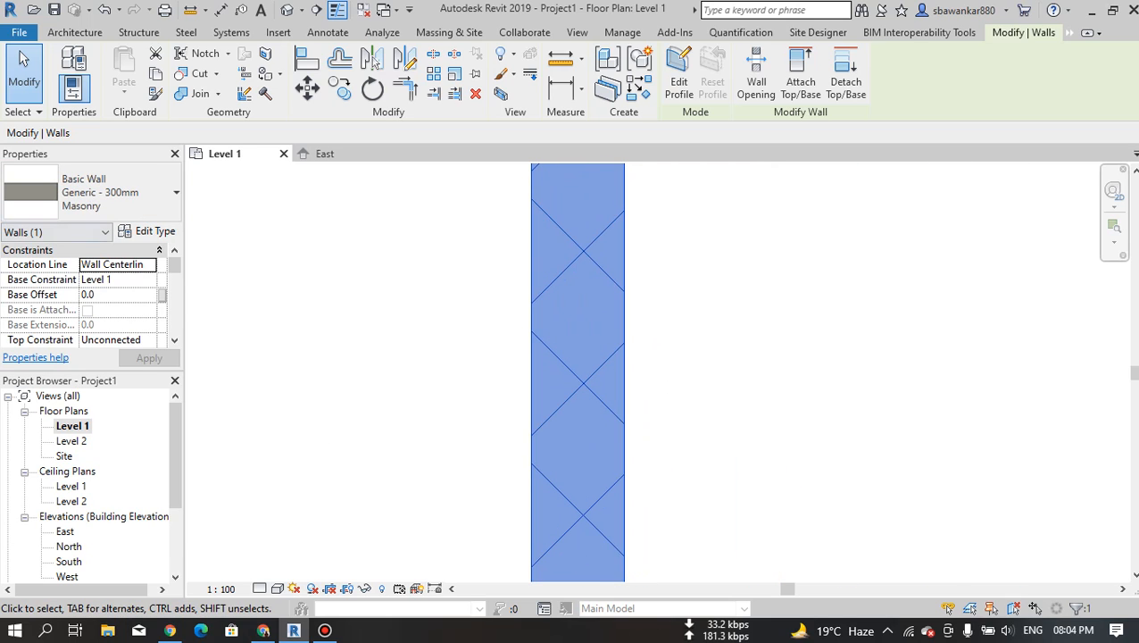
Change the selected wall's type to Generic - 375mm and deselect the wall.
click(90, 192)
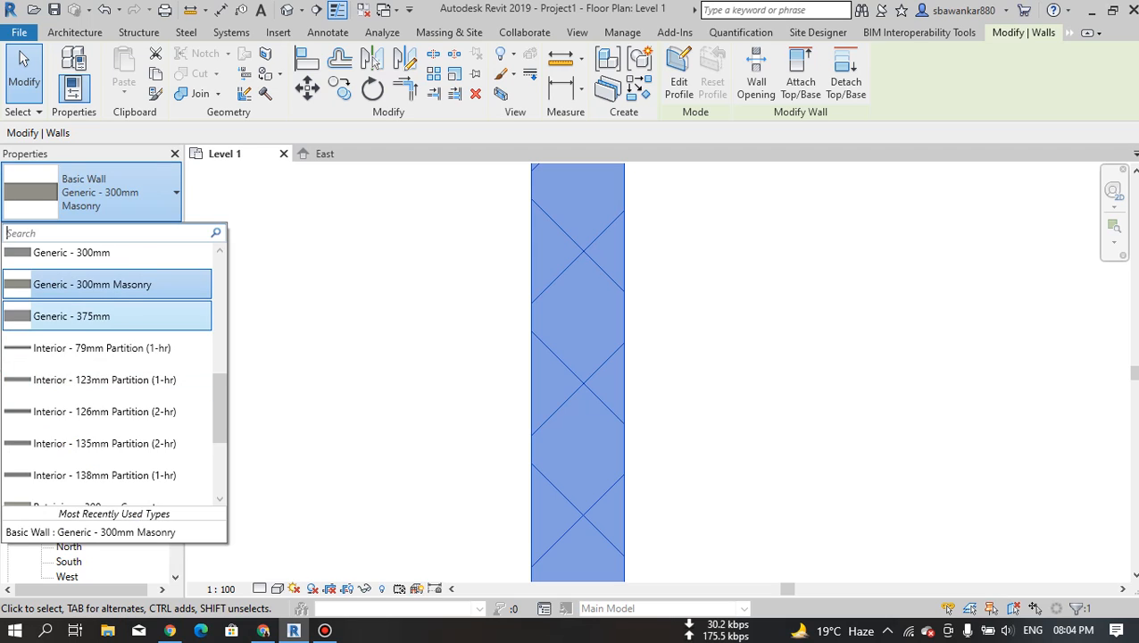
click(72, 316)
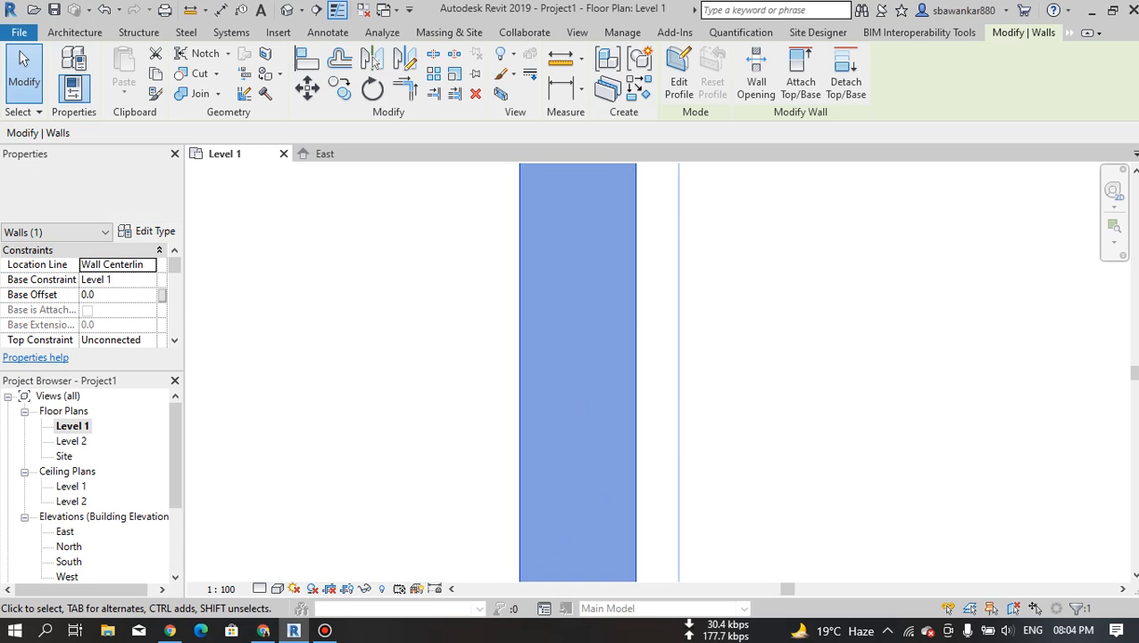
key(Escape)
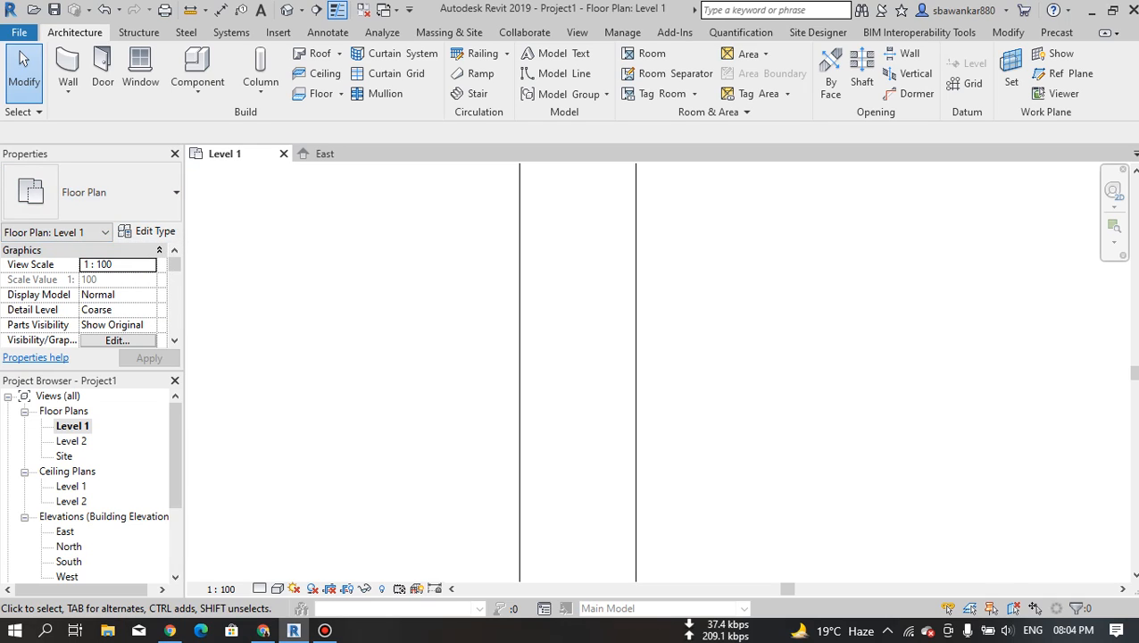
Set the Level 1 floor plan's detail level to Fine and check the Coarse, Medium and Fine alternatives.
click(125, 310)
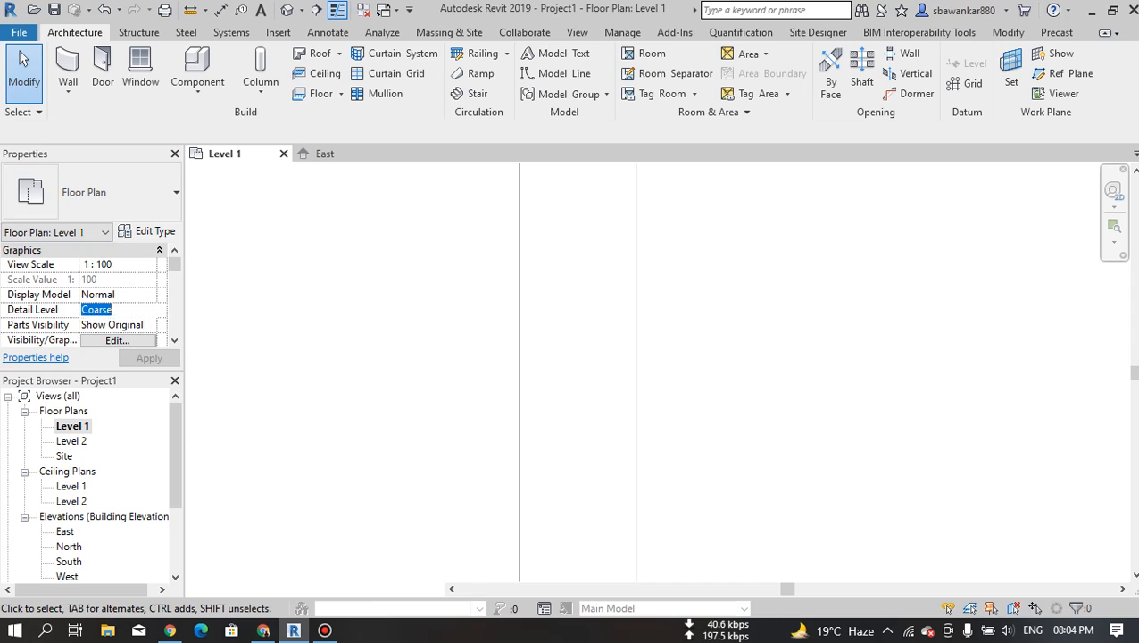
click(149, 310)
click(91, 350)
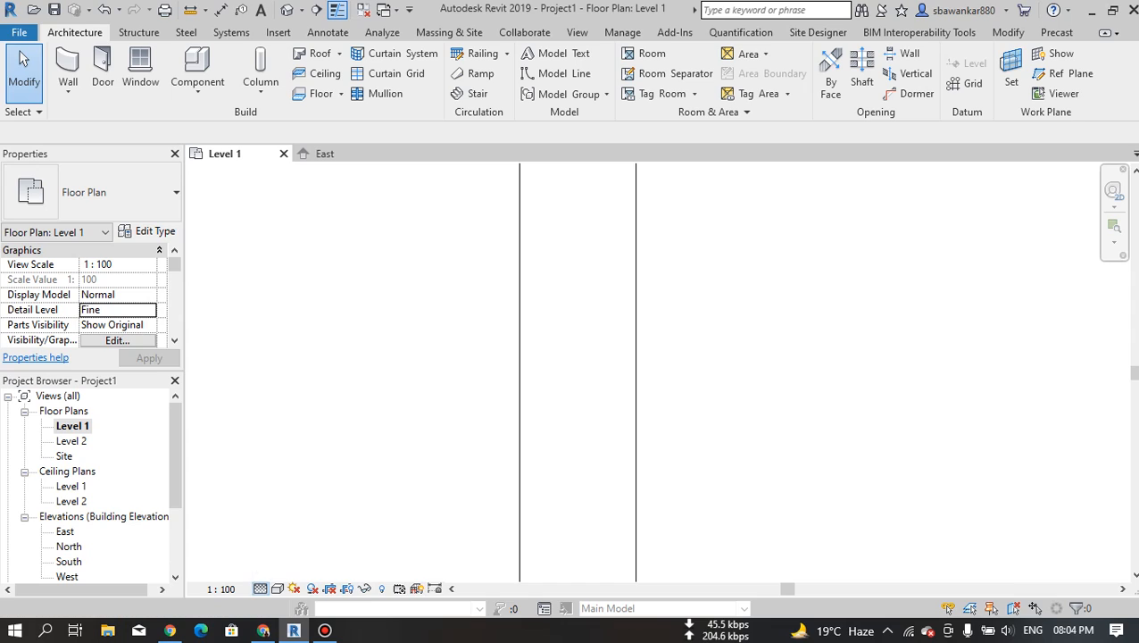
click(260, 588)
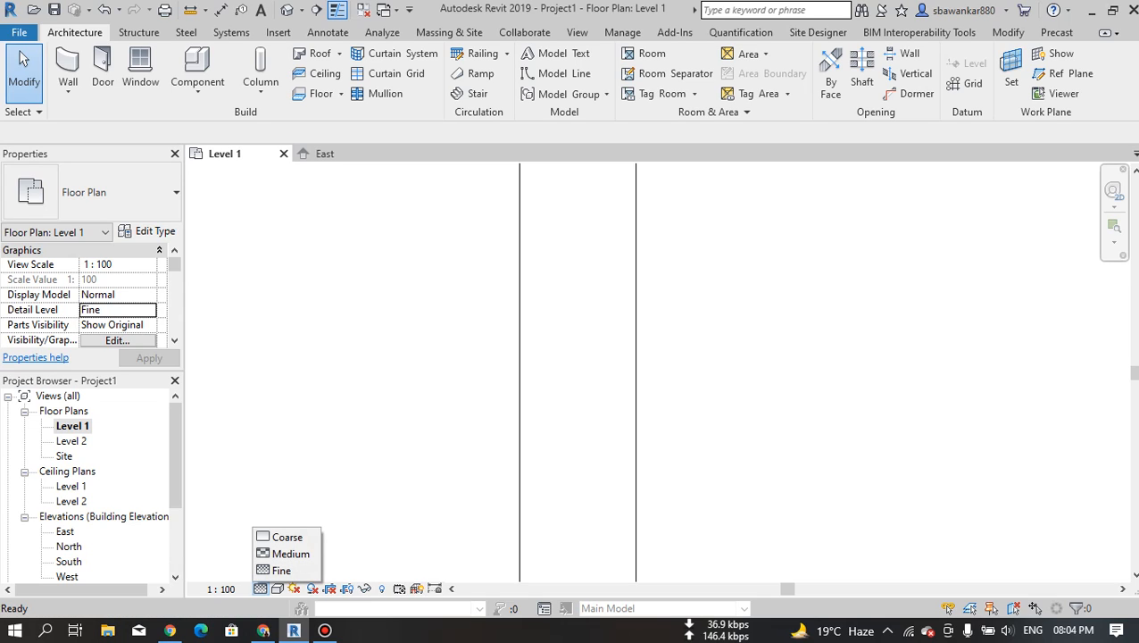
key(Escape)
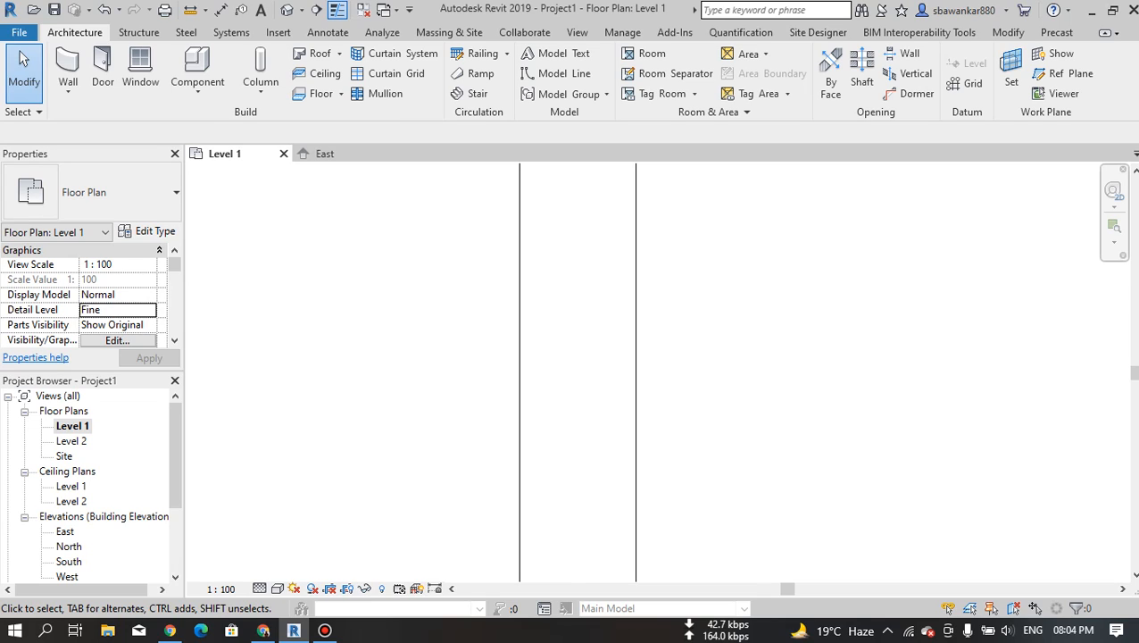
Open the Project Units settings and choose the Common discipline.
key(u)
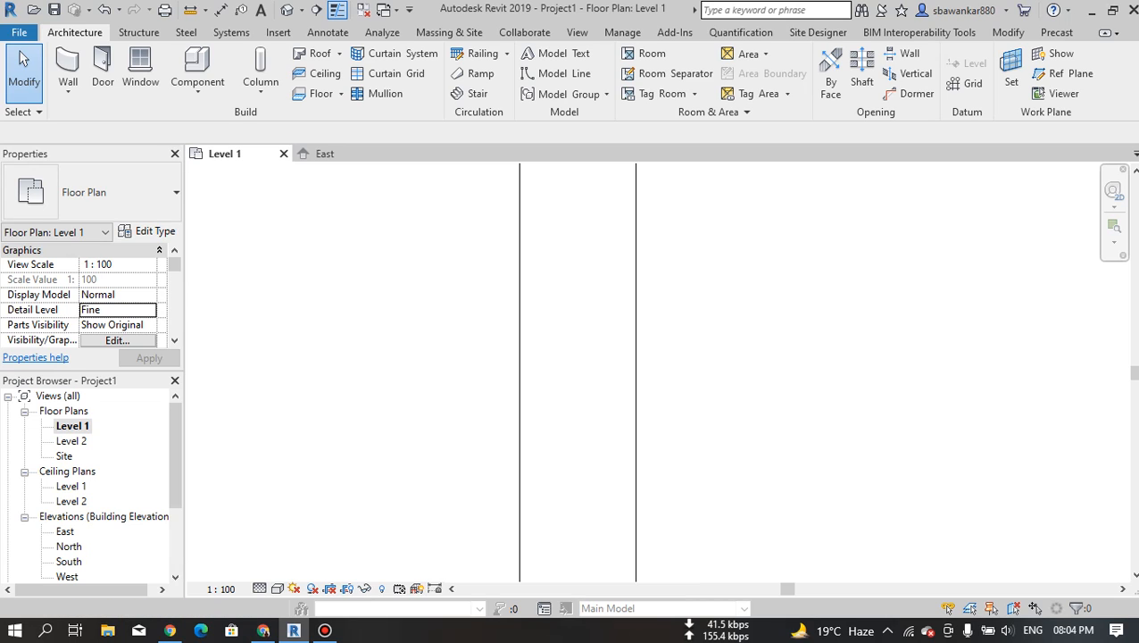
key(n)
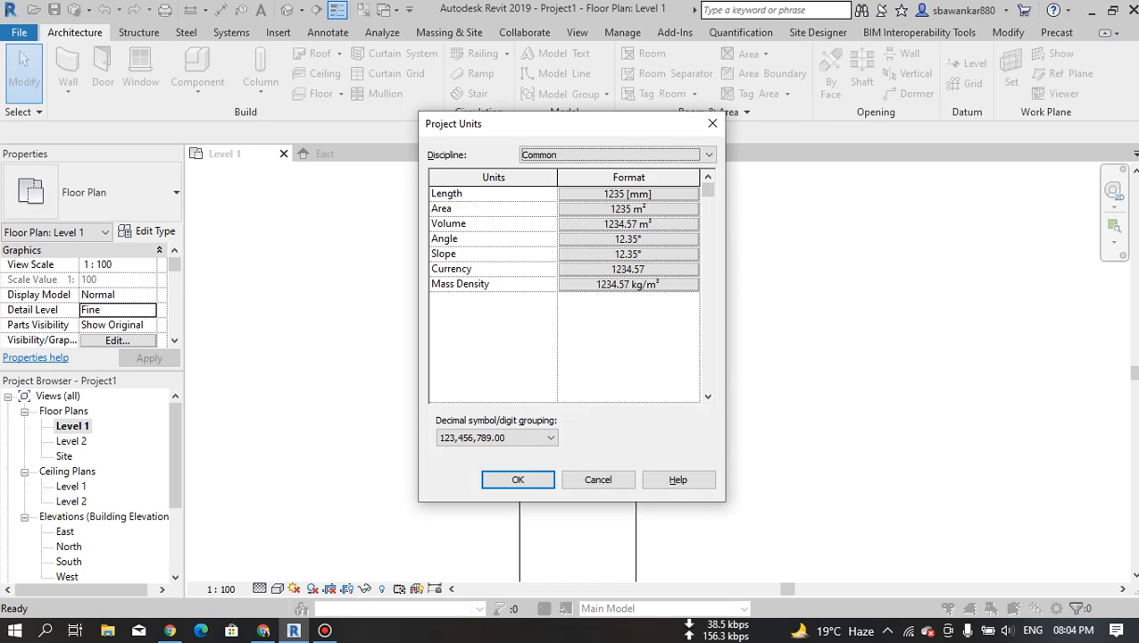
click(616, 155)
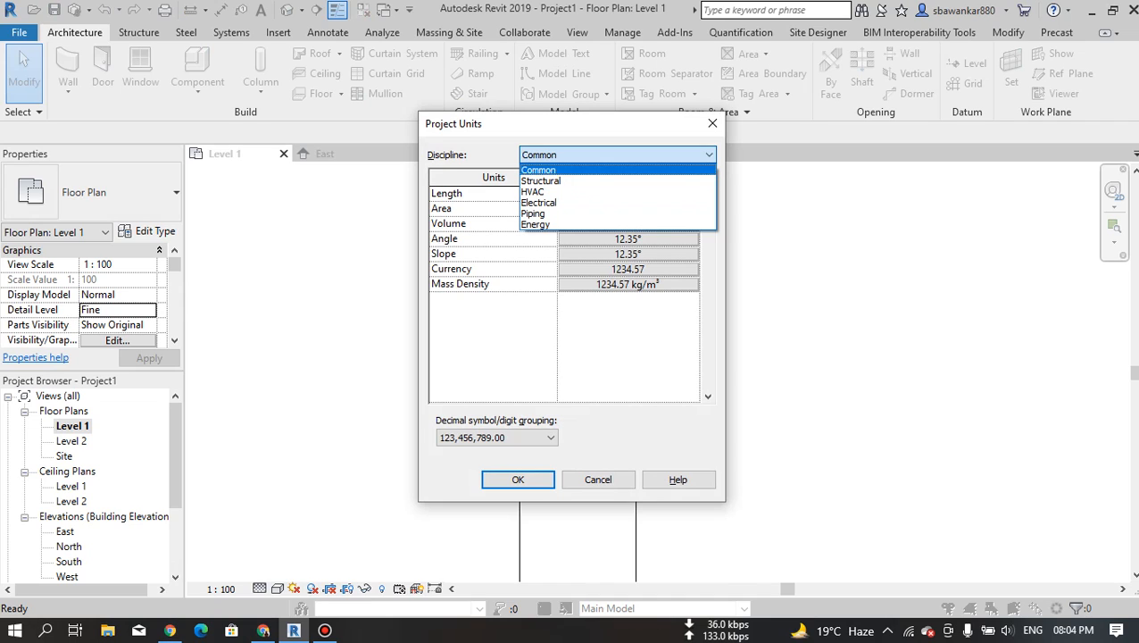
click(616, 170)
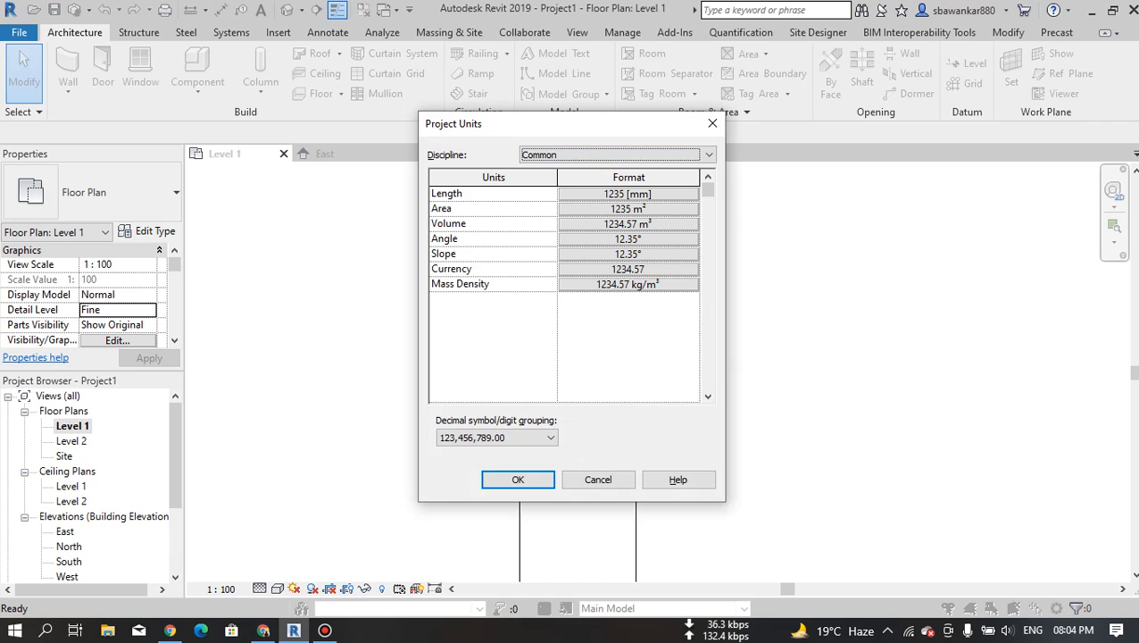
Open the Length format and choose Millimeters with rounding to 0 decimal places.
click(628, 194)
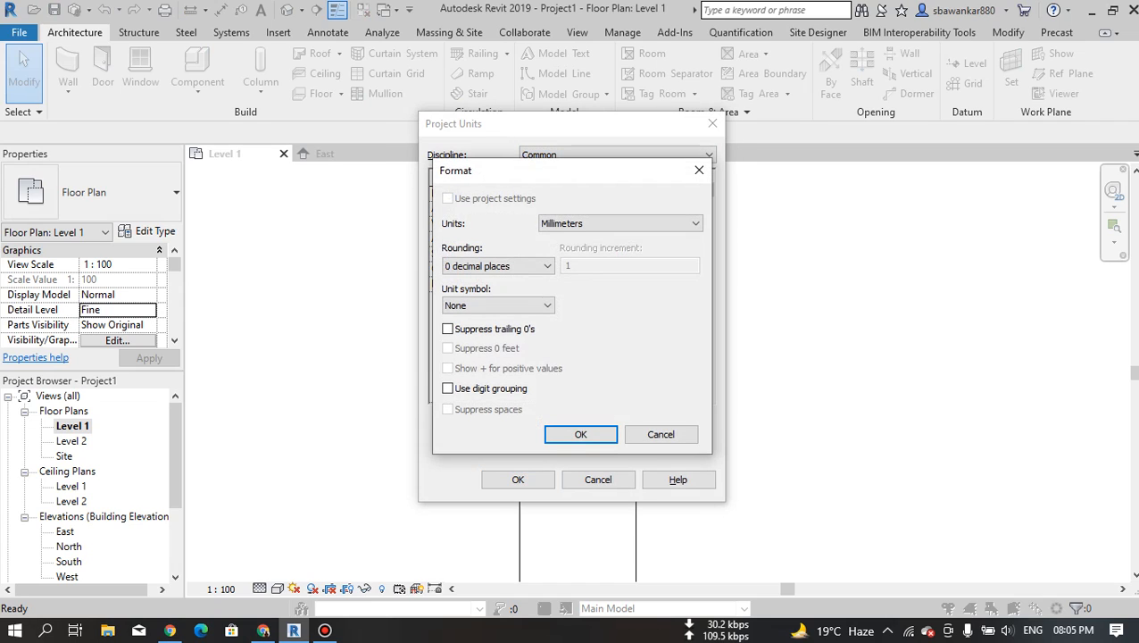
click(696, 223)
click(561, 314)
click(498, 266)
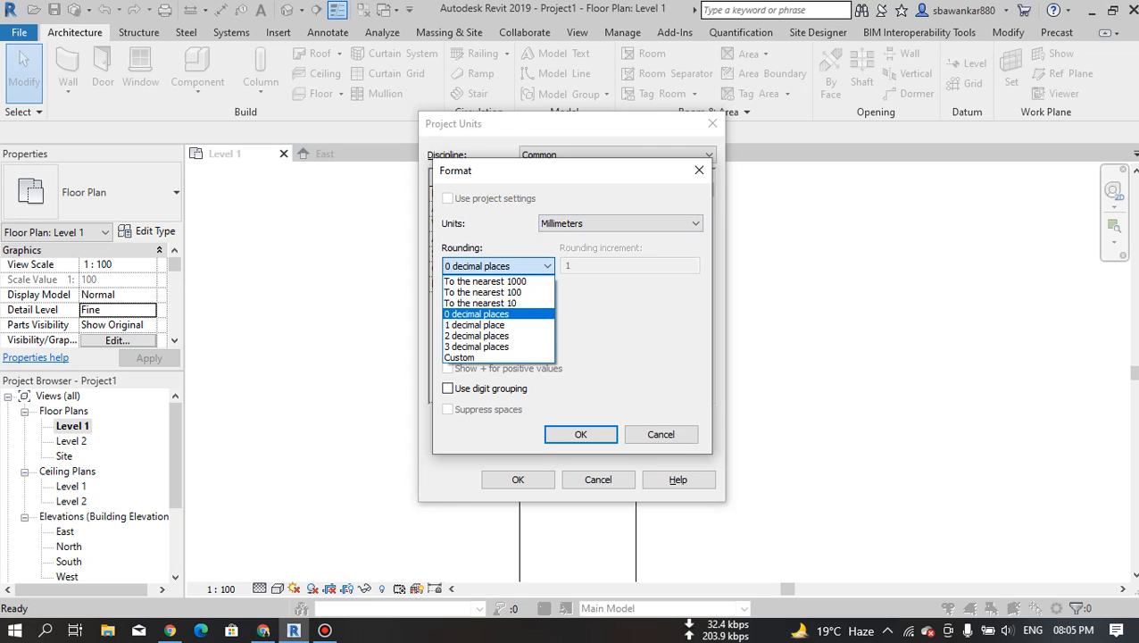
click(477, 315)
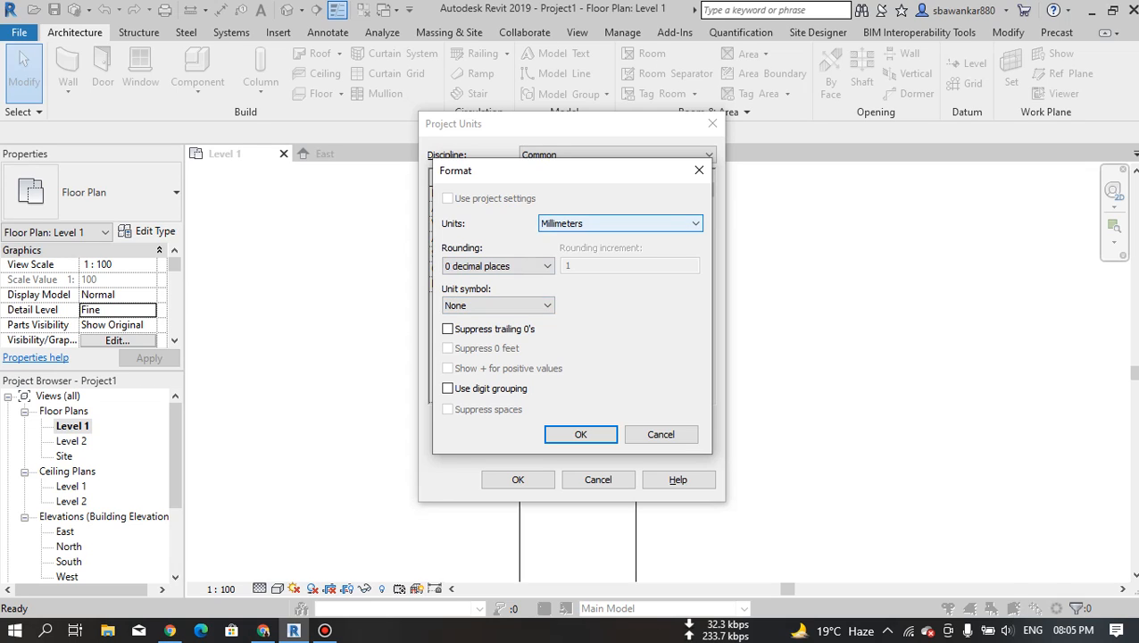
Set the Length format to Meters, rounded to 3 decimal places, with the unit symbol m.
click(620, 223)
click(580, 282)
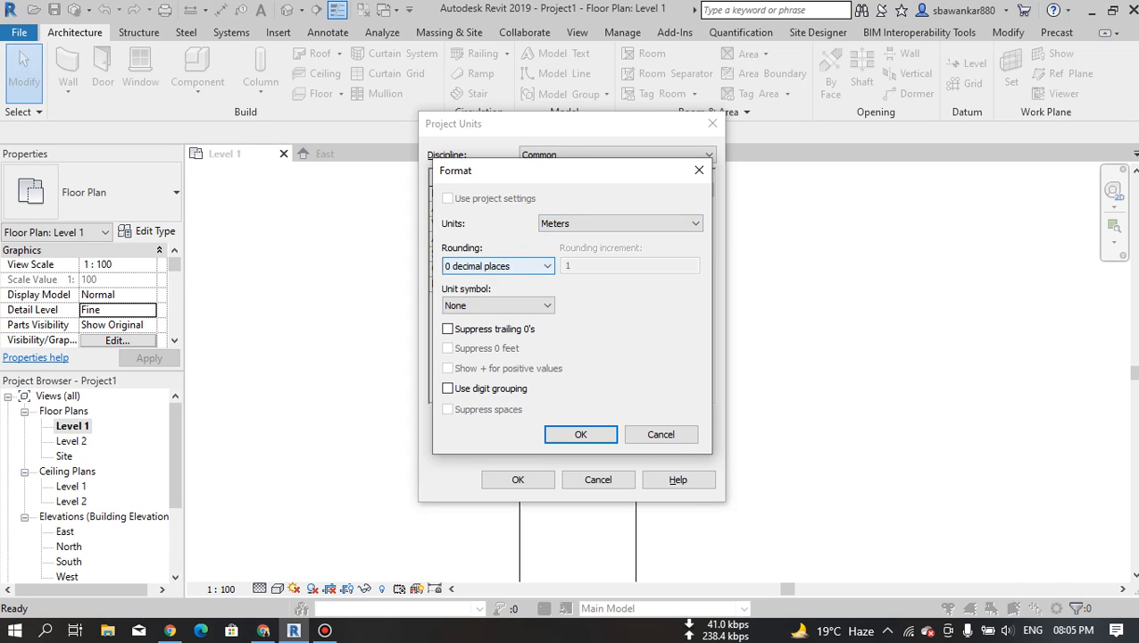
click(498, 266)
click(495, 347)
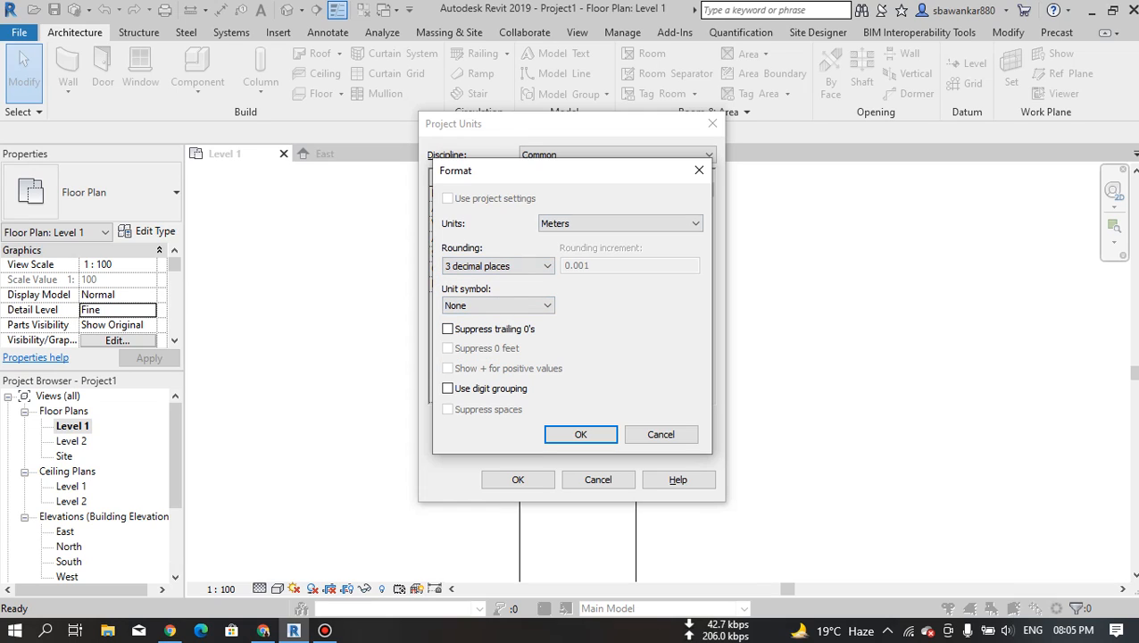
click(497, 305)
click(496, 326)
Set the Length format to Millimeters with rounding to 0 decimal places and accept the format.
click(620, 223)
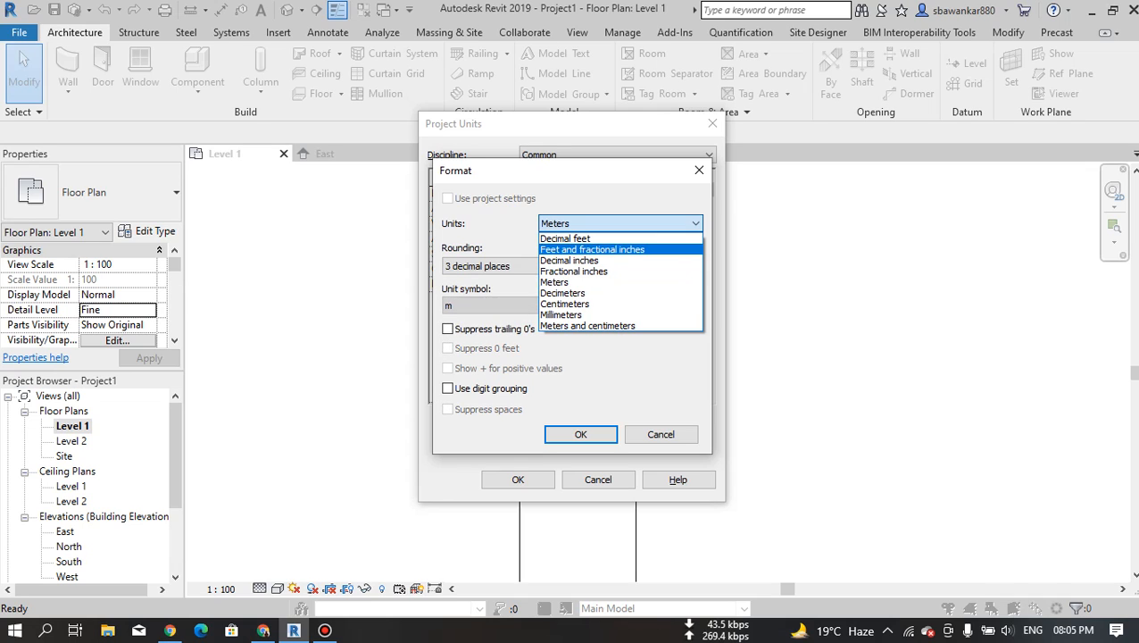
click(560, 315)
click(498, 266)
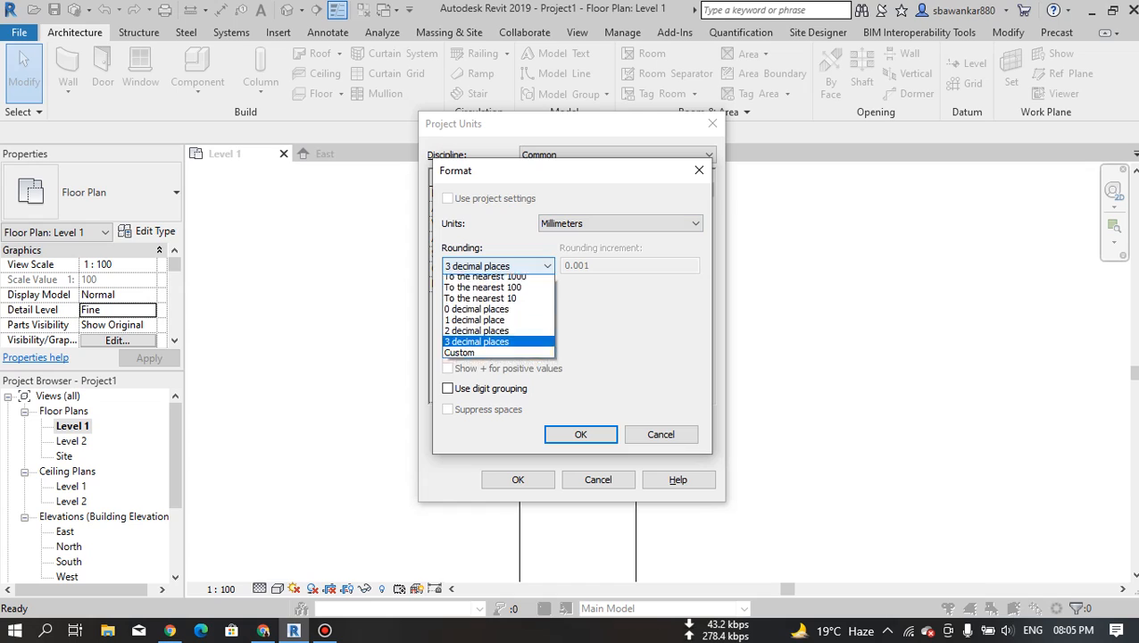
click(477, 314)
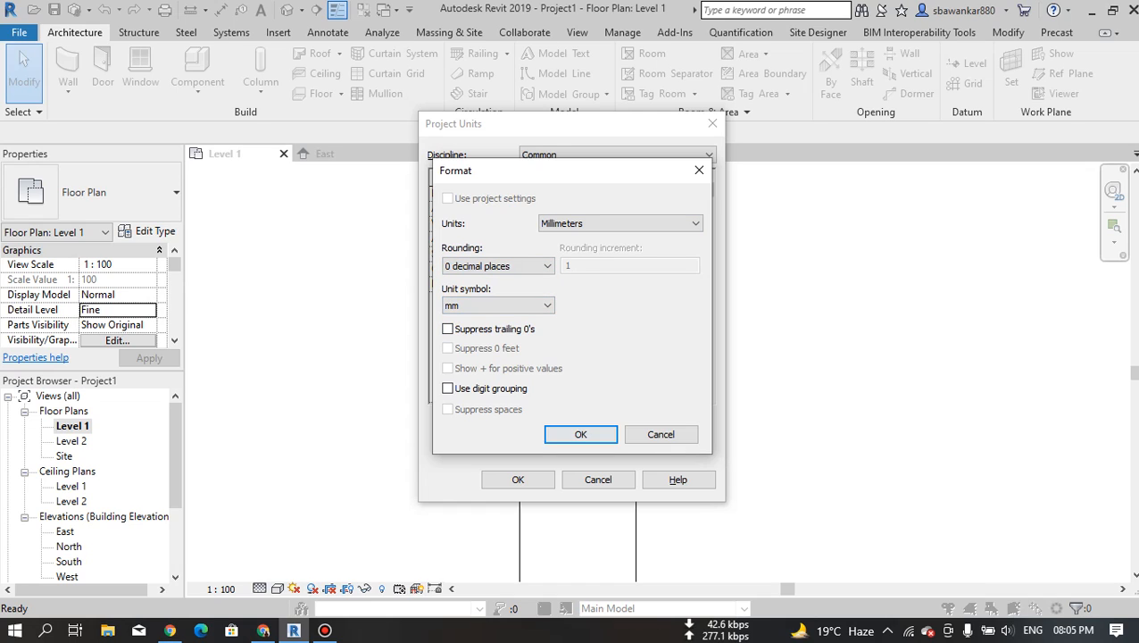
click(581, 433)
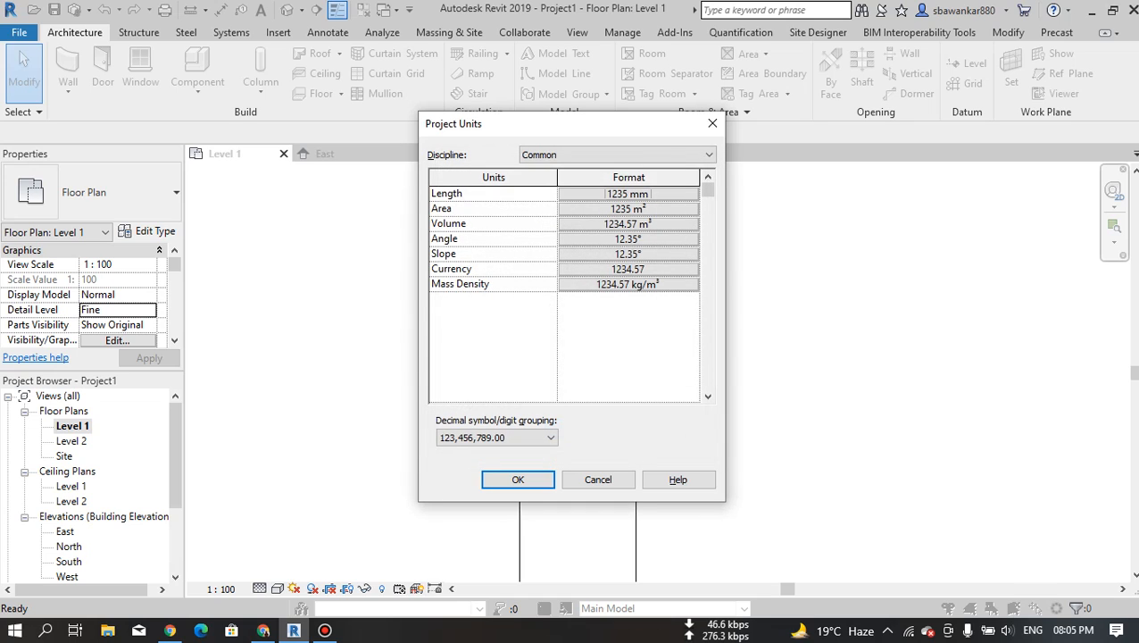
Review the unit options available in the Area format and close it without changes.
click(628, 208)
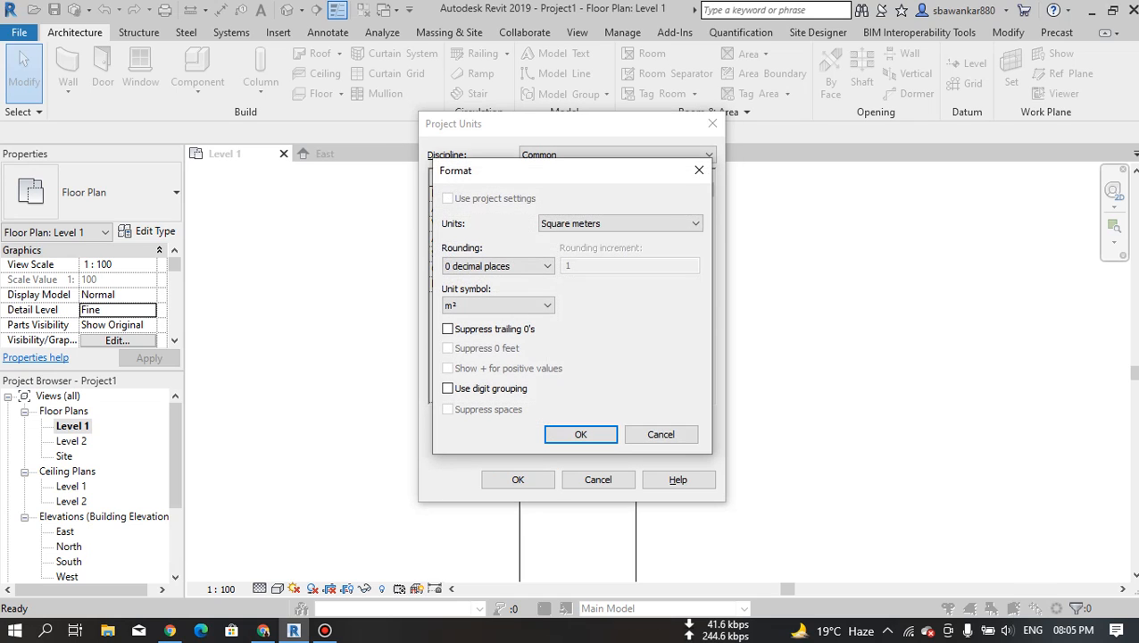
click(621, 223)
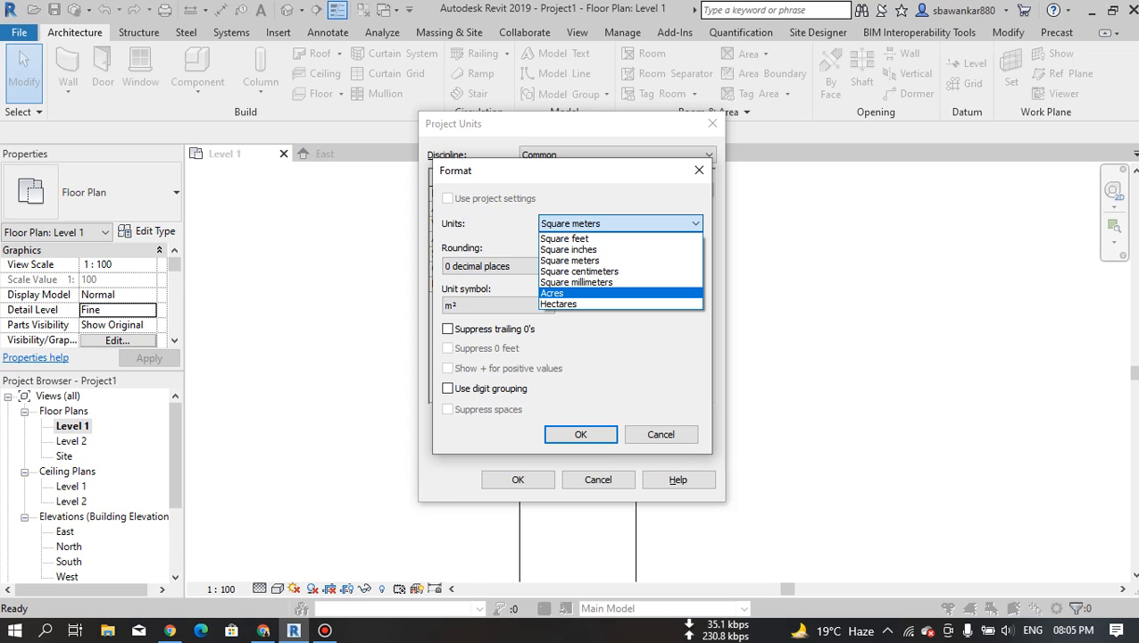
click(699, 169)
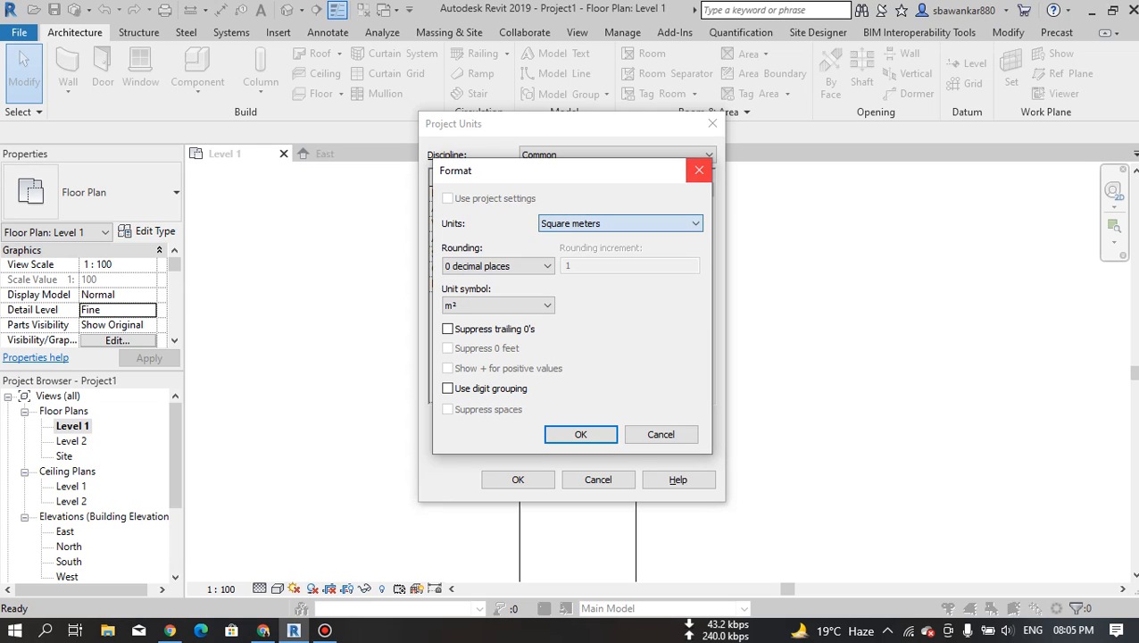
click(699, 170)
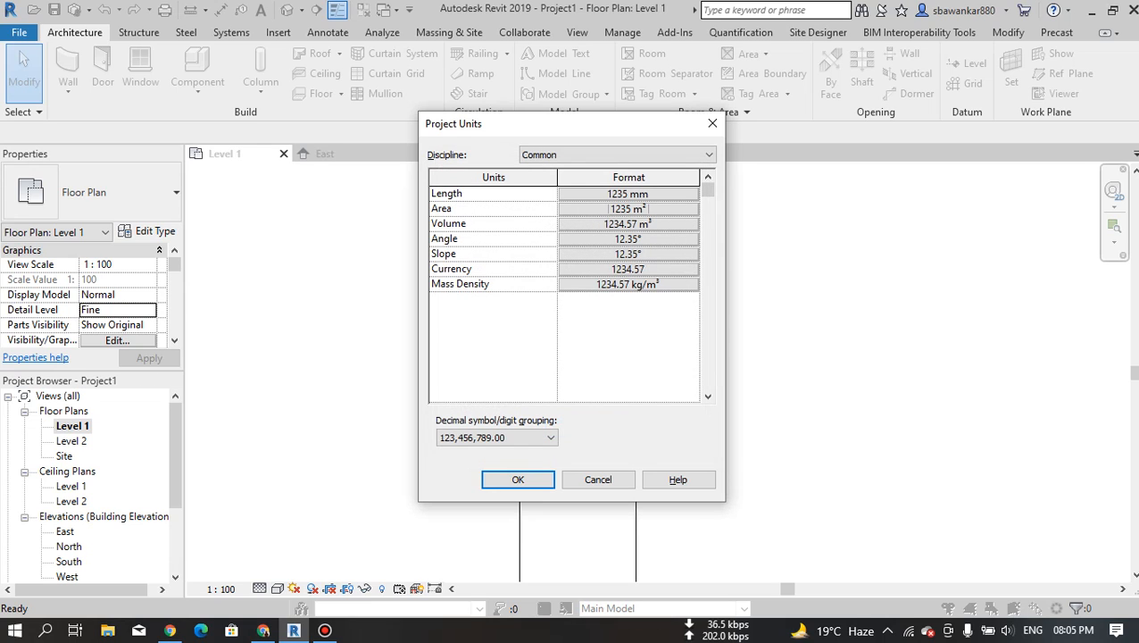
Try the Volume format's rounding at 0 decimal places, set it back to 2 decimal places and accept the format.
click(628, 224)
key(Tab)
key(Tab)
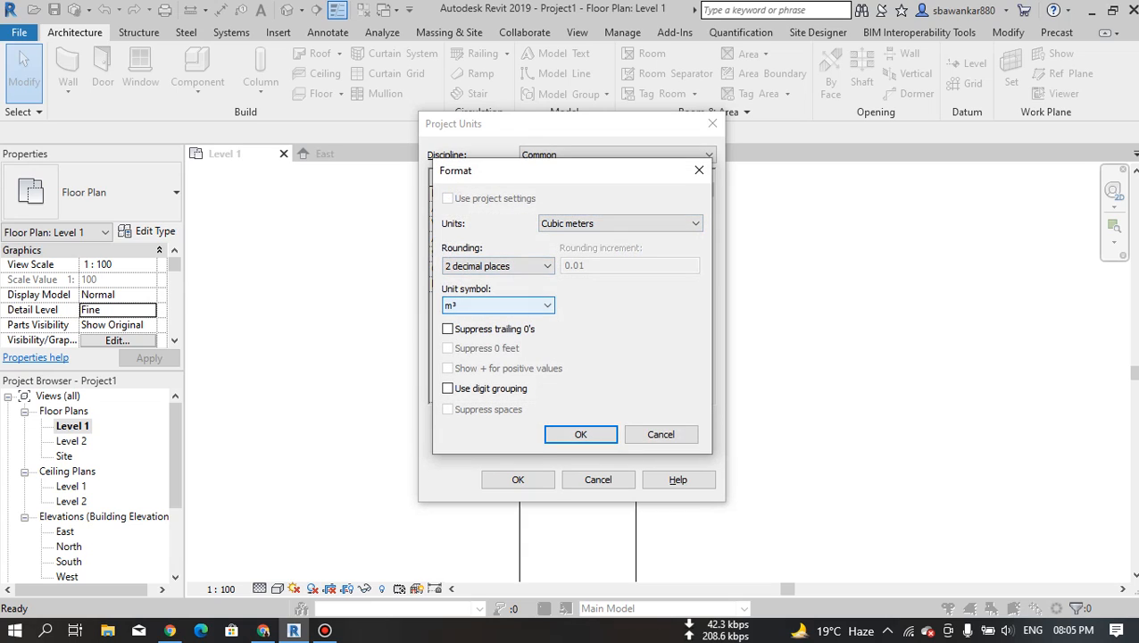
key(shift+Tab)
click(500, 266)
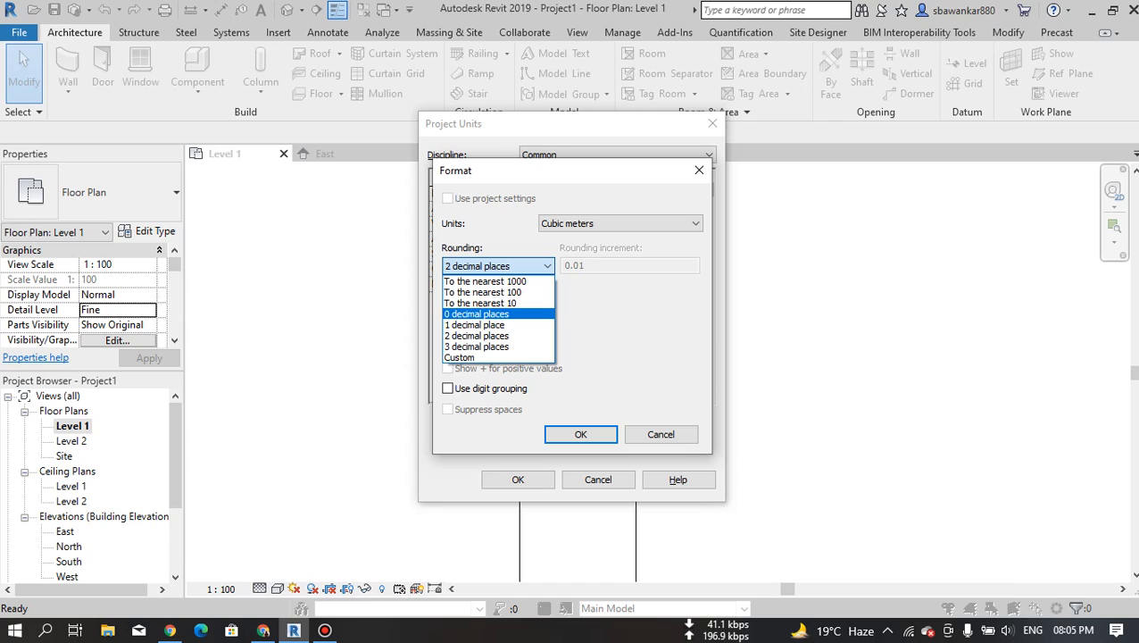
click(476, 313)
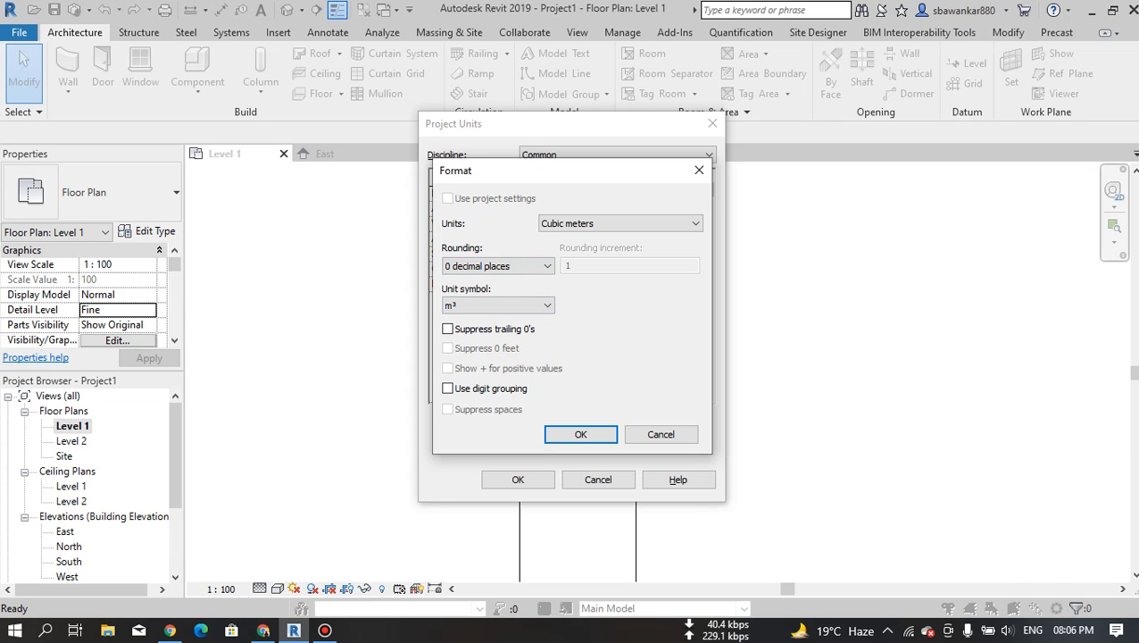
click(501, 266)
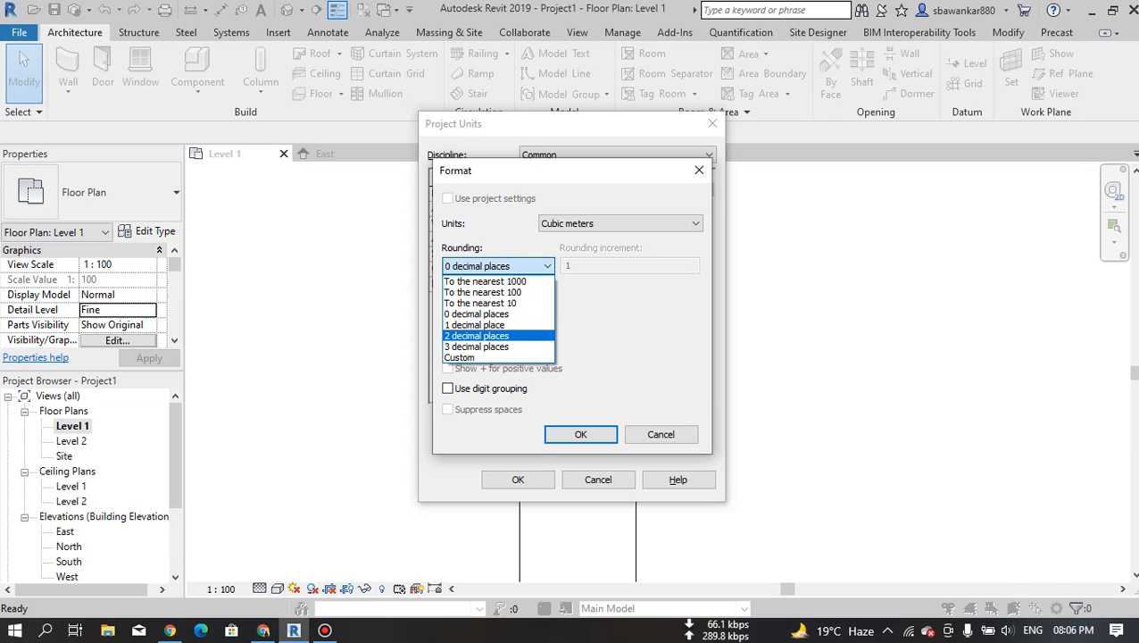
click(477, 336)
click(580, 434)
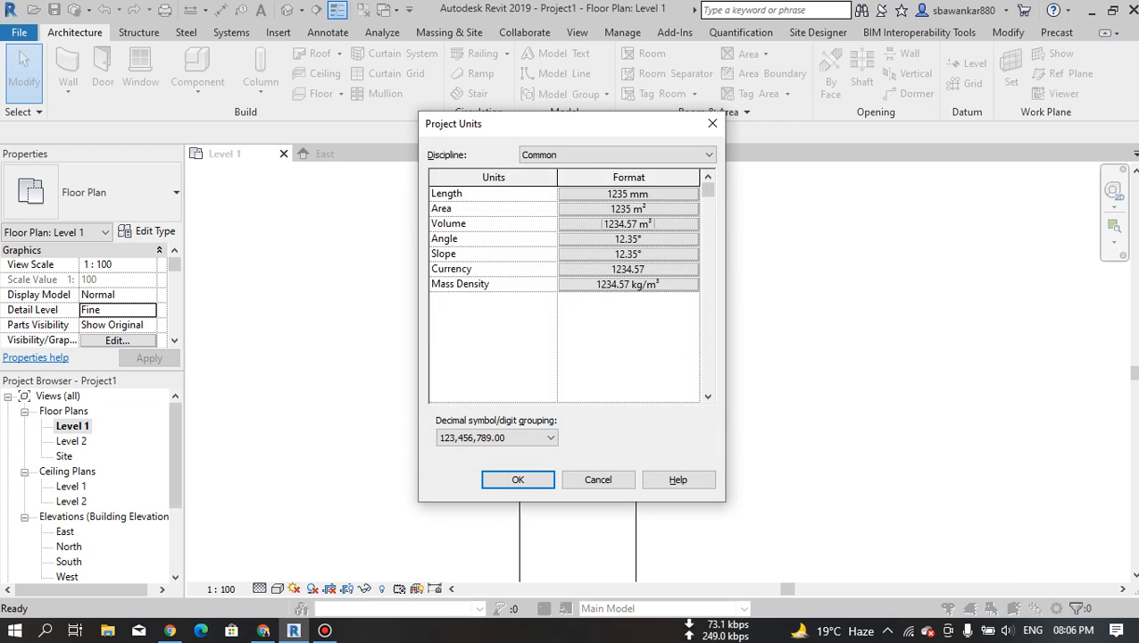
Review the Angle format's unit options, check the Google Meet call, return to Revit and close the format.
click(627, 238)
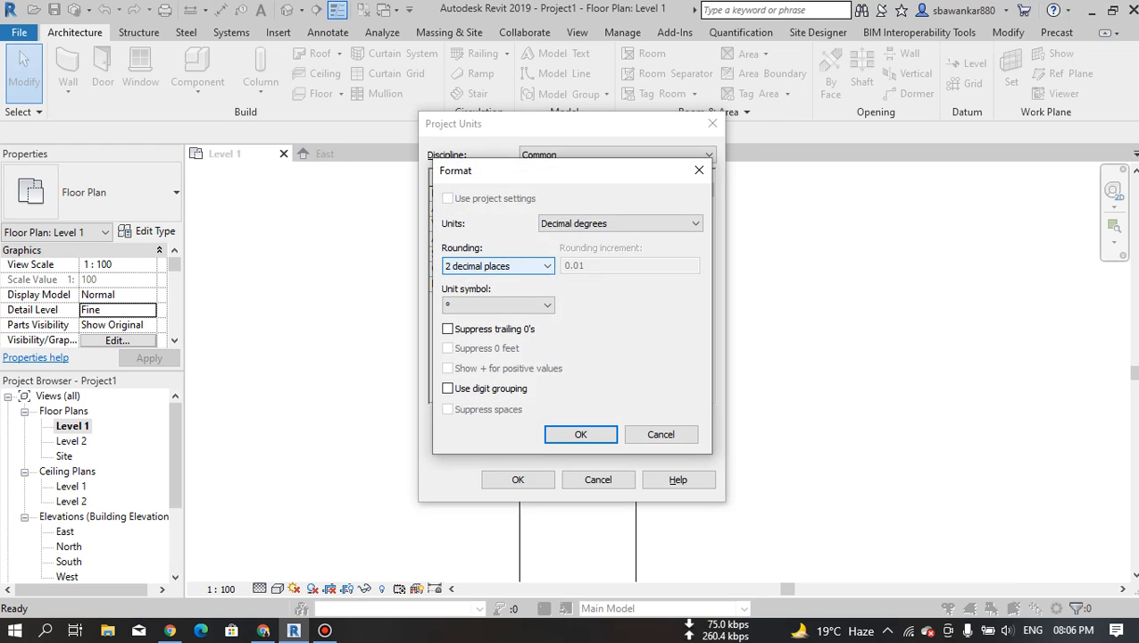
click(620, 223)
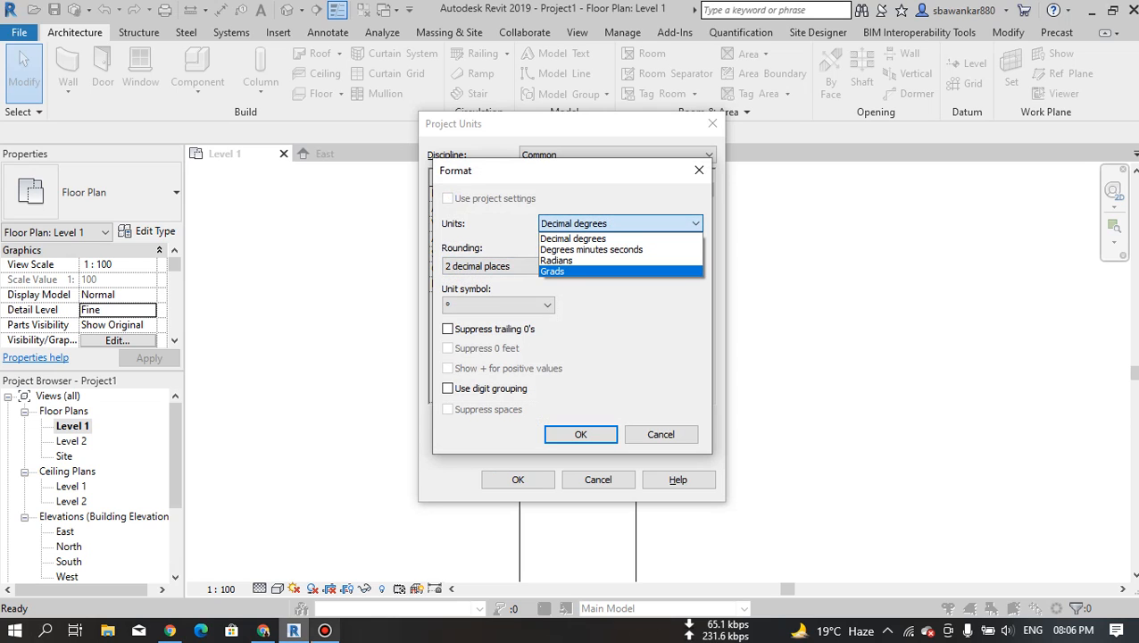
click(264, 630)
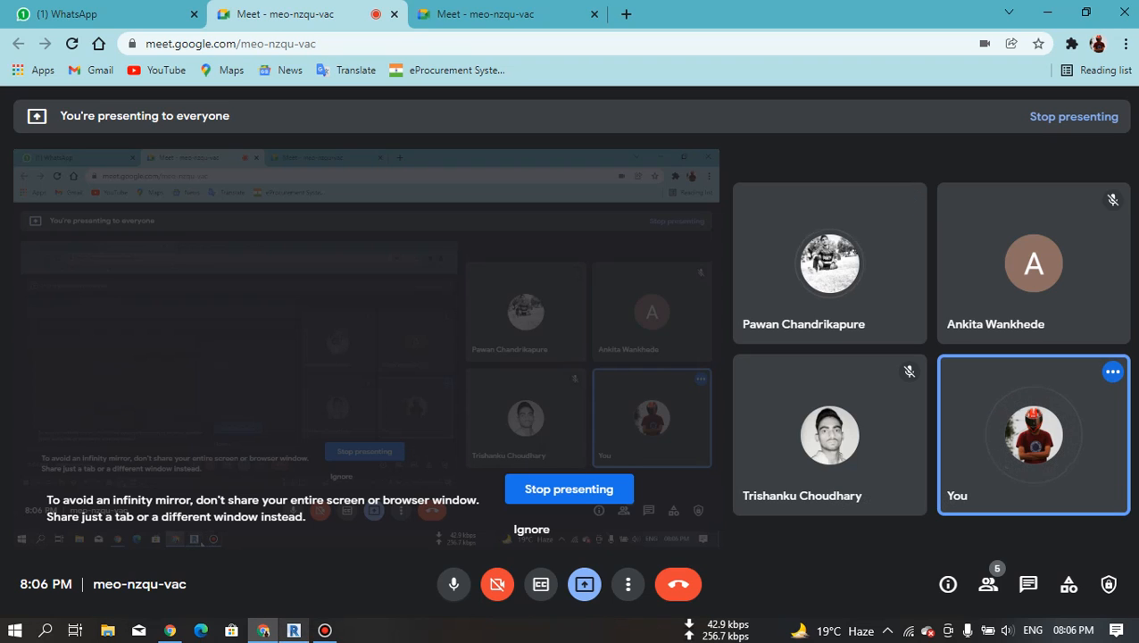
mouse_move(294, 630)
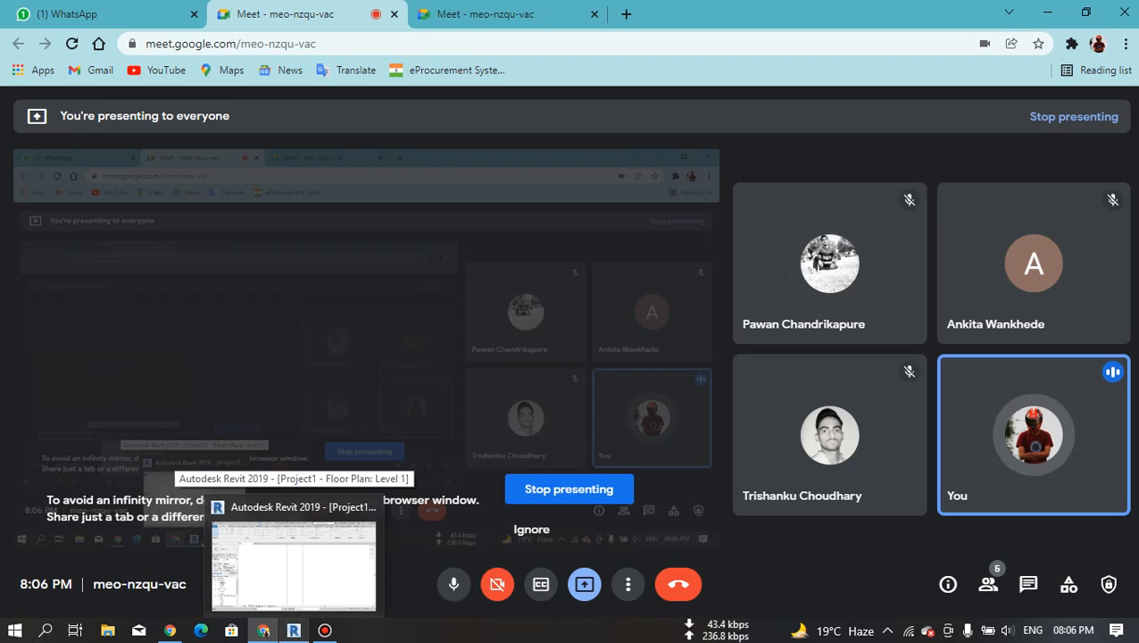
click(295, 544)
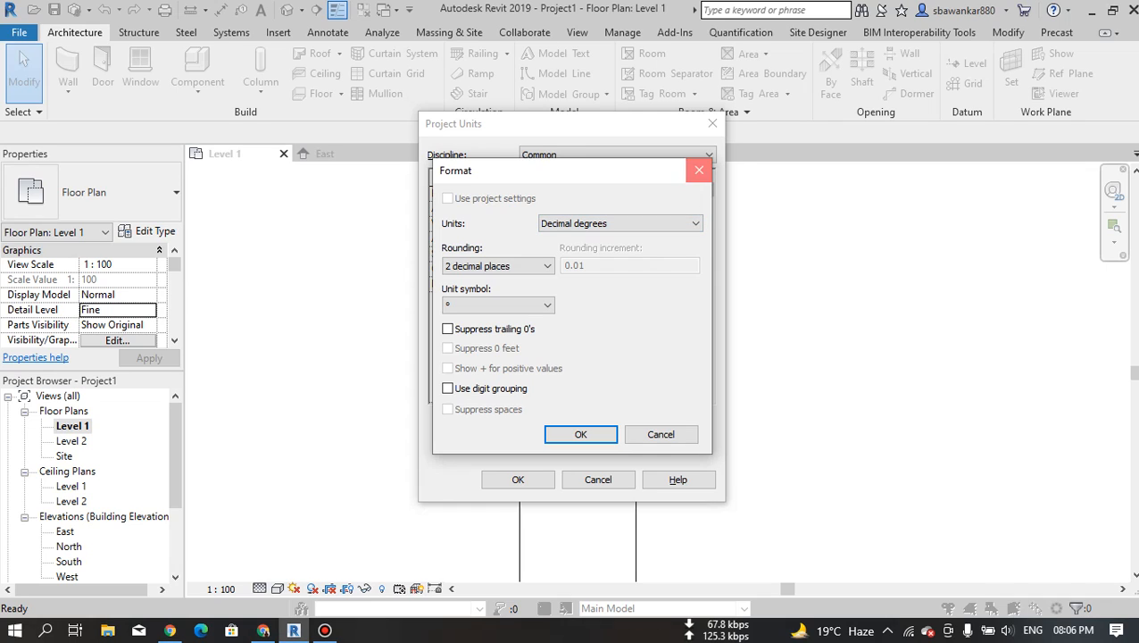
click(699, 170)
Review the Currency and Mass Density formats without changing them, and accept the project units.
click(628, 269)
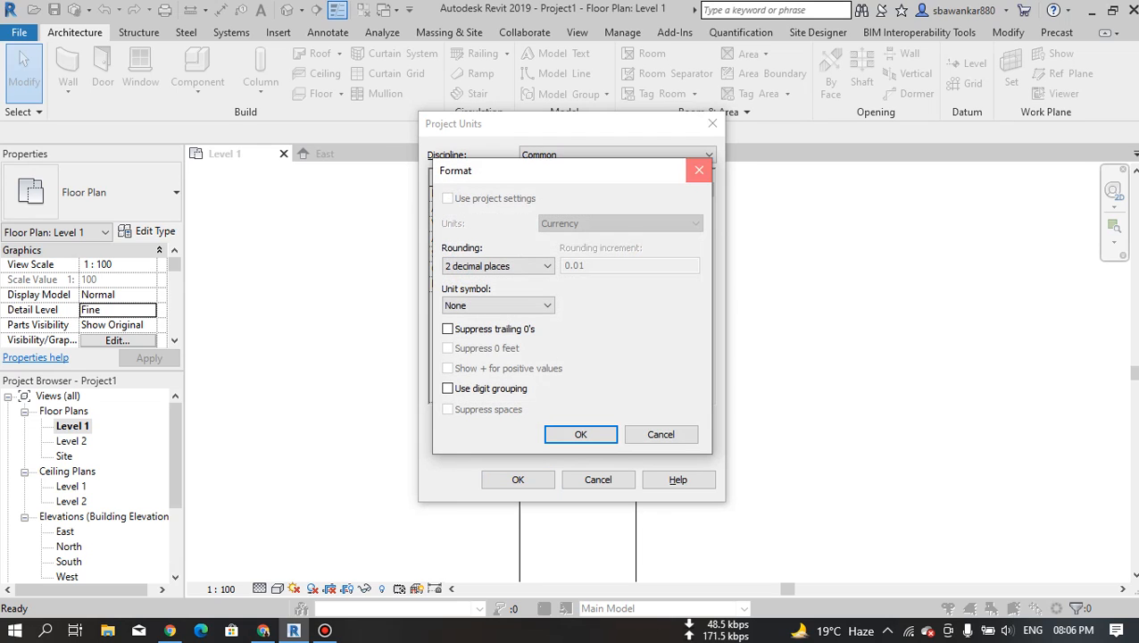
click(699, 169)
click(639, 285)
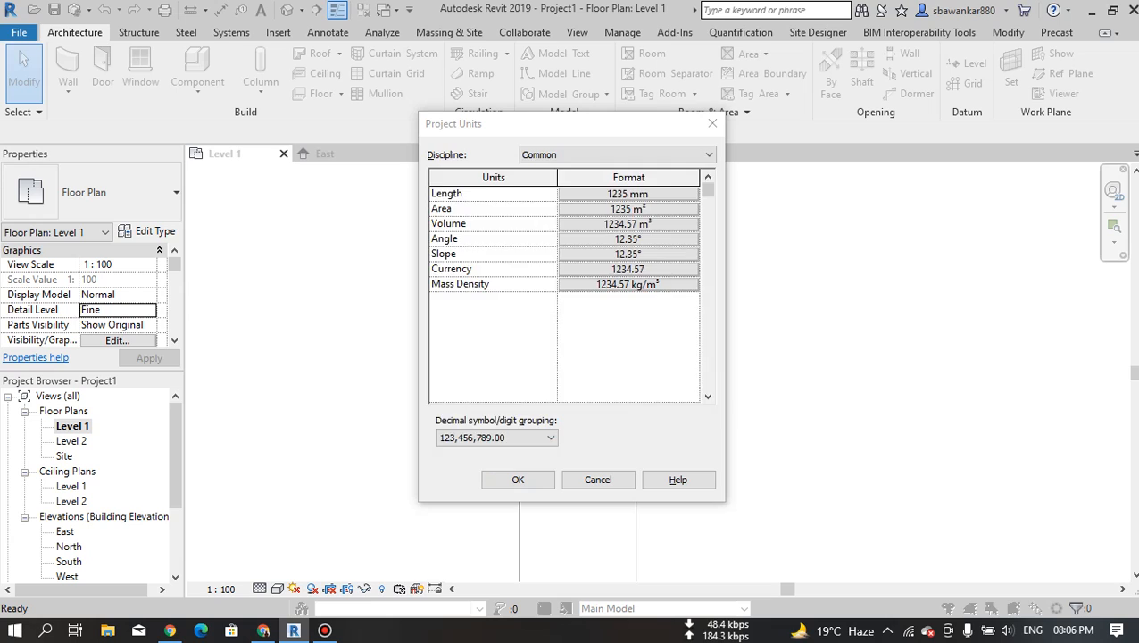
key(Tab)
key(Tab)
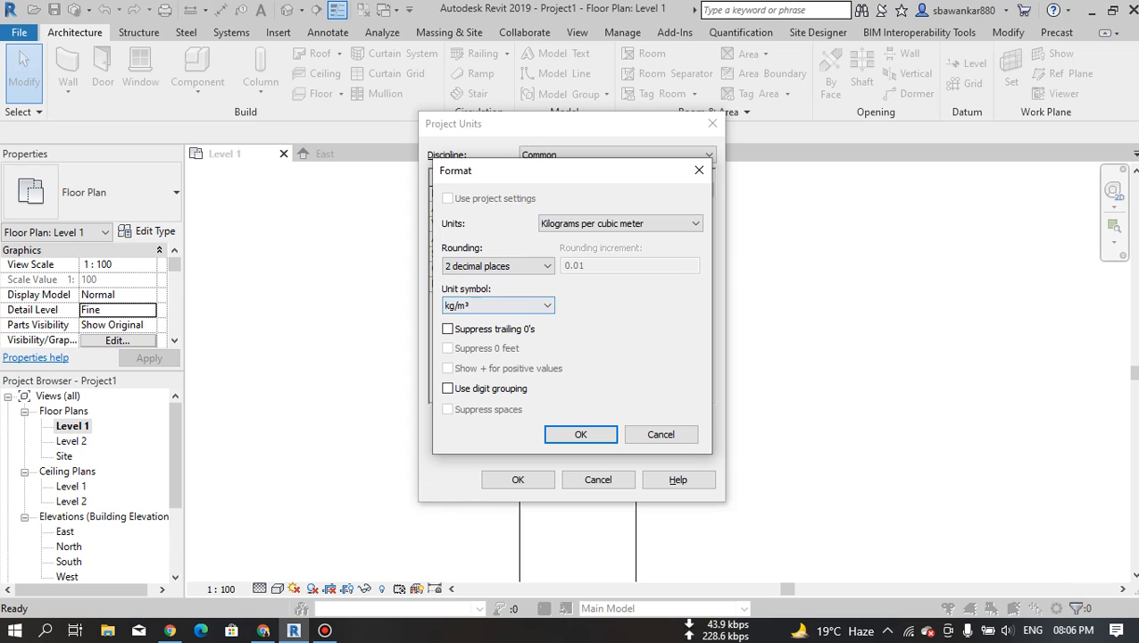
click(699, 169)
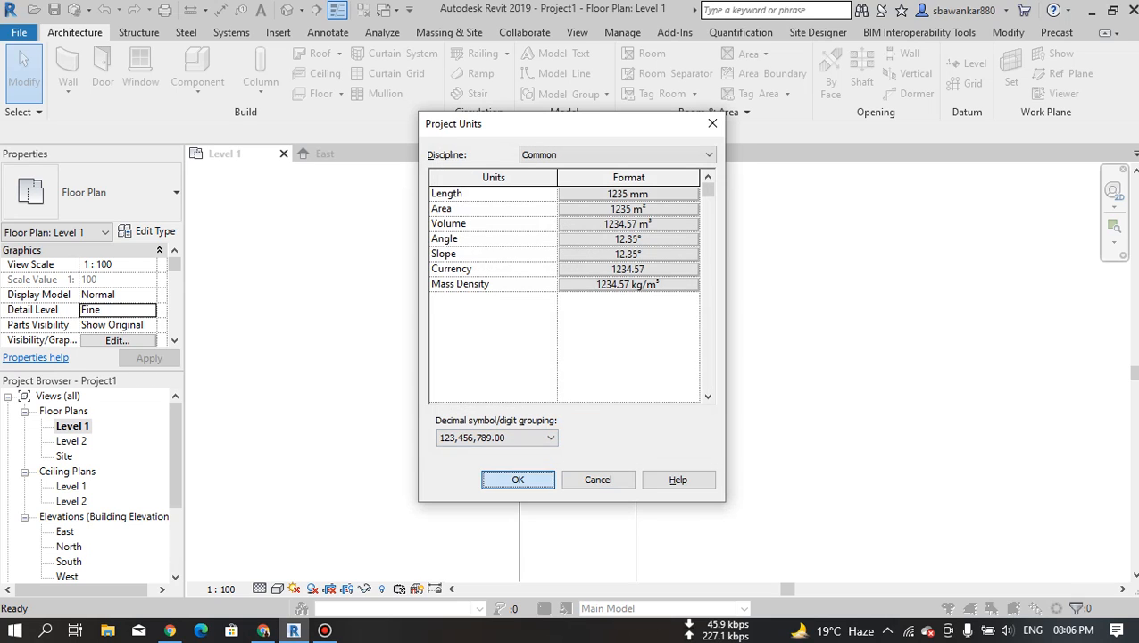
click(518, 480)
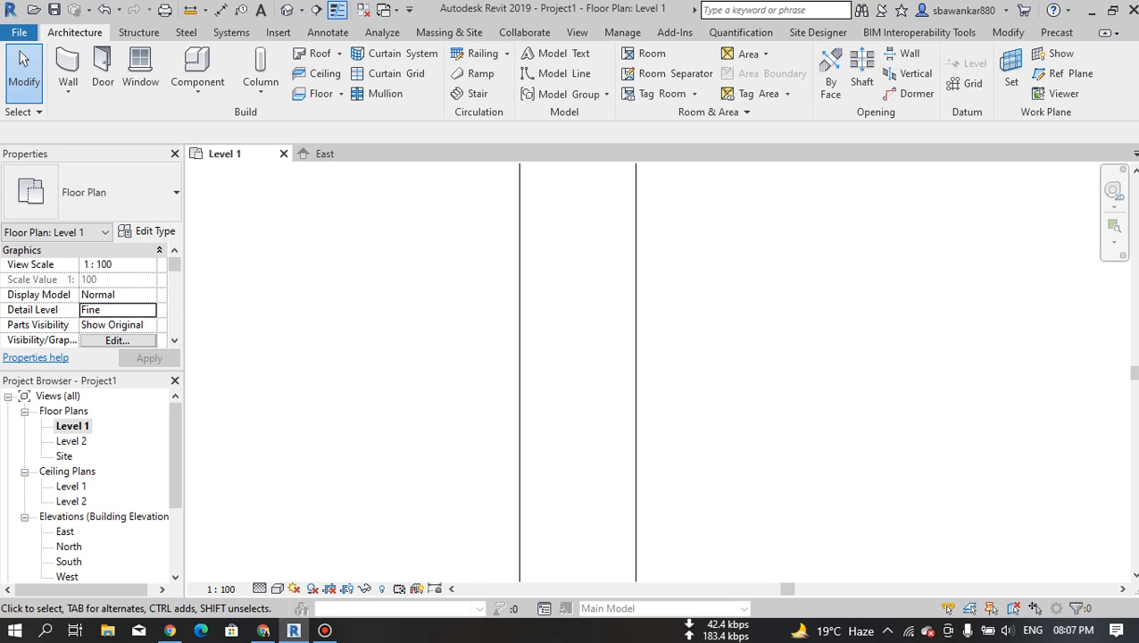
Set the top constraint of the Generic - 375mm wall in the Level 1 plan to Up to level: Level 2.
scroll(378, 357, down, 1)
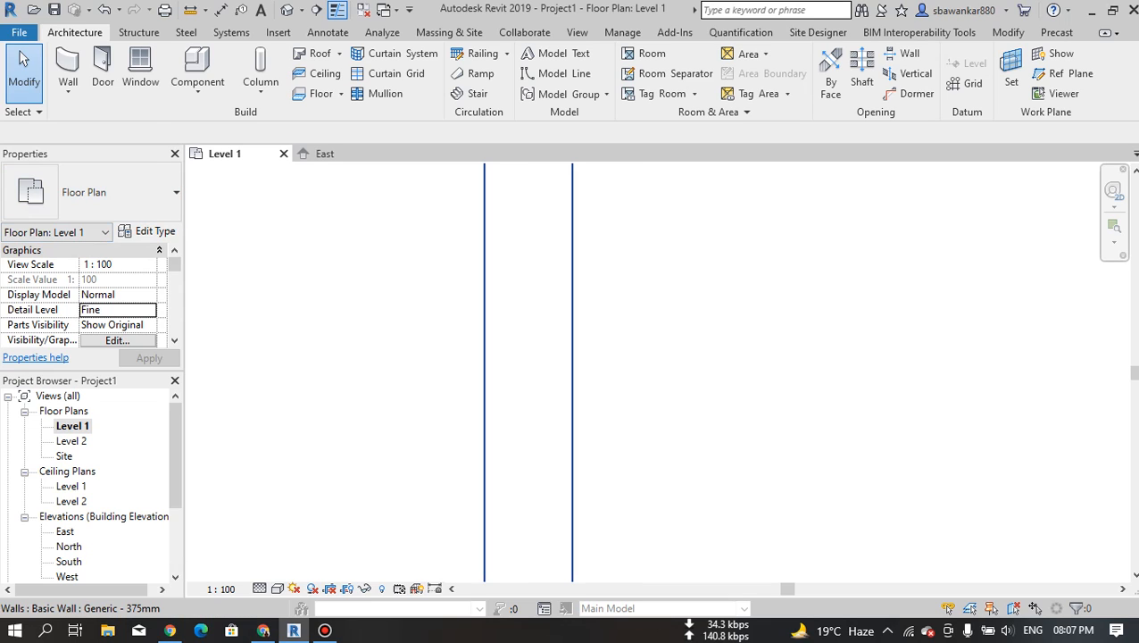
click(505, 323)
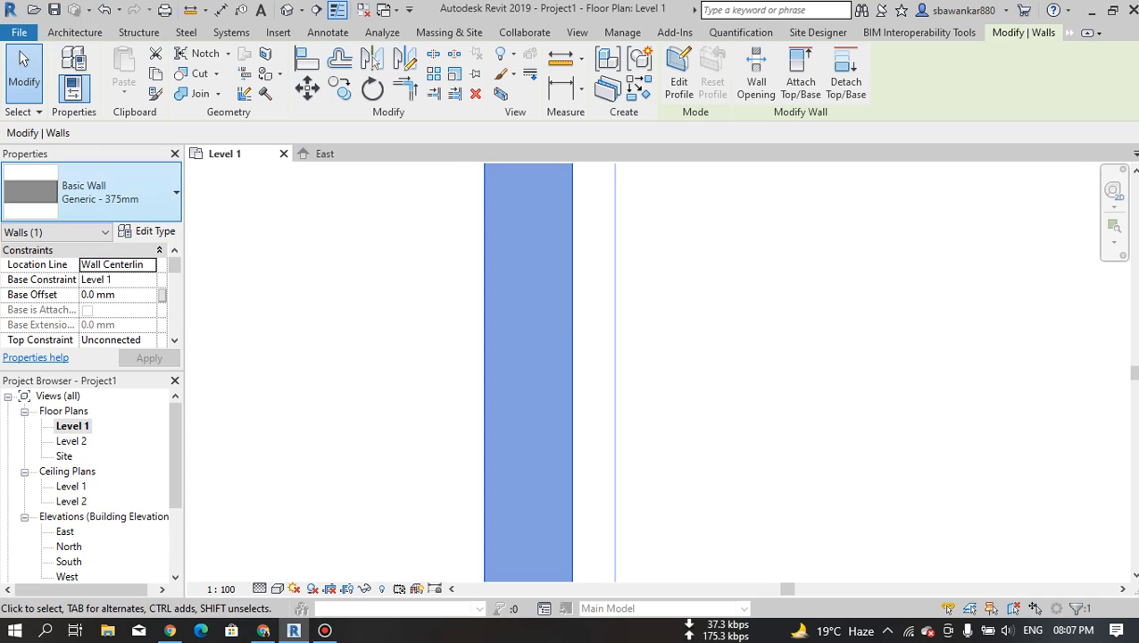
scroll(90, 294, down, 1)
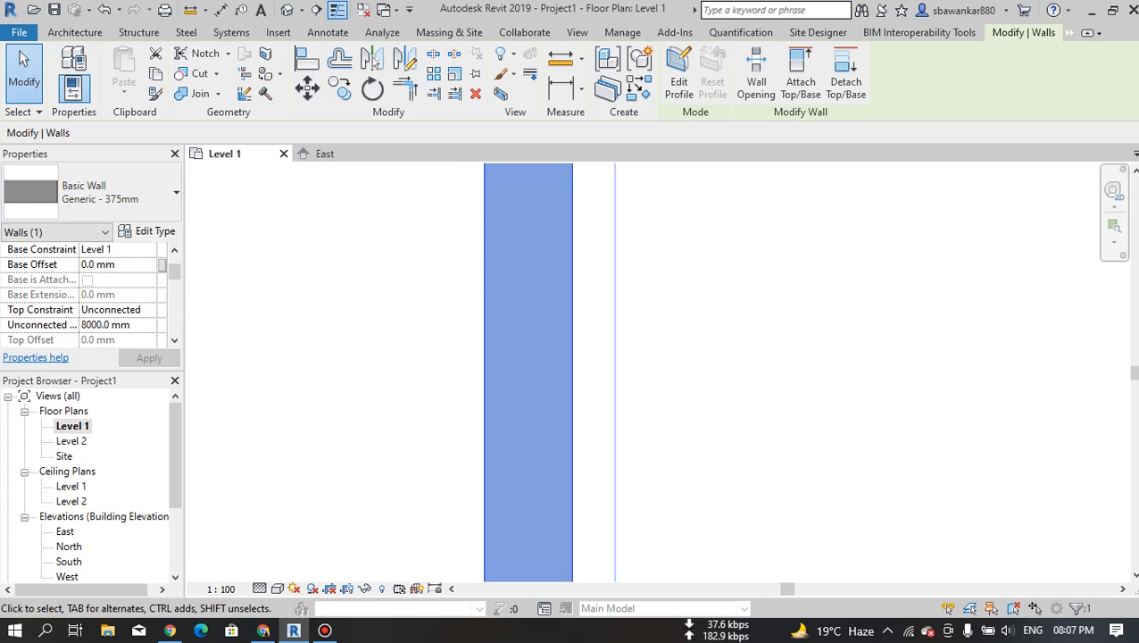
click(143, 309)
click(149, 310)
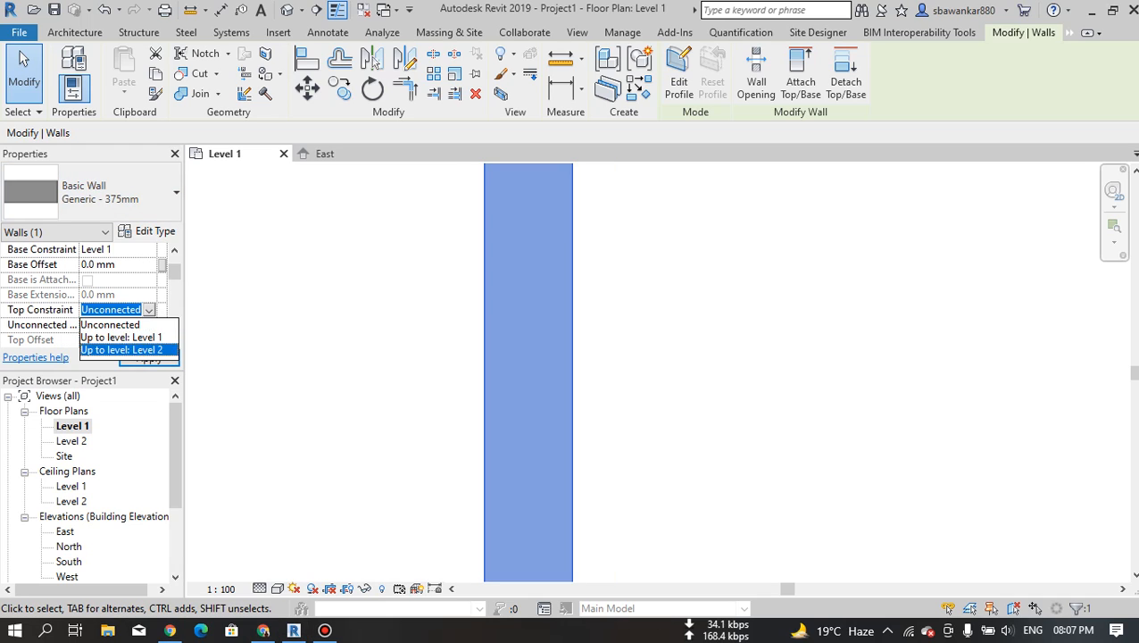
click(125, 349)
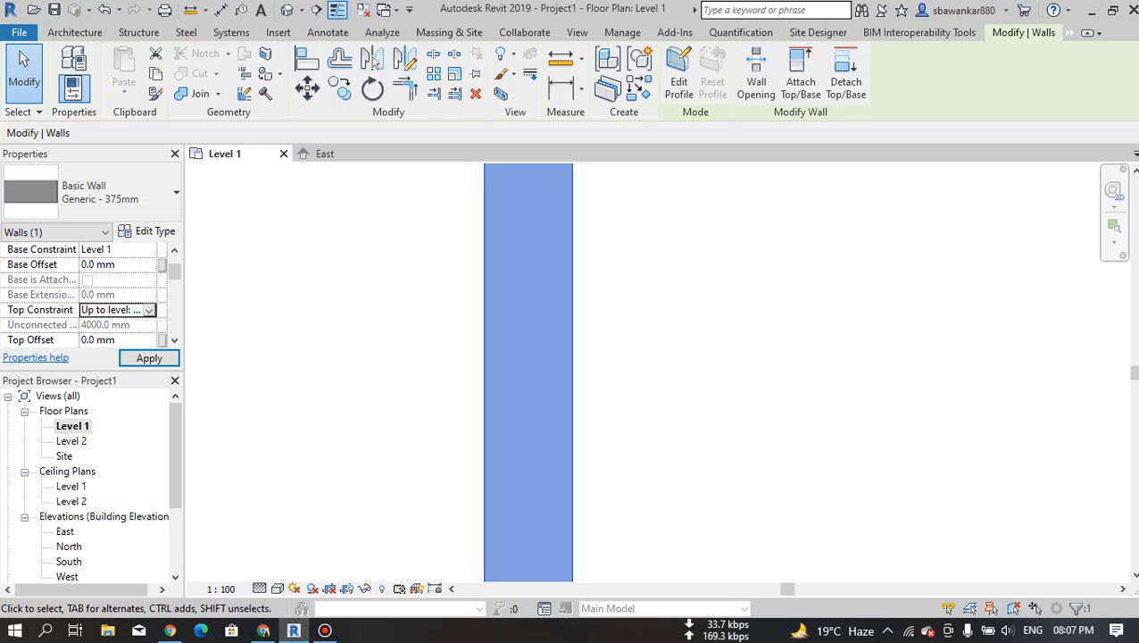
scroll(312, 299, down, 1)
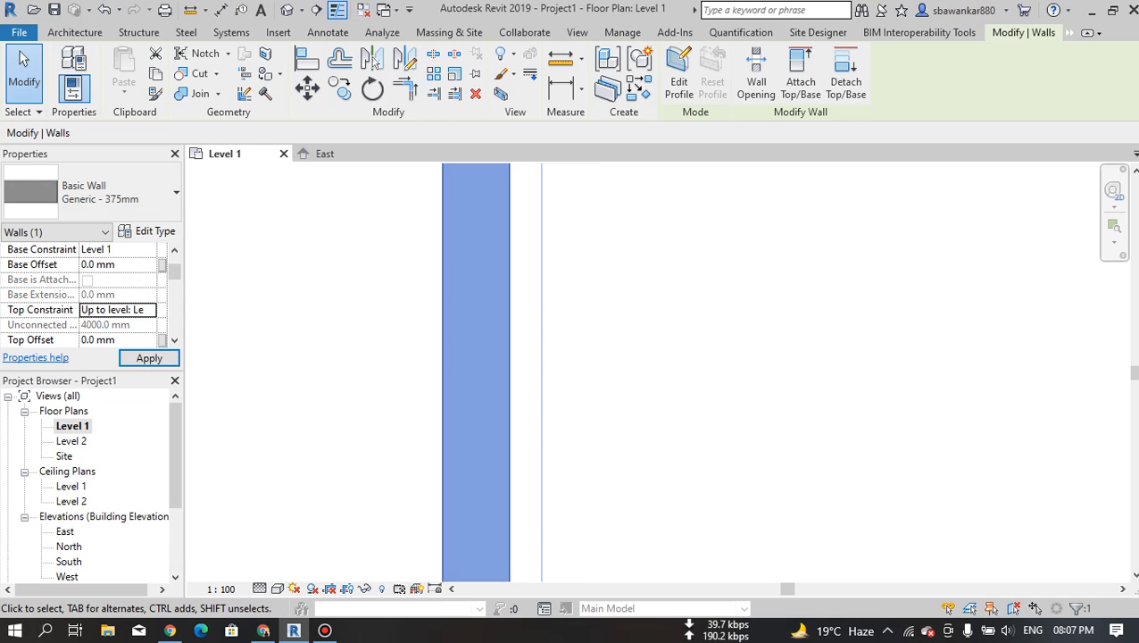
Examine the wall's Top Offset and neighbouring constraint properties, and clear the wall selection.
drag(174, 272, 175, 279)
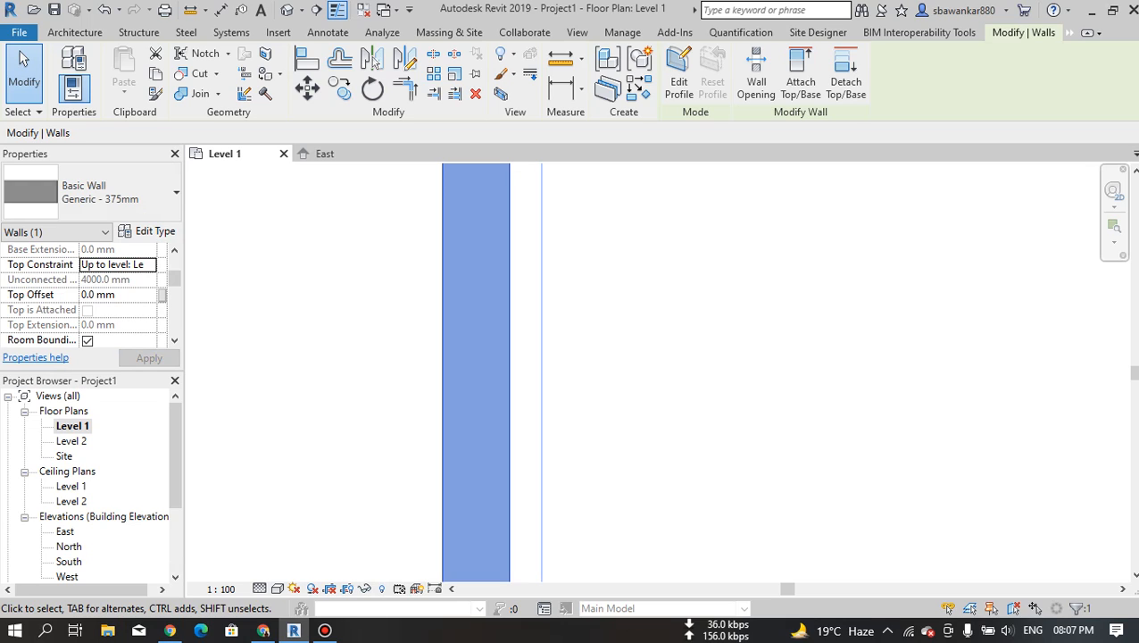
key(Tab)
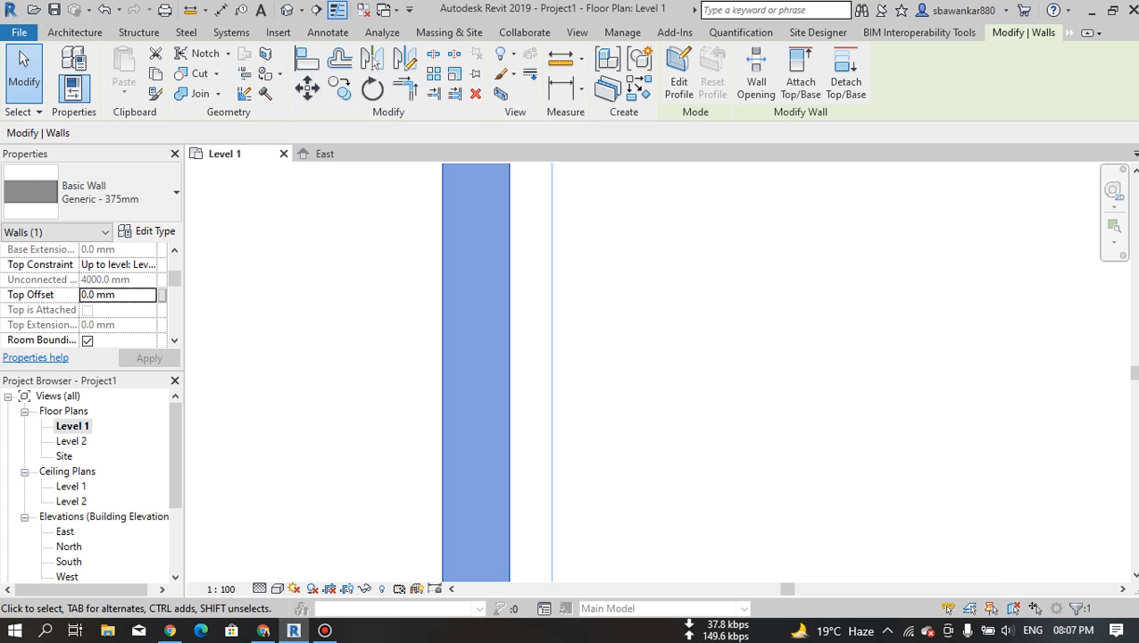
key(Escape)
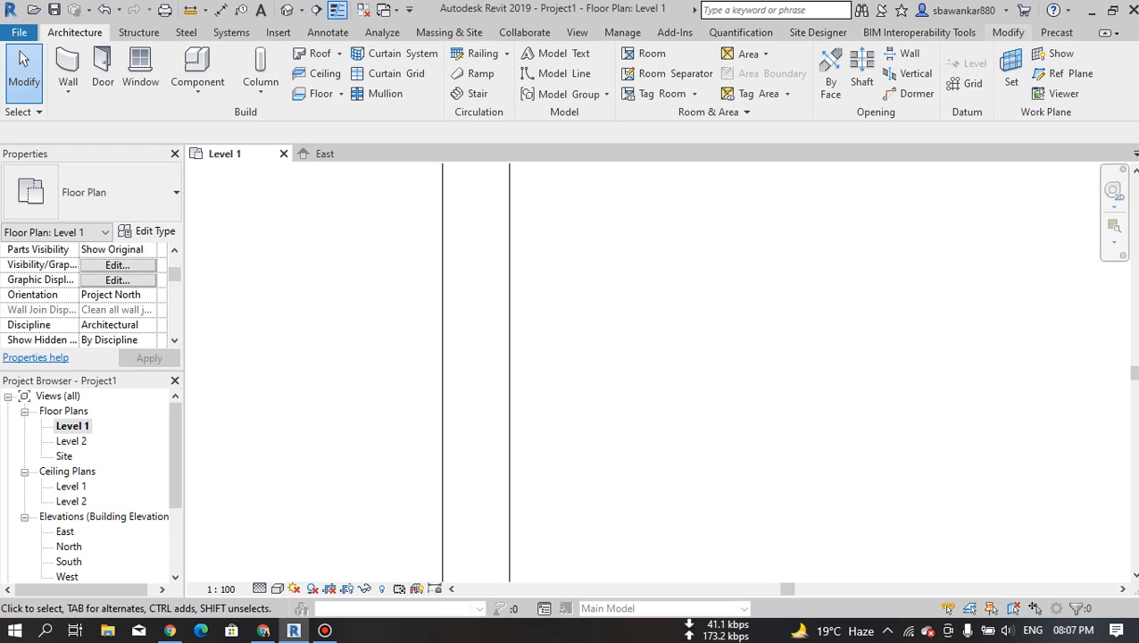
click(486, 287)
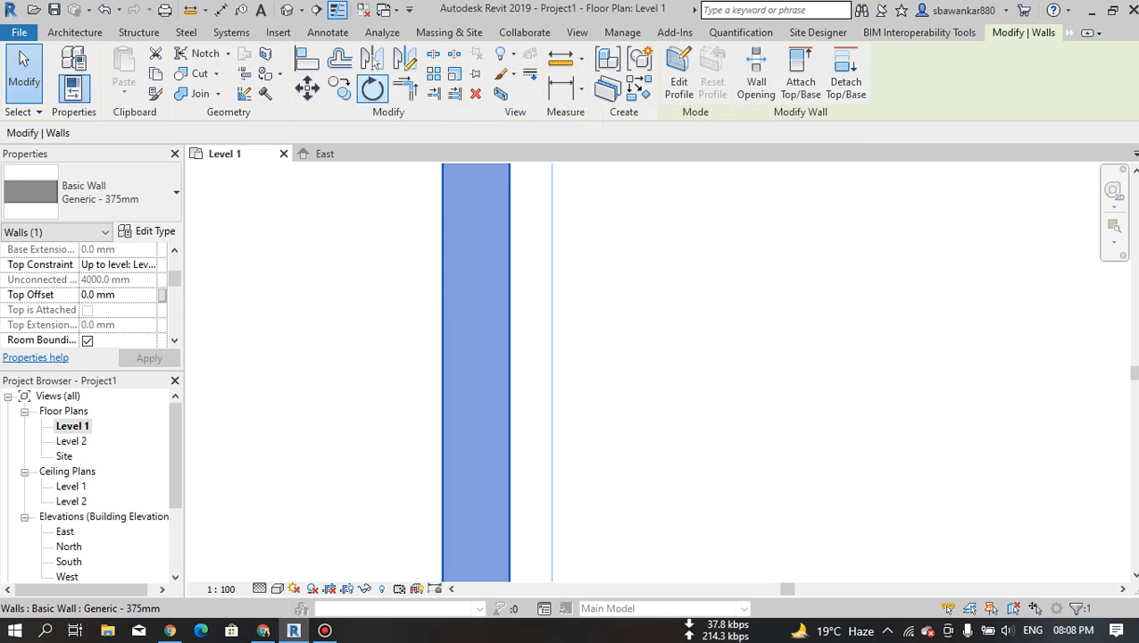
key(Escape)
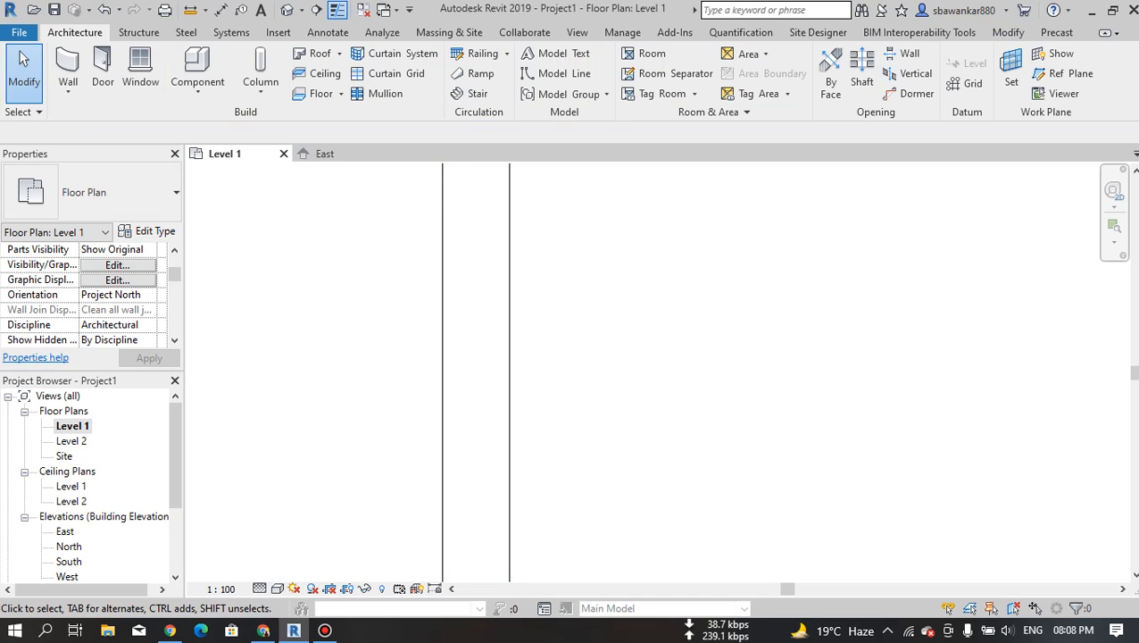
Collapse and re-expand Views (all) in the Project Browser and review its floor plan, ceiling plan, elevation and other categories.
click(8, 396)
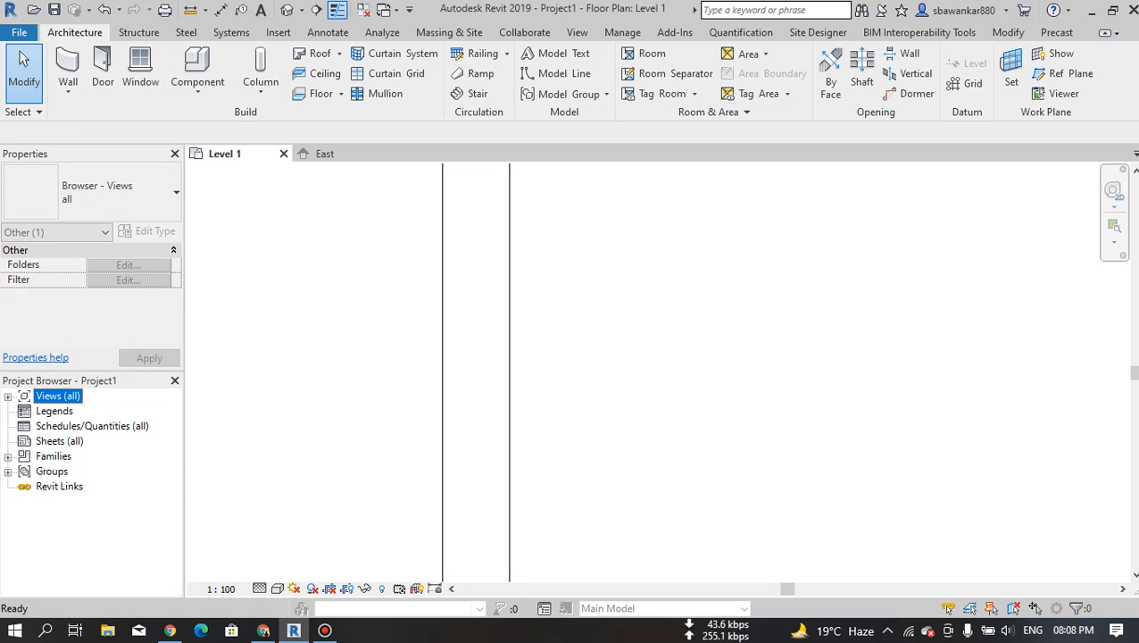
click(8, 396)
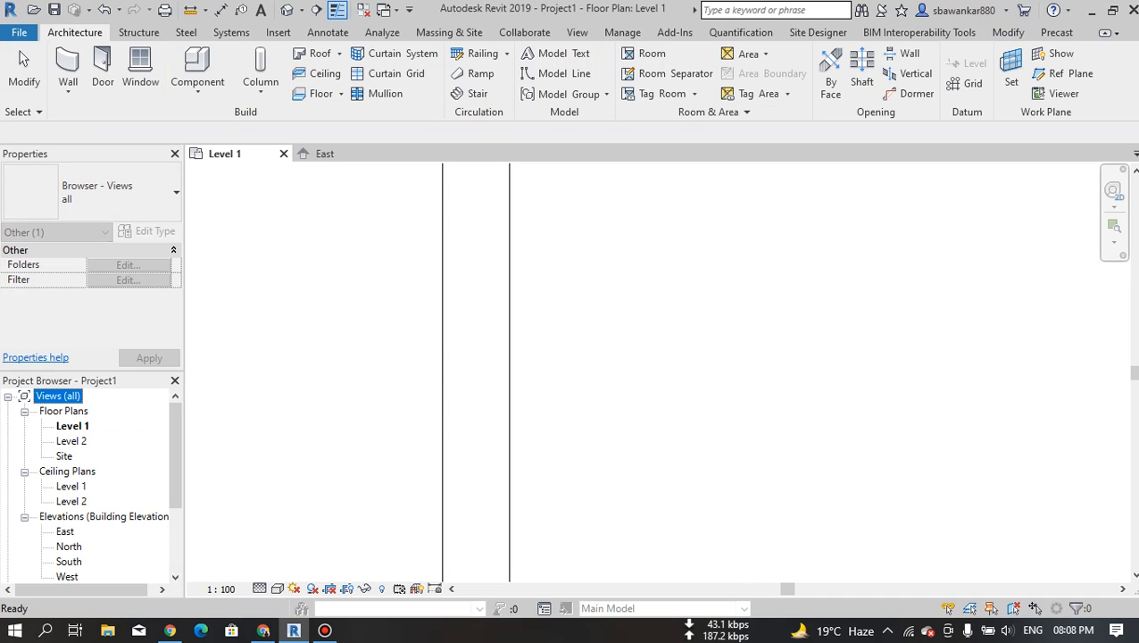
scroll(89, 486, down, 2)
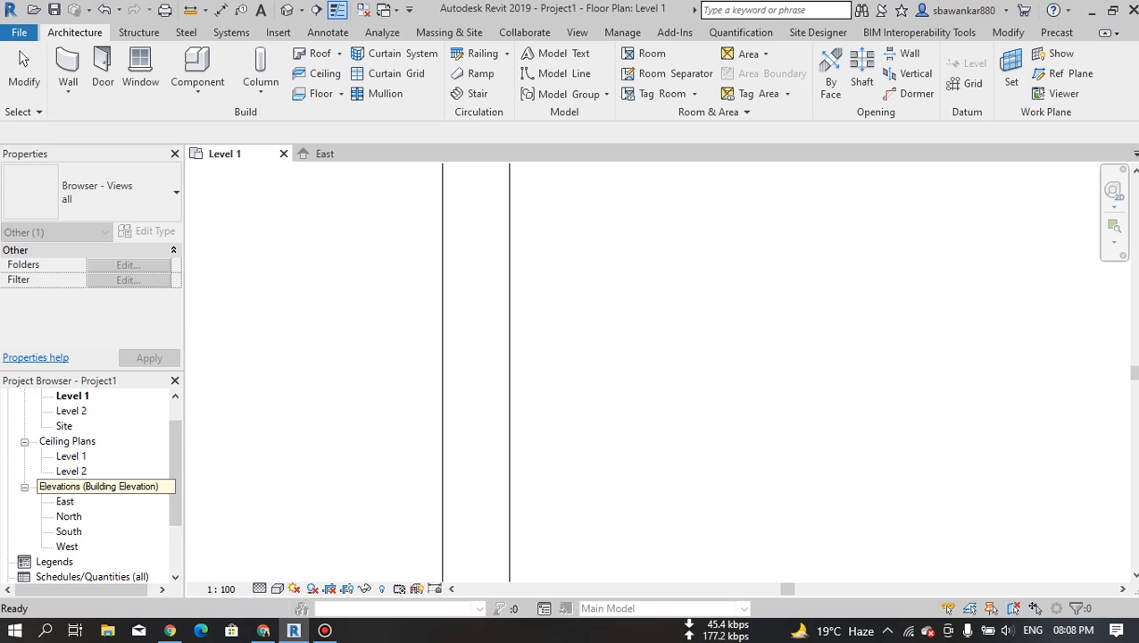
scroll(90, 486, down, 1)
scroll(89, 486, down, 2)
scroll(89, 485, down, 1)
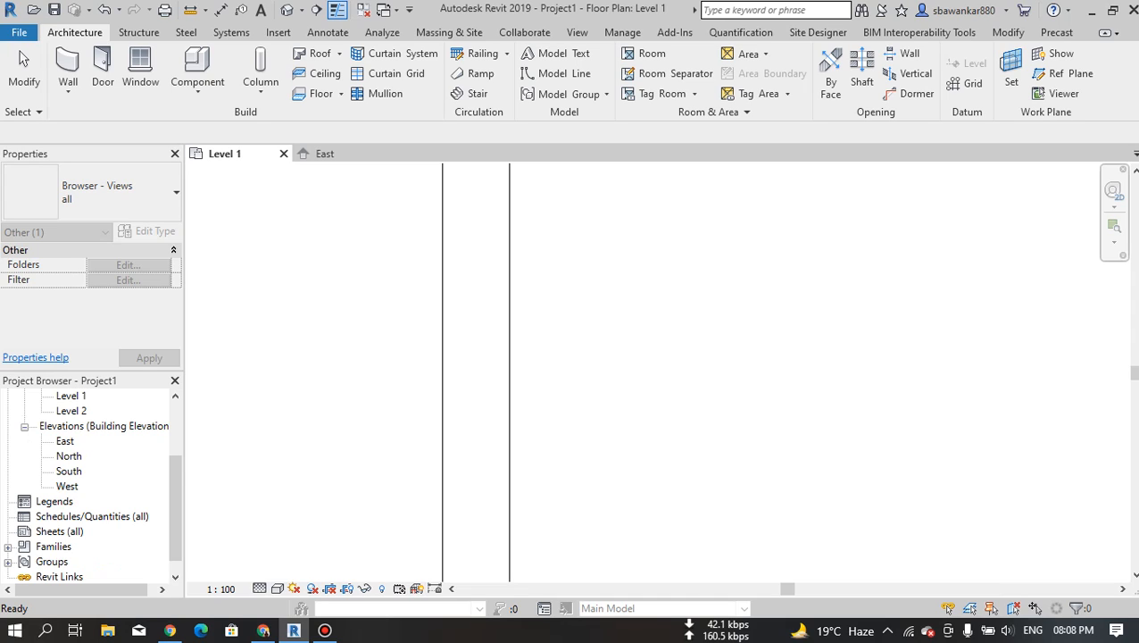
Browse the Families categories and review the Channel Cable Tray type properties under Cable Tray with Fittings without changing them.
click(8, 547)
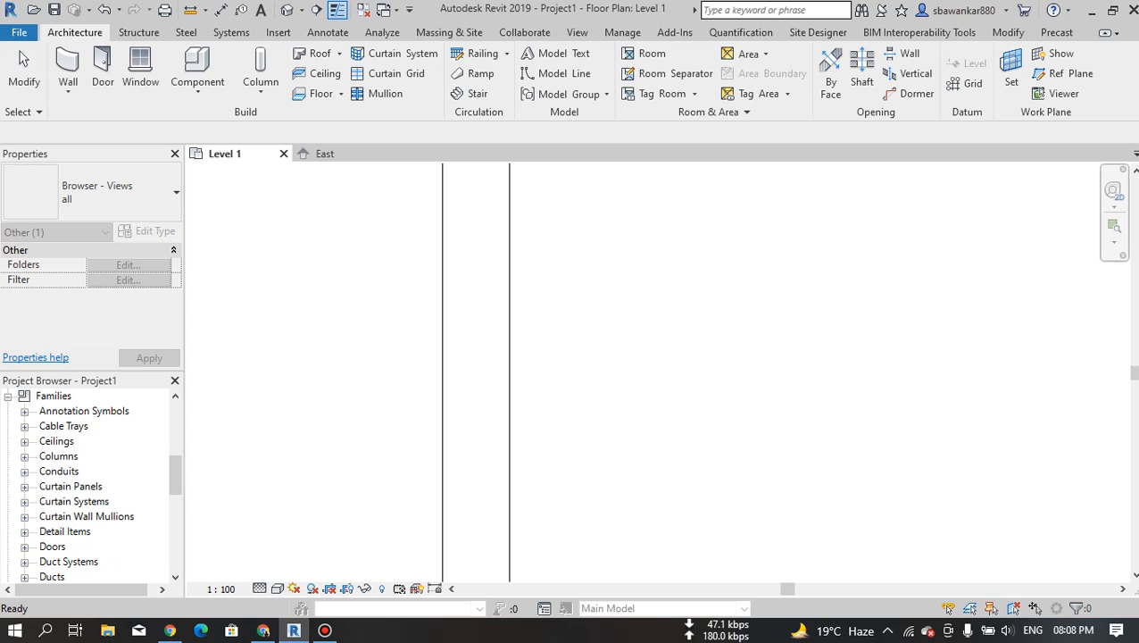
click(25, 427)
double_click(106, 441)
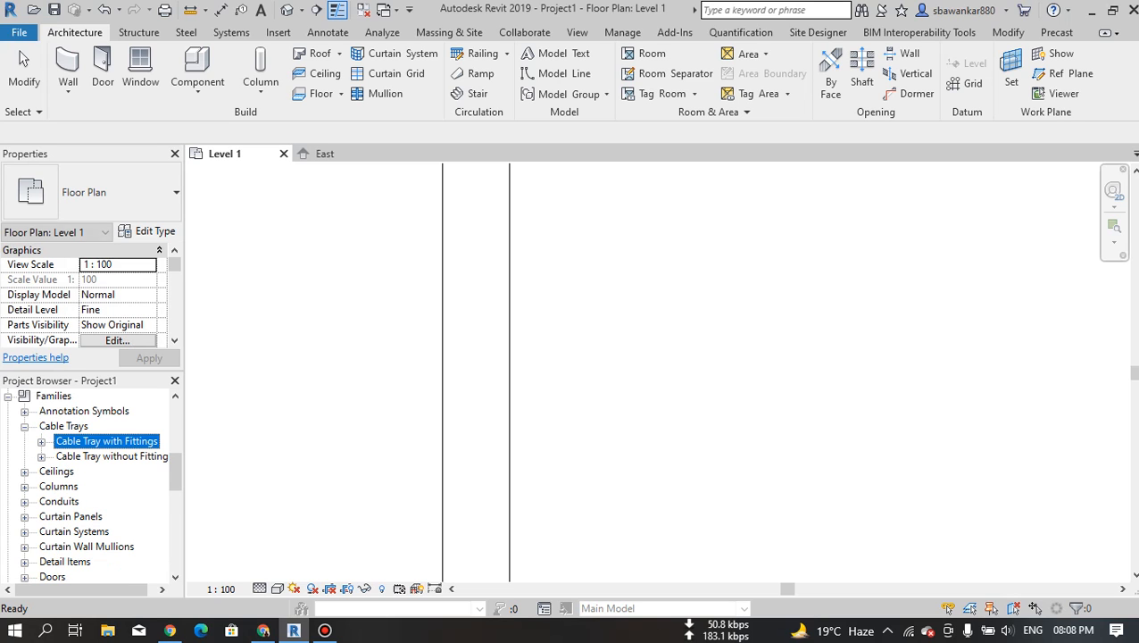
double_click(114, 457)
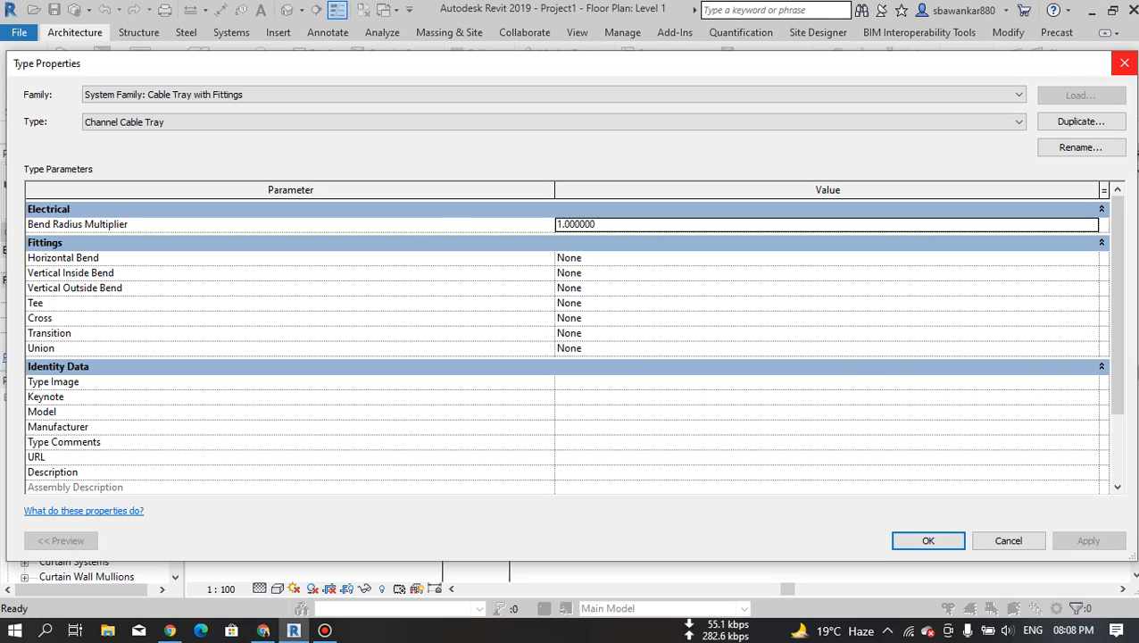
click(1124, 63)
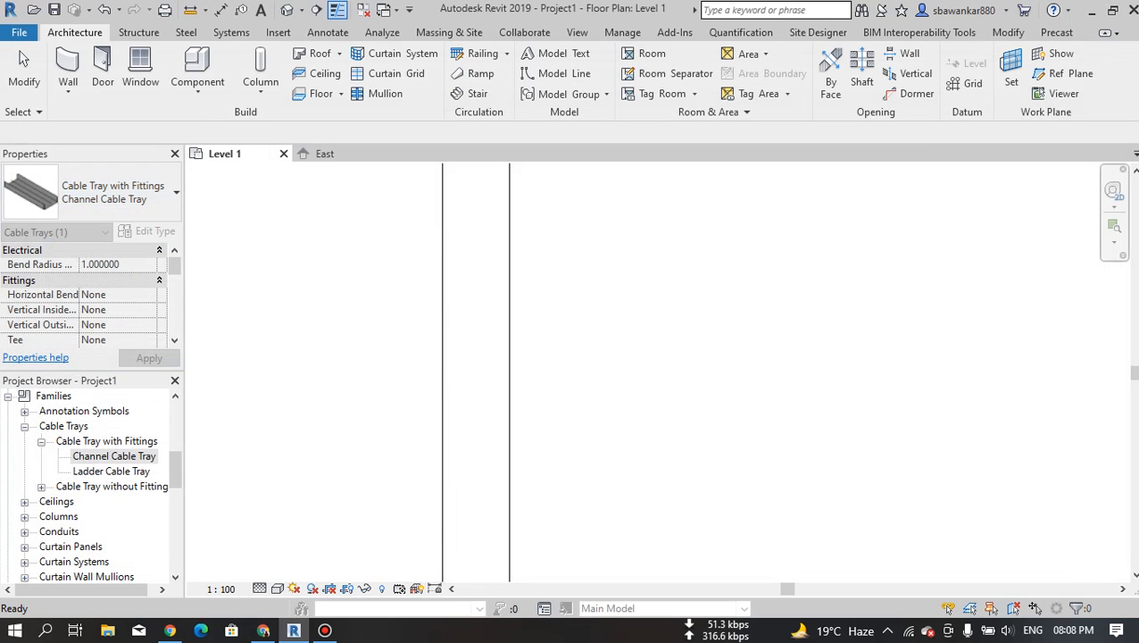
click(25, 71)
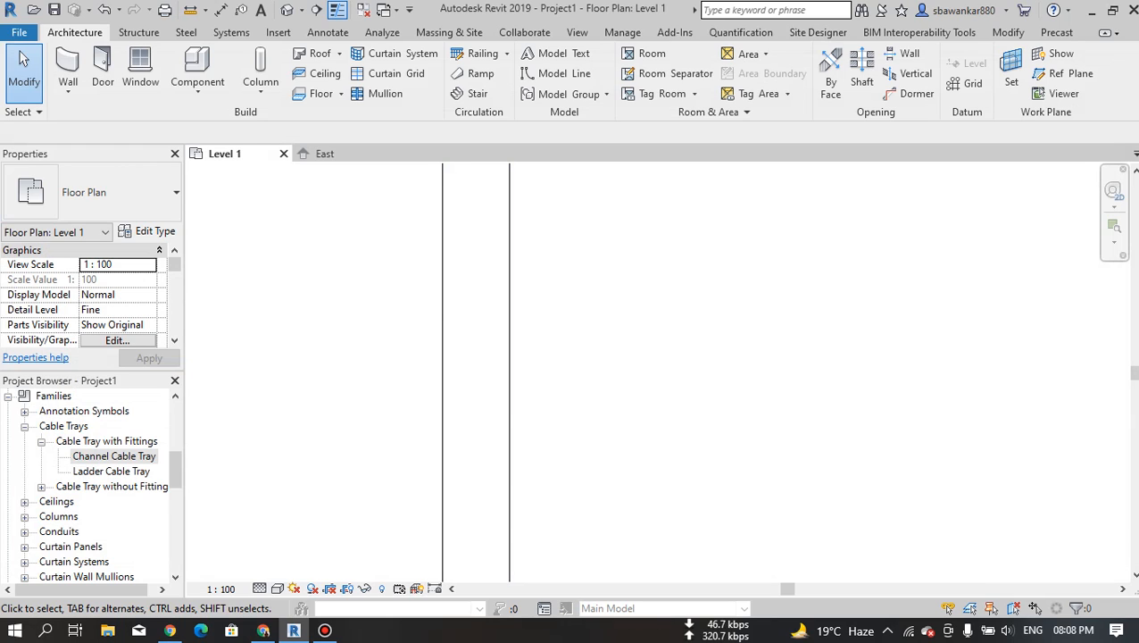
scroll(116, 485, down, 4)
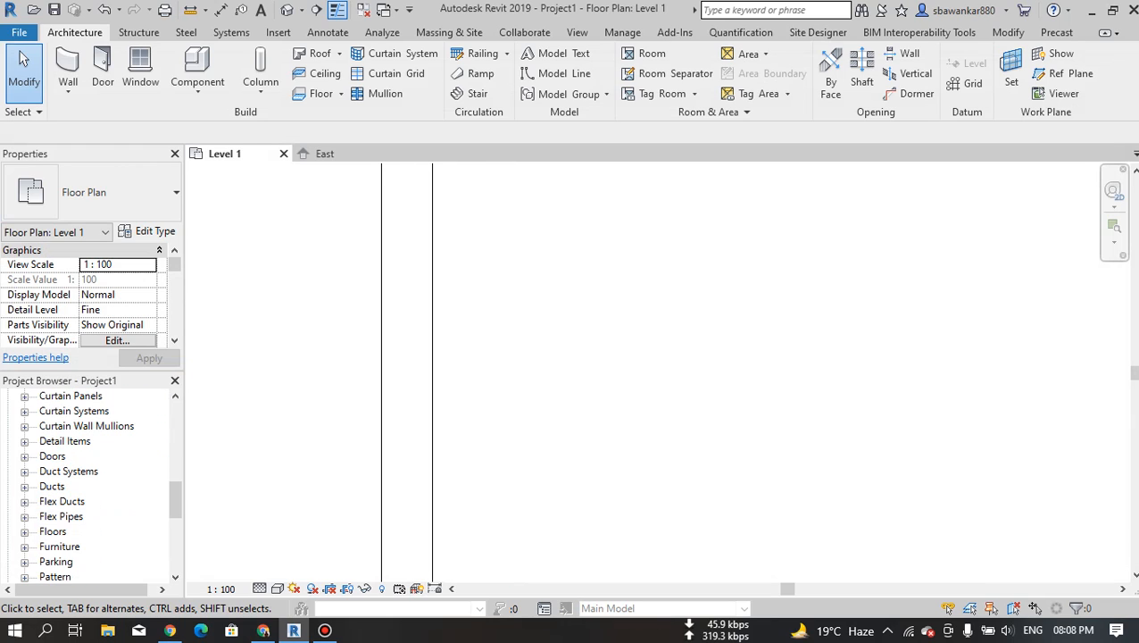
scroll(107, 487, down, 1)
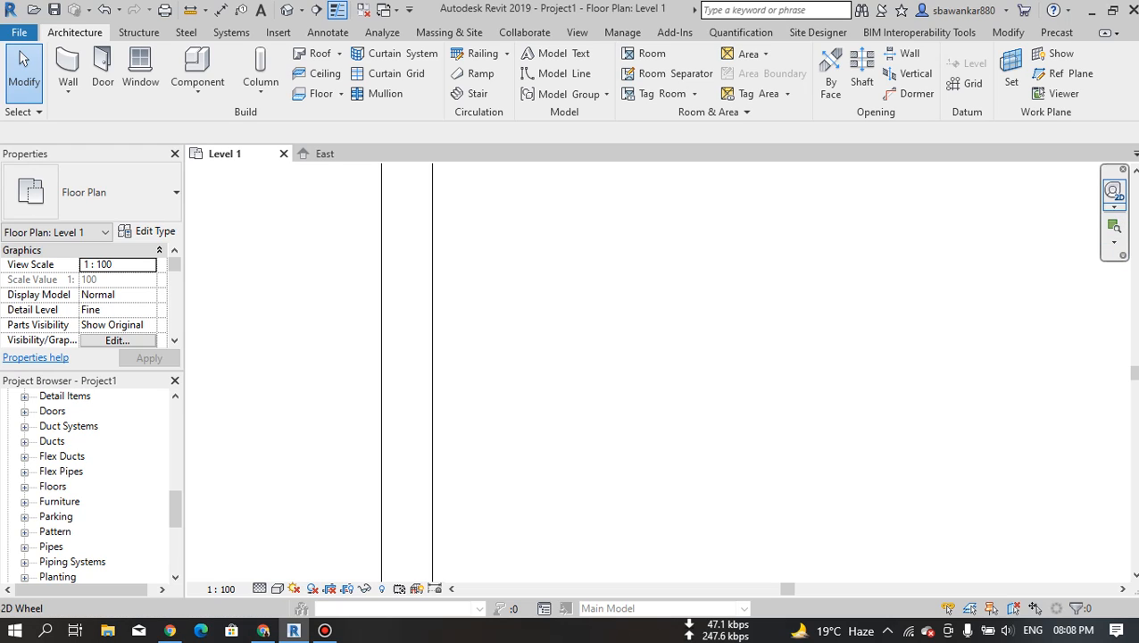
Explore the Level 1 plan with the 2D Wheel, using its Zoom, Pan and Rewind tools around the wall.
click(1113, 206)
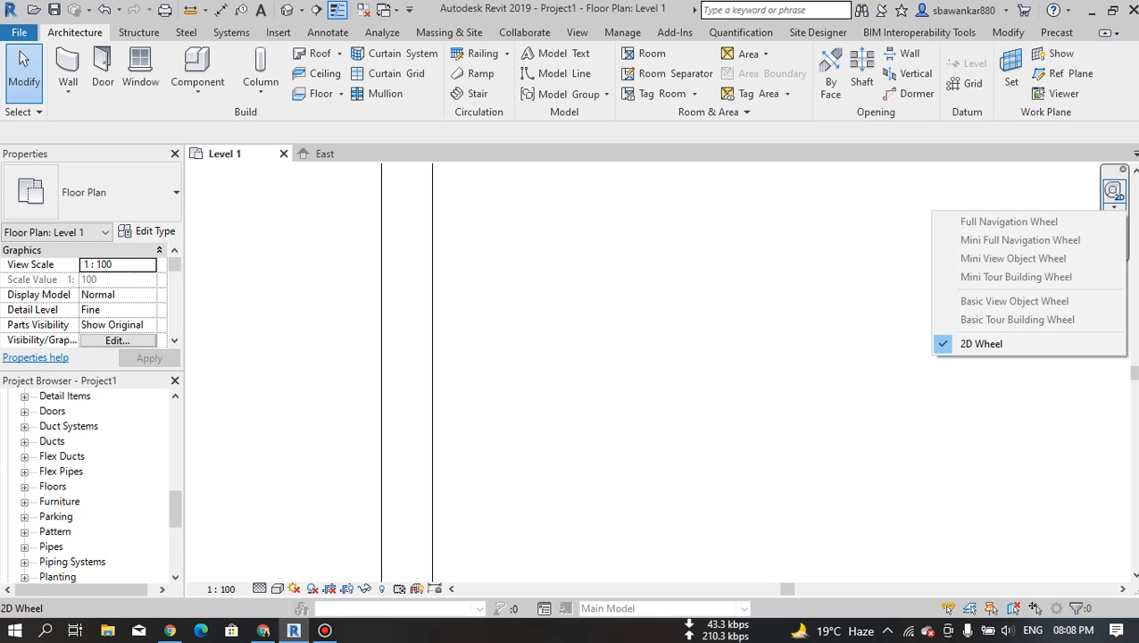
click(981, 344)
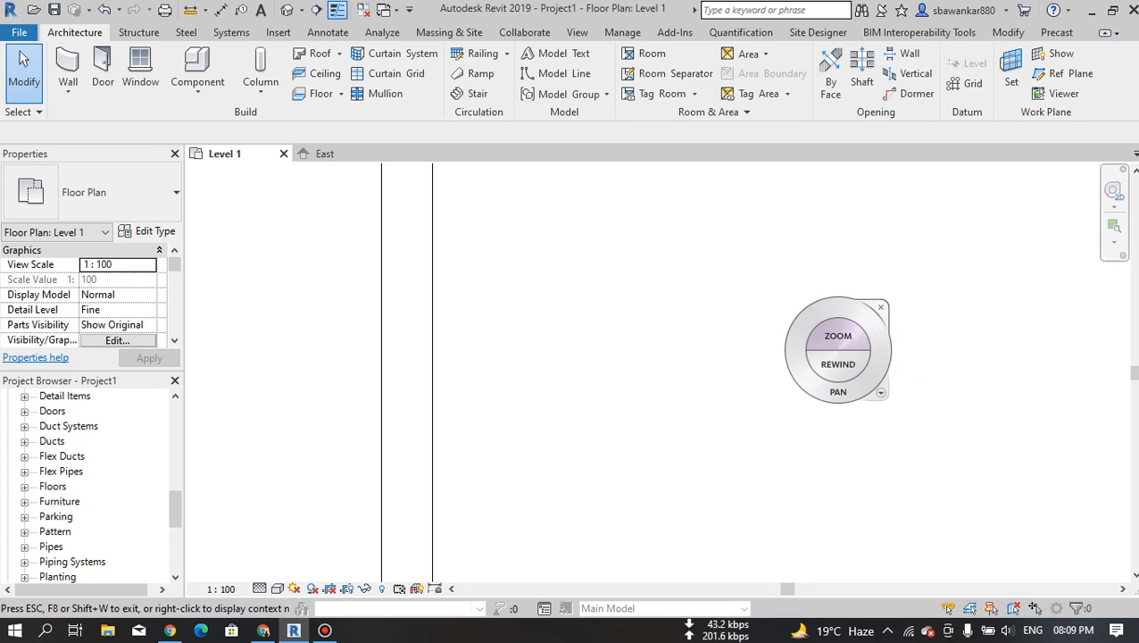
mouse_move(837, 337)
mouse_down()
mouse_move(739, 321)
mouse_move(760, 308)
mouse_move(833, 348)
mouse_move(715, 384)
mouse_move(745, 370)
mouse_move(794, 393)
mouse_move(729, 399)
mouse_move(728, 419)
mouse_up()
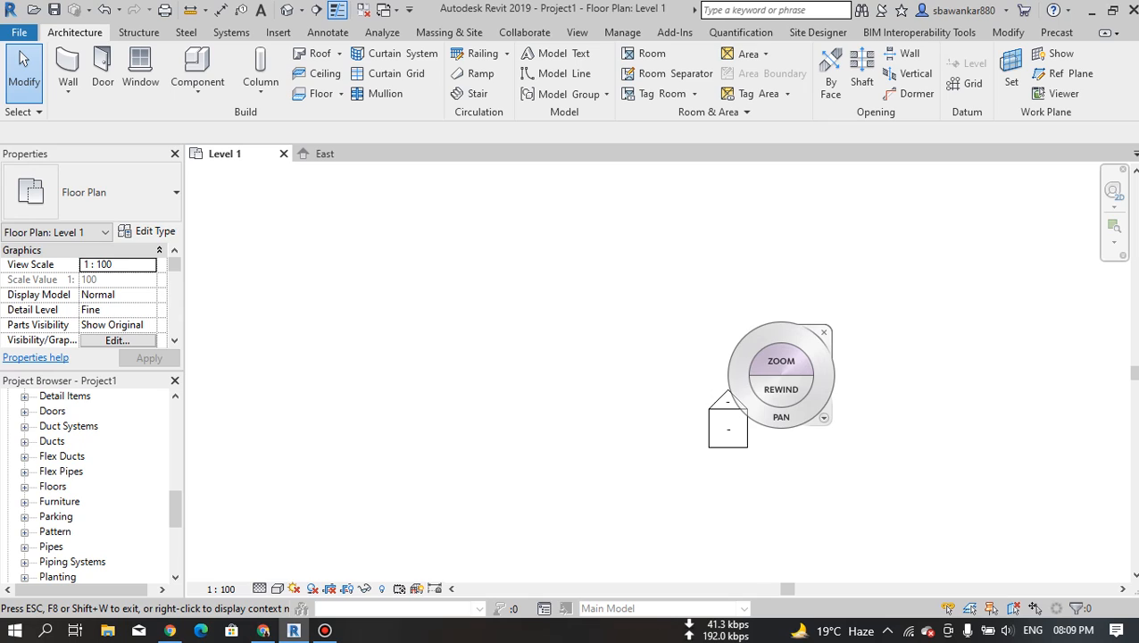
mouse_move(781, 364)
mouse_down()
mouse_move(880, 365)
mouse_move(716, 379)
mouse_move(799, 372)
mouse_move(750, 369)
mouse_move(780, 367)
mouse_move(746, 385)
mouse_move(749, 395)
mouse_up()
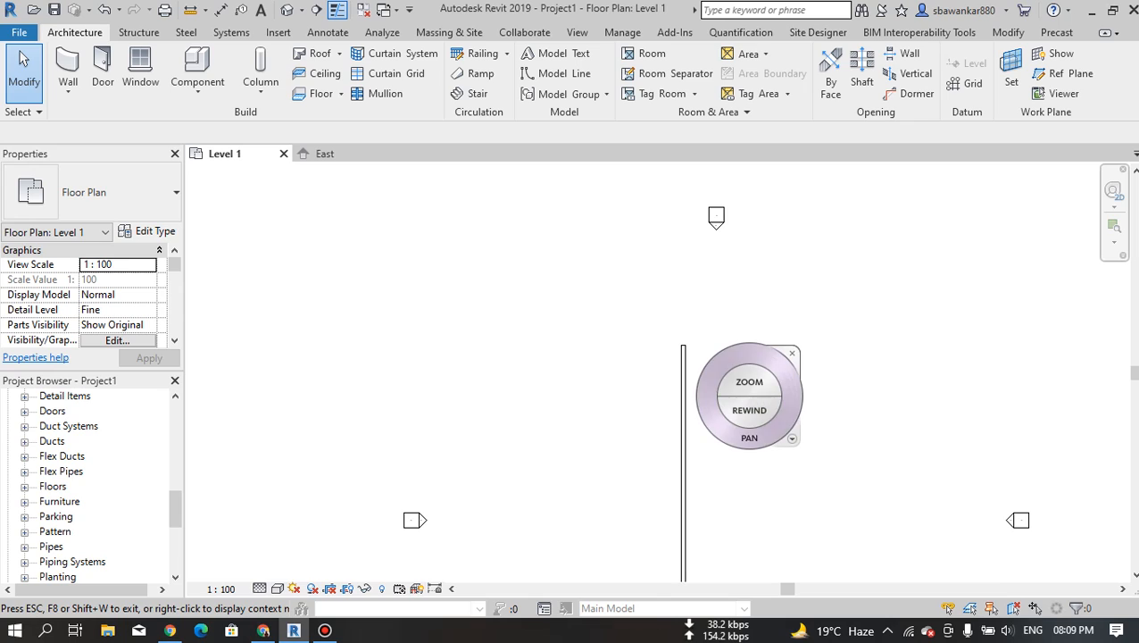
drag(749, 437, 712, 290)
drag(704, 339, 967, 321)
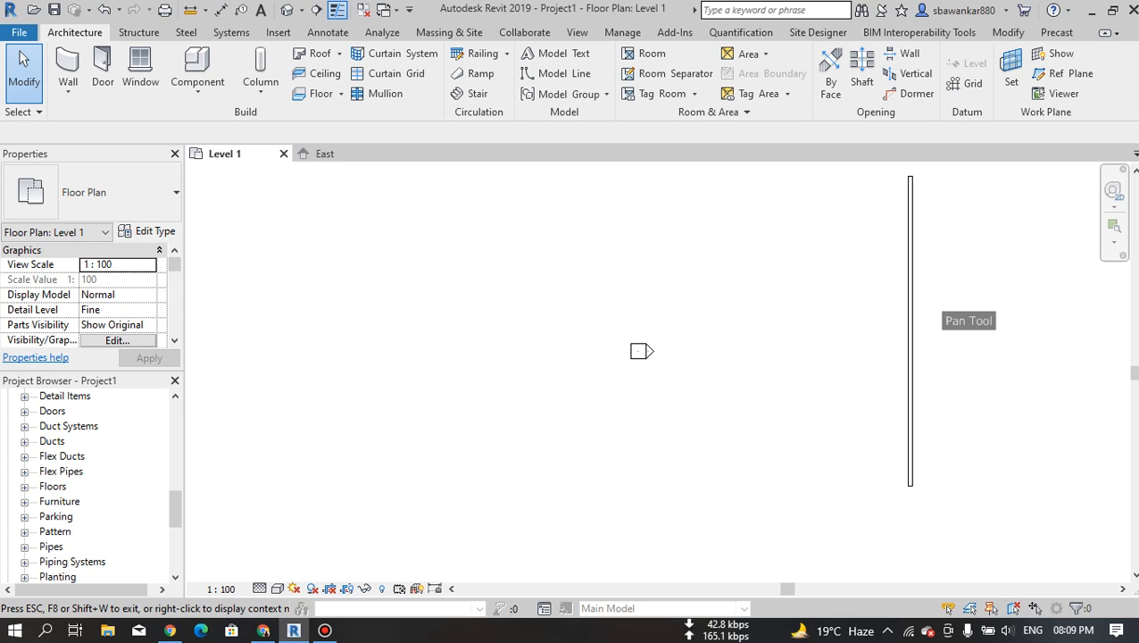
drag(974, 270, 466, 370)
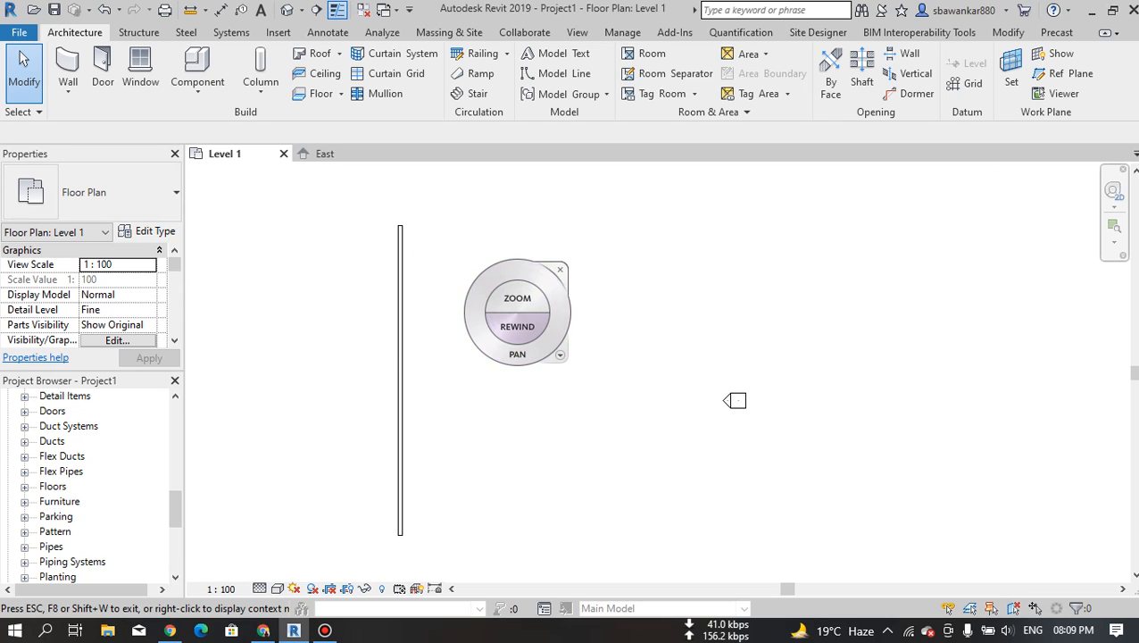
mouse_move(525, 328)
mouse_down()
mouse_move(297, 328)
mouse_move(837, 328)
mouse_move(546, 326)
mouse_up()
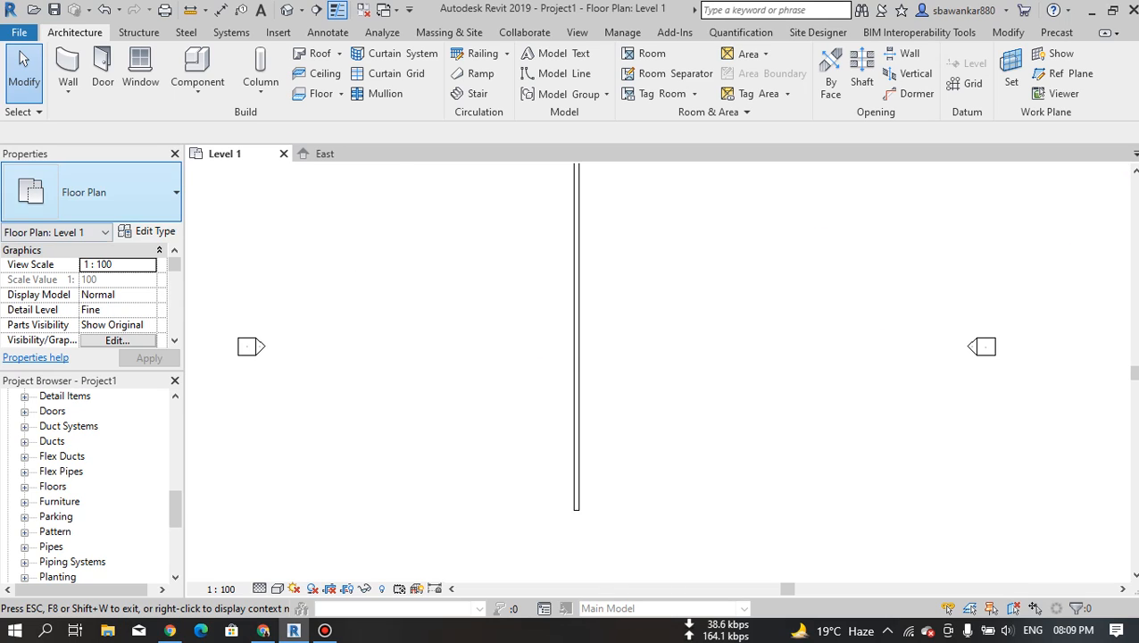
Close the Properties palette and the Project Browser, and exit the navigation wheel.
click(175, 153)
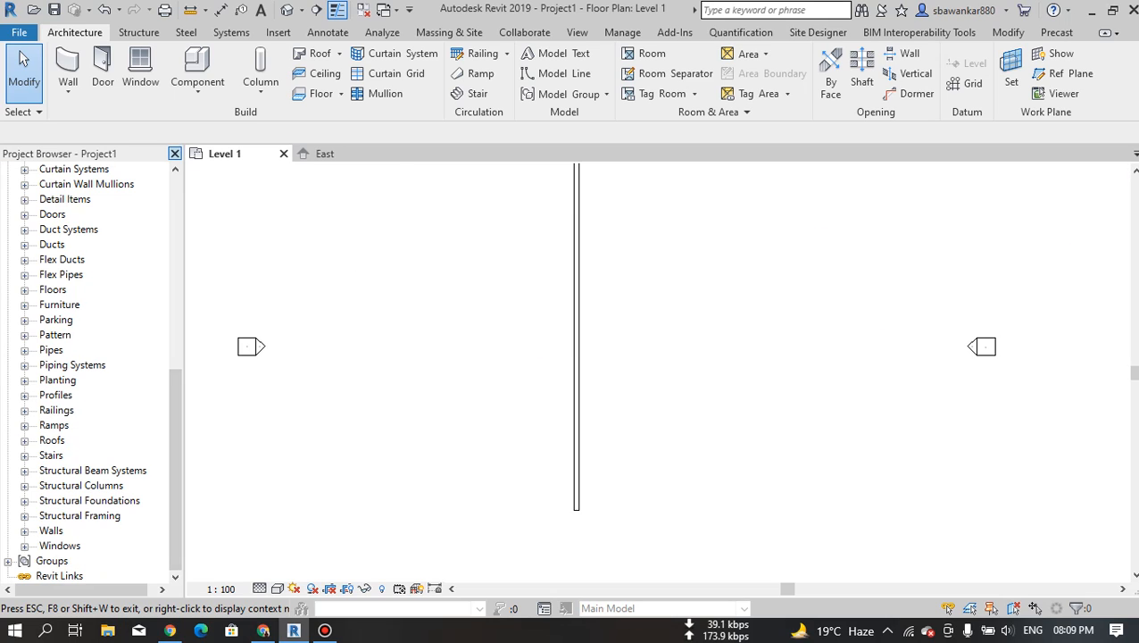
click(175, 154)
key(Escape)
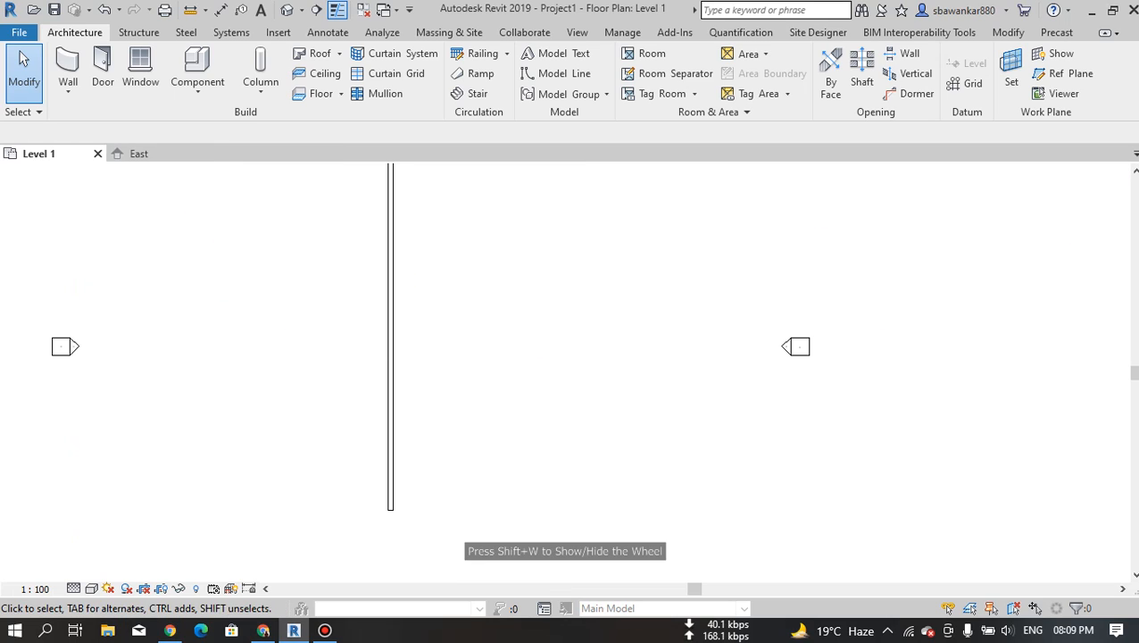
Restore the Properties palette and the Project Browser beside the Level 1 plan.
scroll(405, 372, down, 2)
scroll(405, 373, down, 2)
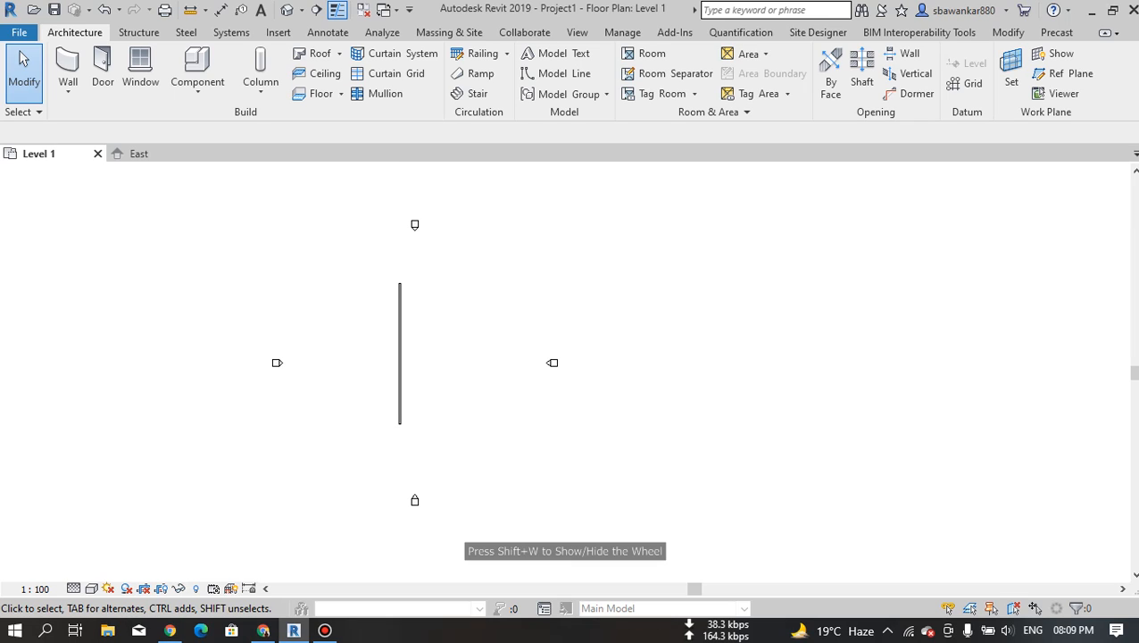
middle_drag(404, 372, 541, 380)
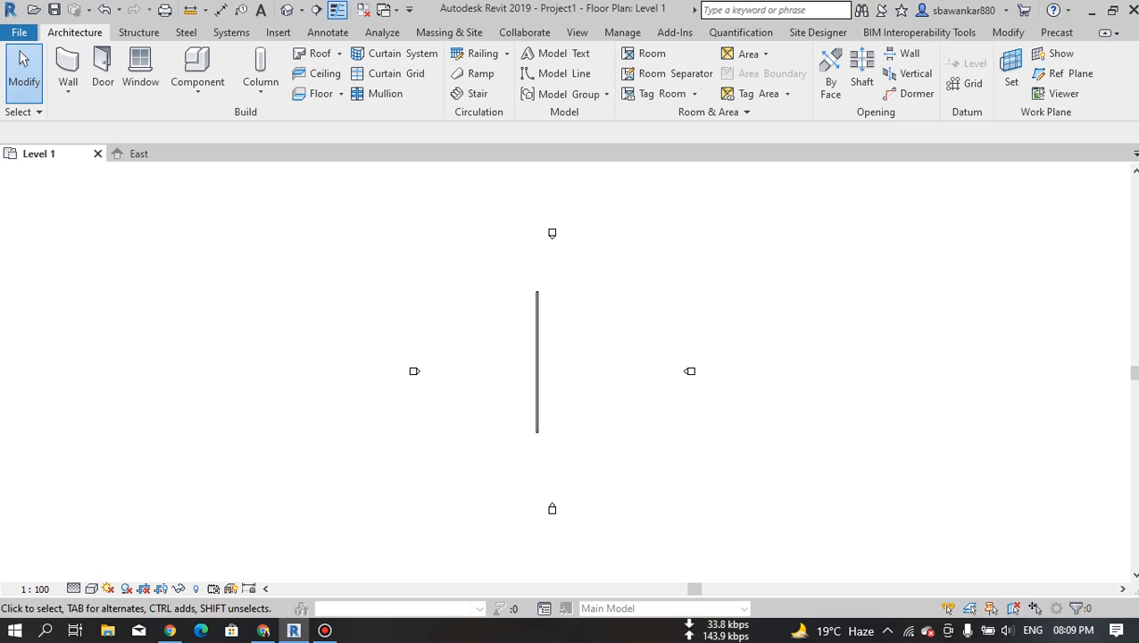
right_click(433, 242)
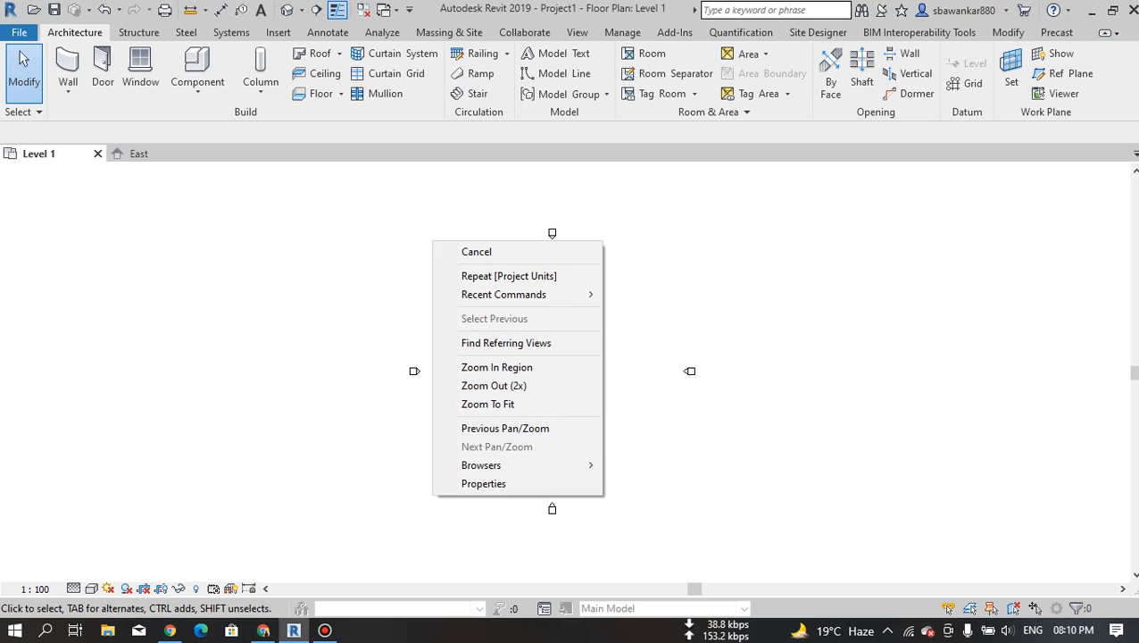
click(483, 483)
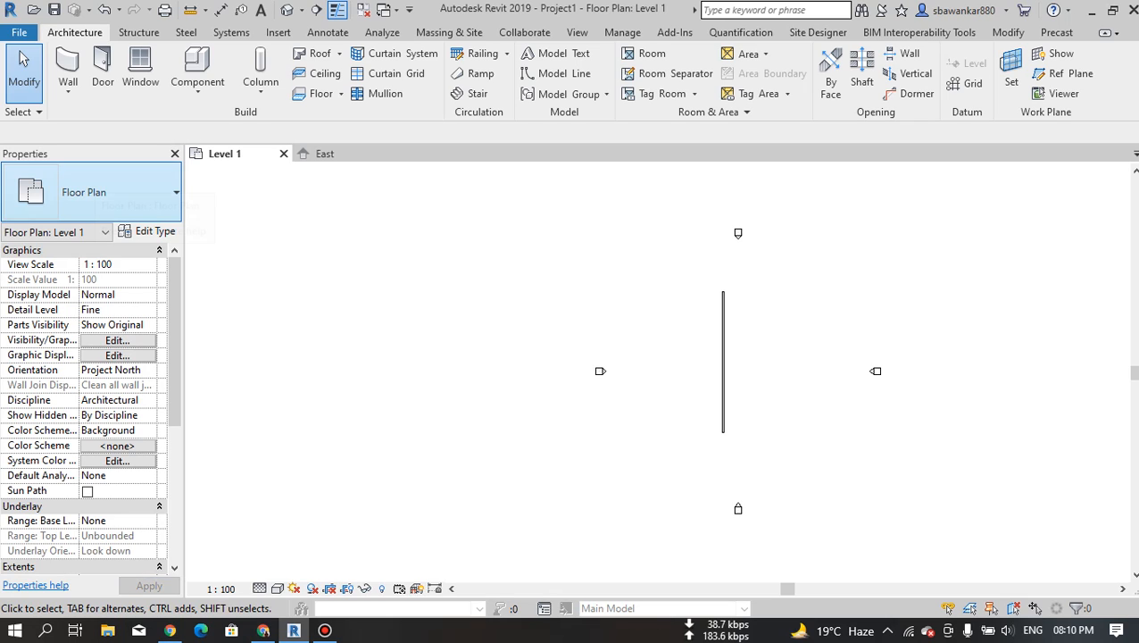
right_click(429, 285)
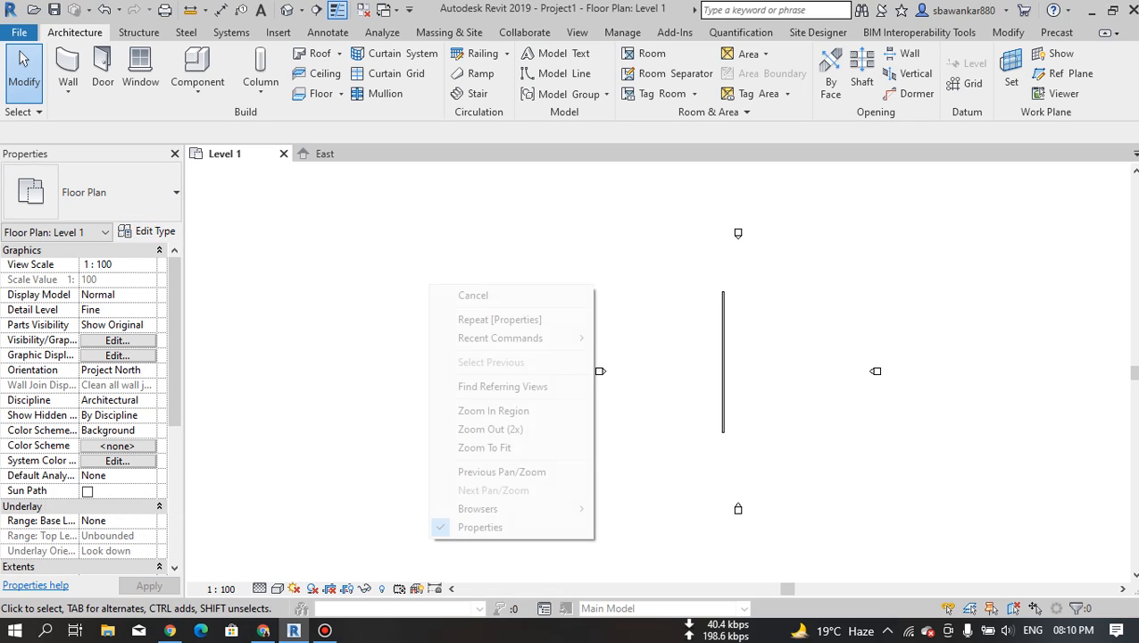
mouse_move(500, 508)
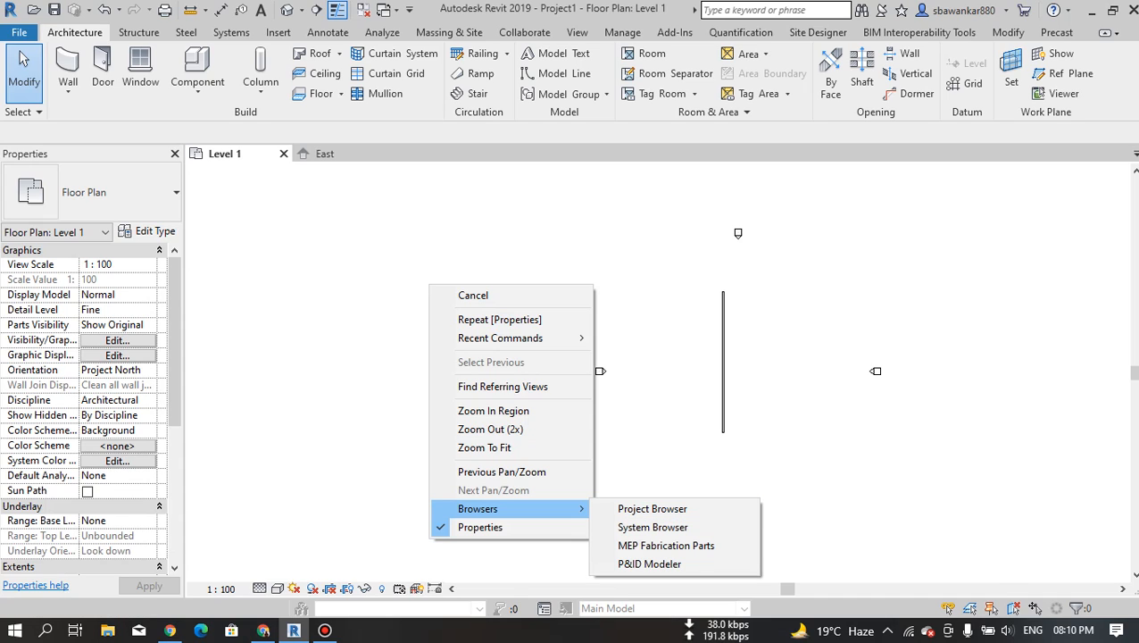
click(652, 509)
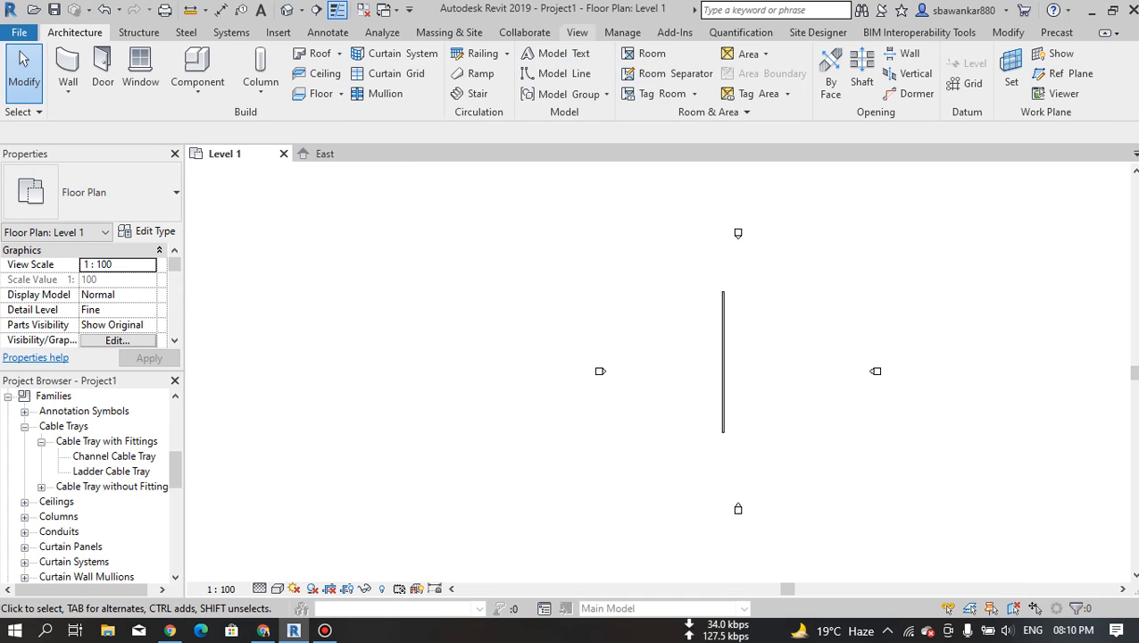
Turn on the Navigation Bar in the user interface display settings.
click(577, 32)
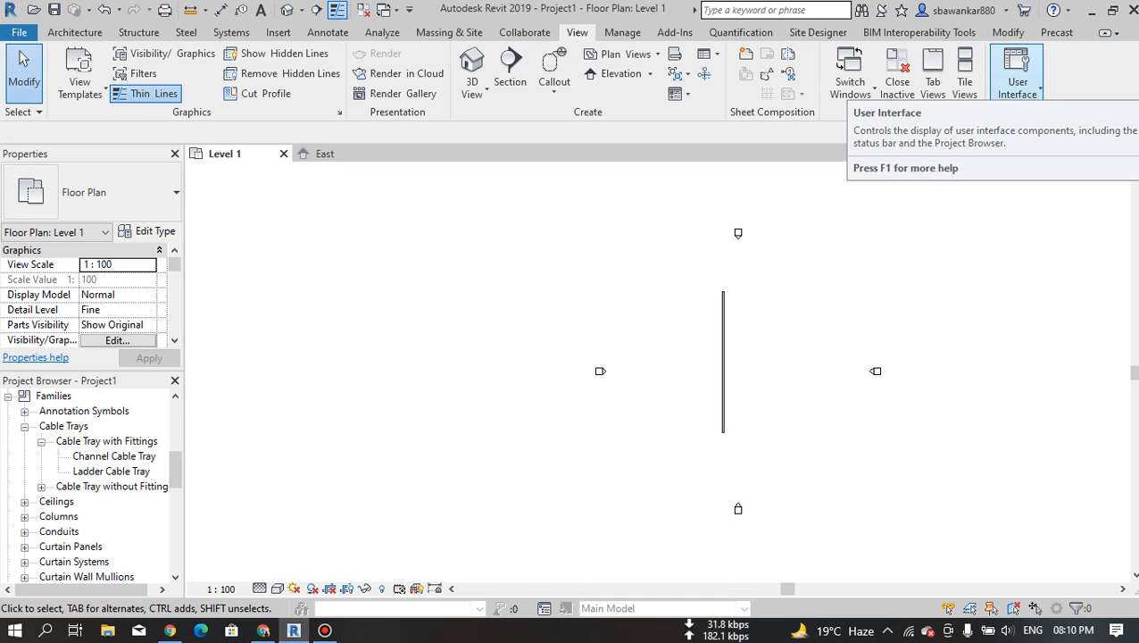
click(1017, 82)
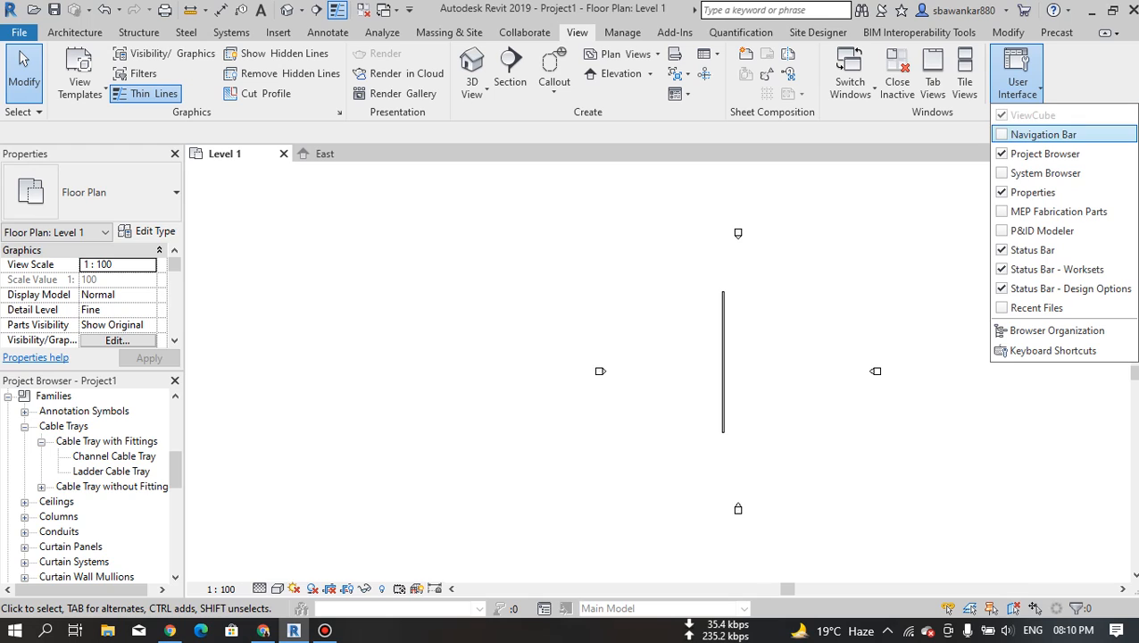
click(1043, 134)
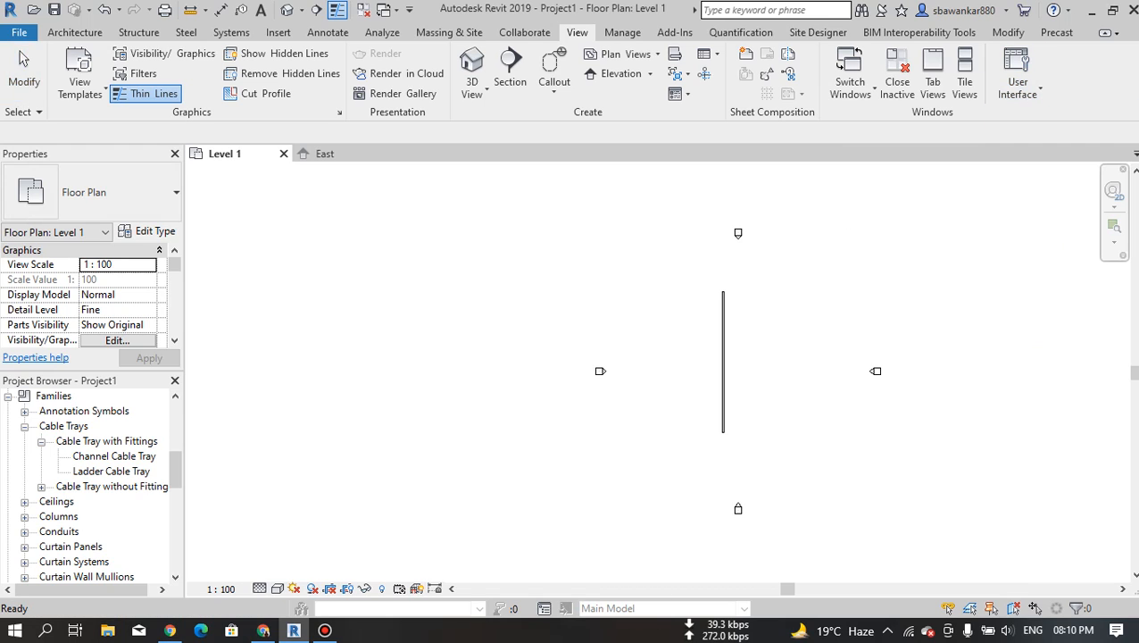
Review the list of user interface components and turn on the Recent Files page.
click(1018, 82)
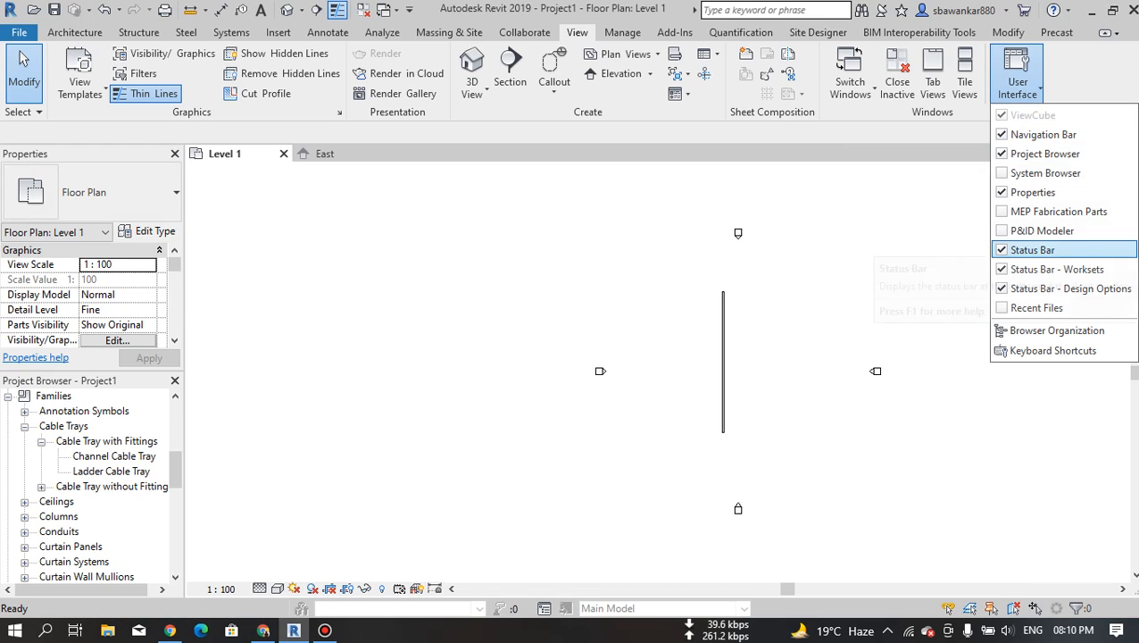
click(944, 201)
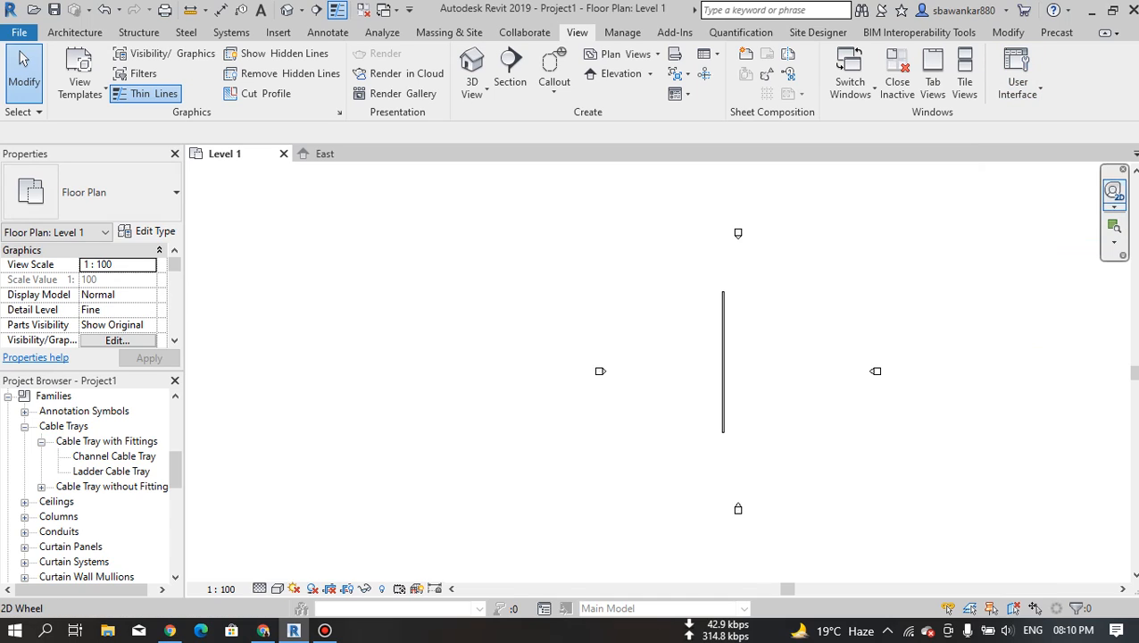
click(1123, 255)
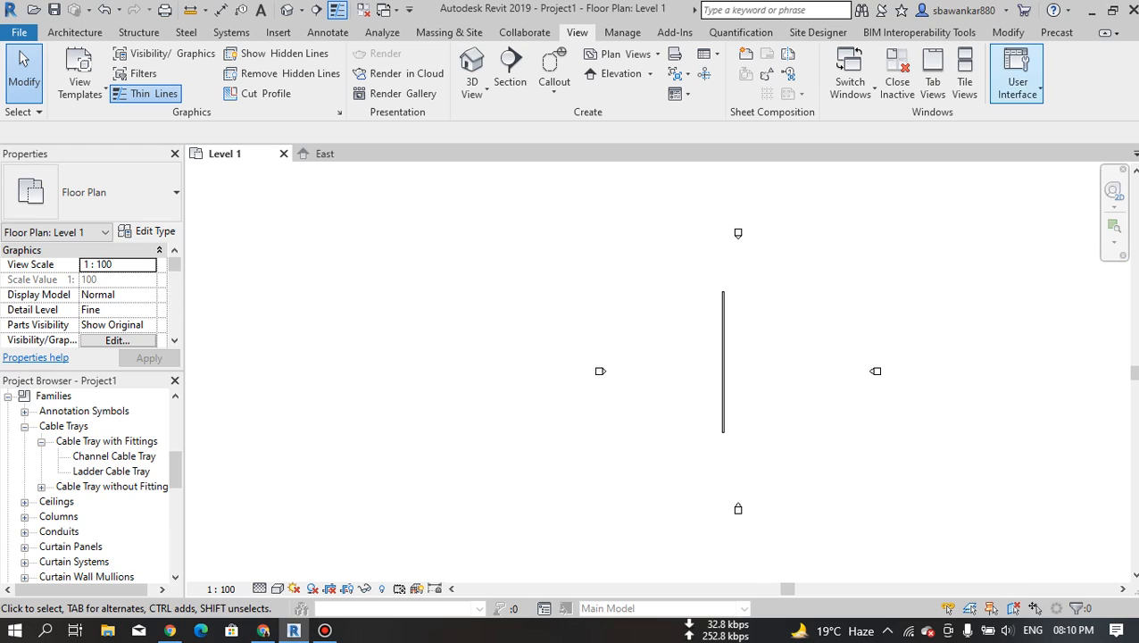
click(1017, 80)
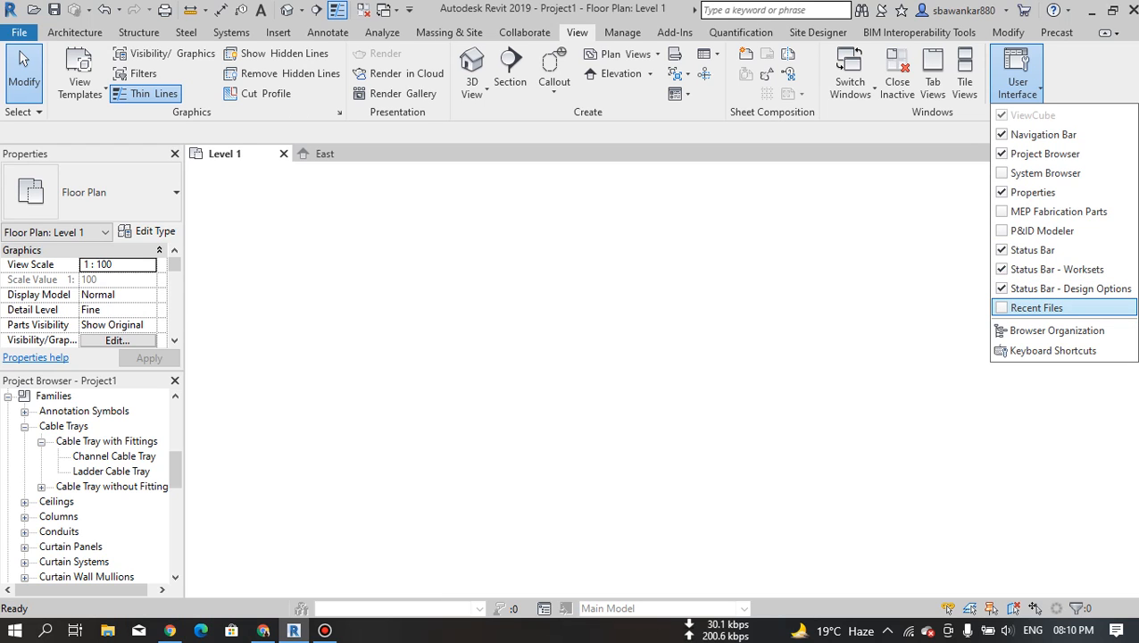
click(1037, 307)
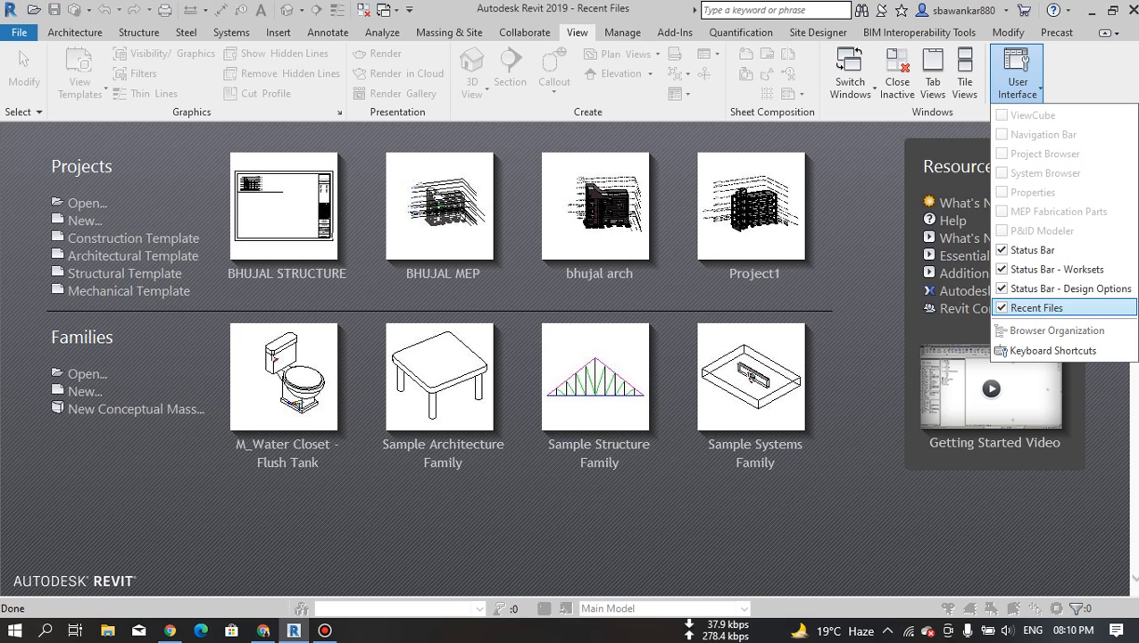
Hide the Recent Files page and look through the Architecture, Structure, Steel and Systems tools, returning to the Architecture tools.
click(1036, 307)
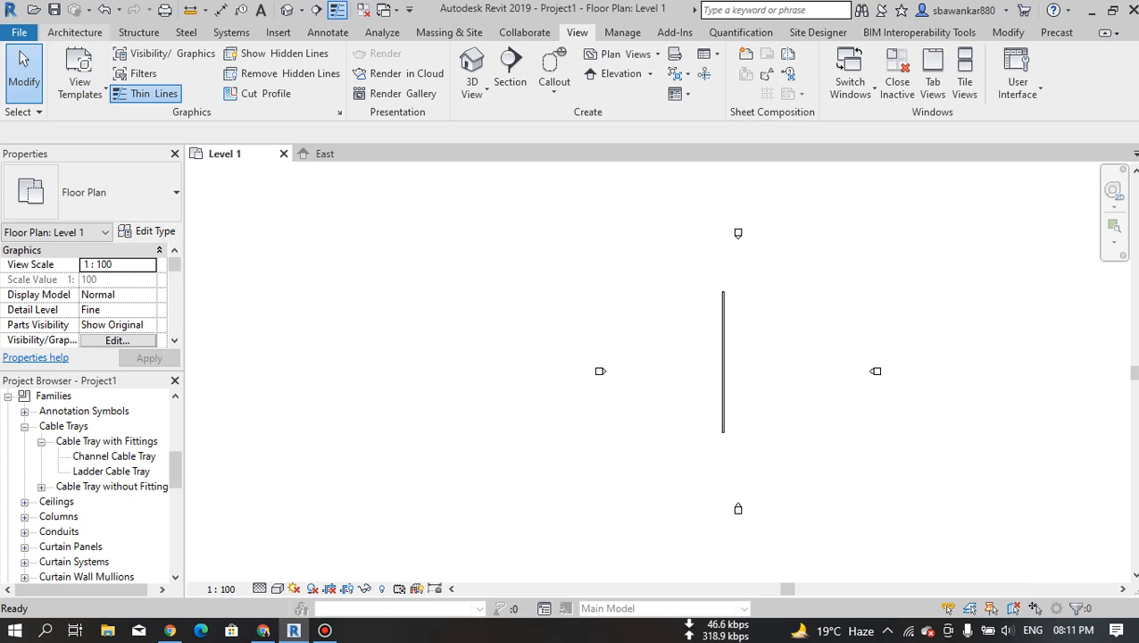
click(75, 32)
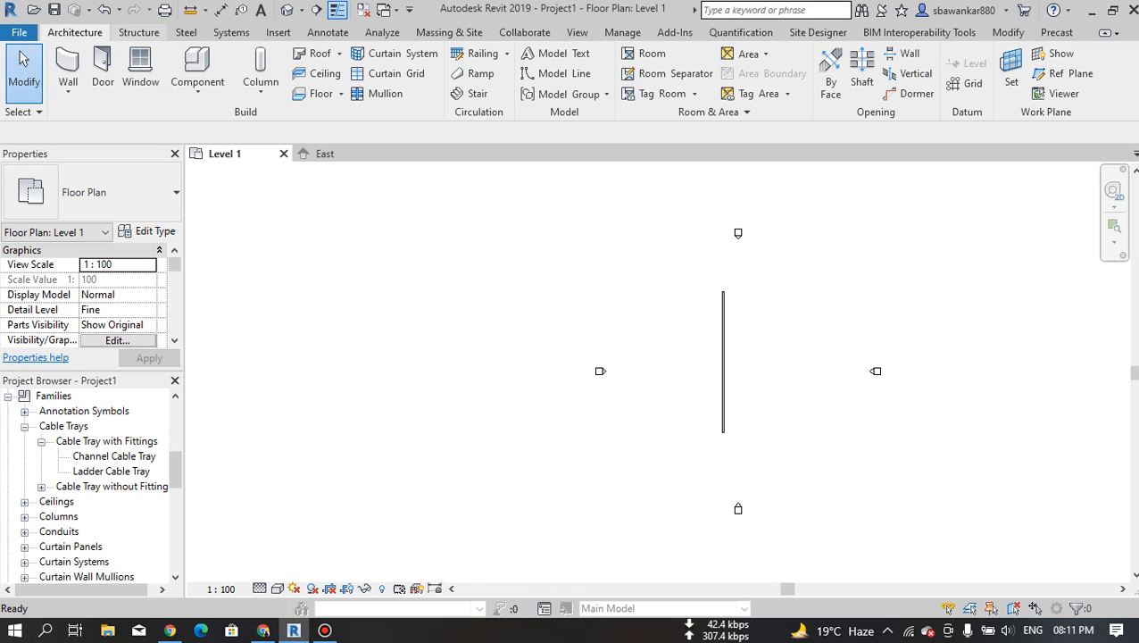
click(138, 32)
click(186, 32)
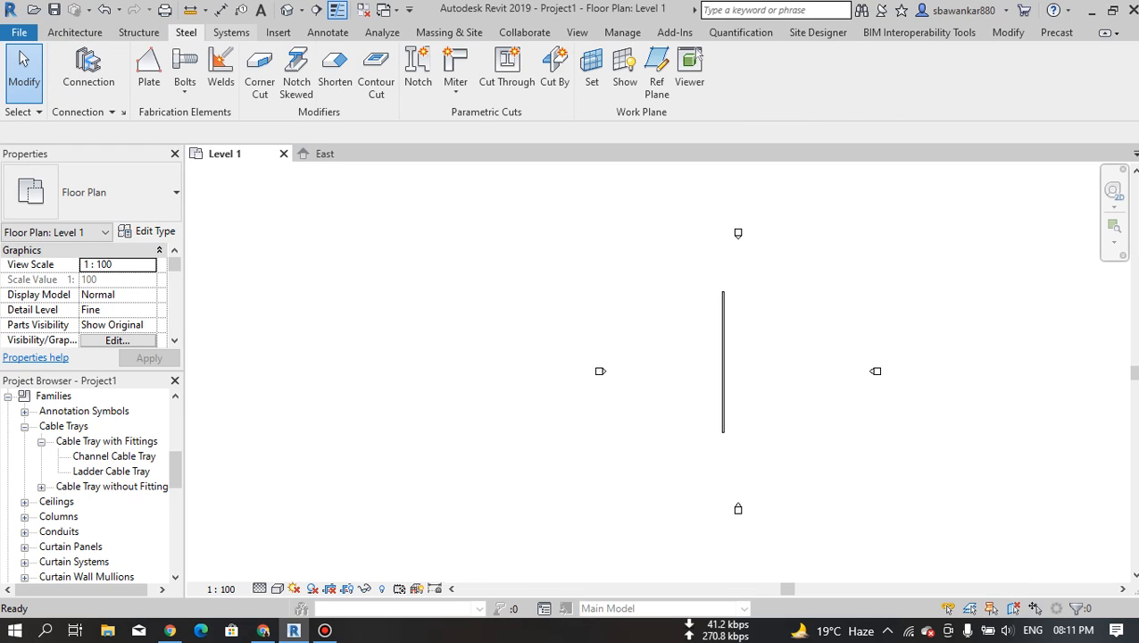
click(231, 32)
click(75, 32)
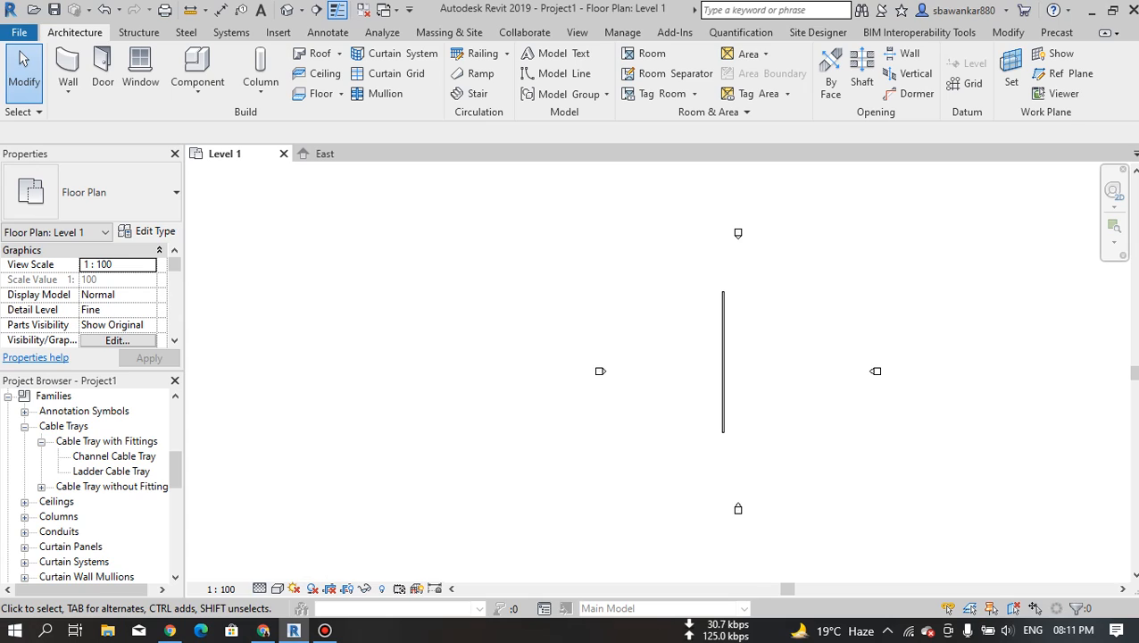
Create a new project from the Architectural Template.
click(19, 33)
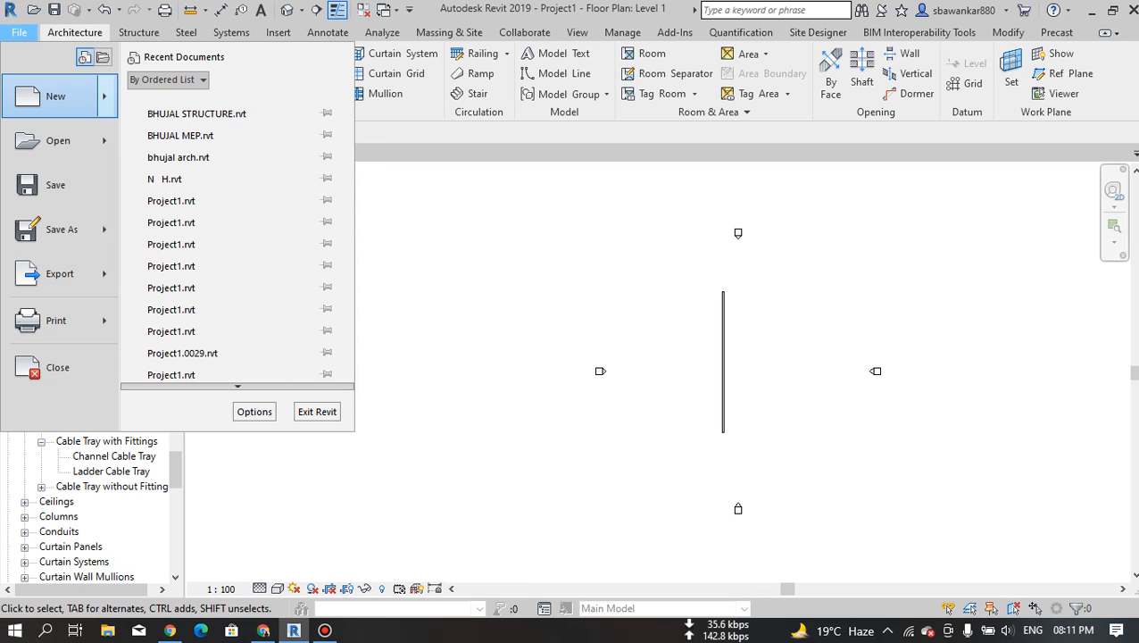
mouse_move(104, 97)
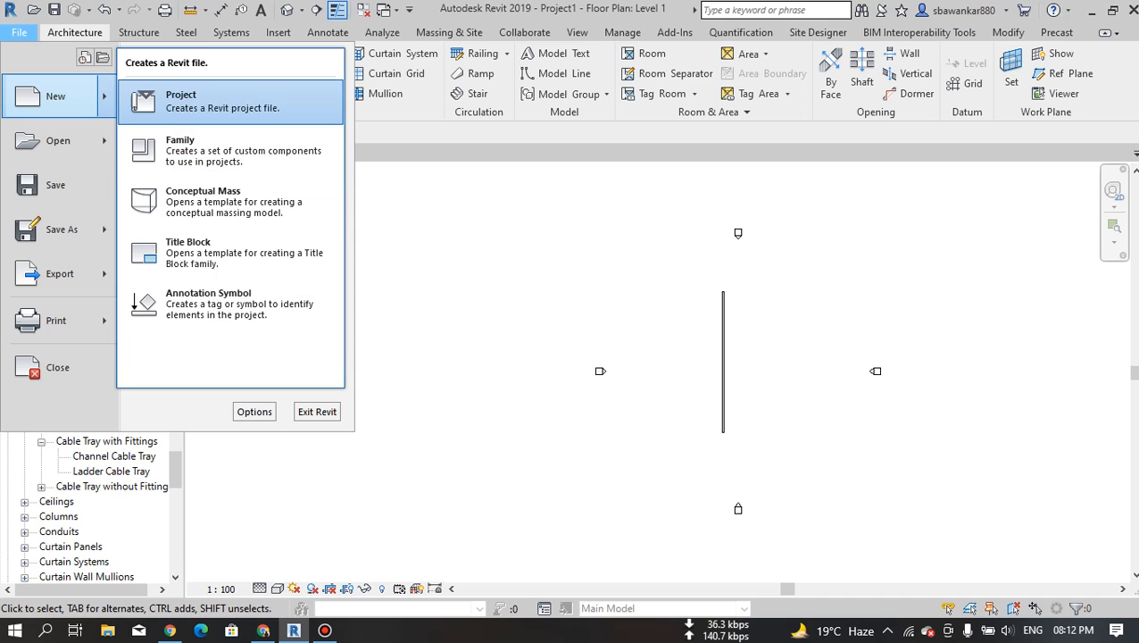
key(Return)
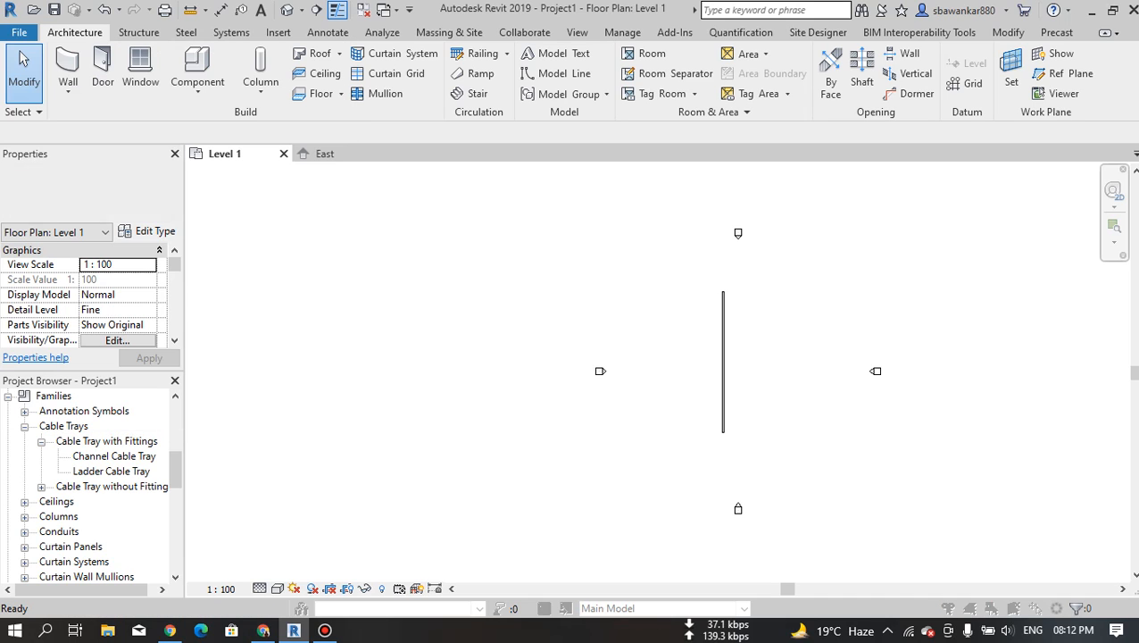
click(581, 281)
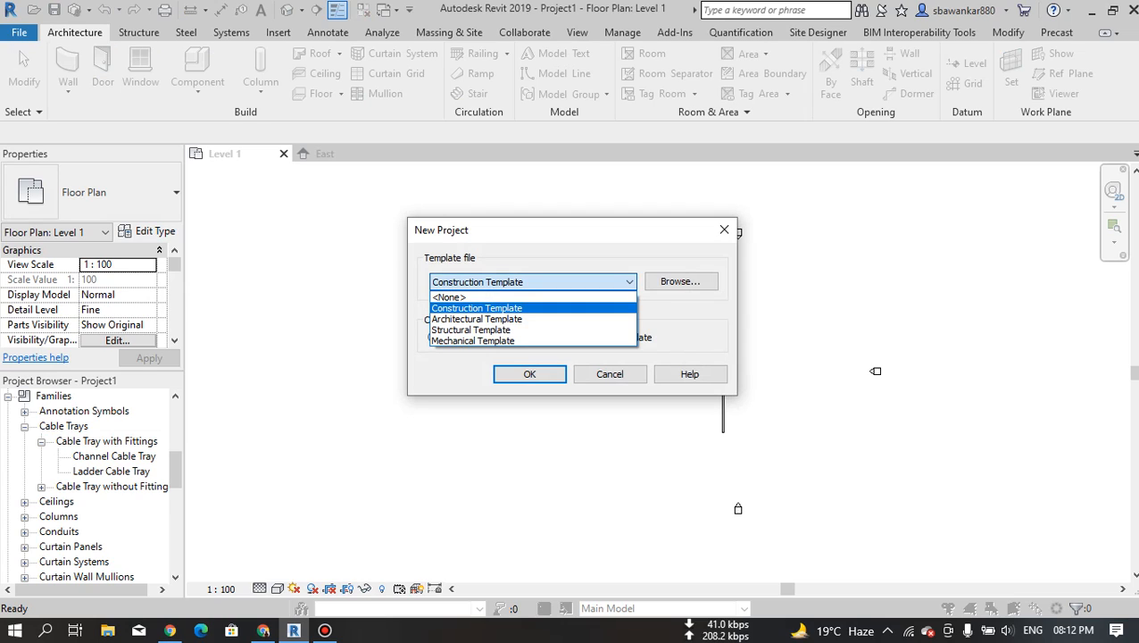
key(Down)
key(Down)
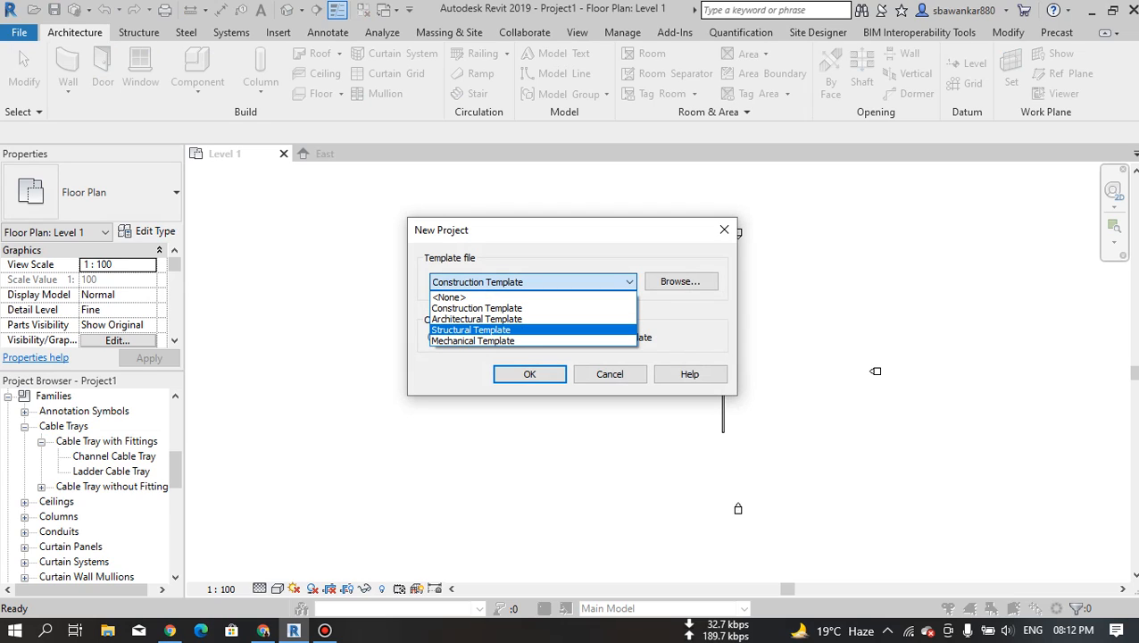
key(Up)
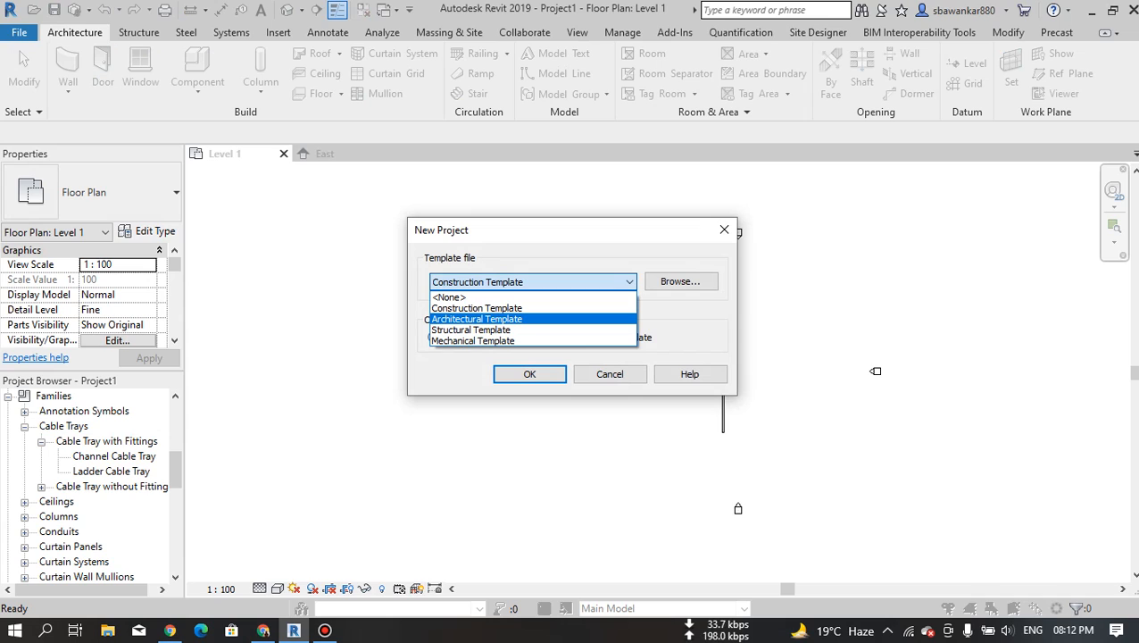
key(Return)
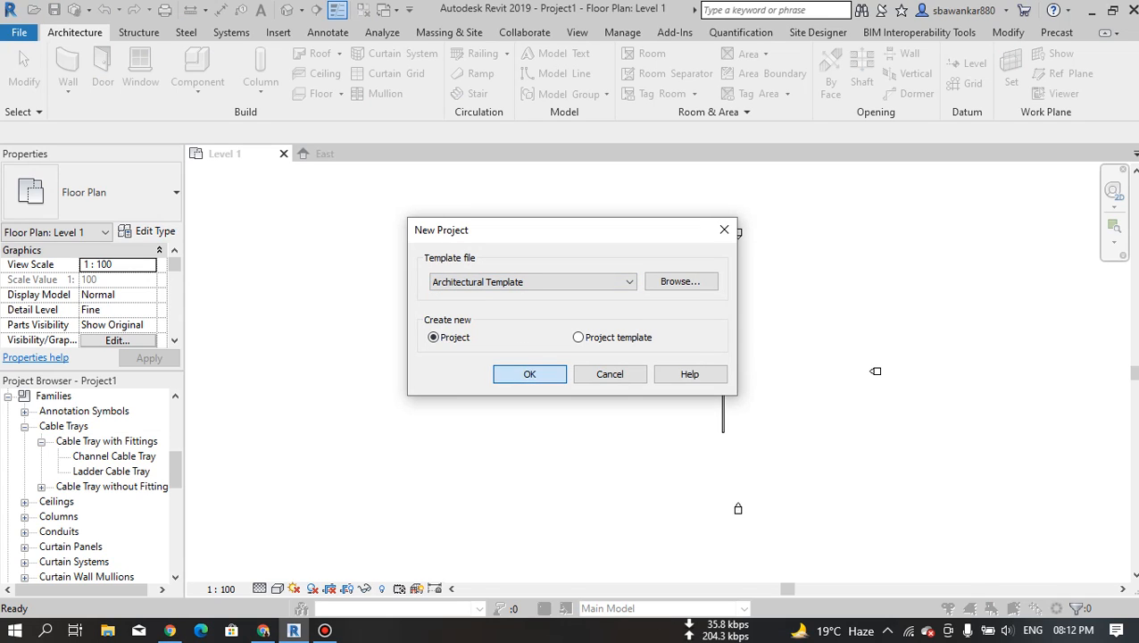
key(Return)
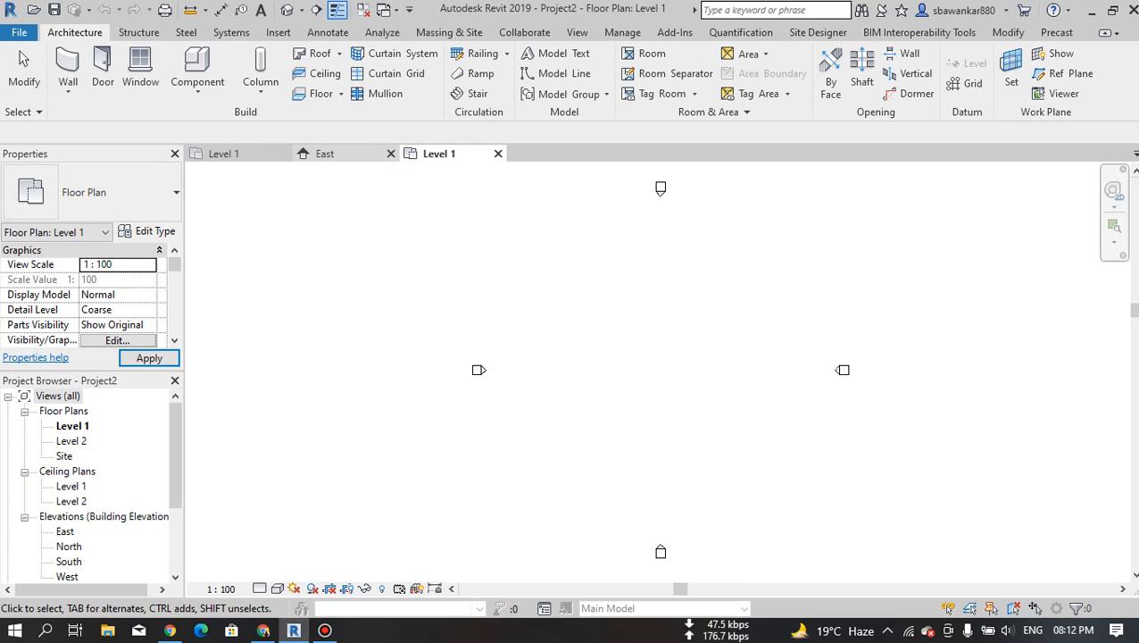
Close the East elevation and Level 1 plan of Project1 without saving the changes.
click(391, 154)
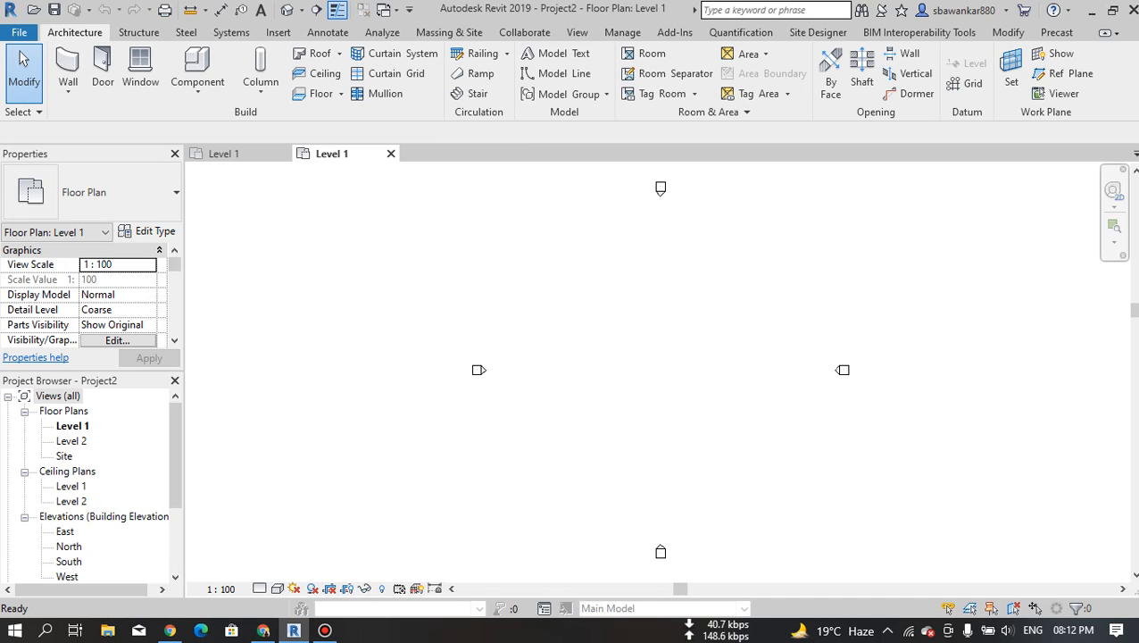
click(283, 154)
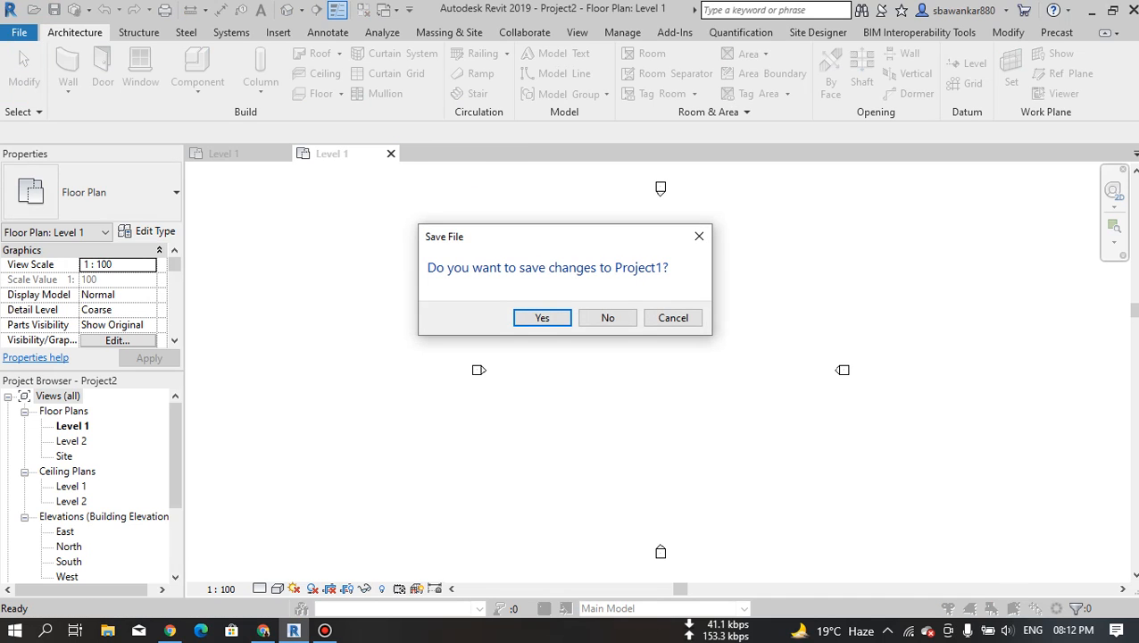
click(607, 317)
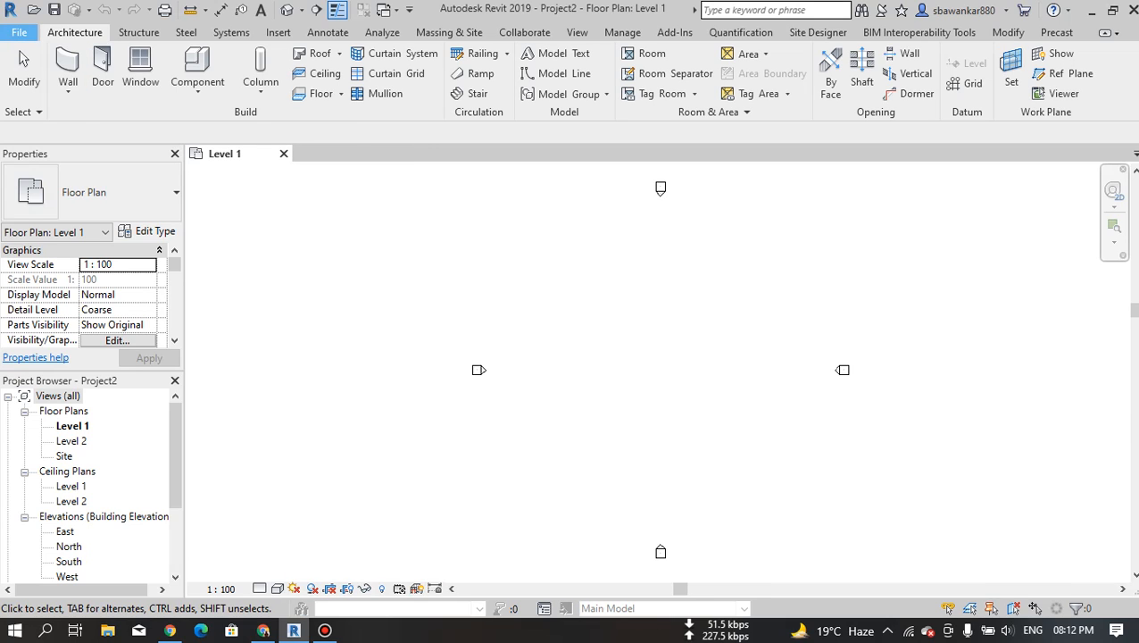
click(19, 32)
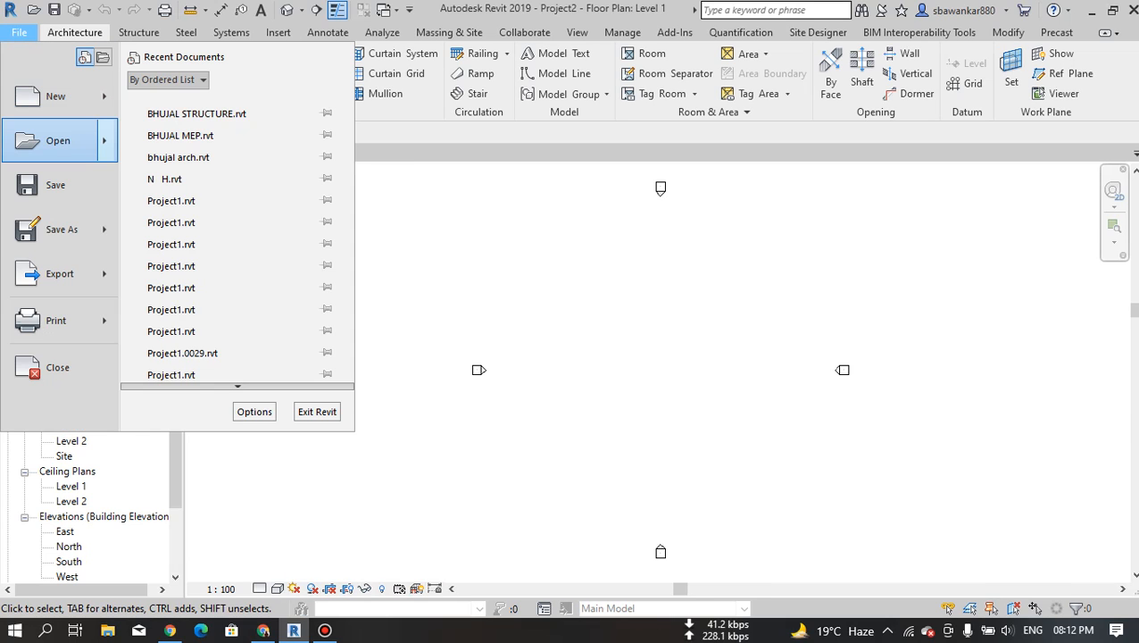
mouse_move(58, 140)
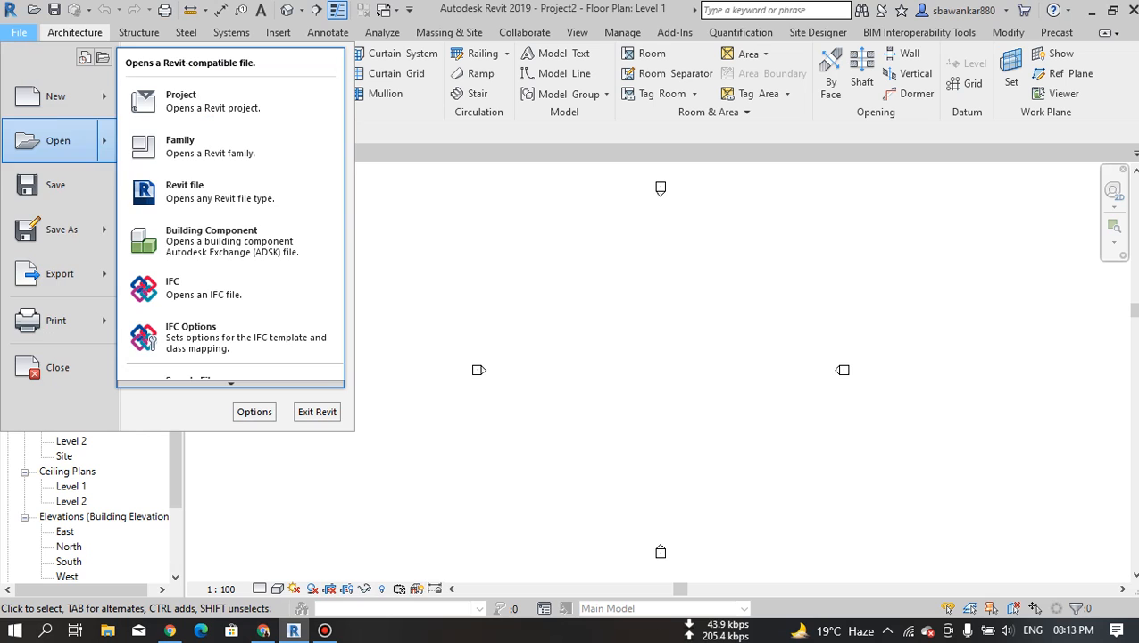
click(230, 192)
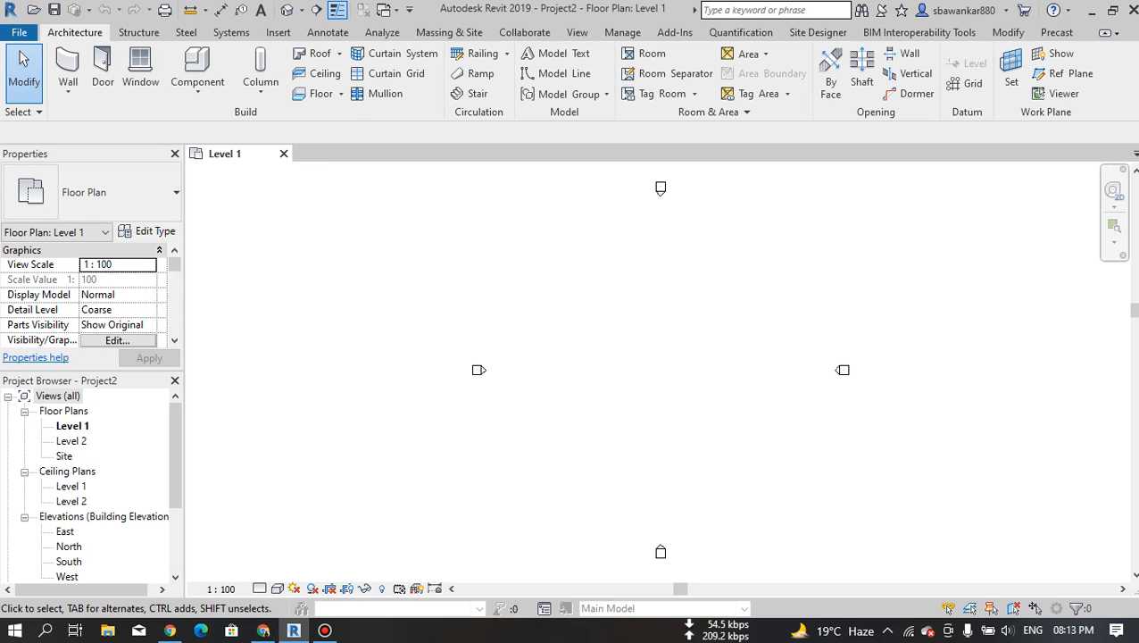
click(19, 33)
Admit the waiting participant to the Google Meet call in Chrome and return to Revit.
click(325, 630)
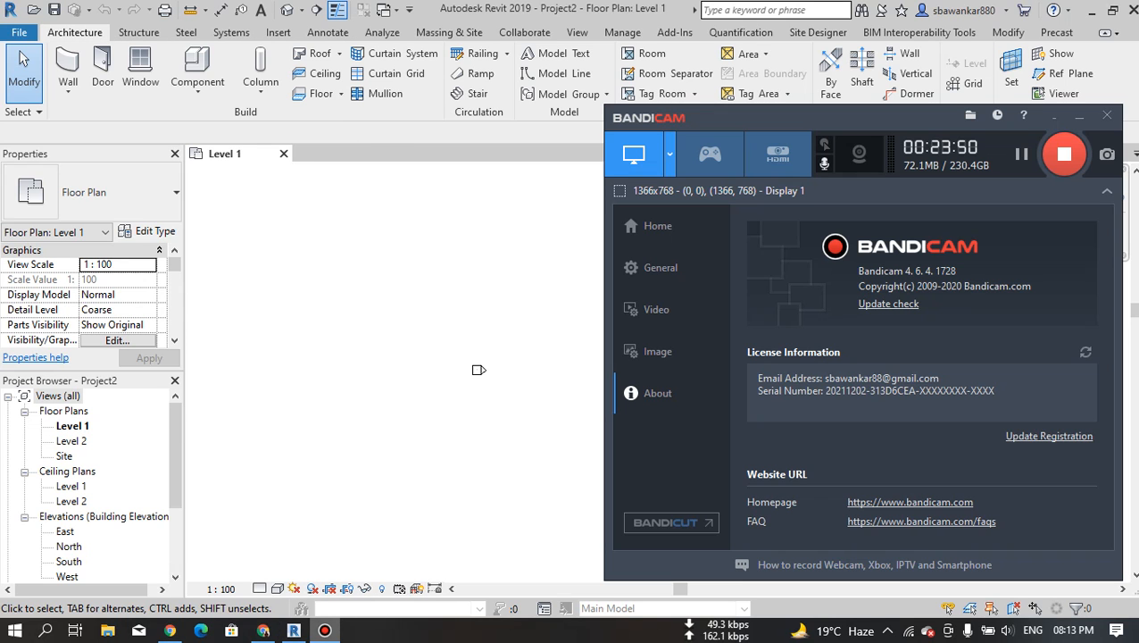
click(263, 631)
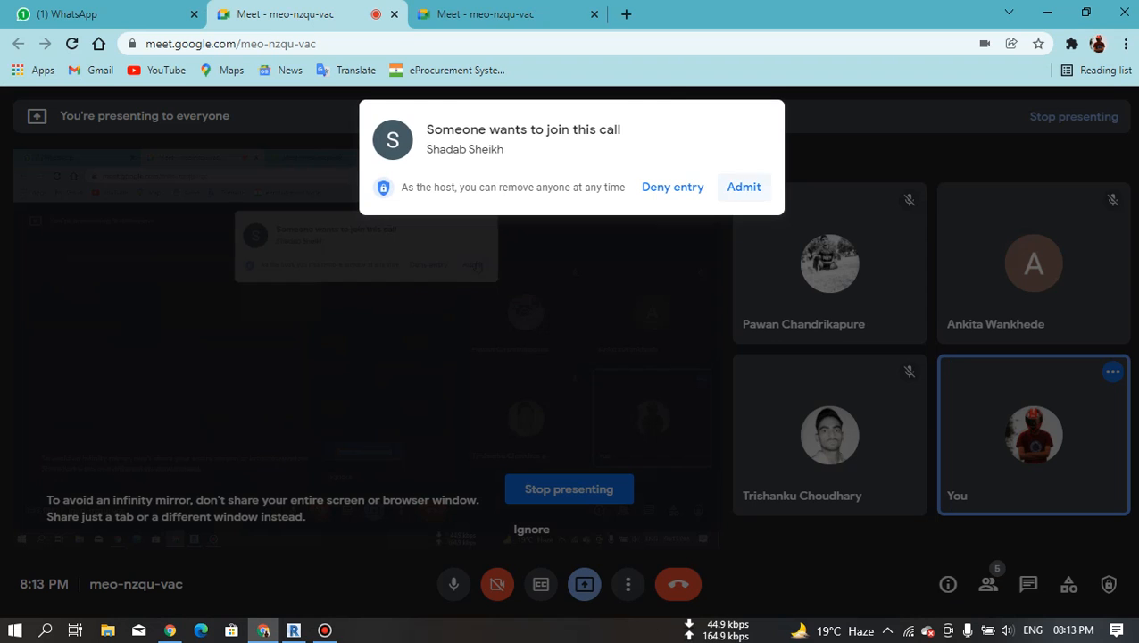
click(744, 186)
click(325, 631)
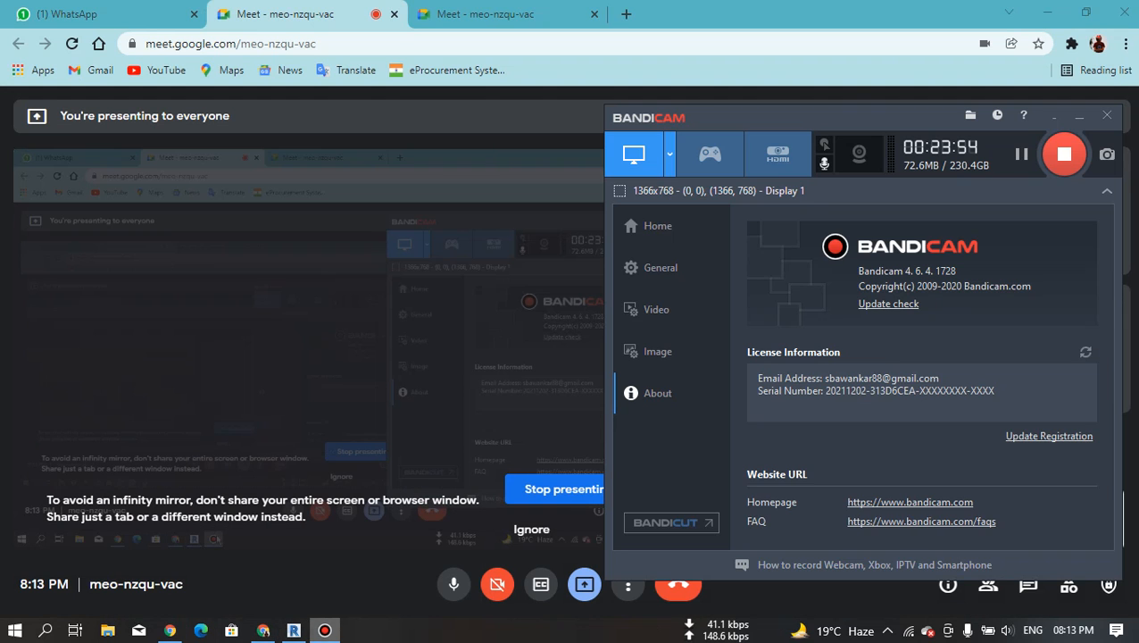
click(1080, 116)
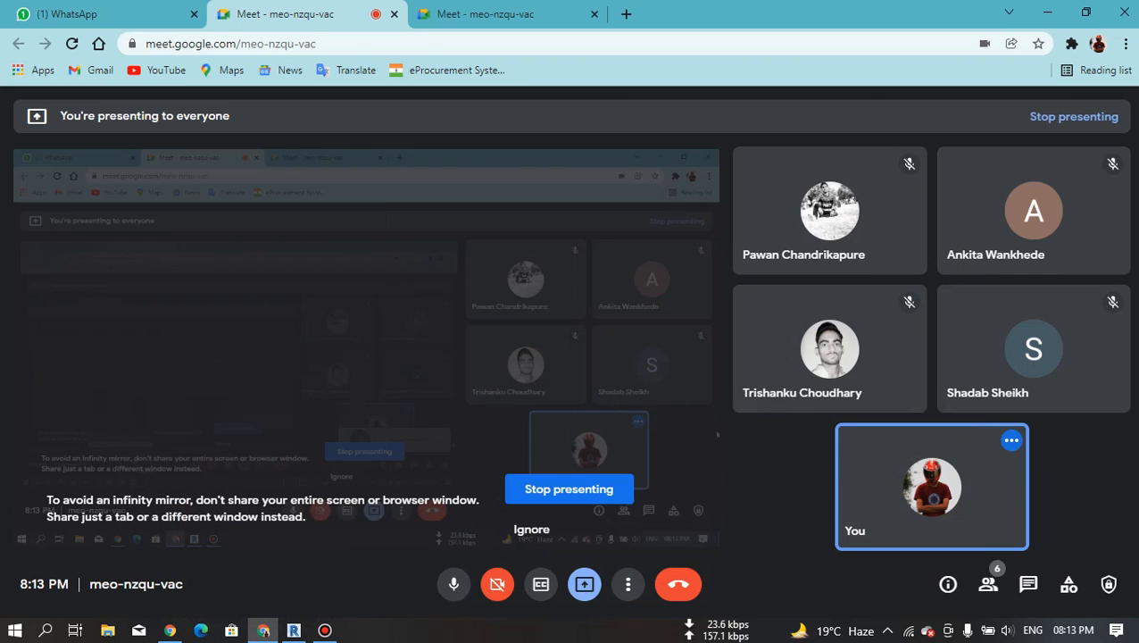
click(294, 631)
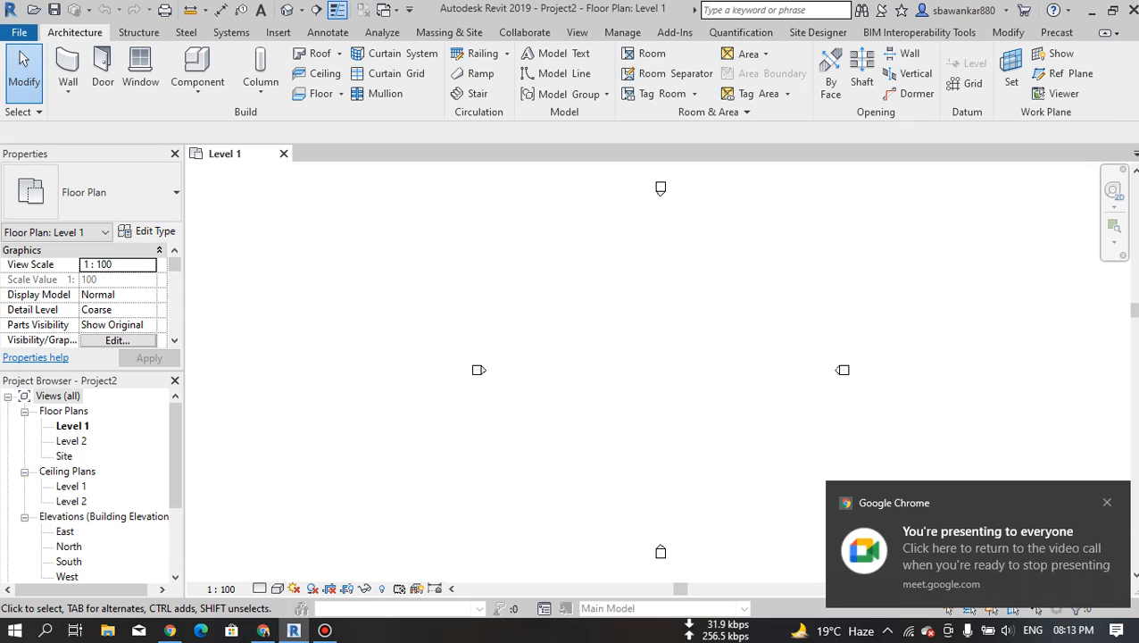
Start opening an existing Revit project and browse to the Desktop folder.
click(19, 32)
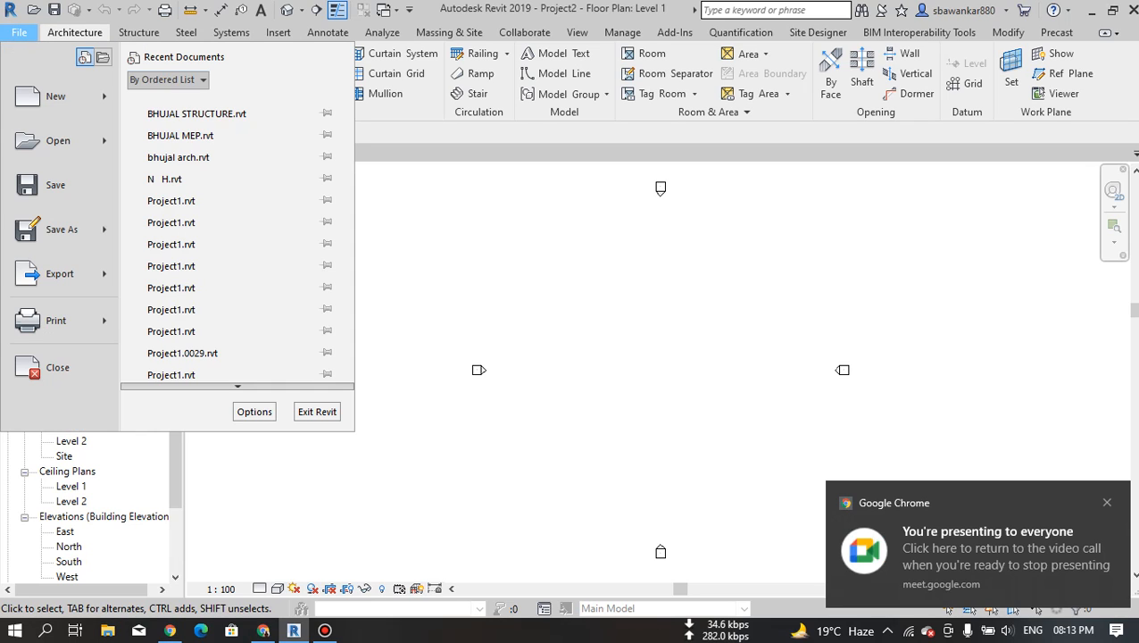
scroll(223, 332, down, 2)
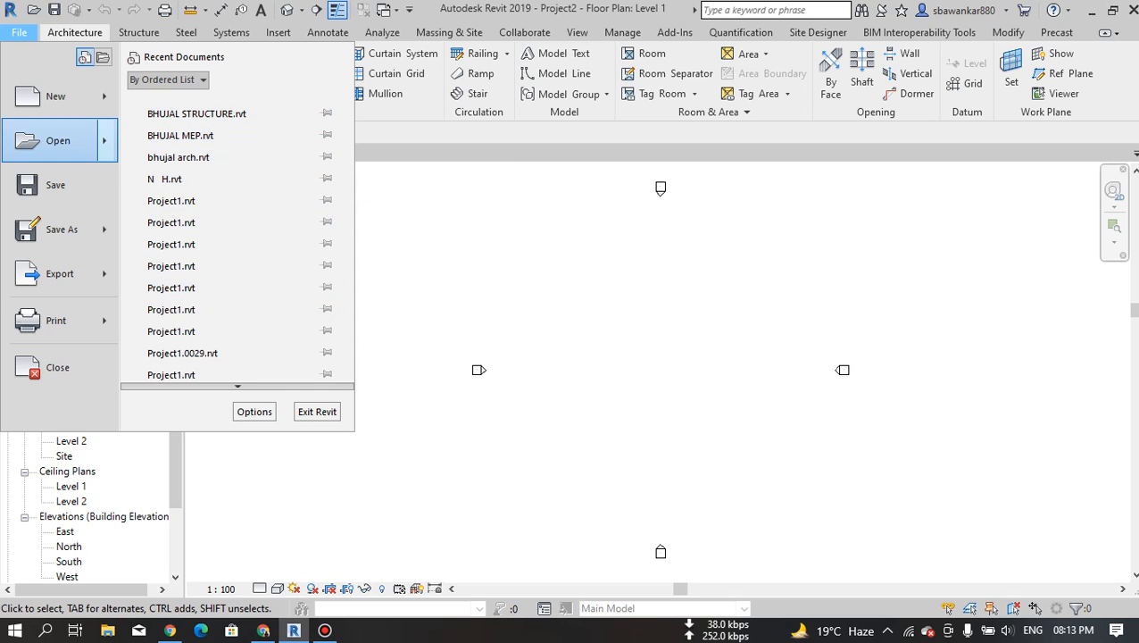
mouse_move(58, 140)
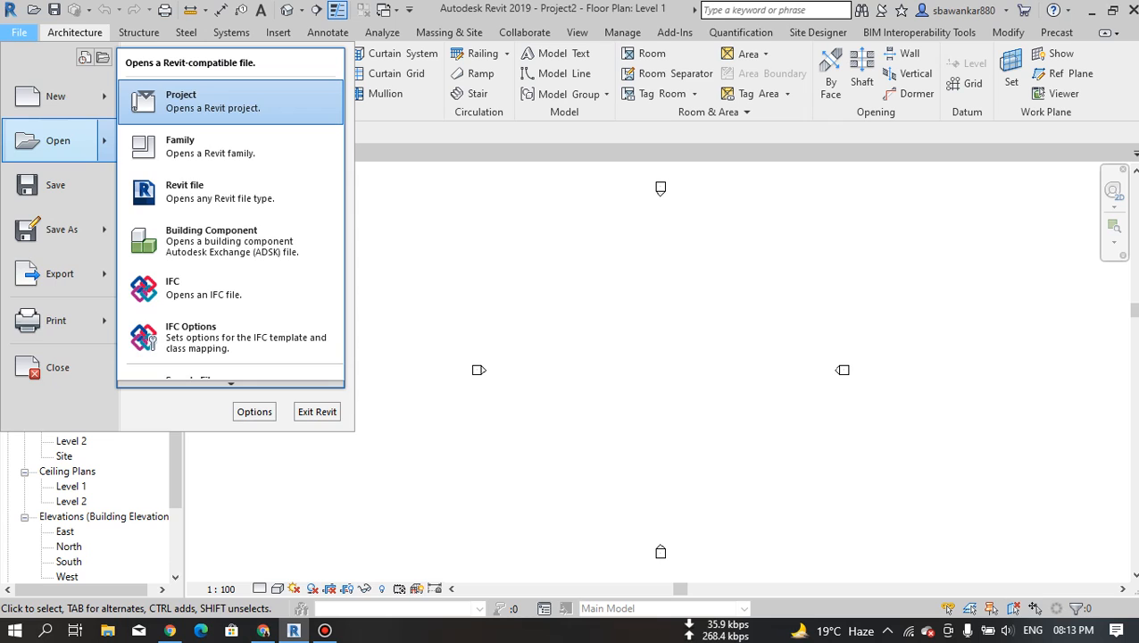
click(181, 100)
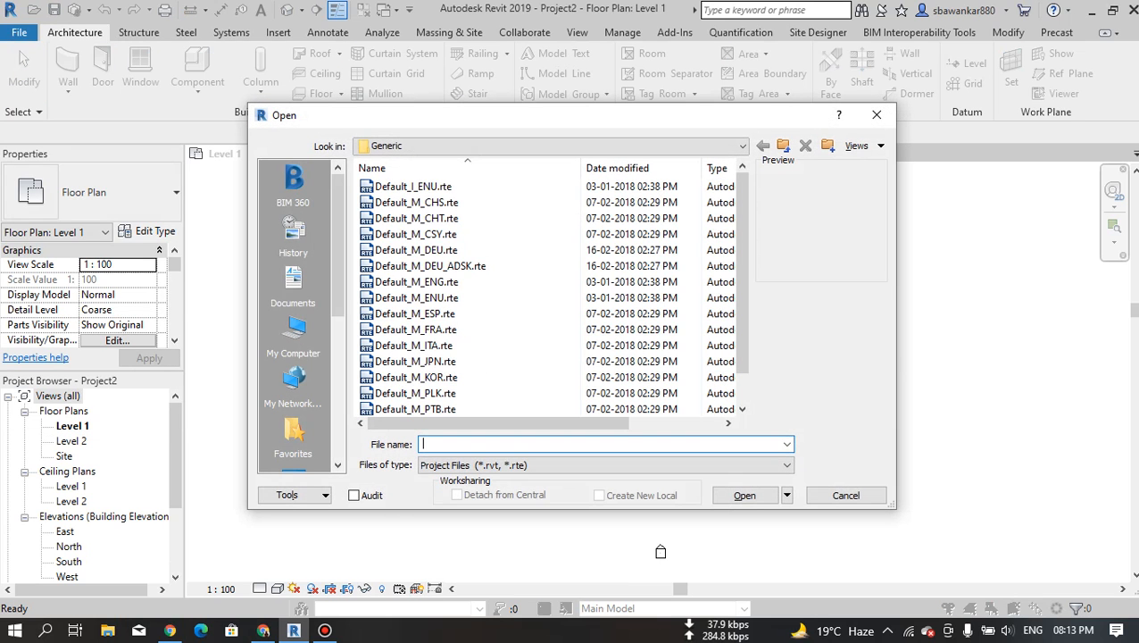
scroll(293, 313, down, 5)
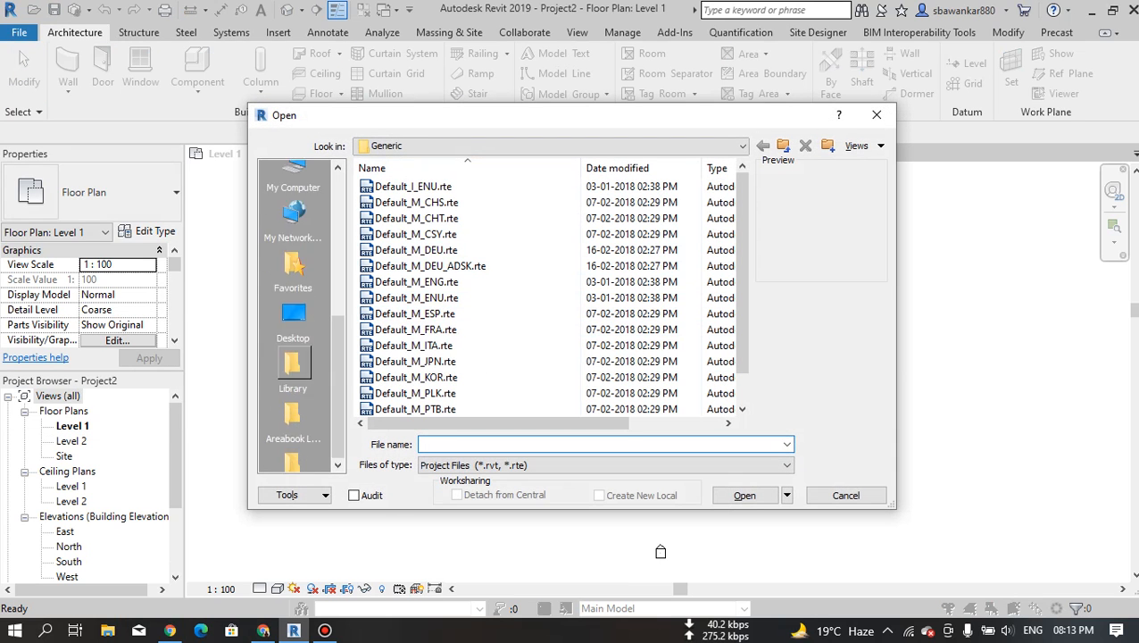
click(293, 183)
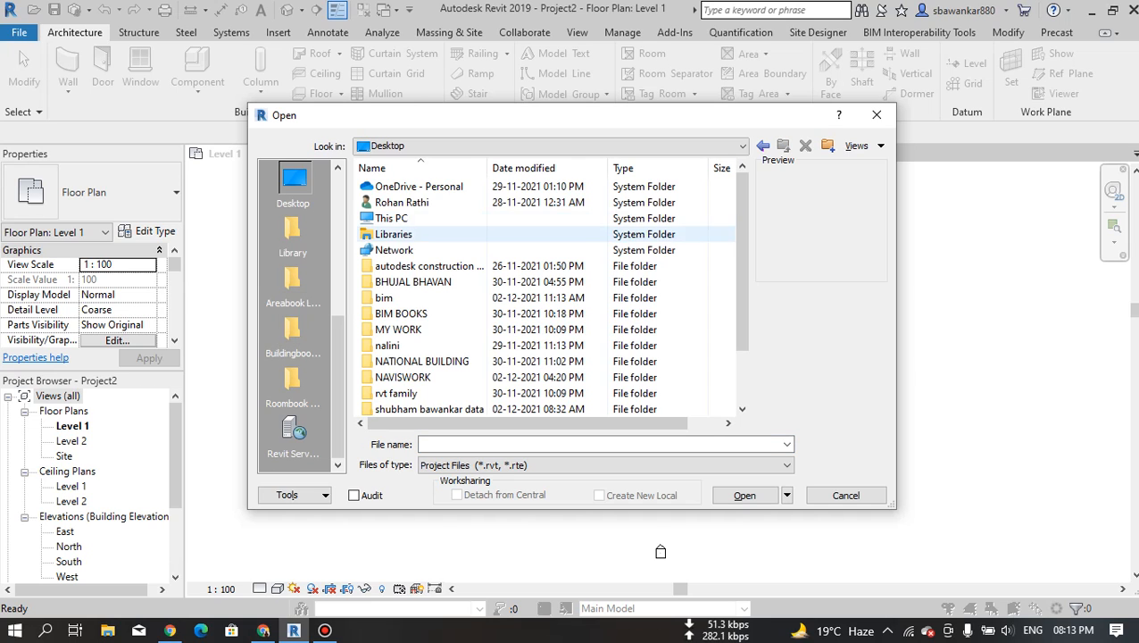
Preview Project1.rvt in the Achitrecture folder of STEEL BUILDING and close the file browser without opening it.
scroll(429, 358, down, 2)
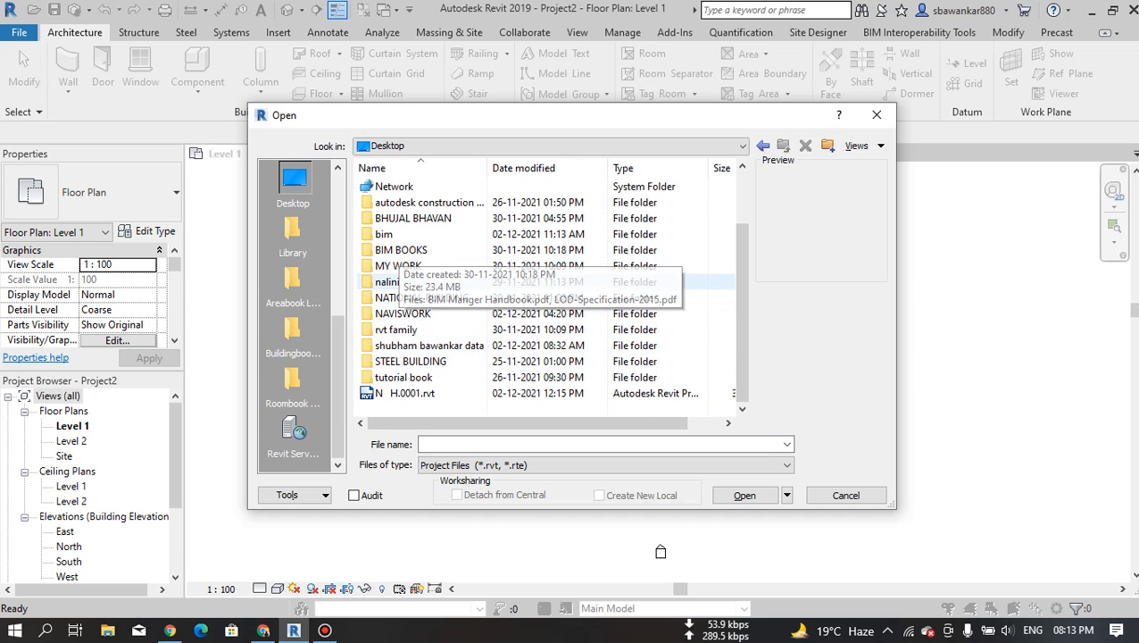
click(410, 361)
double_click(411, 360)
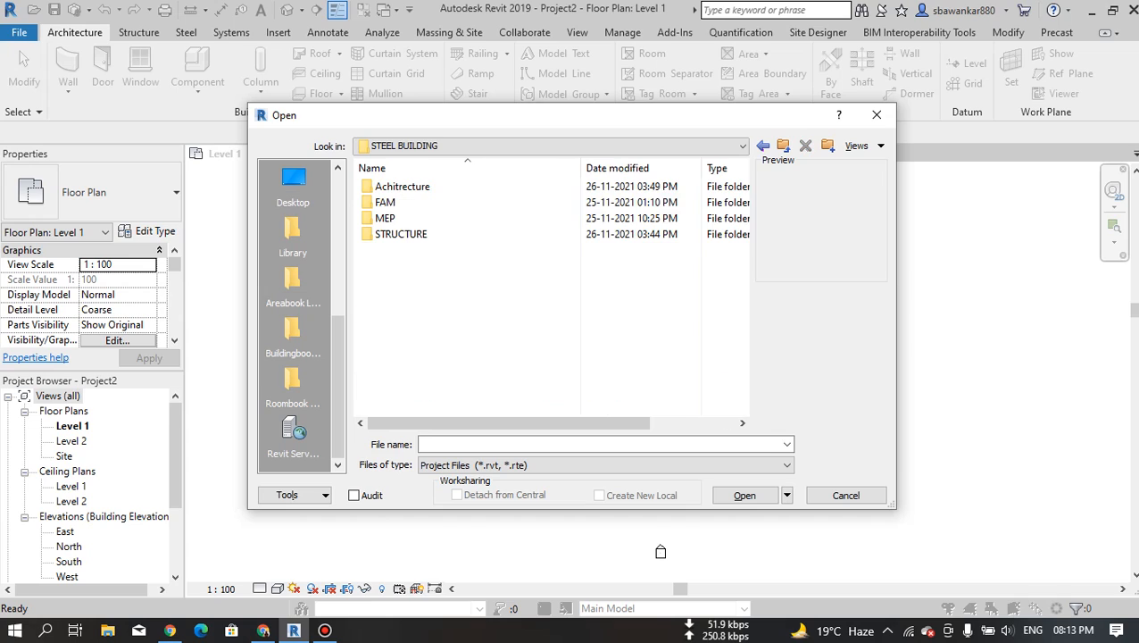
double_click(394, 185)
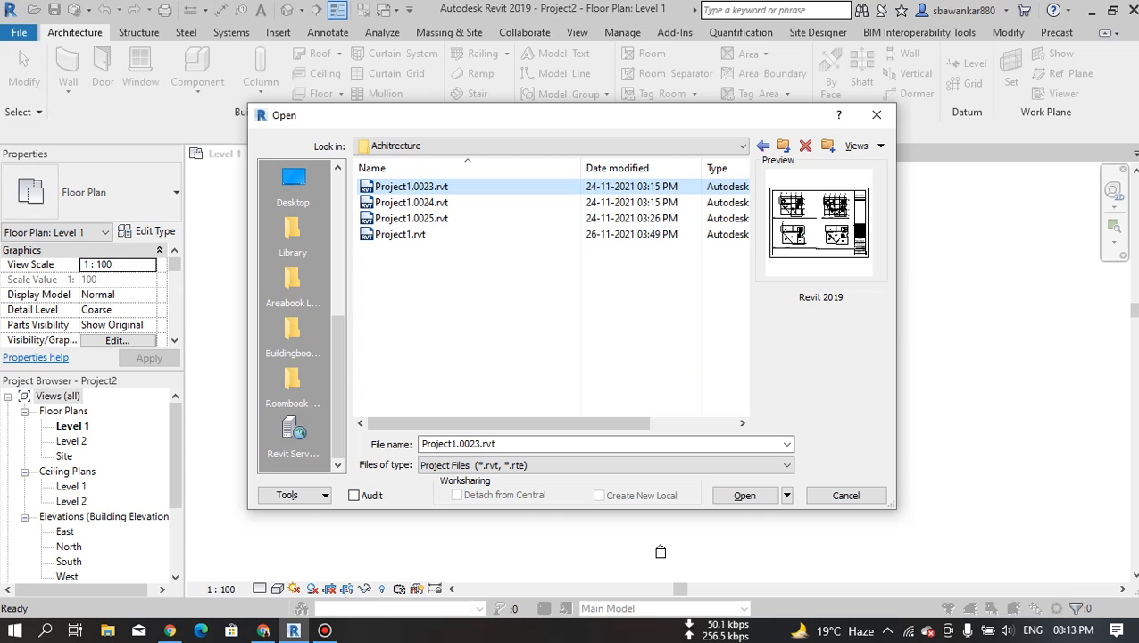
click(400, 234)
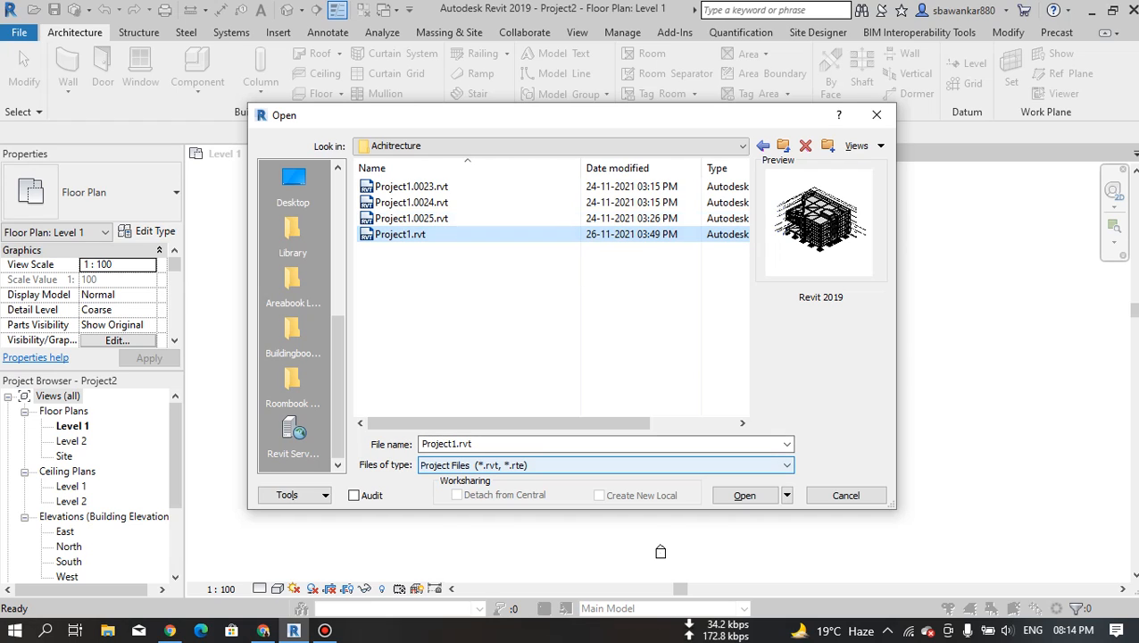
click(877, 114)
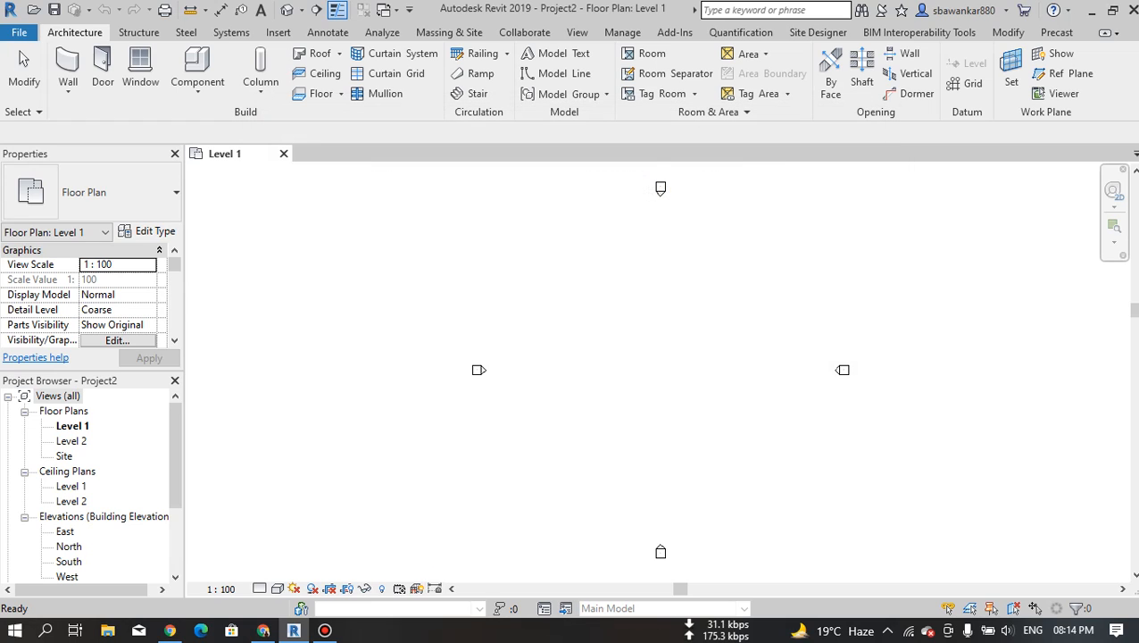
Save the new project to the Desktop as a Revit project file named p project.
click(19, 32)
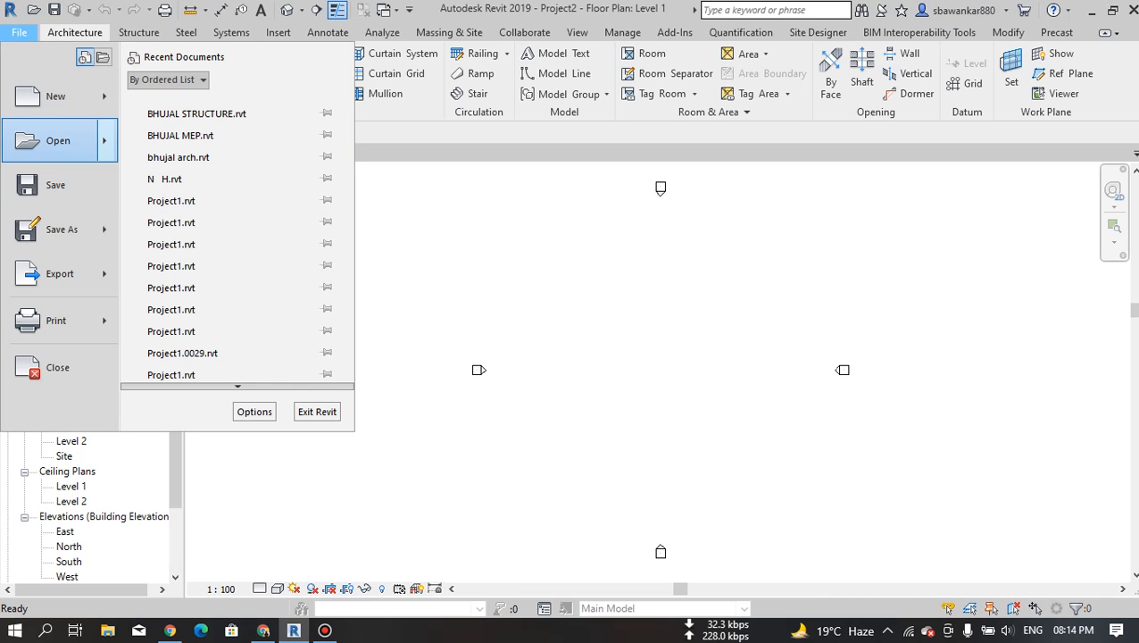
mouse_move(58, 140)
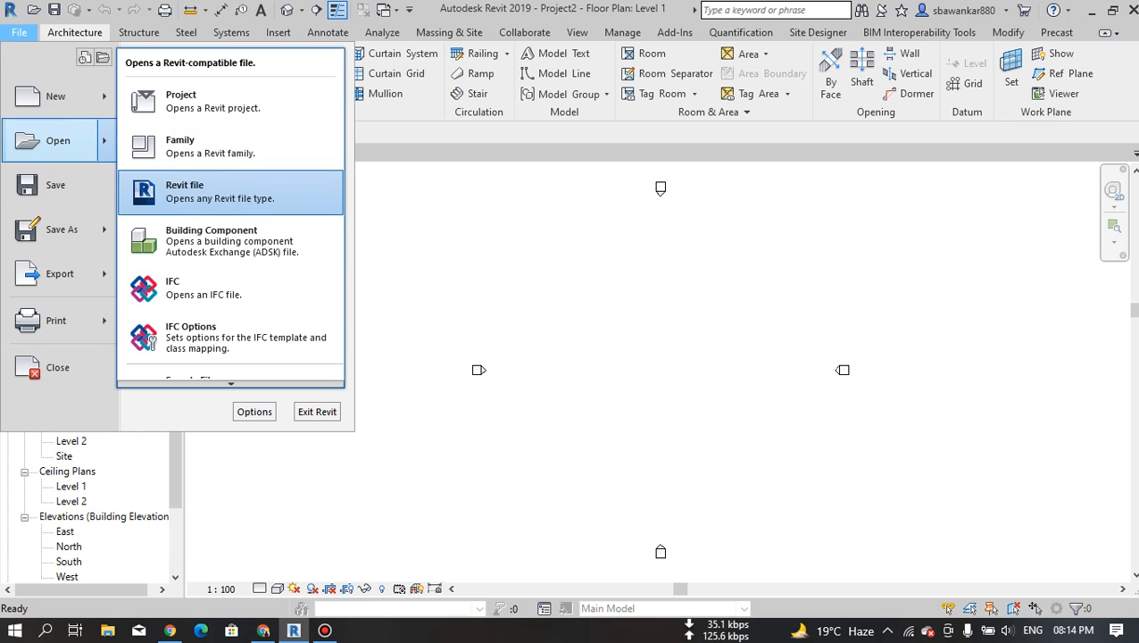
click(56, 185)
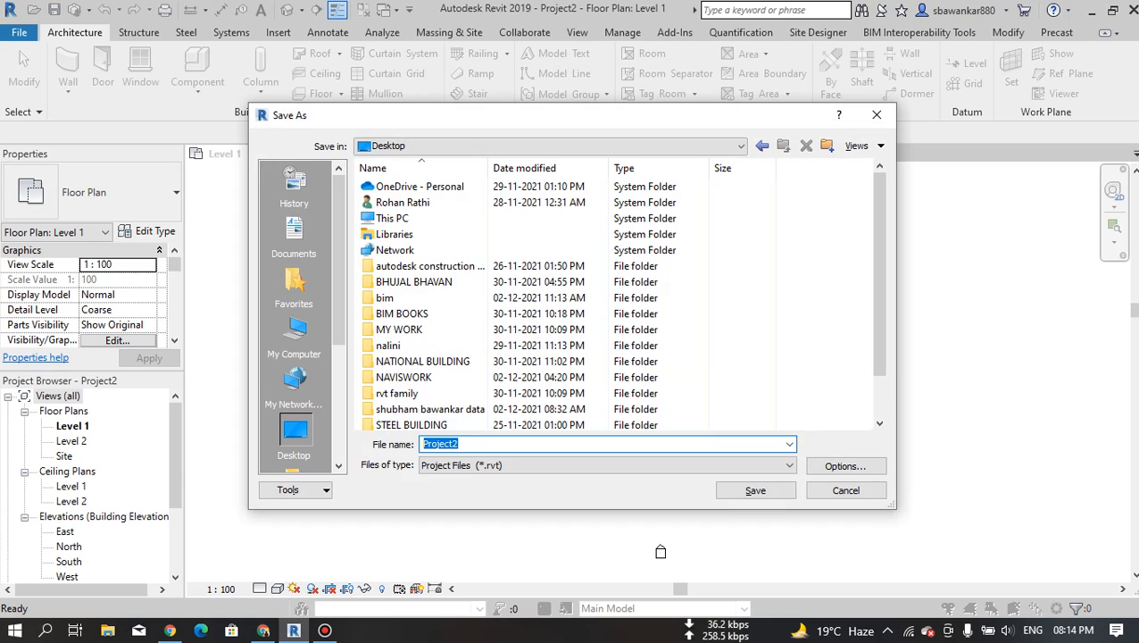
text(pra ctics pro)
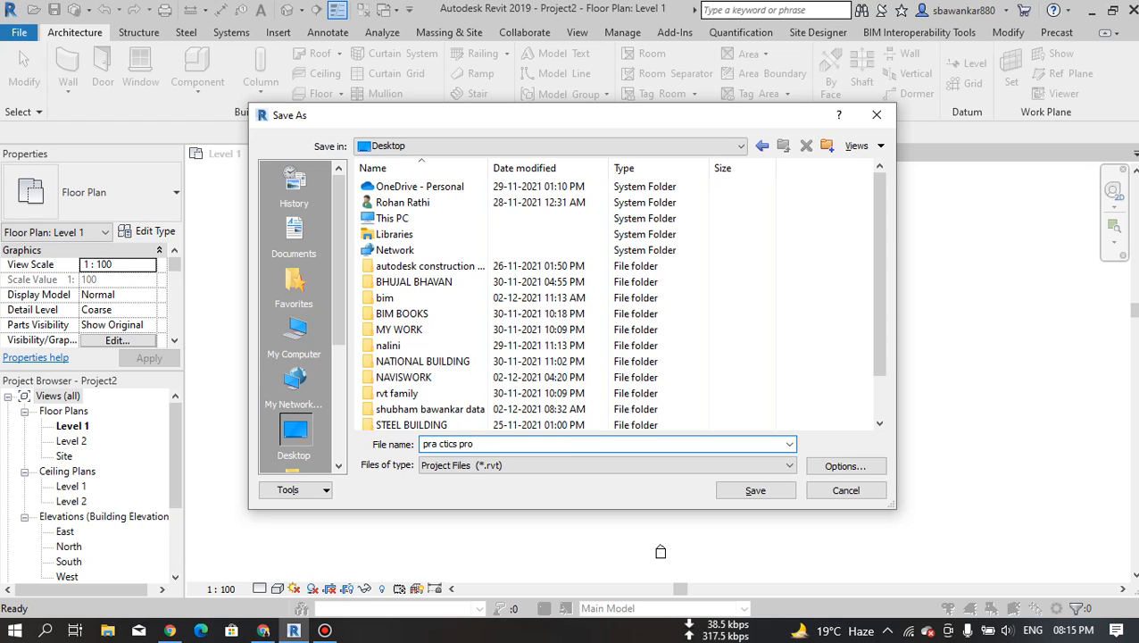
key(BackSpace)
key(BackSpace)
key(BackSpace)
key(BackSpace)
key(BackSpace)
key(BackSpace)
key(BackSpace)
key(BackSpace)
key(BackSpace)
text(project)
key(Tab)
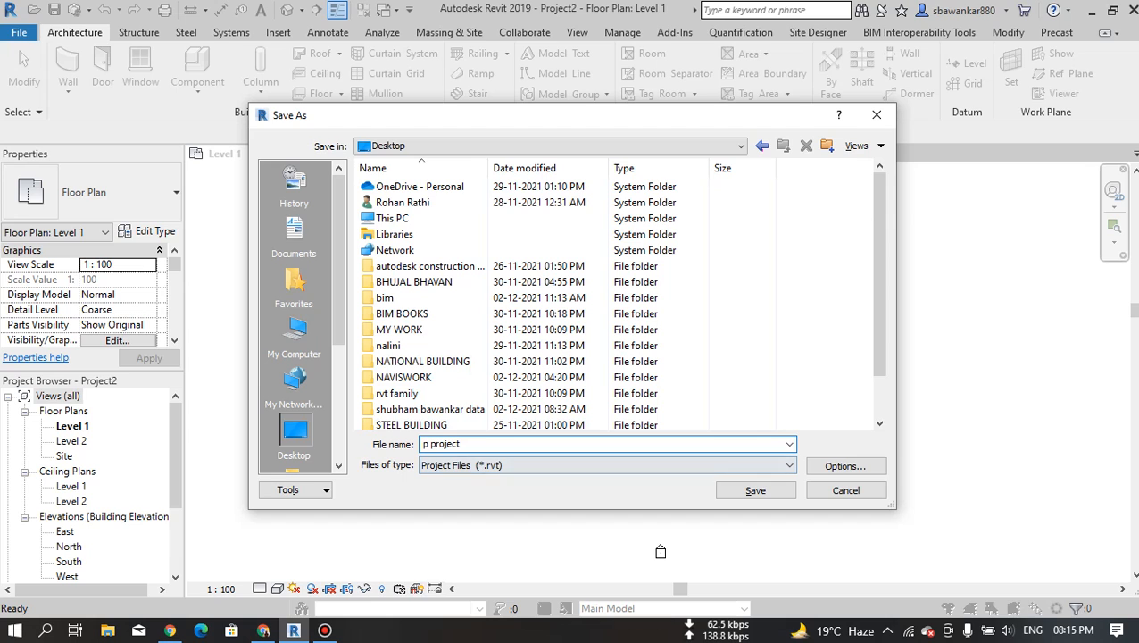
key(Return)
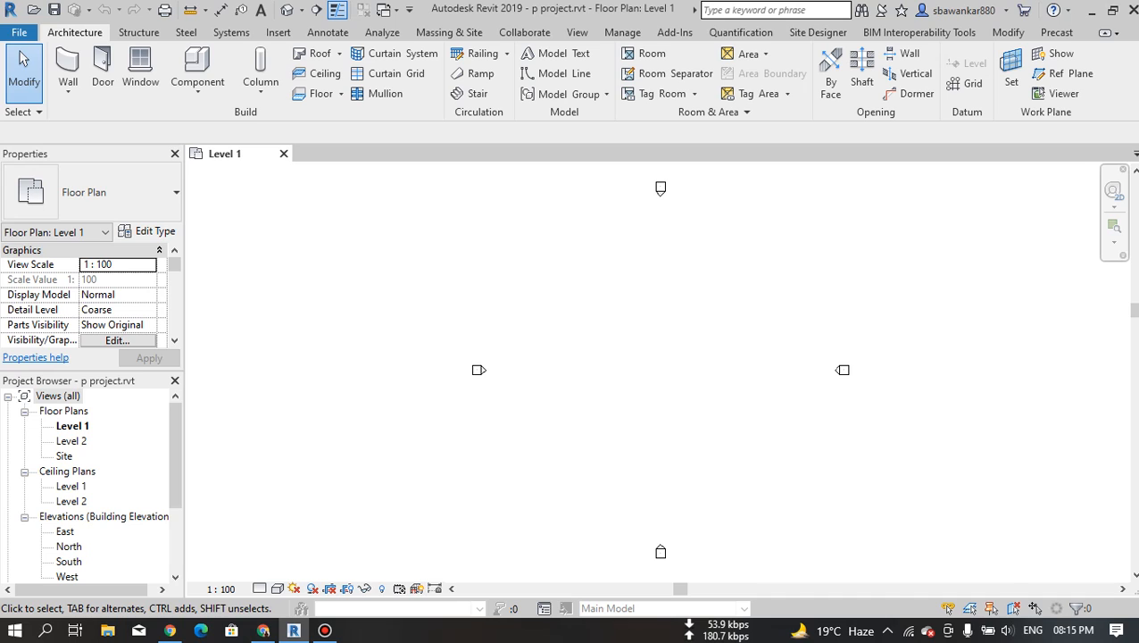
Draw four Generic - 200mm walls enclosing a room about 8000 by 11000 mm, with the upper wall overrunning the room's left corner.
click(68, 72)
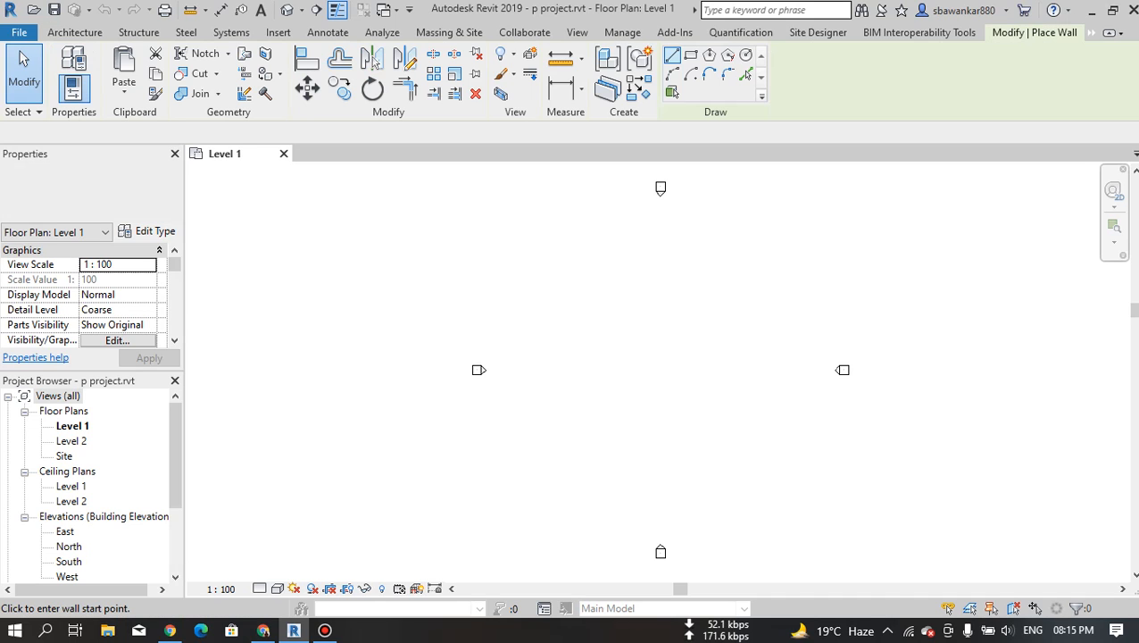
click(565, 308)
click(753, 308)
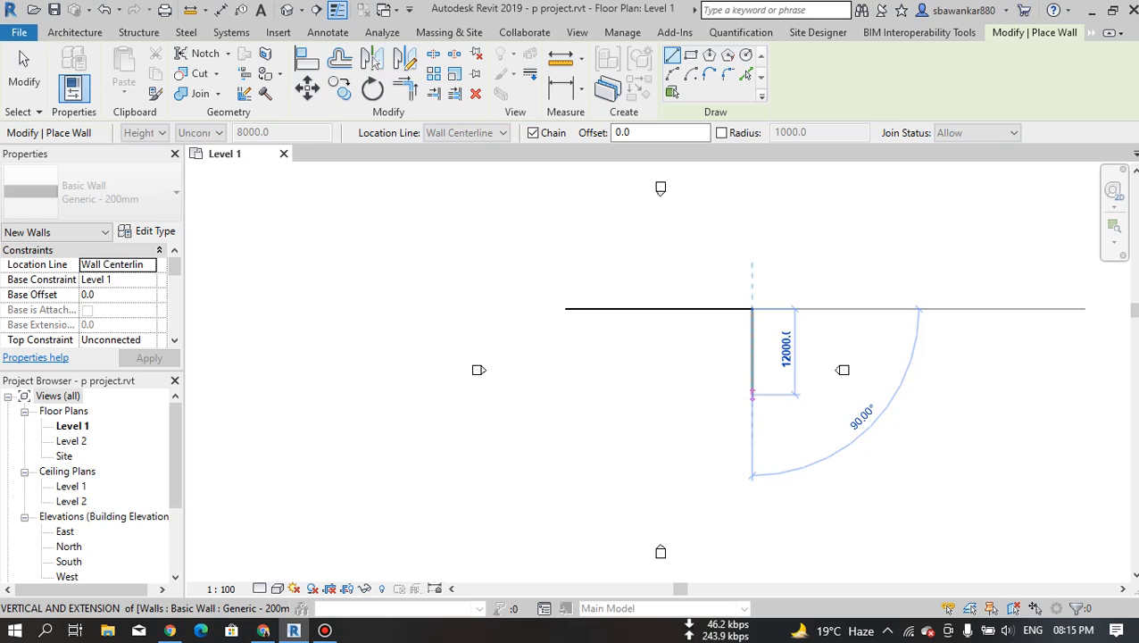
click(753, 386)
click(694, 386)
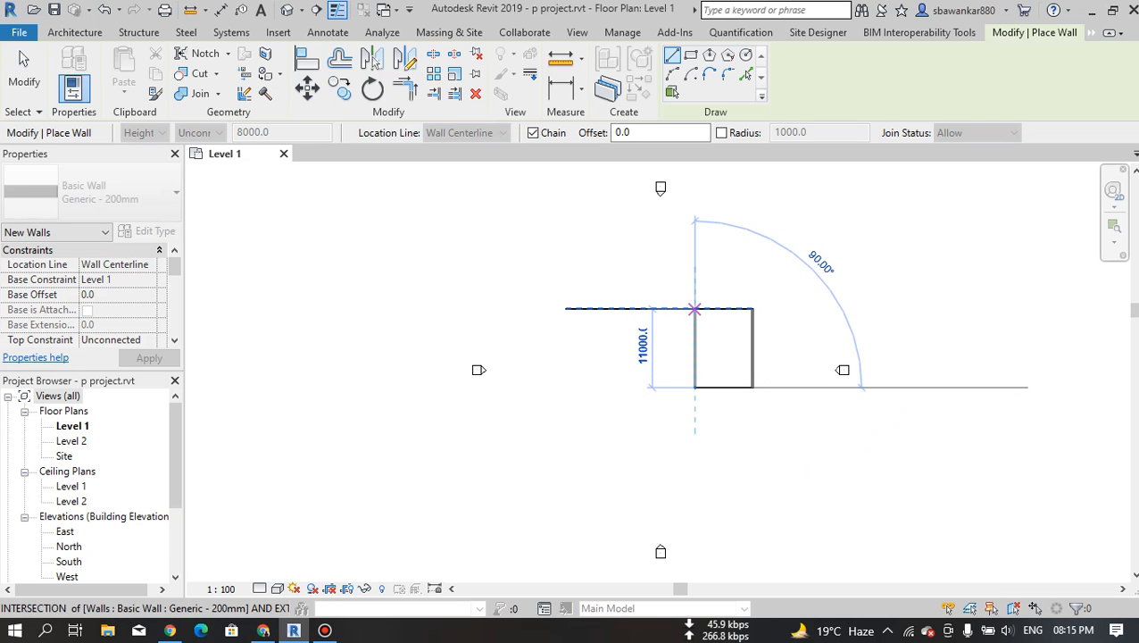
click(695, 308)
scroll(759, 330, up, 5)
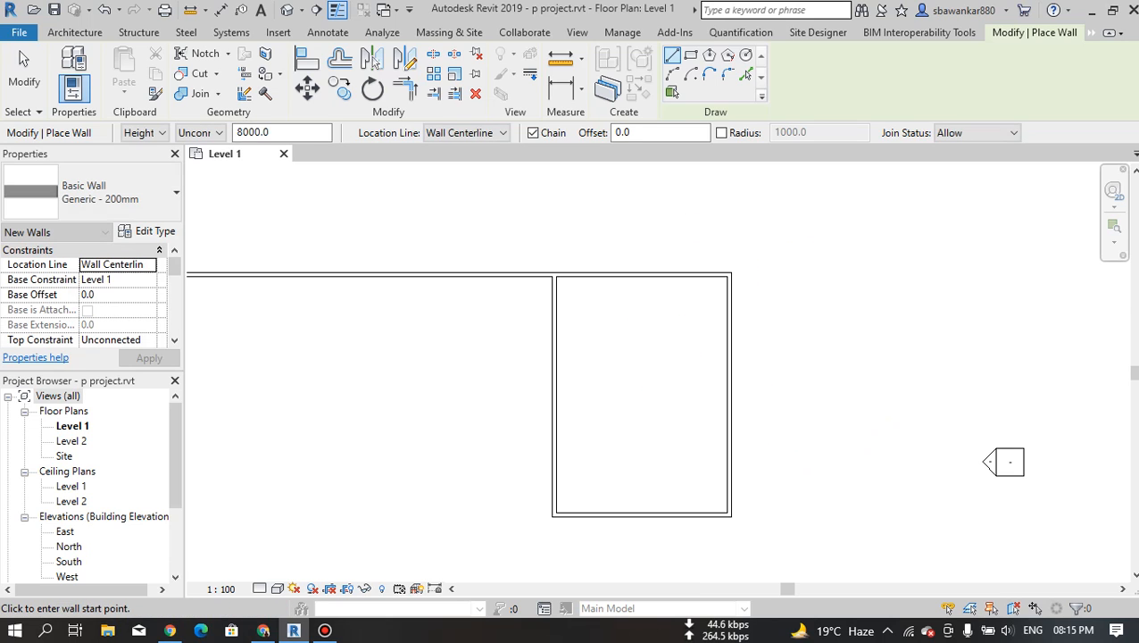
key(Escape)
key(Escape)
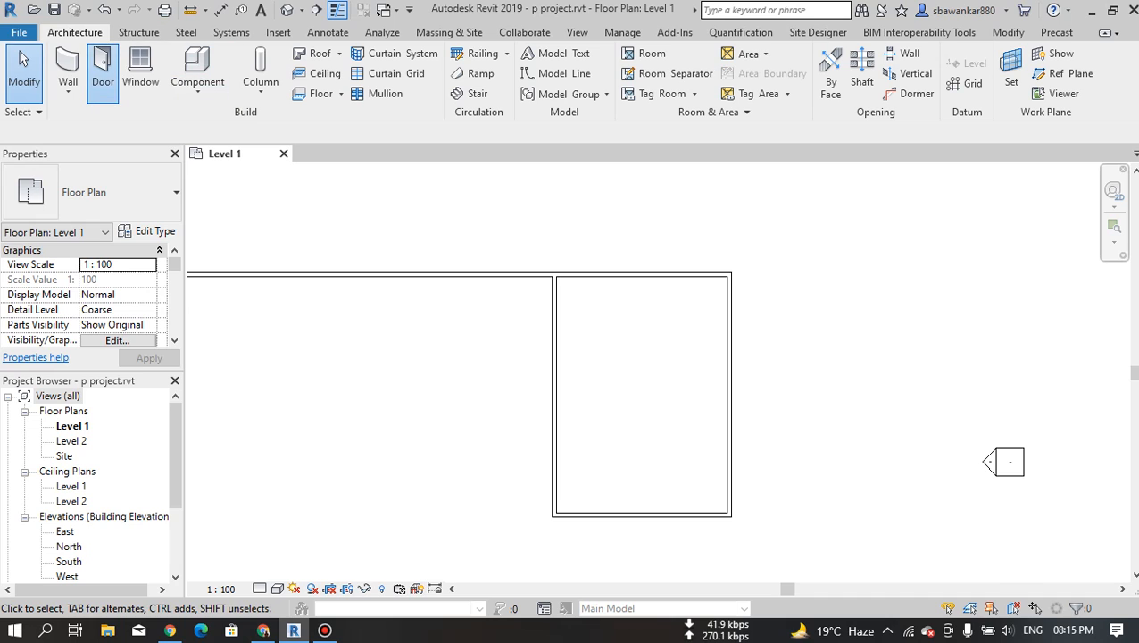
Place M_Single-Flush 0915 x 2134mm doors in the room's left wall, 4000 mm below the upper wall, and upper wall, 3300 mm from the left wall.
click(103, 71)
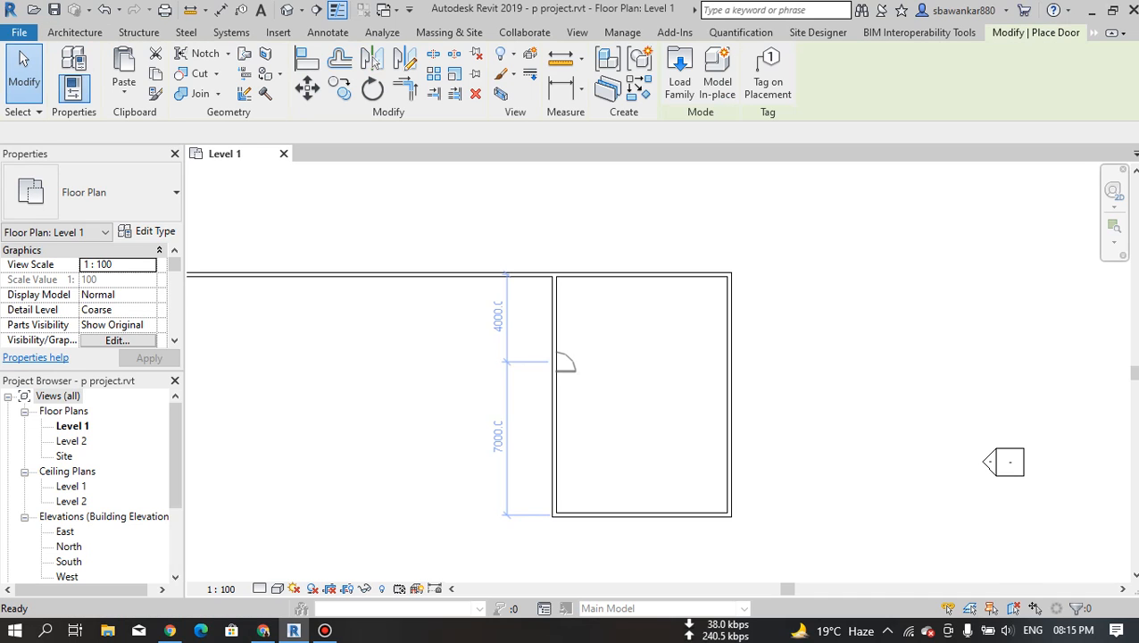
click(564, 363)
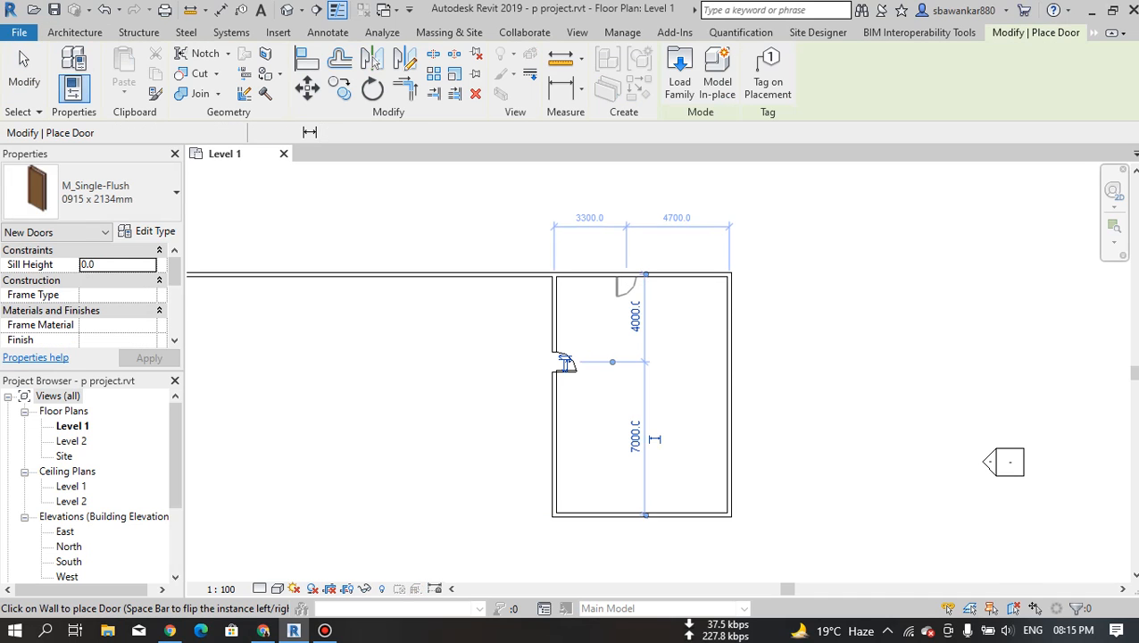
click(625, 276)
key(Escape)
key(Escape)
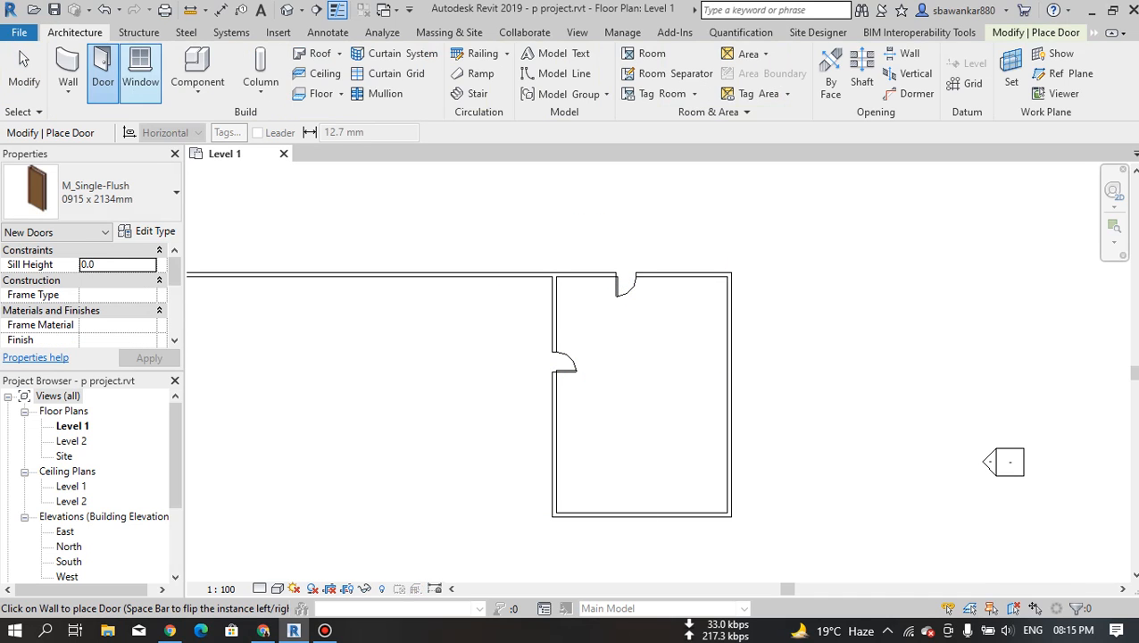
Place M_Fixed 0406 x 0610mm windows in the room's lower and right walls.
click(140, 71)
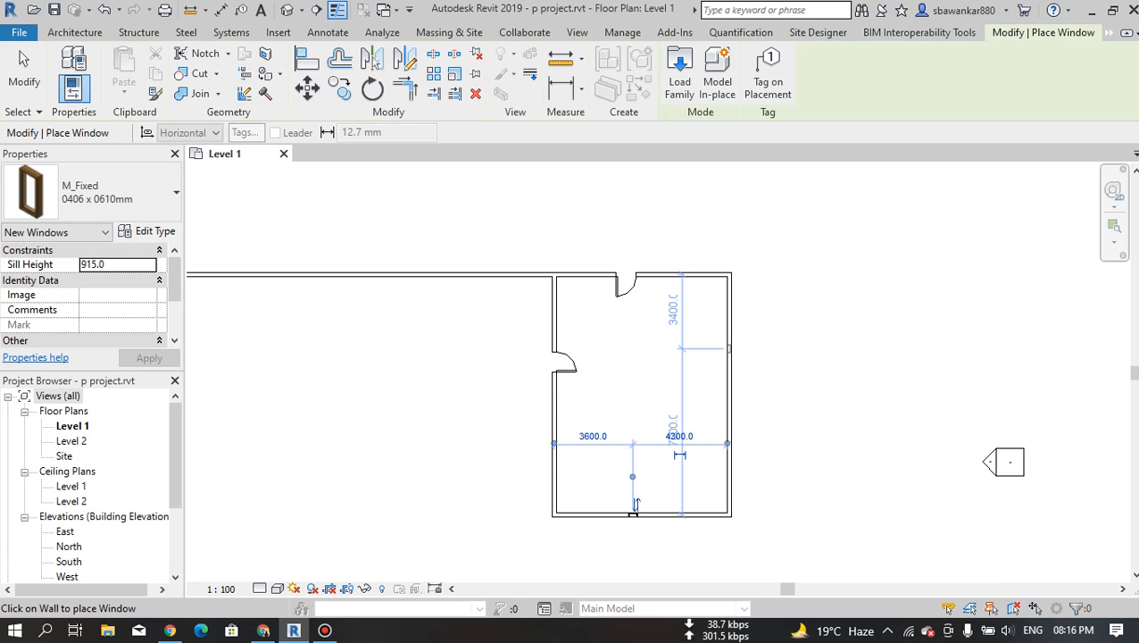
click(729, 342)
key(Escape)
key(Escape)
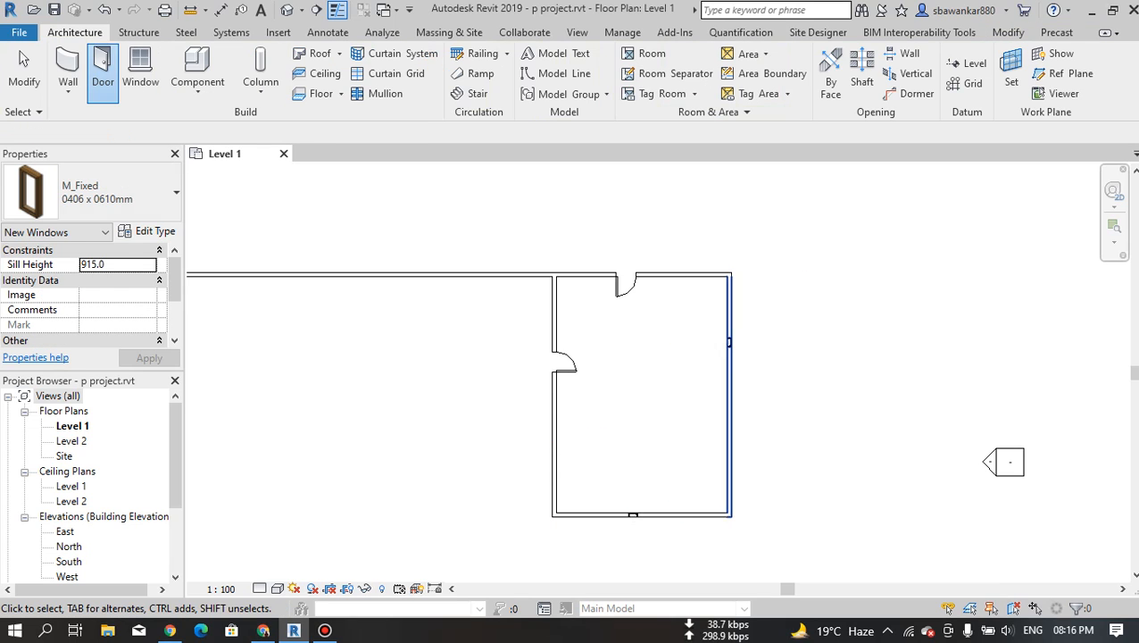
Trim the overrunning upper wall to the left wall so they meet in a clean corner.
scroll(742, 360, up, 2)
scroll(469, 273, down, 2)
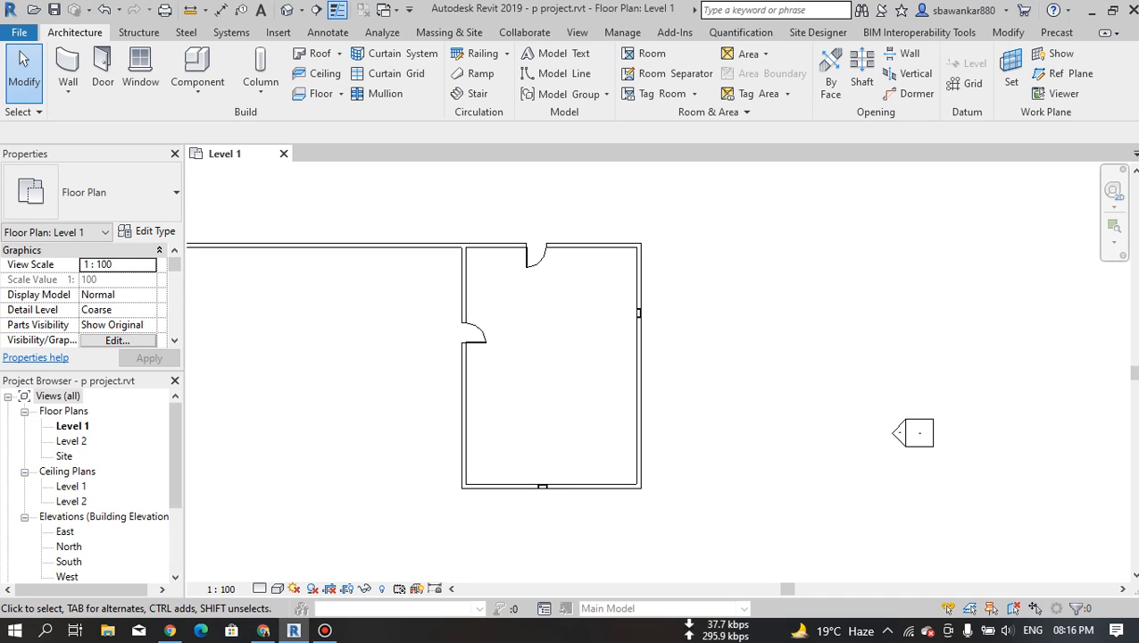
key(t)
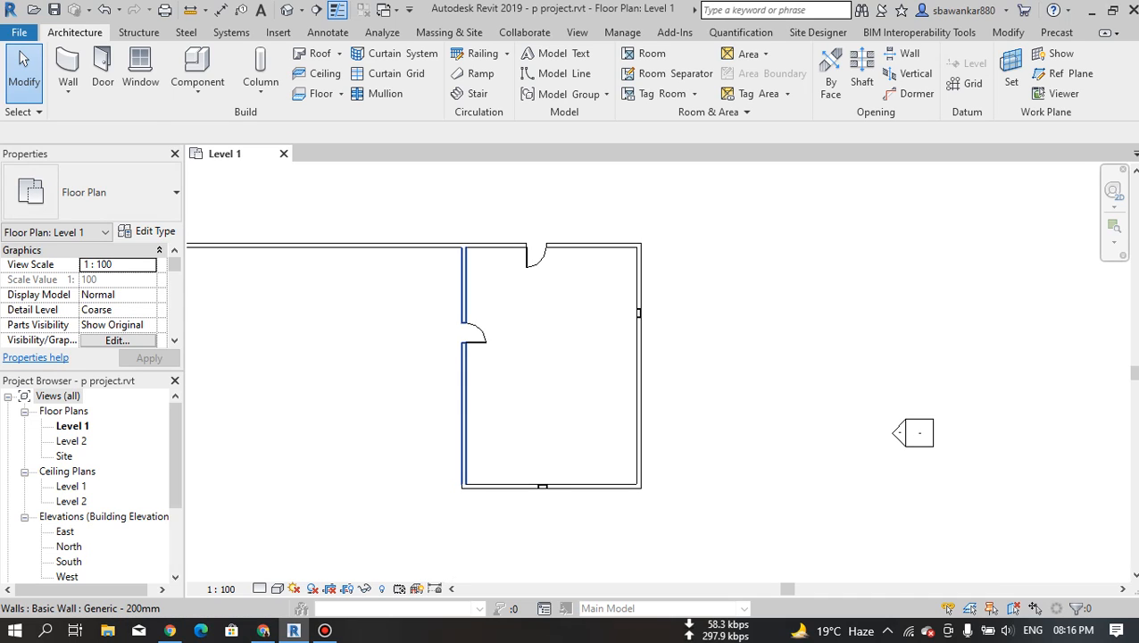
click(464, 402)
key(t)
key(r)
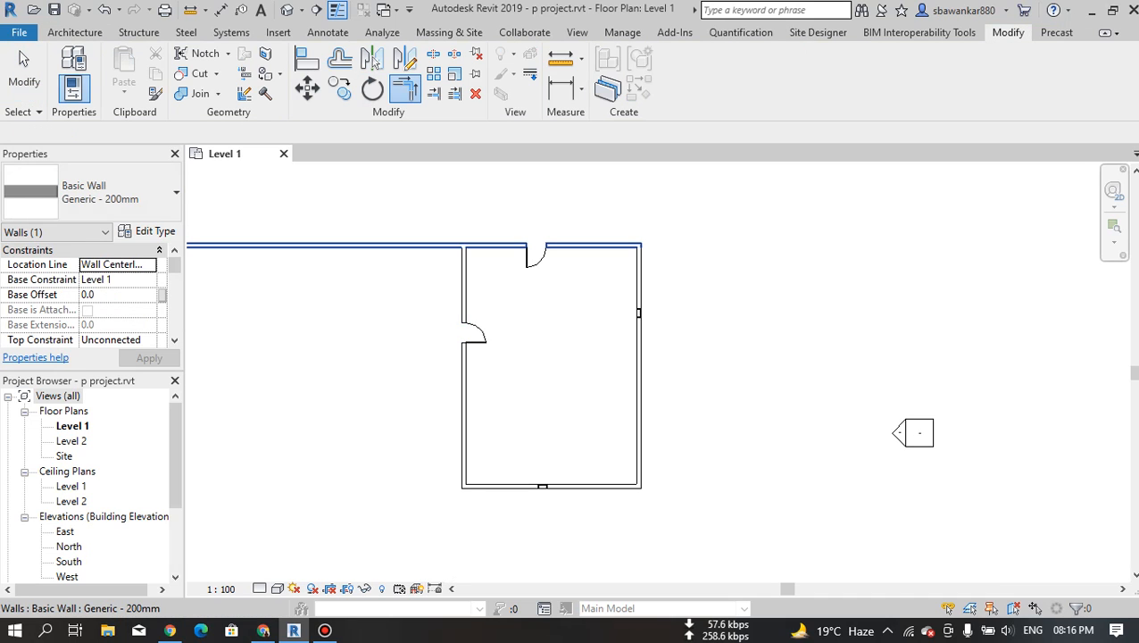
key(Escape)
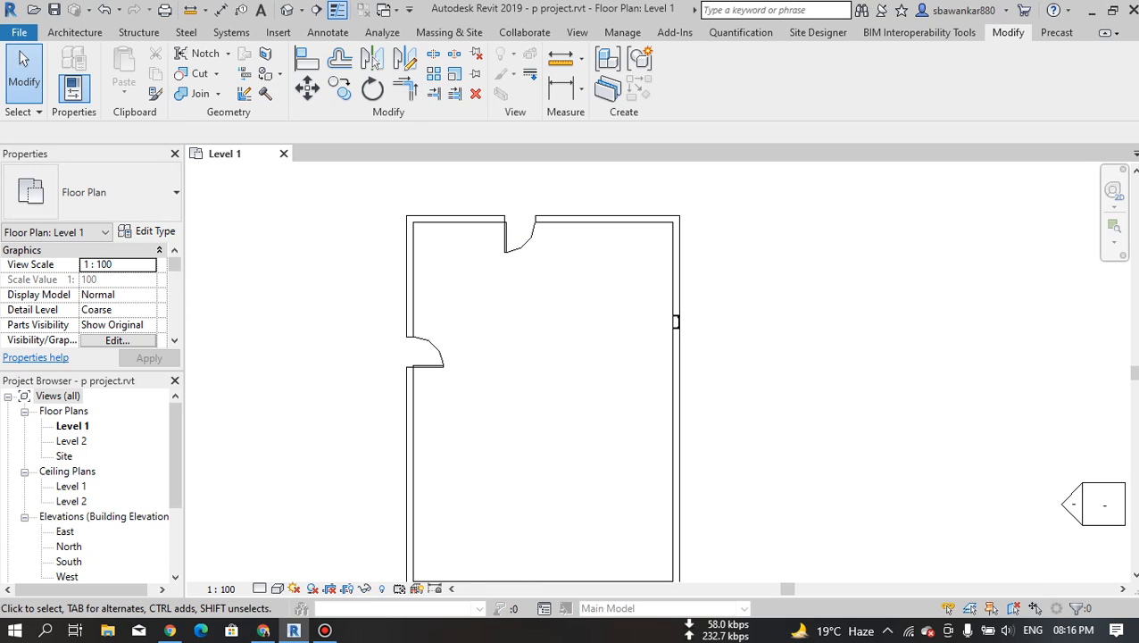
Open the default 3D view and set its visual style to Shaded.
key(z)
key(f)
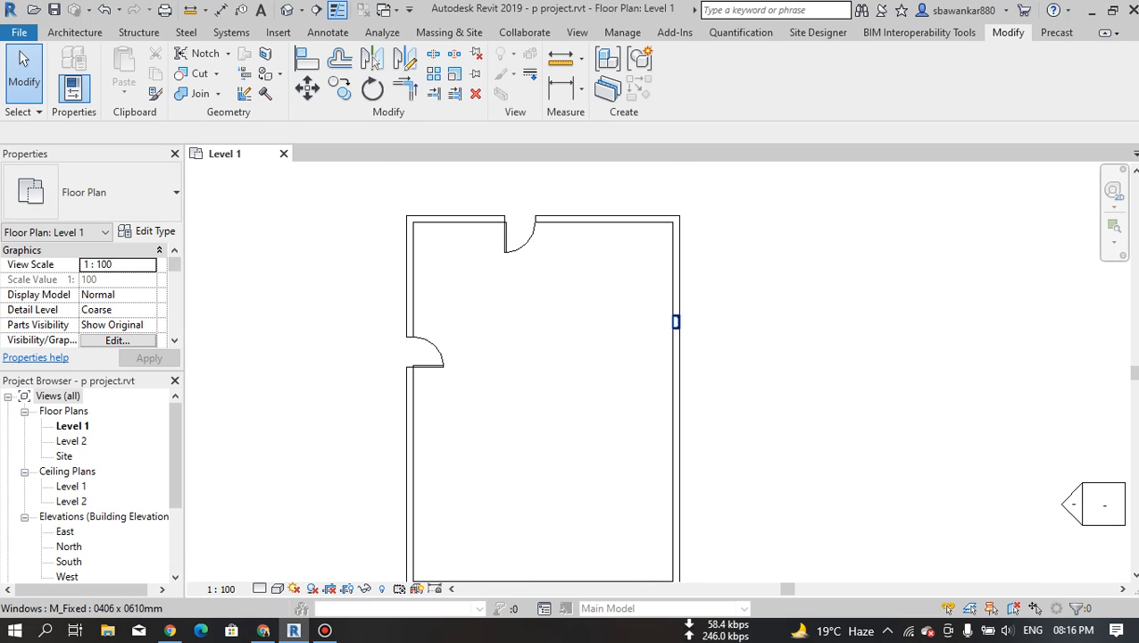
scroll(675, 321, up, 3)
key(3)
key(d)
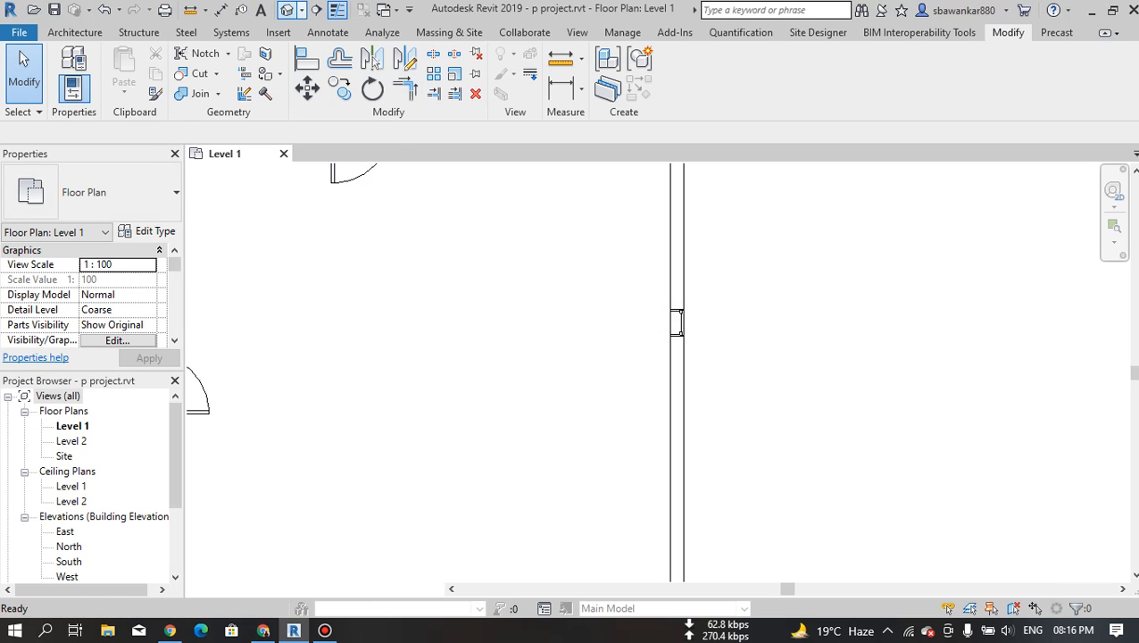
scroll(798, 462, up, 10)
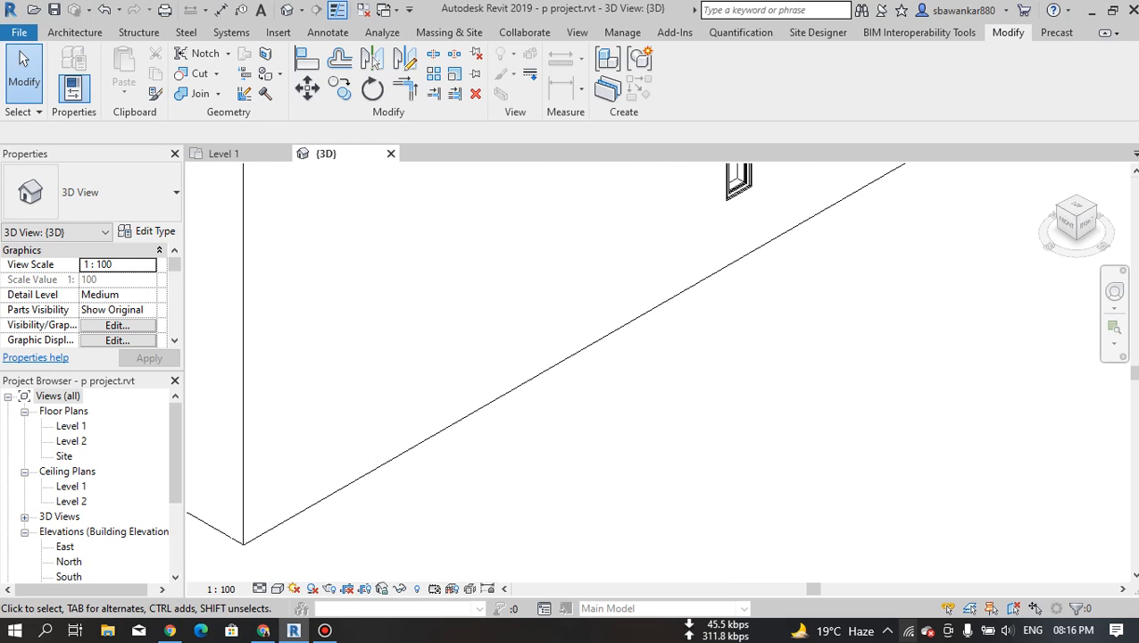
click(277, 589)
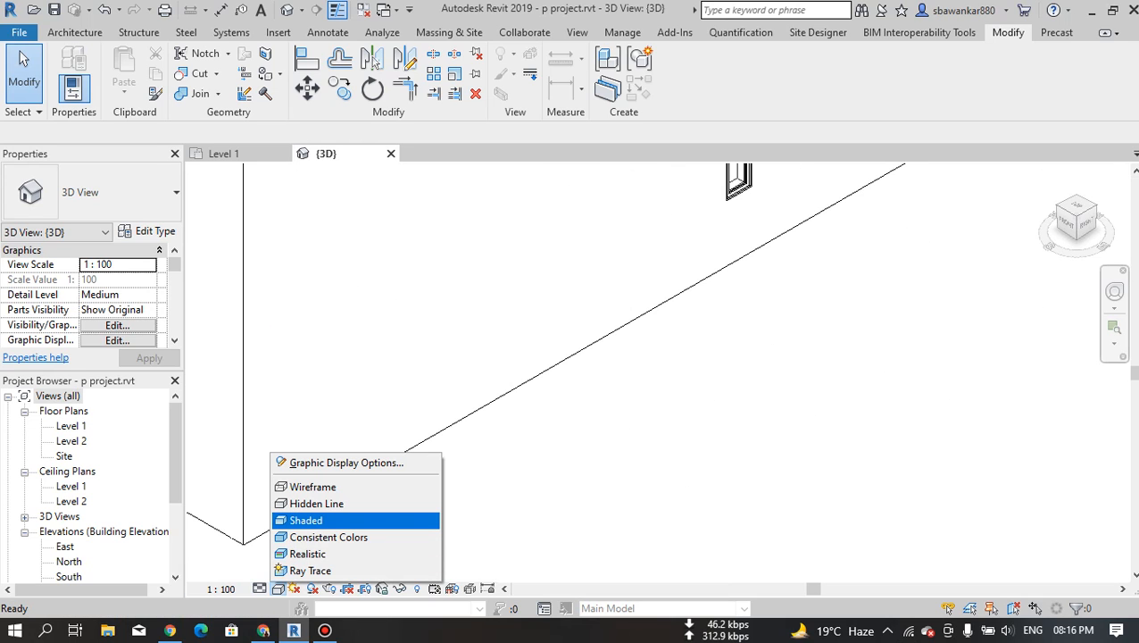
click(306, 520)
Examine the shaded room from several sides, including the left wall's door and the windows, and briefly check the left wall's properties.
scroll(665, 205, down, 3)
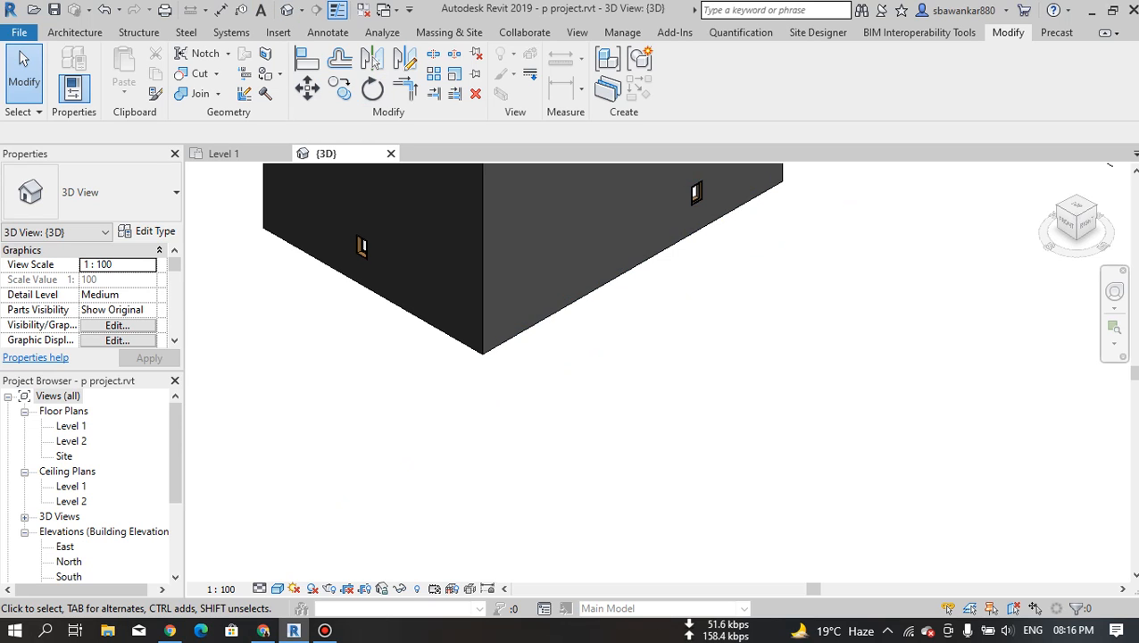
shift+middle_drag(344, 426, 589, 406)
scroll(433, 413, down, 3)
scroll(433, 412, down, 2)
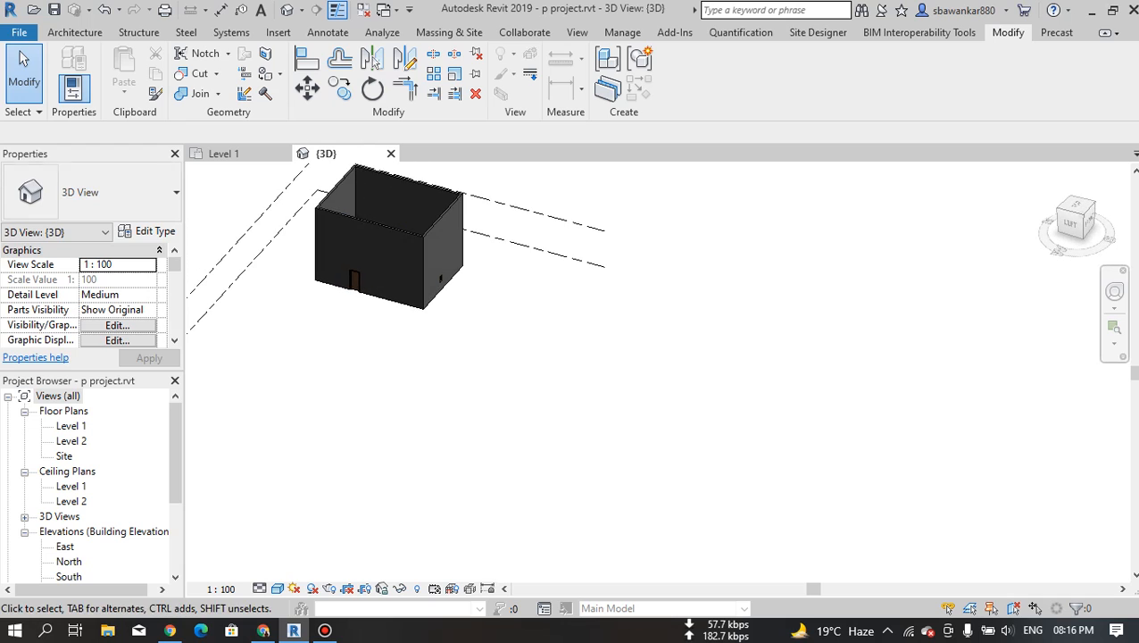
scroll(347, 259, up, 3)
shift+middle_drag(347, 259, 404, 258)
scroll(320, 306, up, 3)
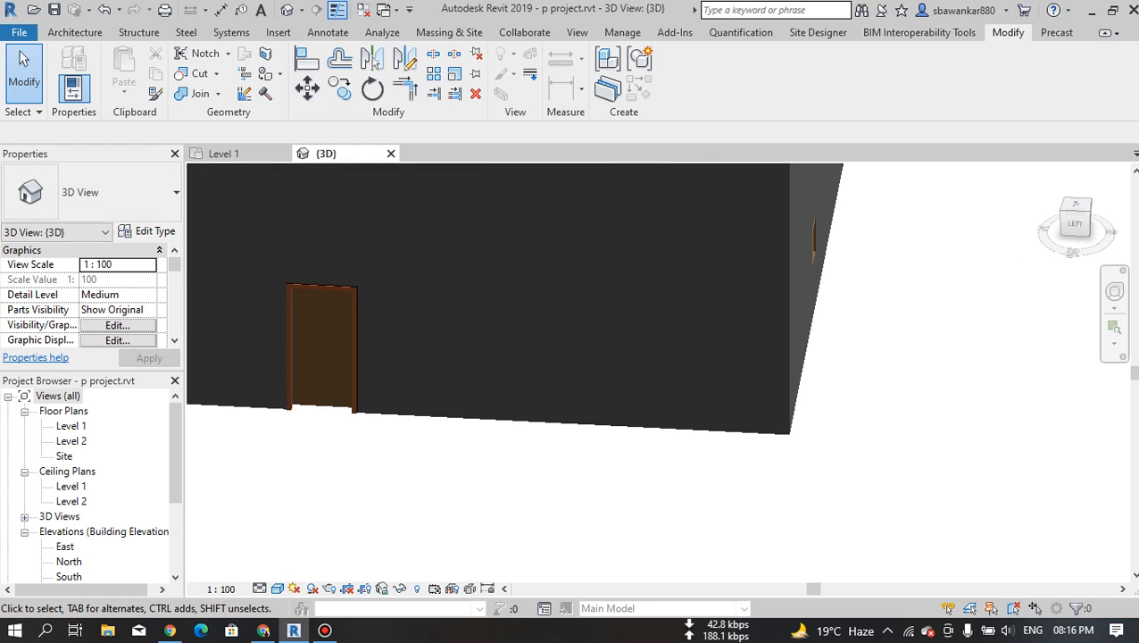
scroll(307, 323, up, 3)
shift+middle_drag(307, 323, 285, 323)
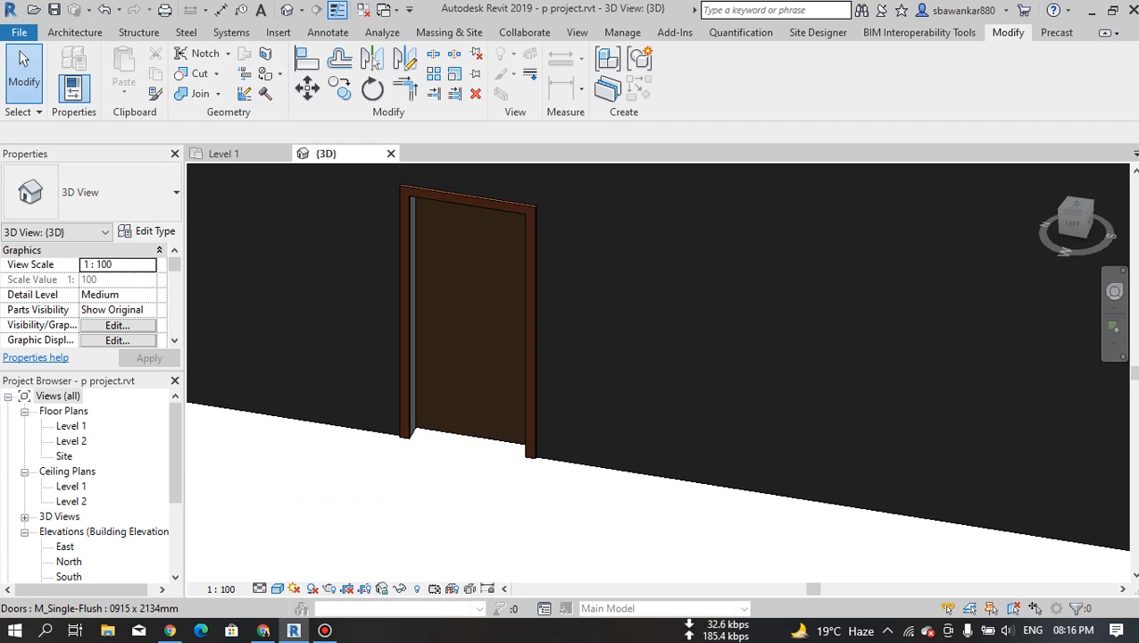
shift+middle_drag(474, 321, 527, 319)
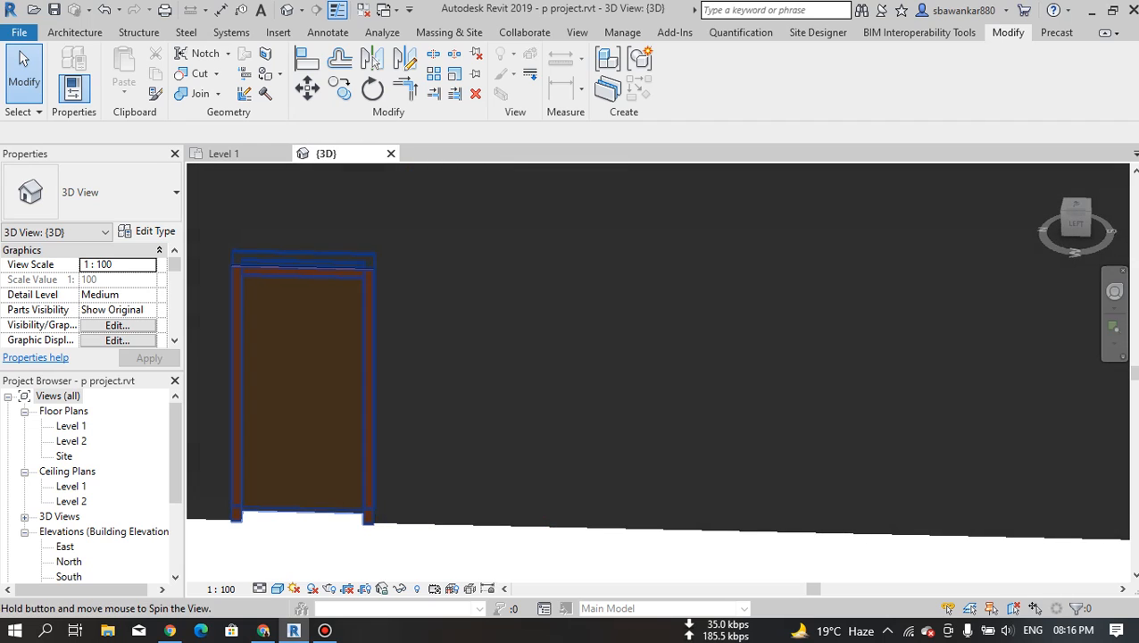
scroll(374, 310, down, 2)
shift+middle_drag(360, 277, 386, 273)
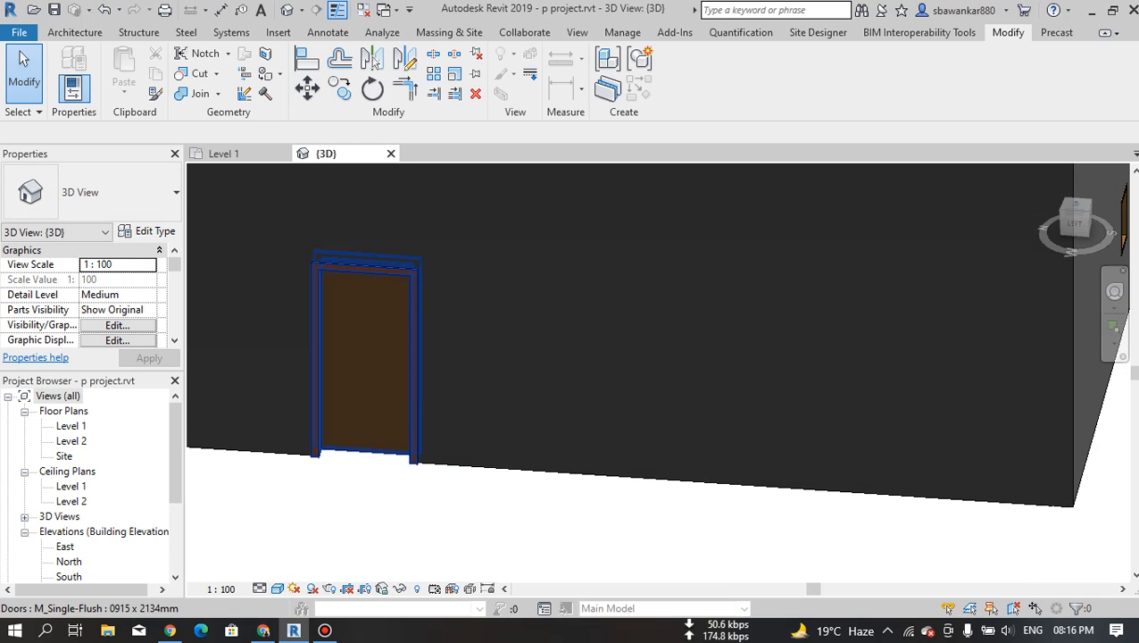
scroll(413, 310, down, 4)
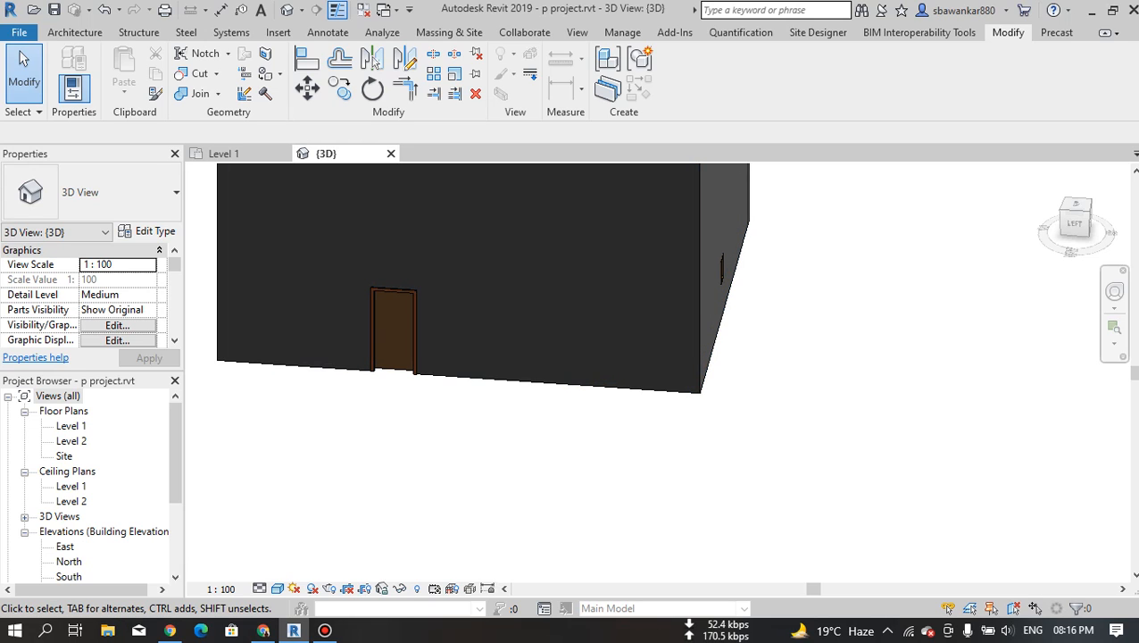
scroll(608, 442, down, 2)
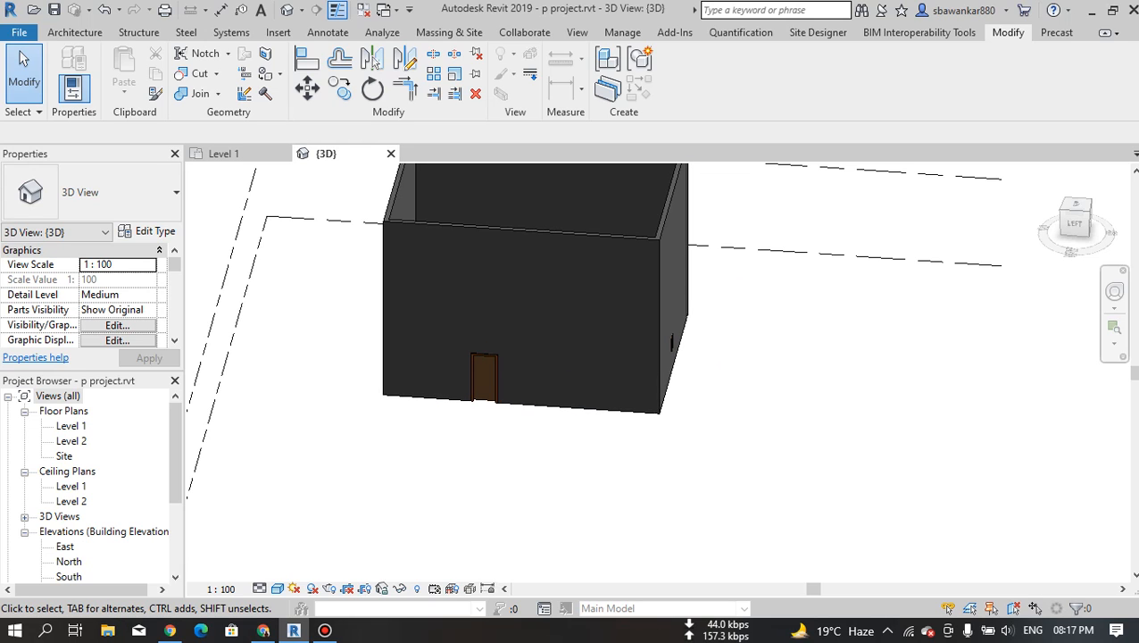
shift+middle_drag(607, 442, 572, 375)
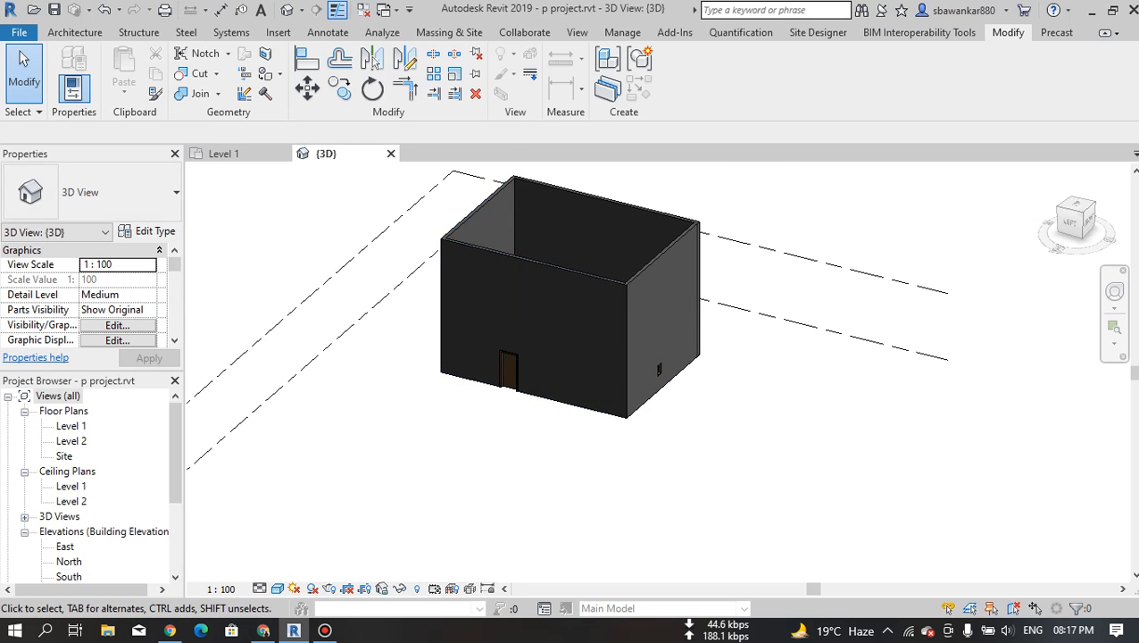
click(536, 286)
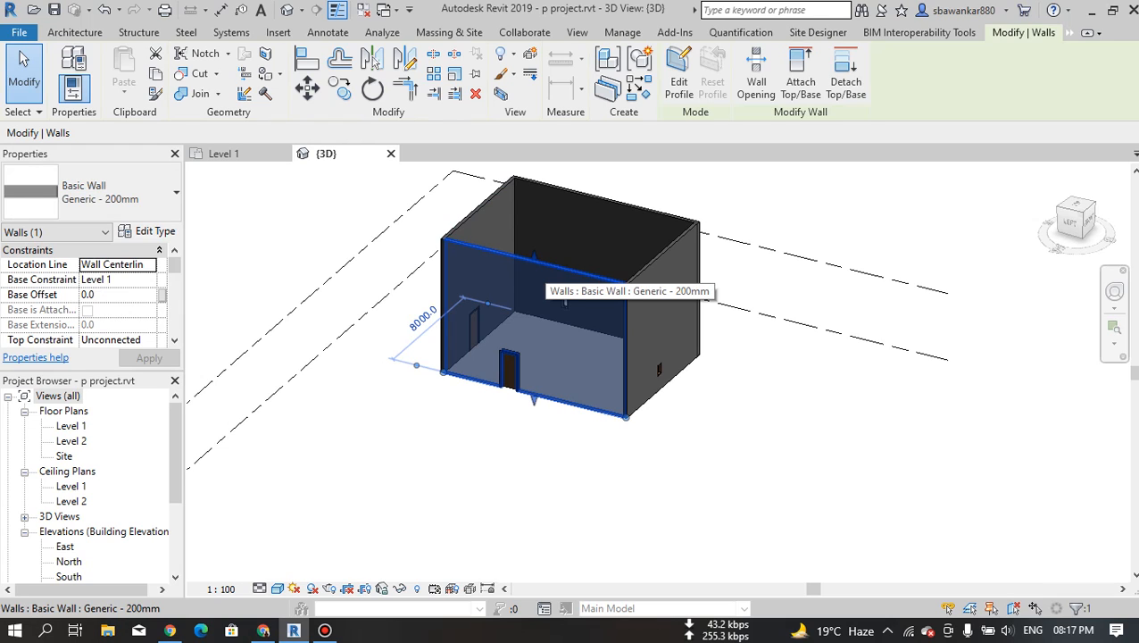
key(Escape)
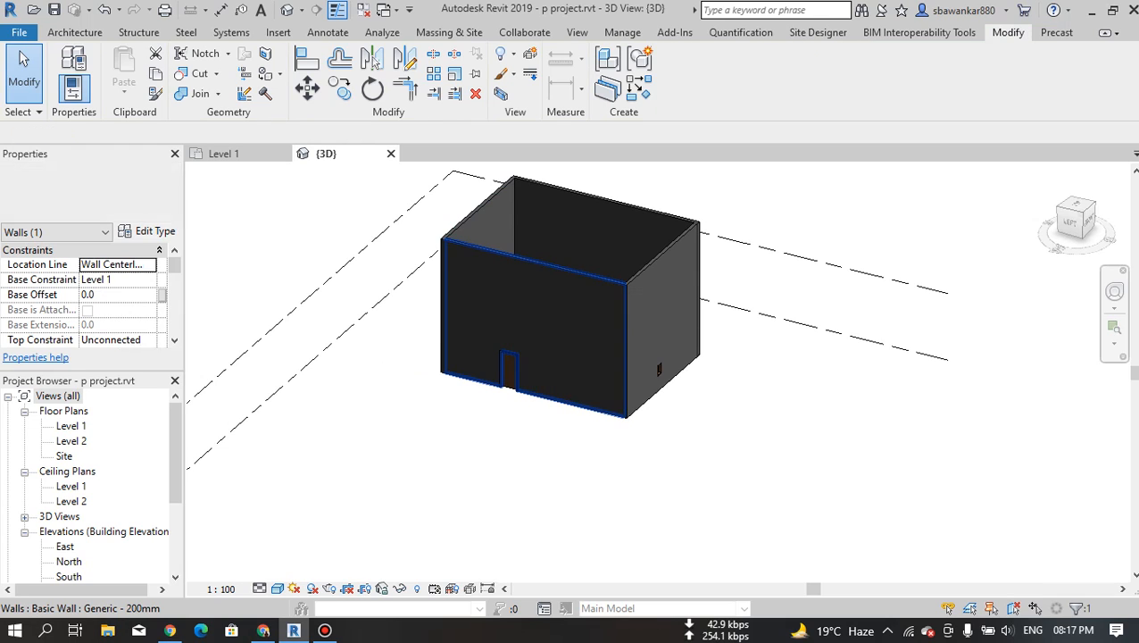
Delete the whole room, including its walls, door and windows, from the 3D view.
scroll(440, 329, down, 4)
shift+middle_drag(439, 330, 469, 366)
drag(390, 177, 593, 399)
key(Delete)
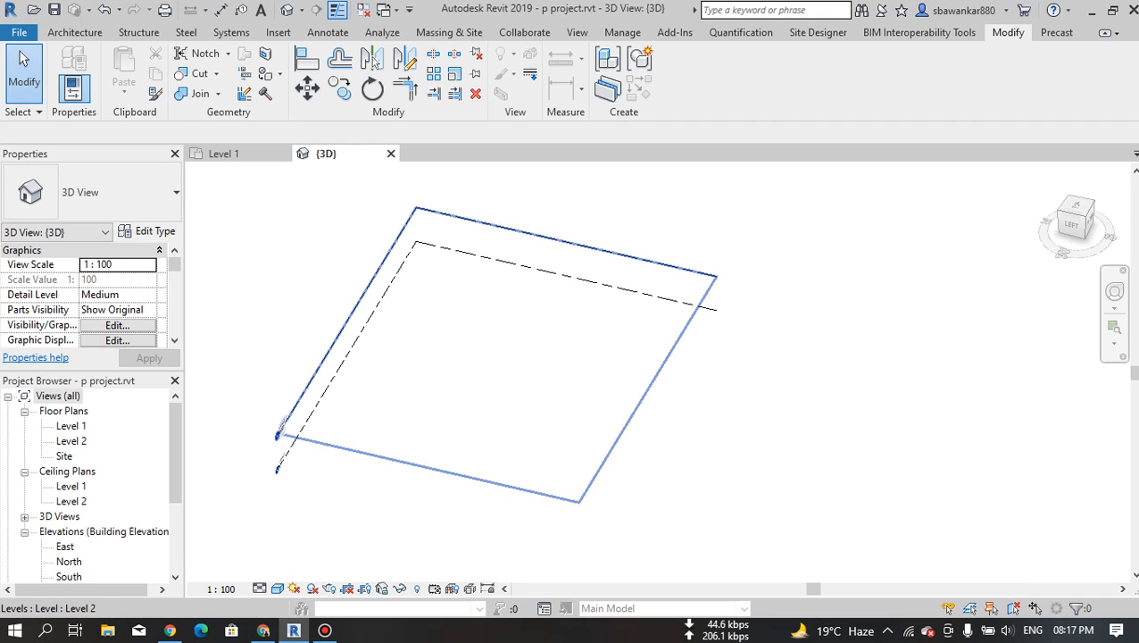
Review the file menu's Save As options and the export formats, including the CAD formats DWG, DXF, DGN and ACIS (SAT).
scroll(89, 482, down, 3)
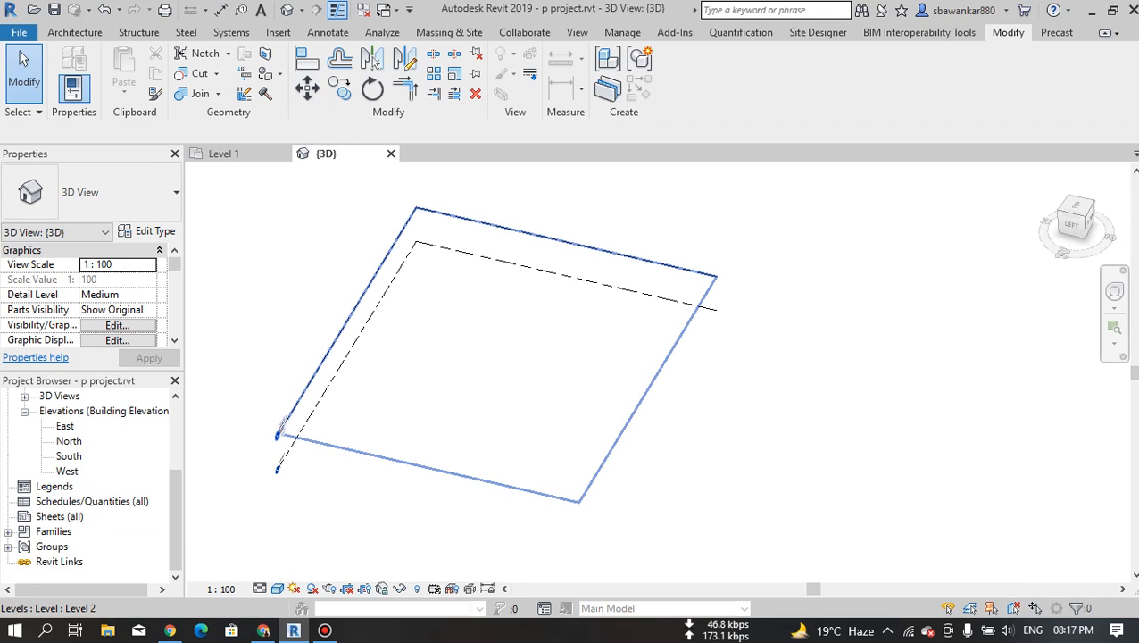
key(alt+f)
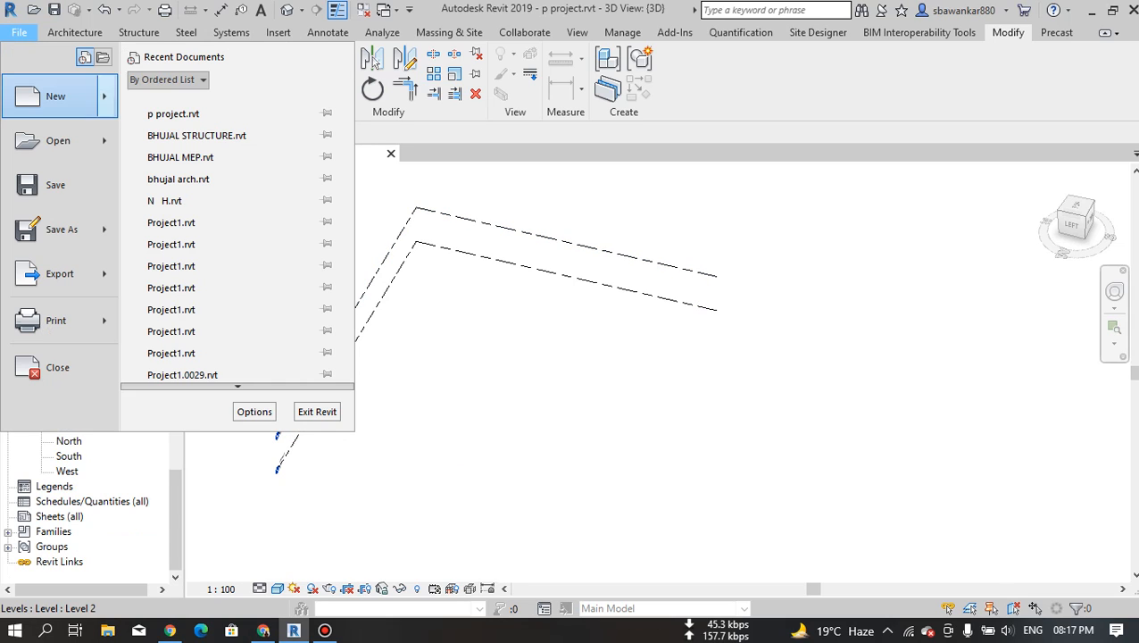
key(Down)
key(Down)
key(Down)
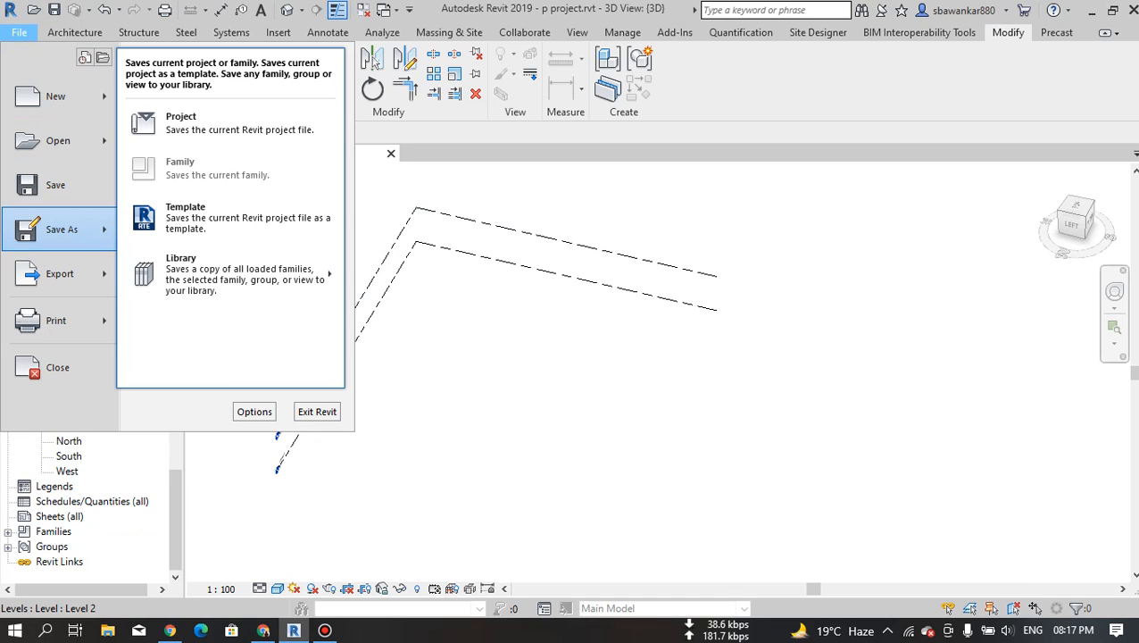
mouse_move(60, 274)
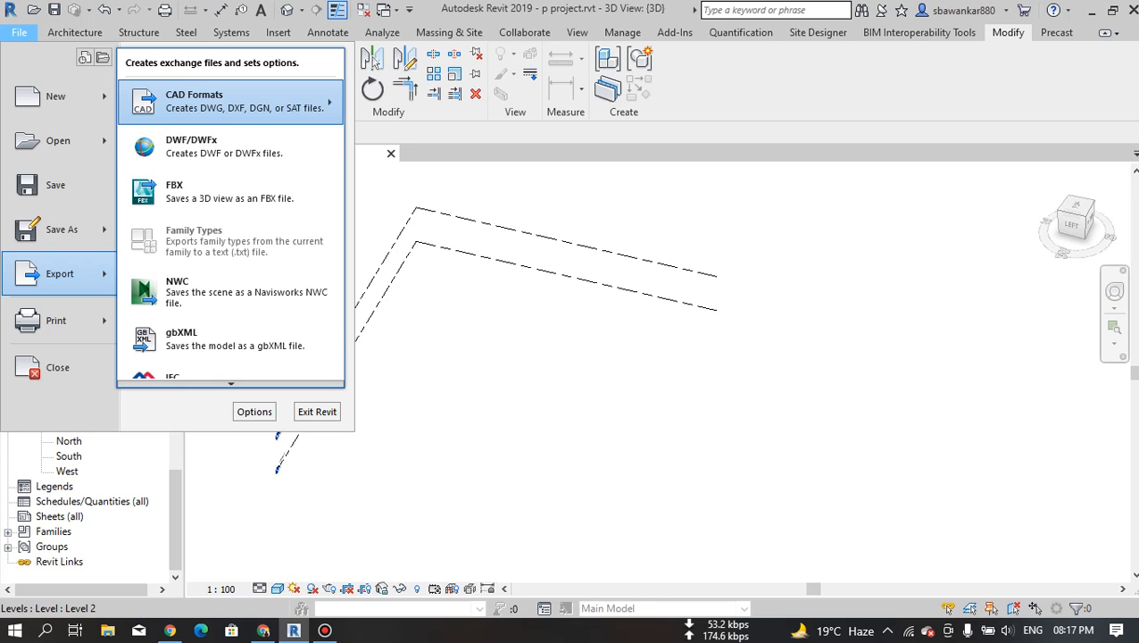
mouse_move(241, 101)
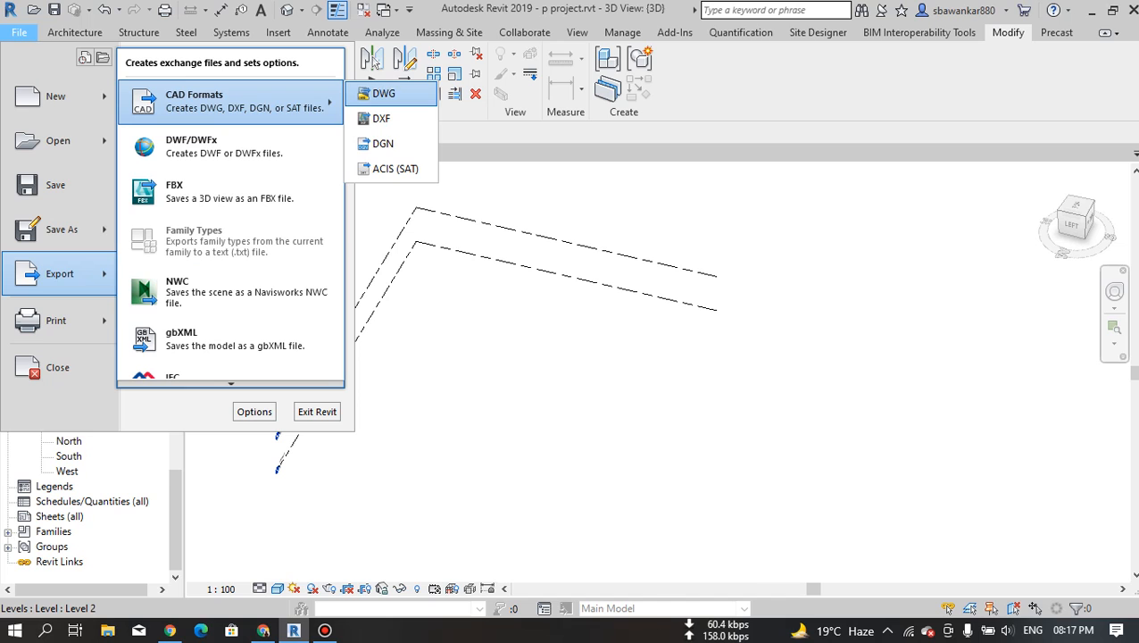
Draw a closed rectangular room of Generic - 200mm walls, about 8500 by 5300 mm, in the Level 1 floor plan.
click(75, 33)
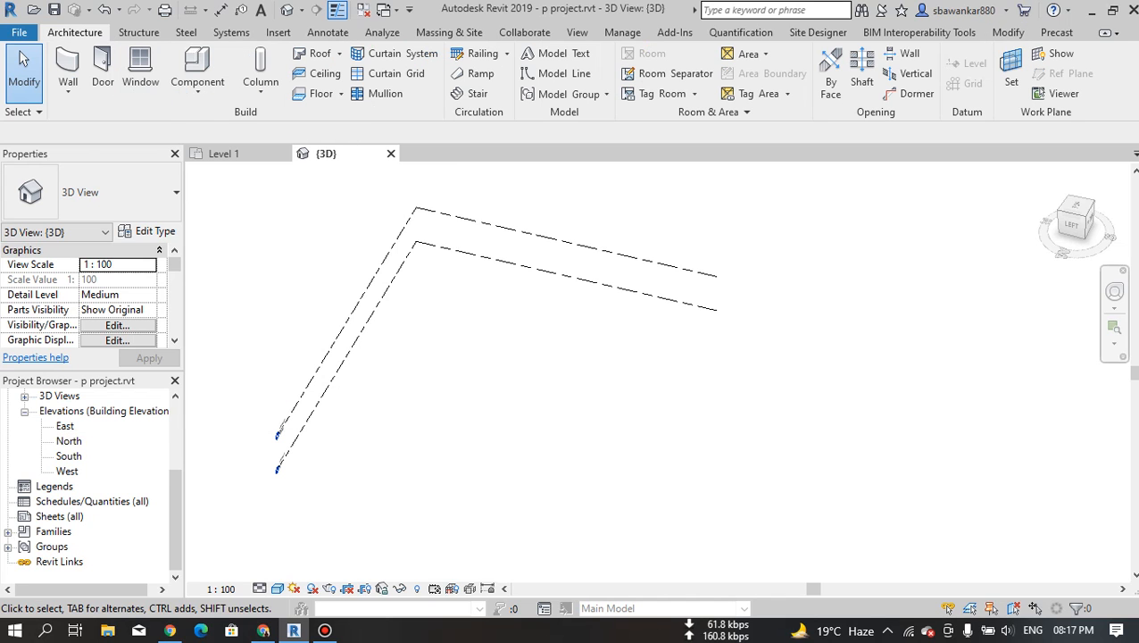
click(67, 70)
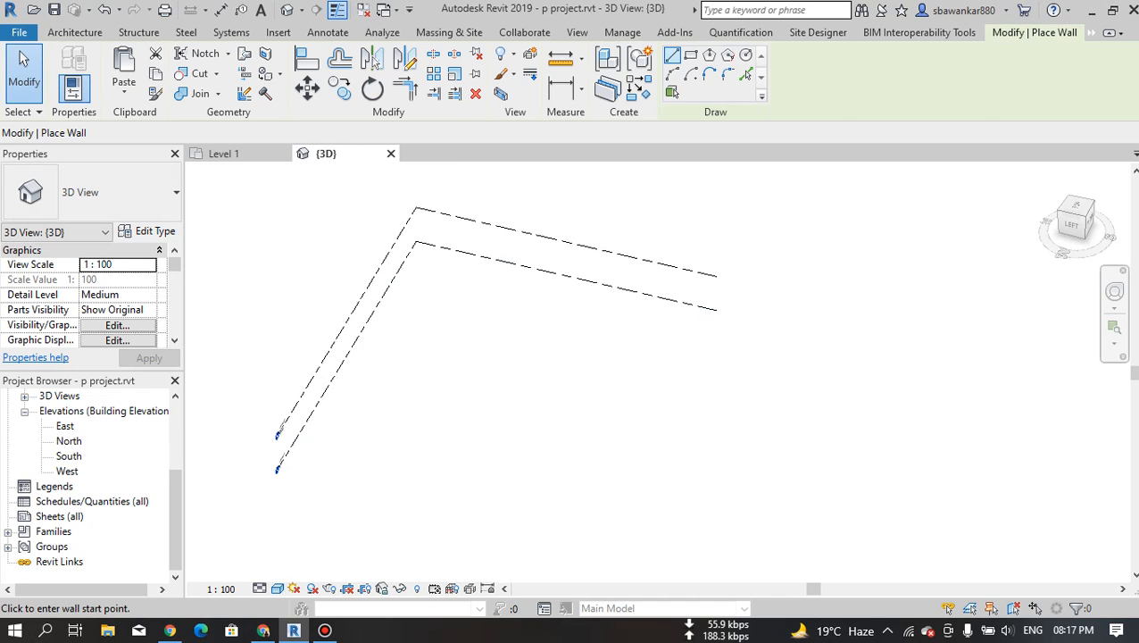
scroll(71, 410, up, 2)
double_click(71, 411)
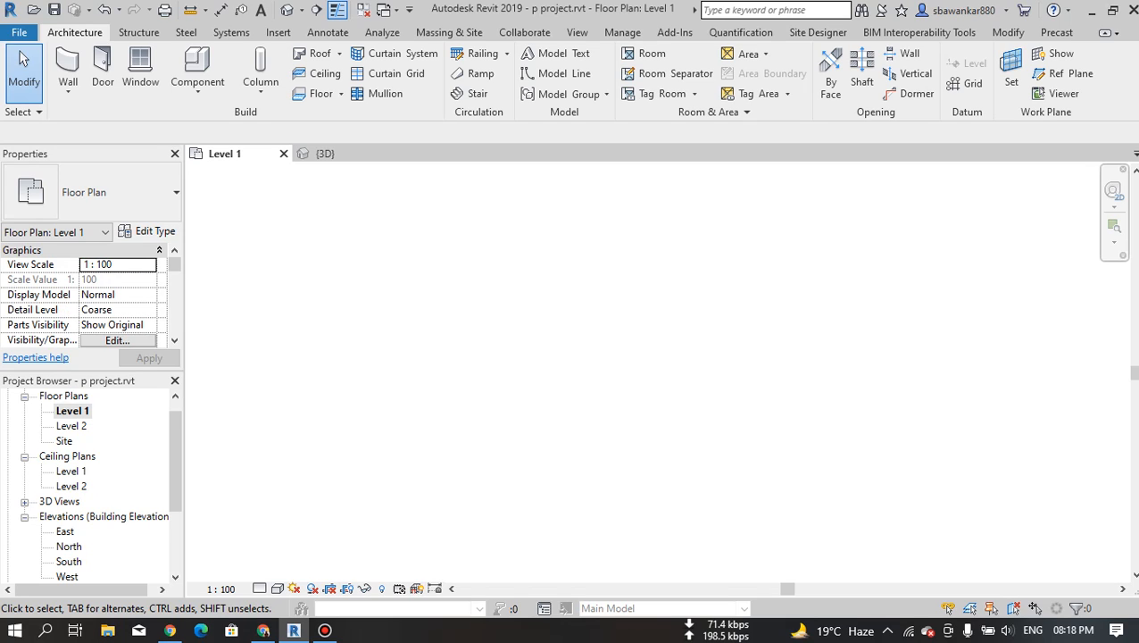
scroll(658, 373, down, 2)
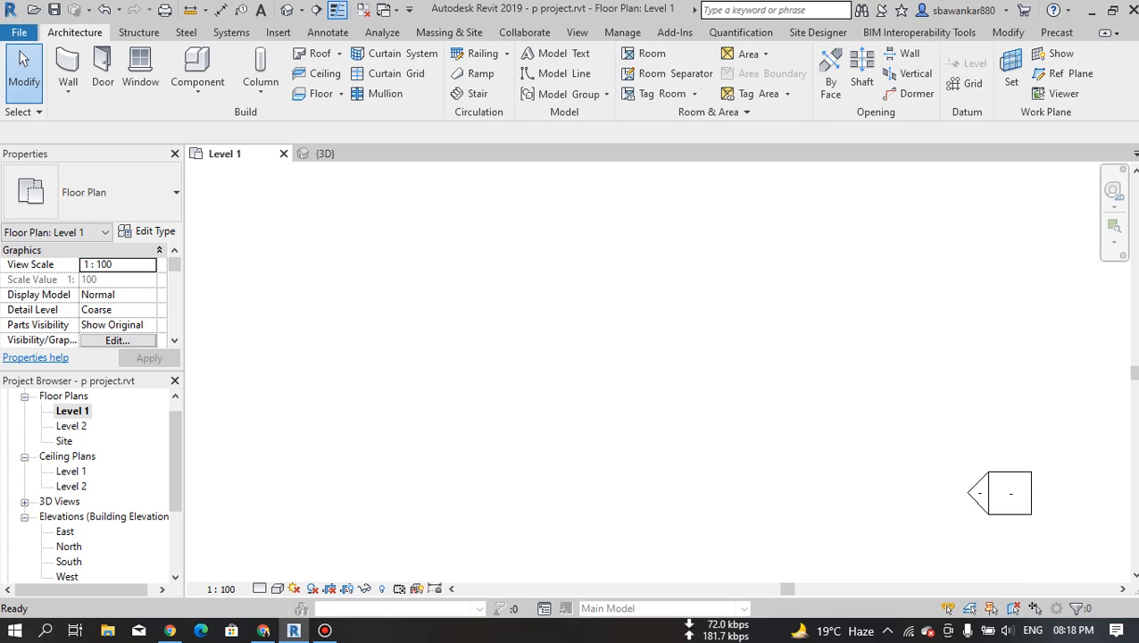
click(68, 64)
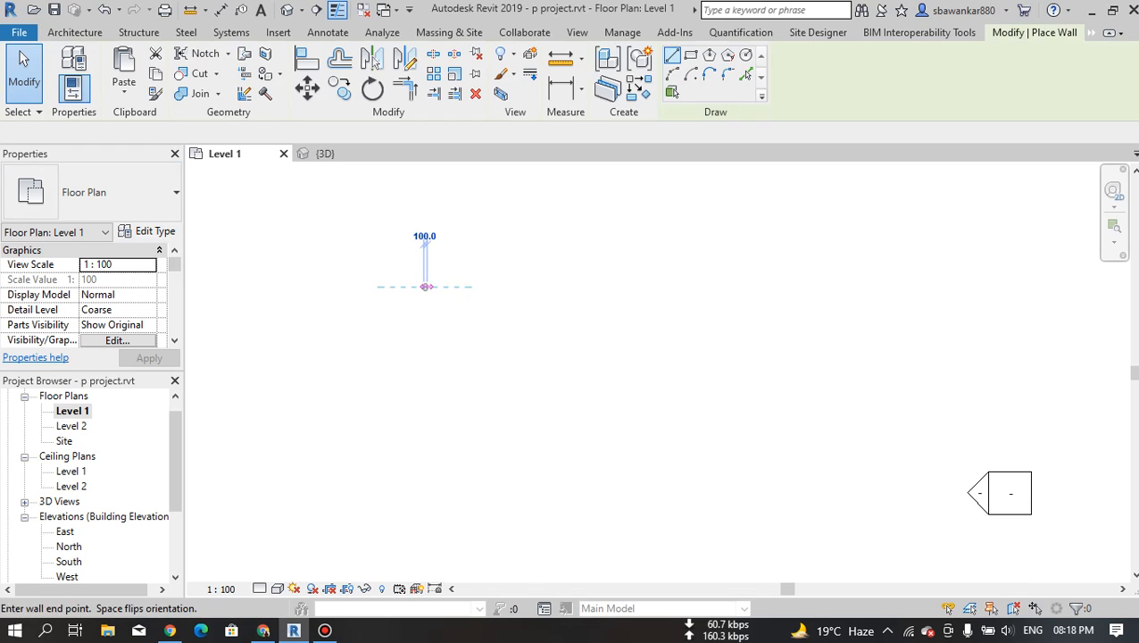
click(423, 286)
click(707, 287)
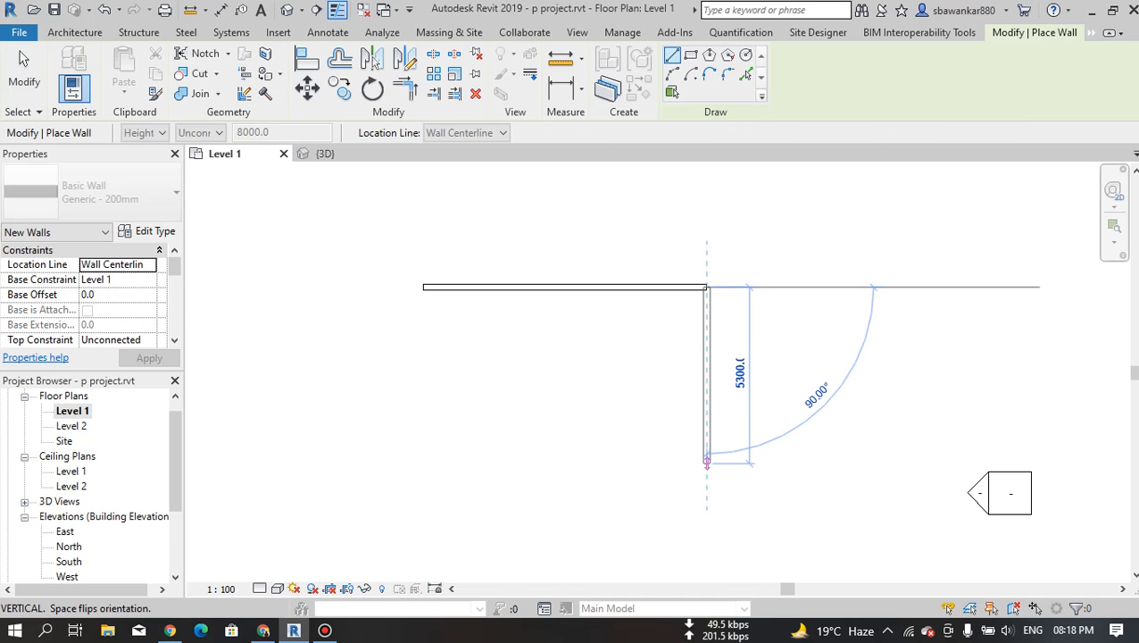
click(707, 462)
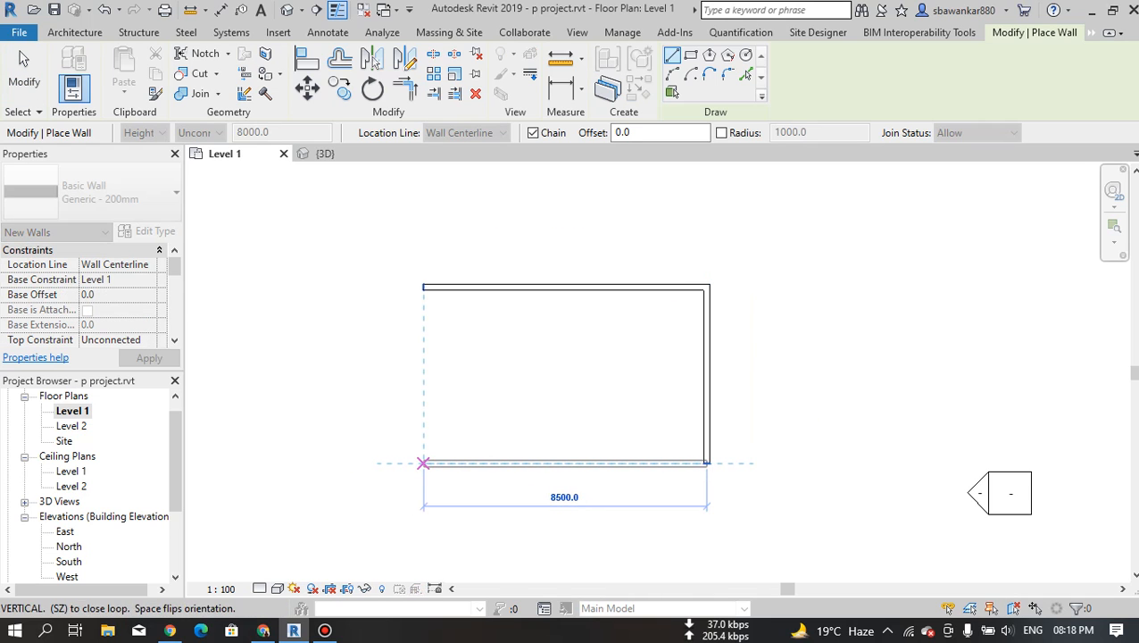
click(424, 463)
click(423, 286)
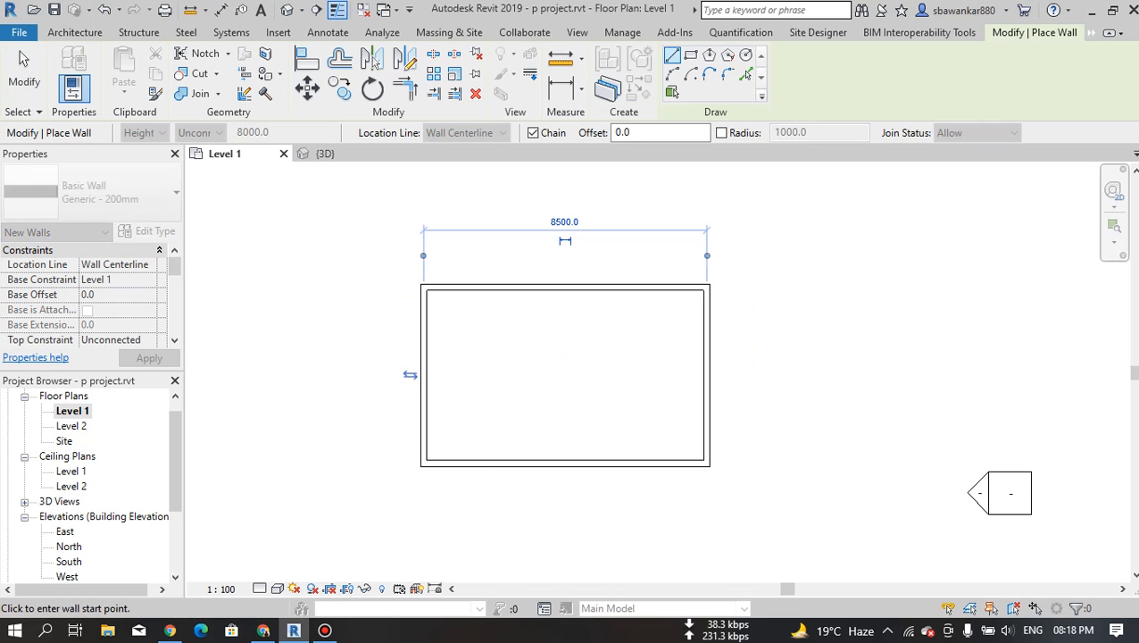
key(Escape)
key(Escape)
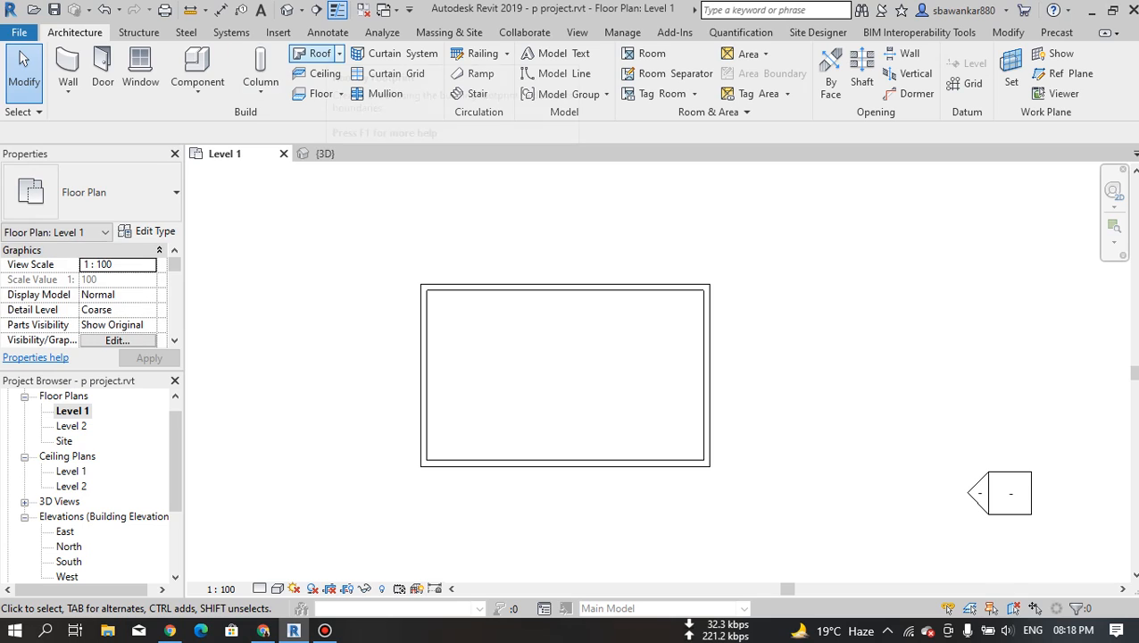
Create a Generic Roof - 300mm by footprint on Level 2, with slope-defining edges along all four walls, and attach the walls to it.
click(314, 53)
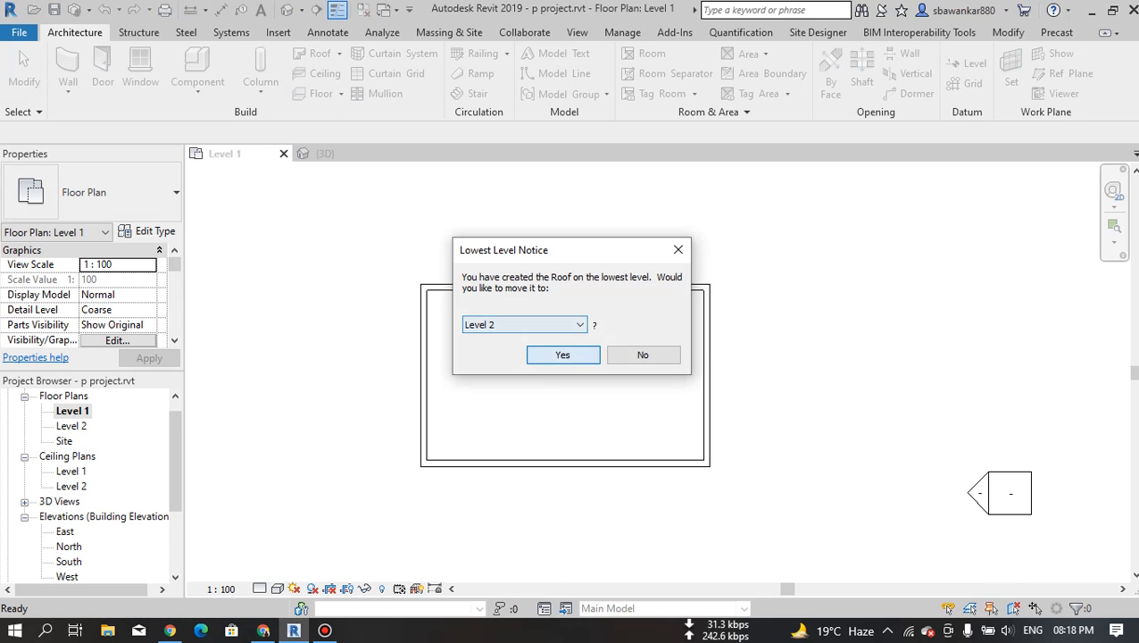
click(563, 354)
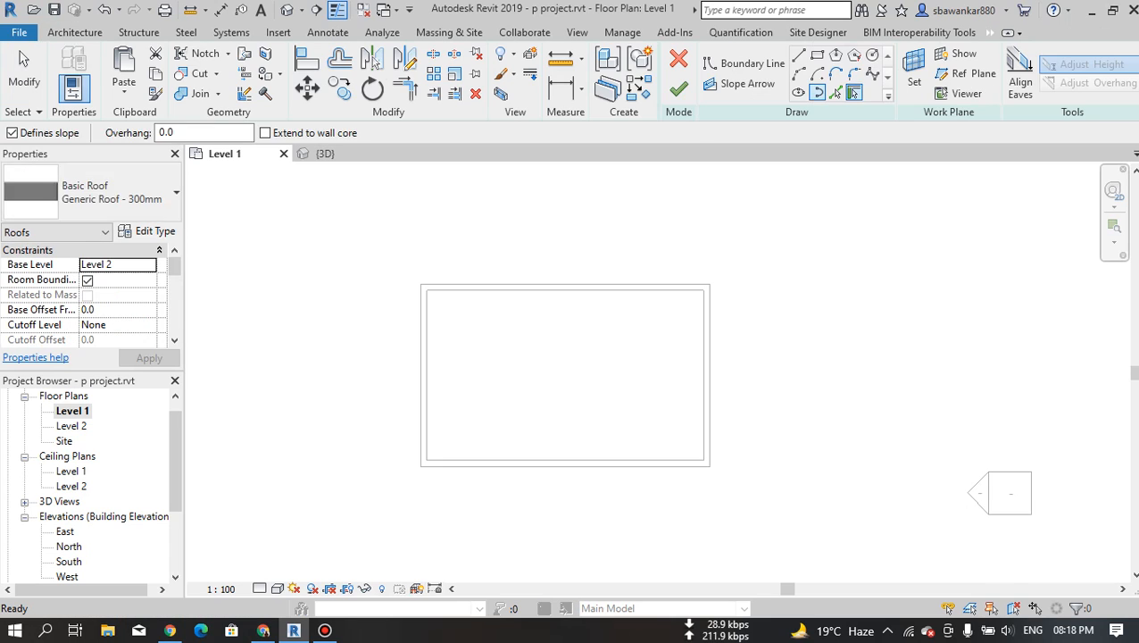
click(565, 285)
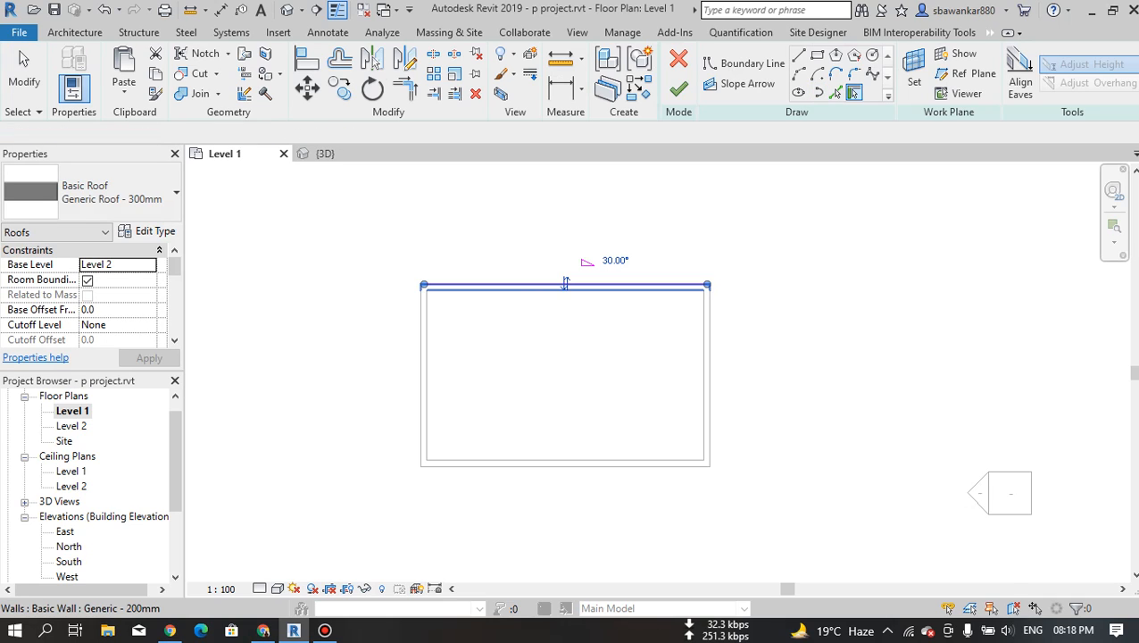
click(709, 372)
click(421, 362)
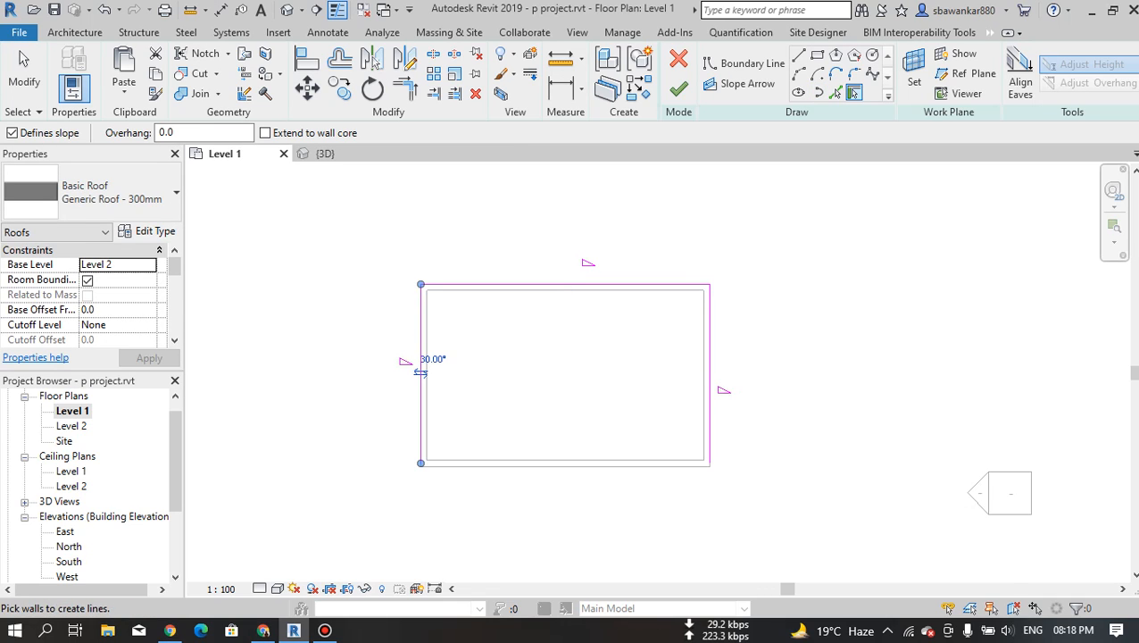
click(564, 465)
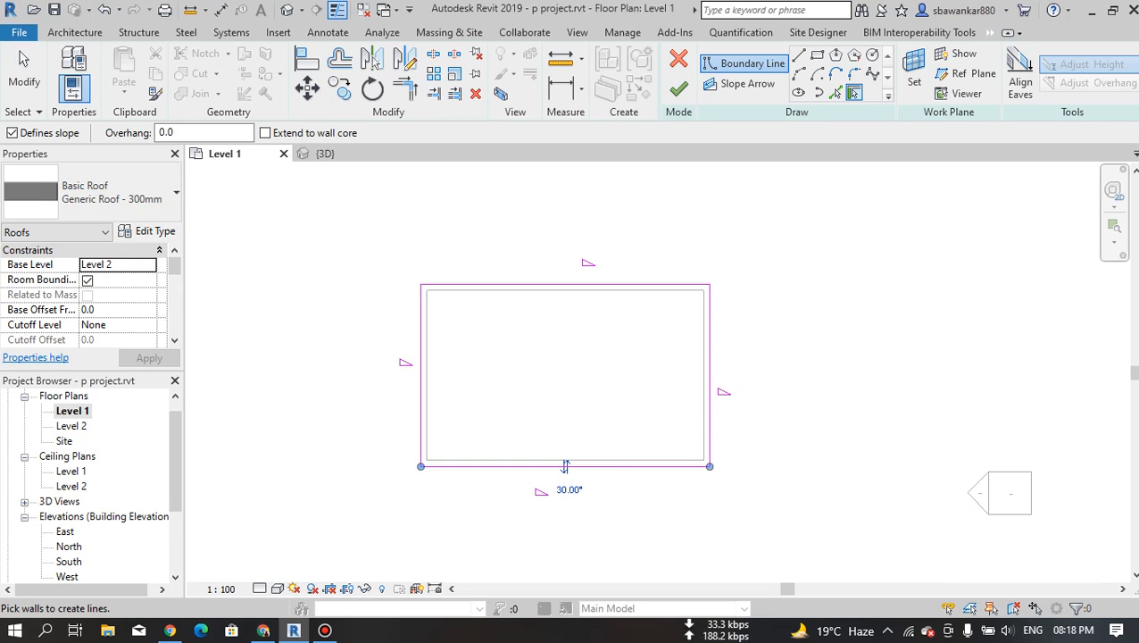
click(678, 88)
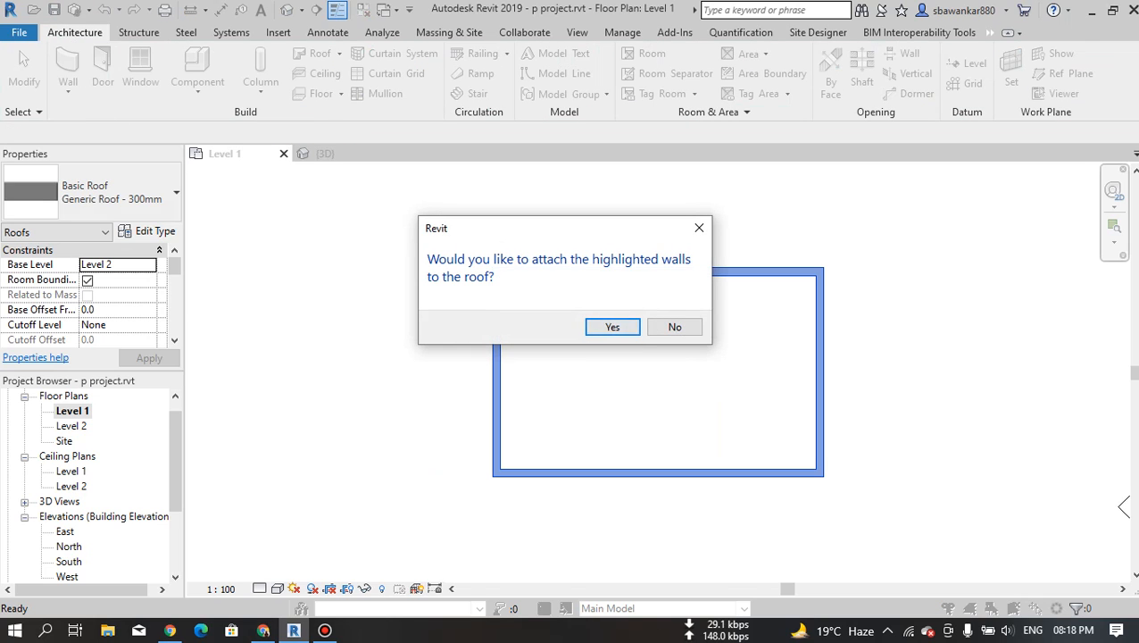
click(613, 327)
Open the 3D view and examine the hipped roof over the room from several sides.
click(287, 10)
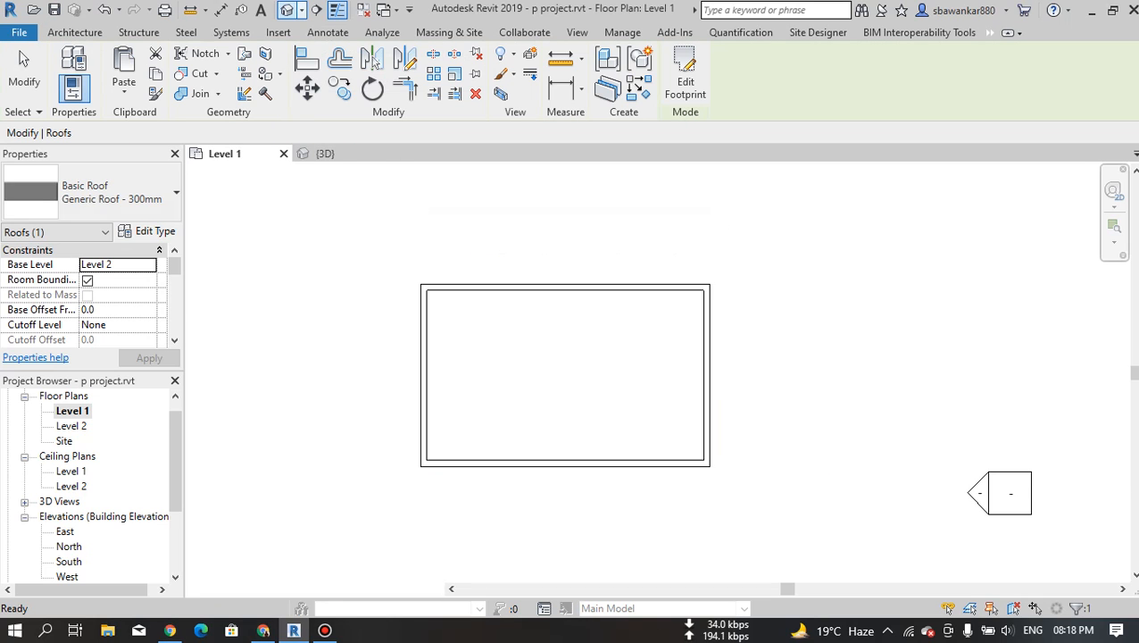
scroll(536, 286, up, 3)
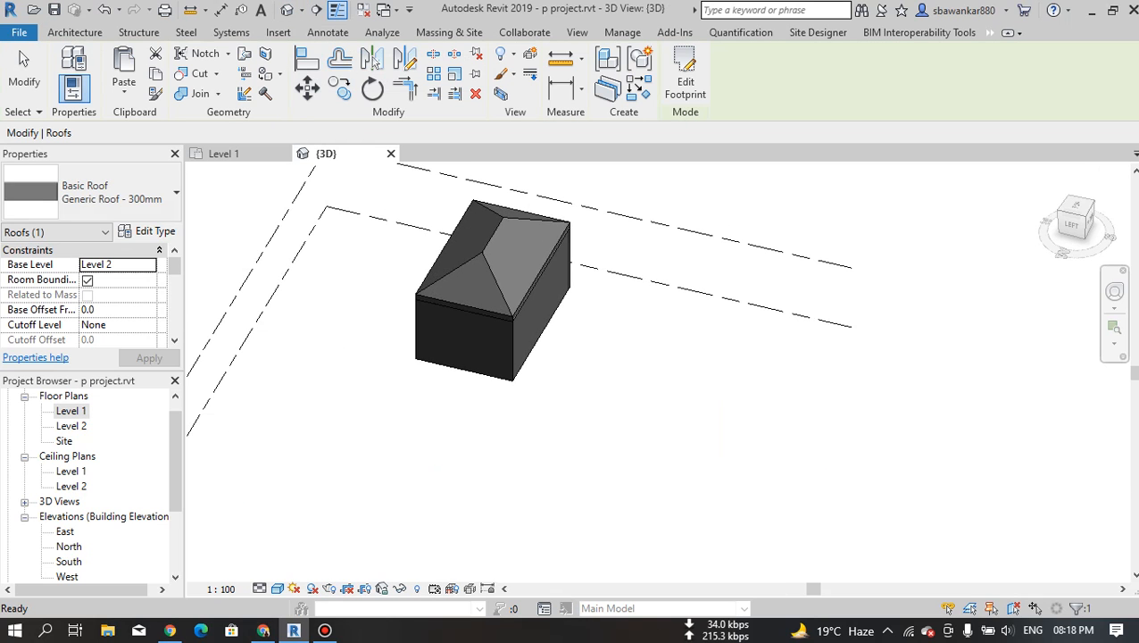
key(Escape)
shift+middle_drag(536, 286, 625, 294)
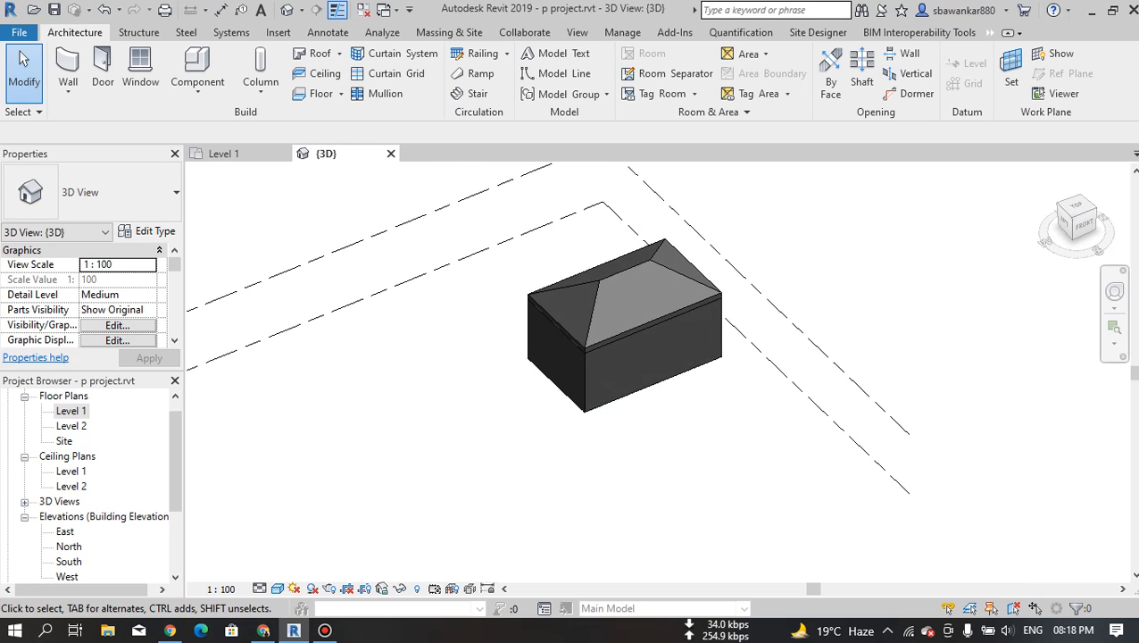
shift+middle_drag(674, 344, 625, 349)
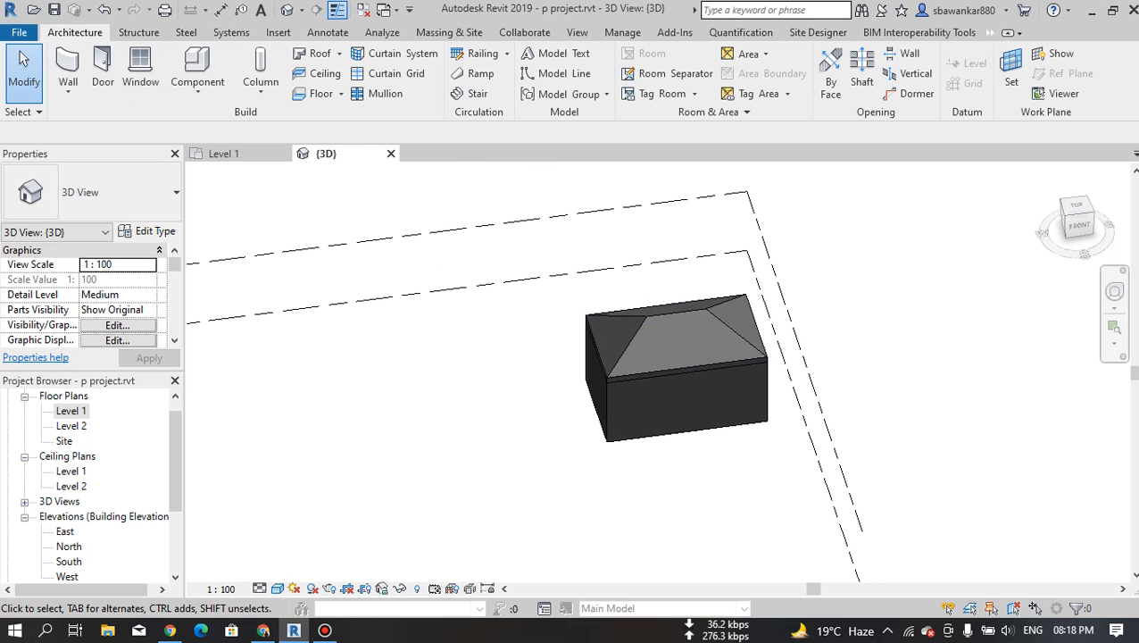
Start a DWG export of the 3D view with the in-session view/sheet set, go on to the target folder dialog, and cancel the export.
click(19, 32)
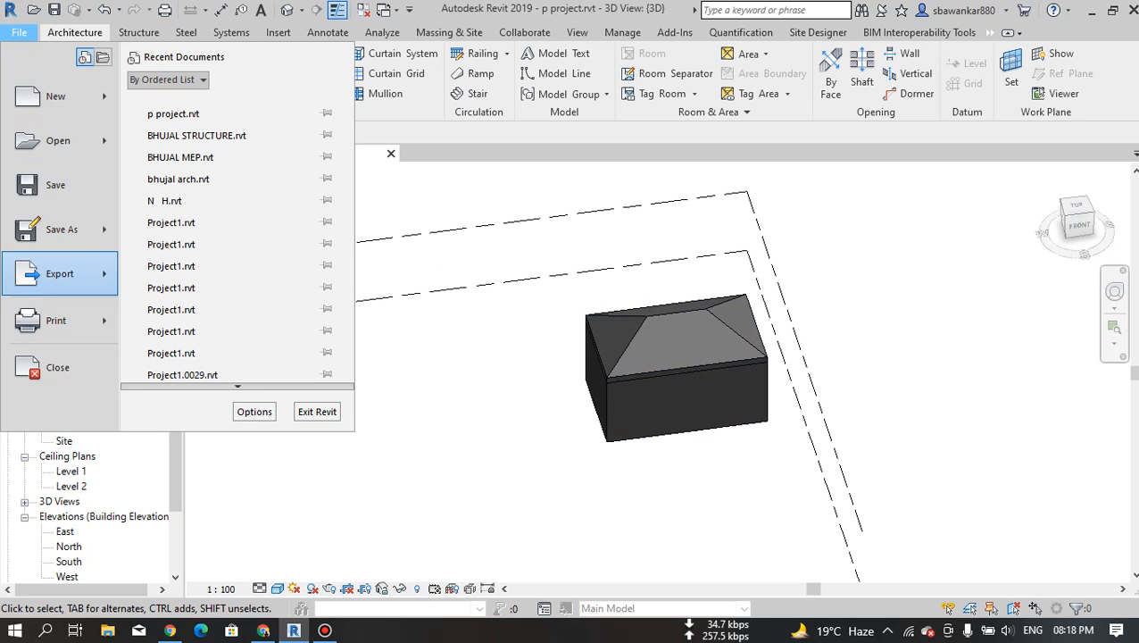
mouse_move(61, 274)
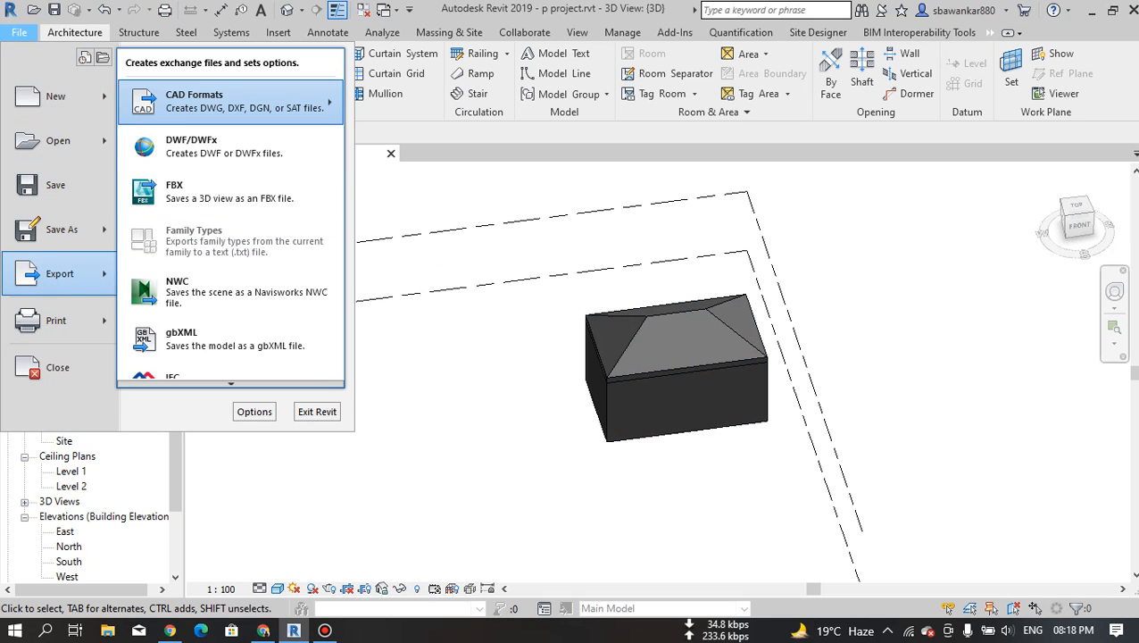
mouse_move(232, 102)
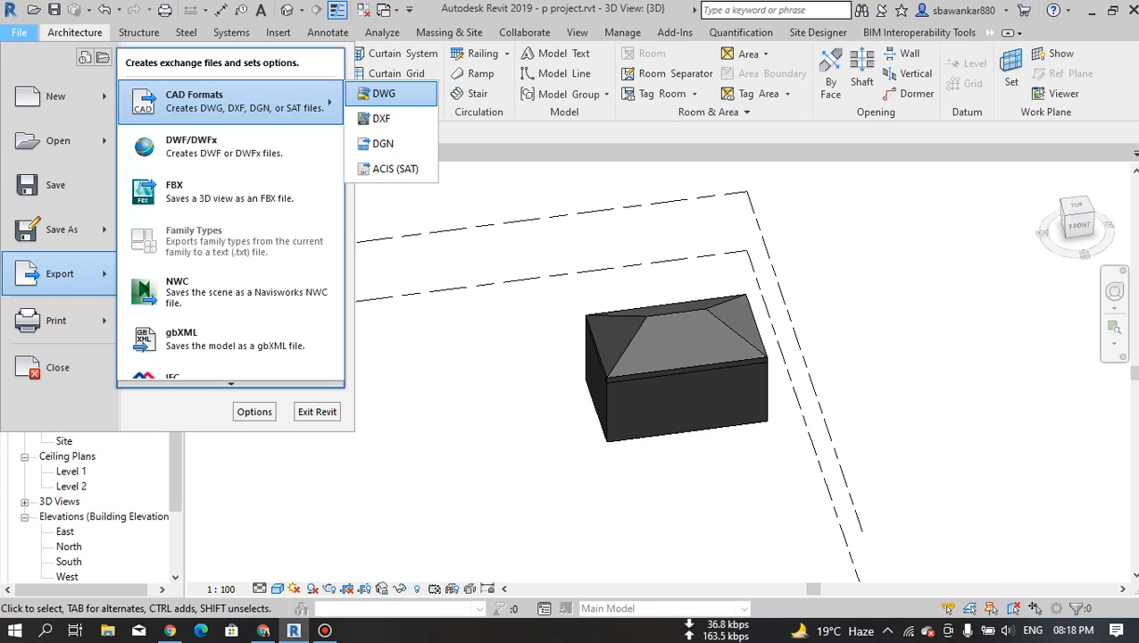
click(384, 94)
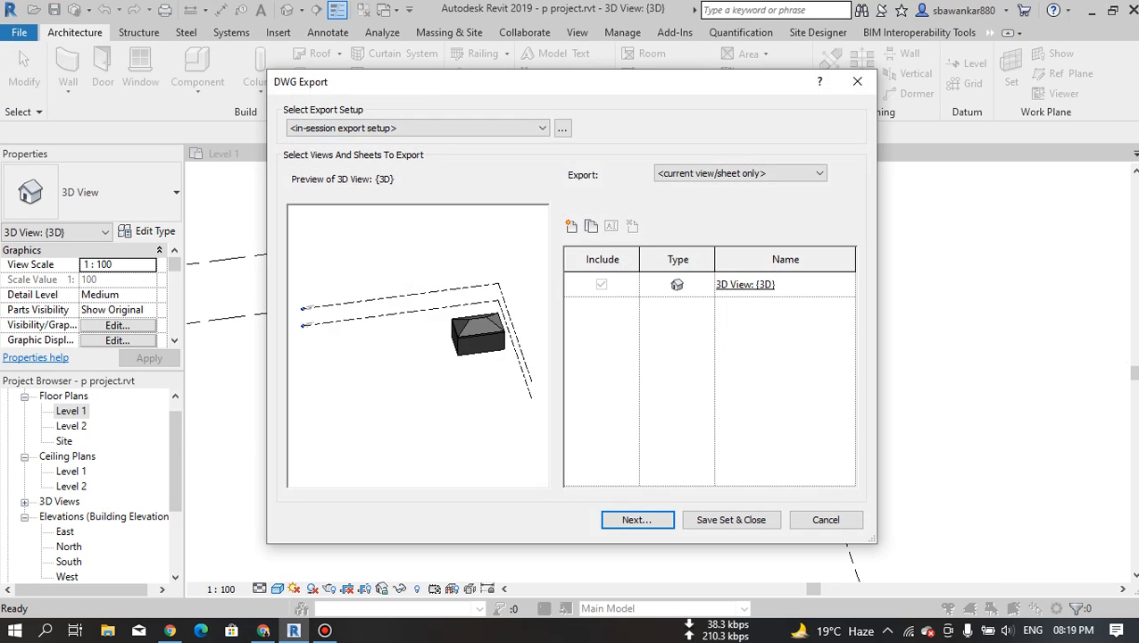
click(740, 173)
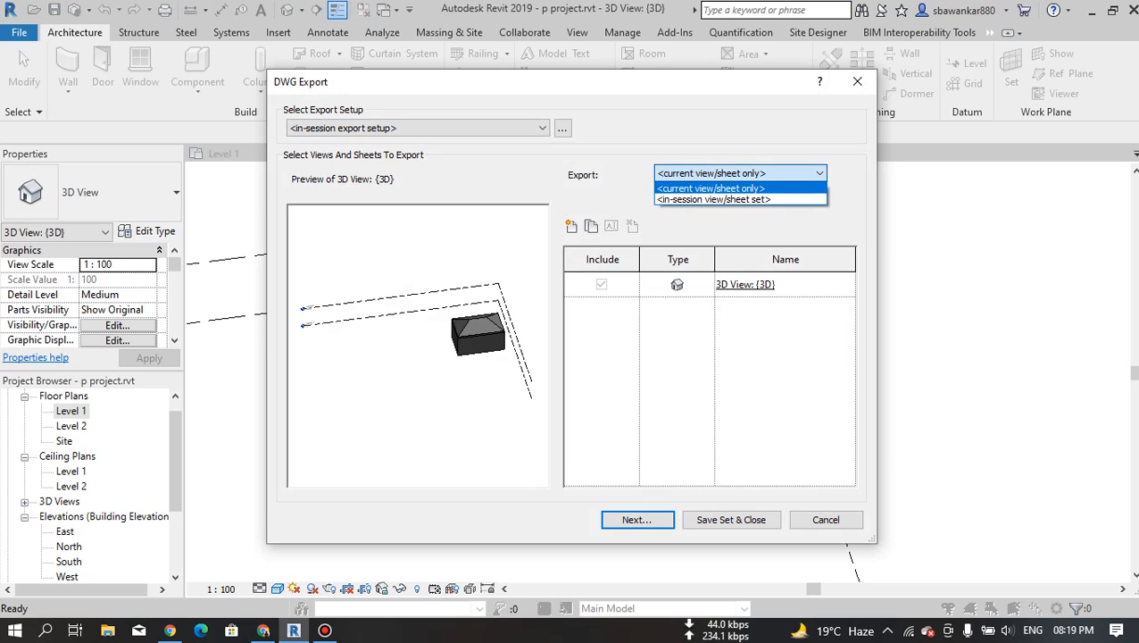
click(740, 198)
click(542, 128)
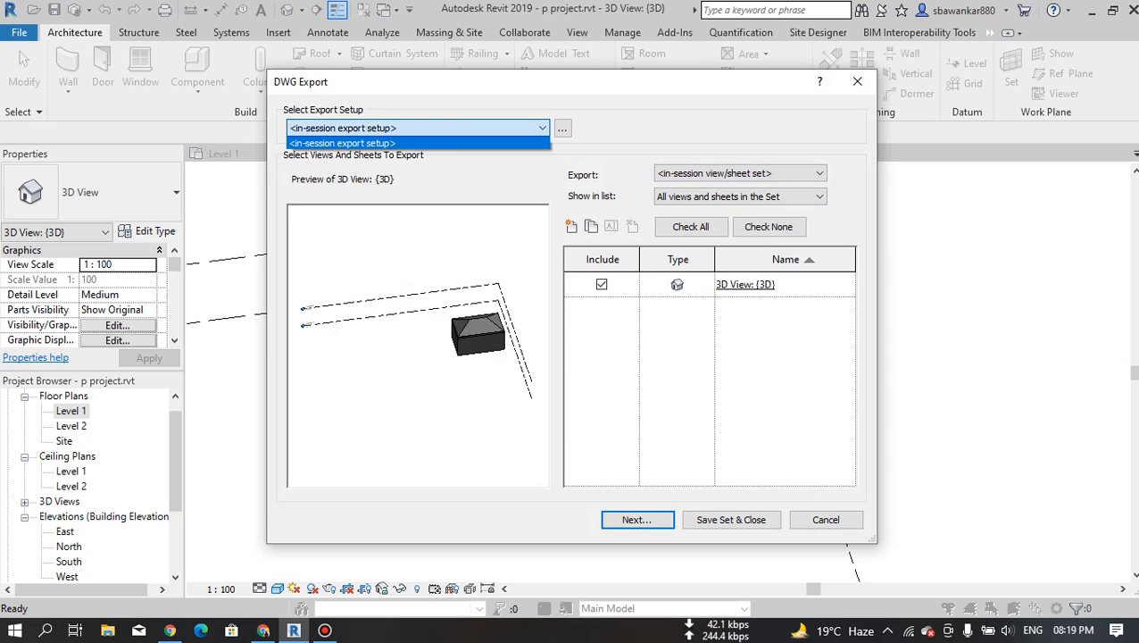
click(542, 129)
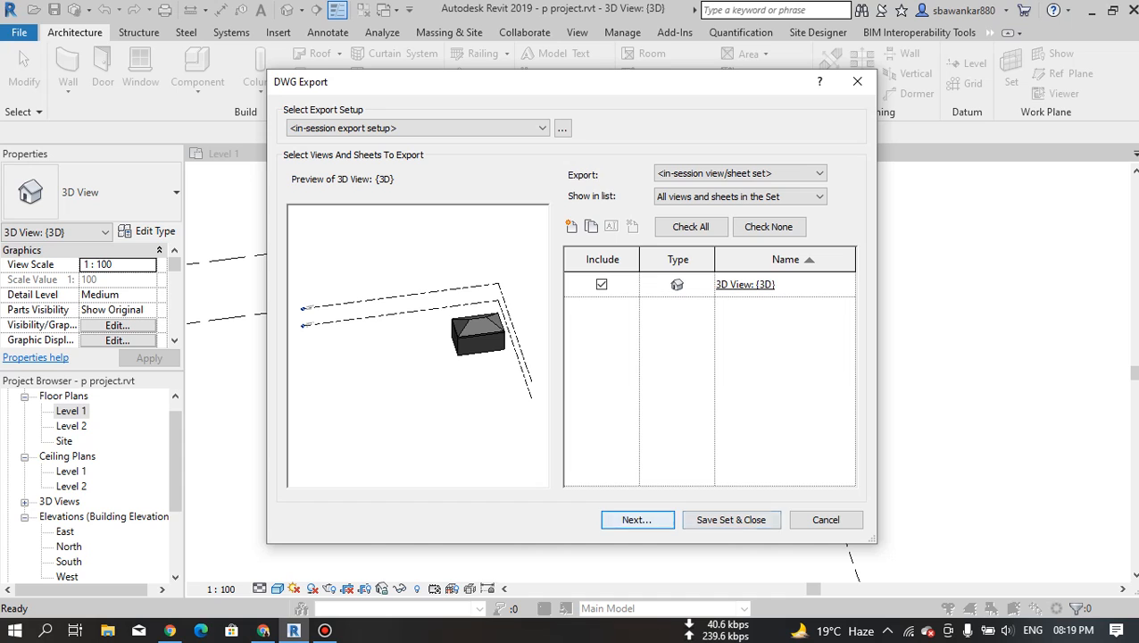
click(638, 520)
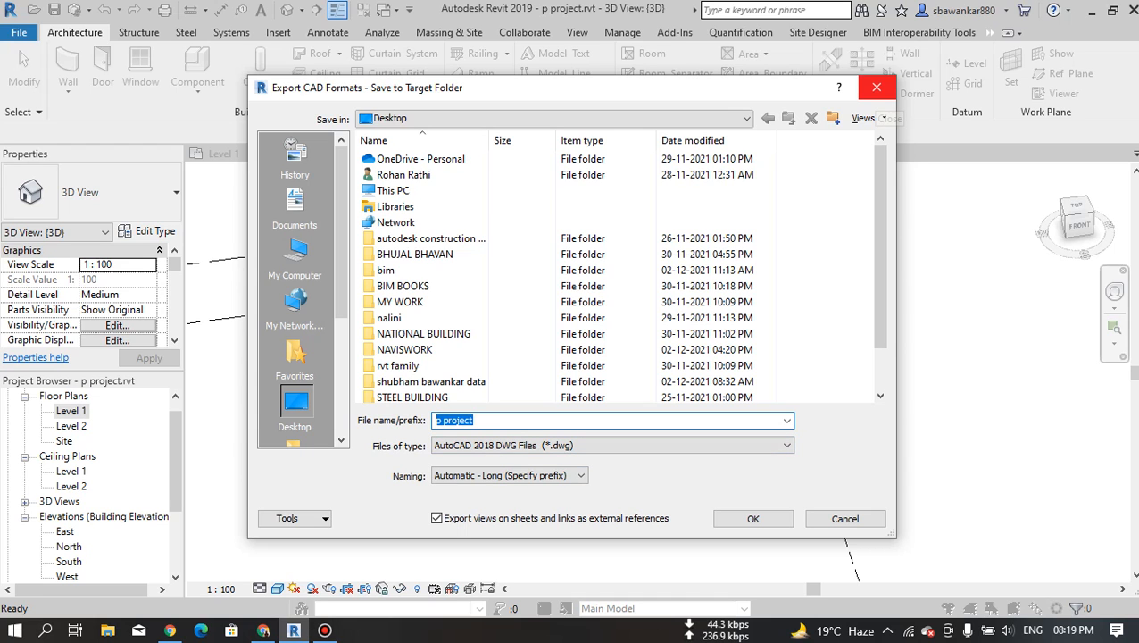
click(876, 86)
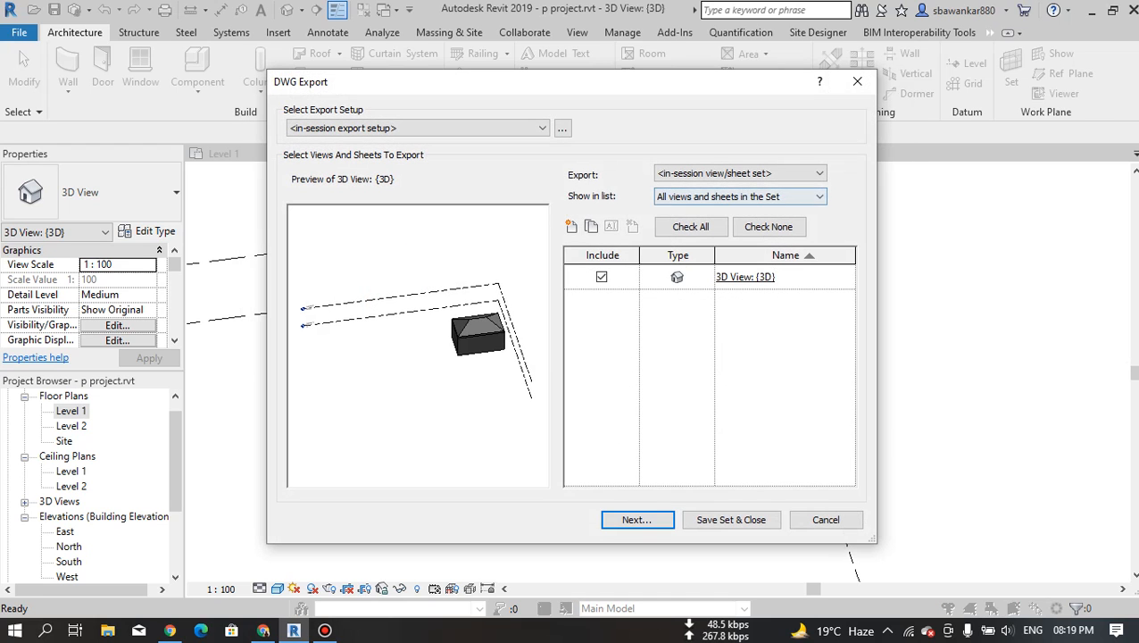
click(857, 82)
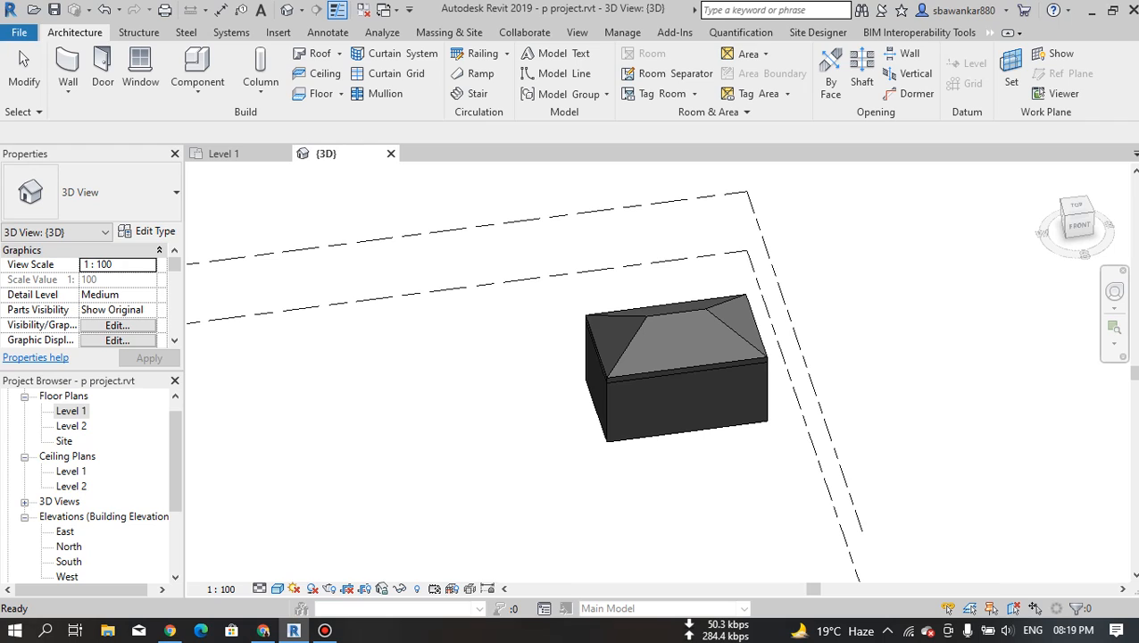
Review the Open and Export file commands and try to export a walkthrough from the images and animations formats.
click(18, 32)
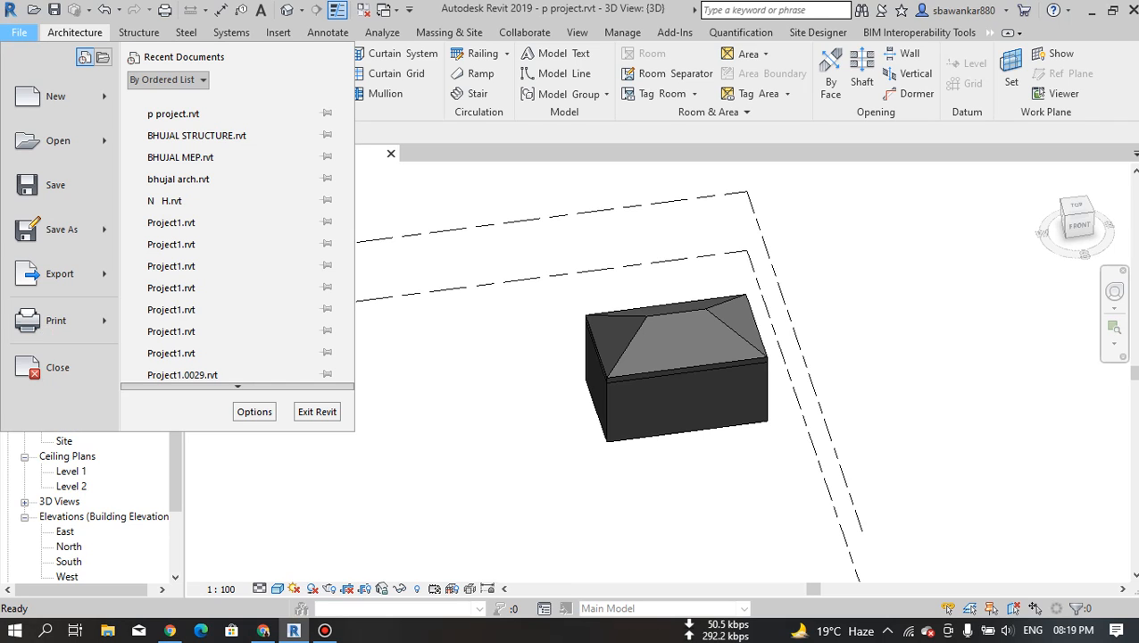
mouse_move(58, 140)
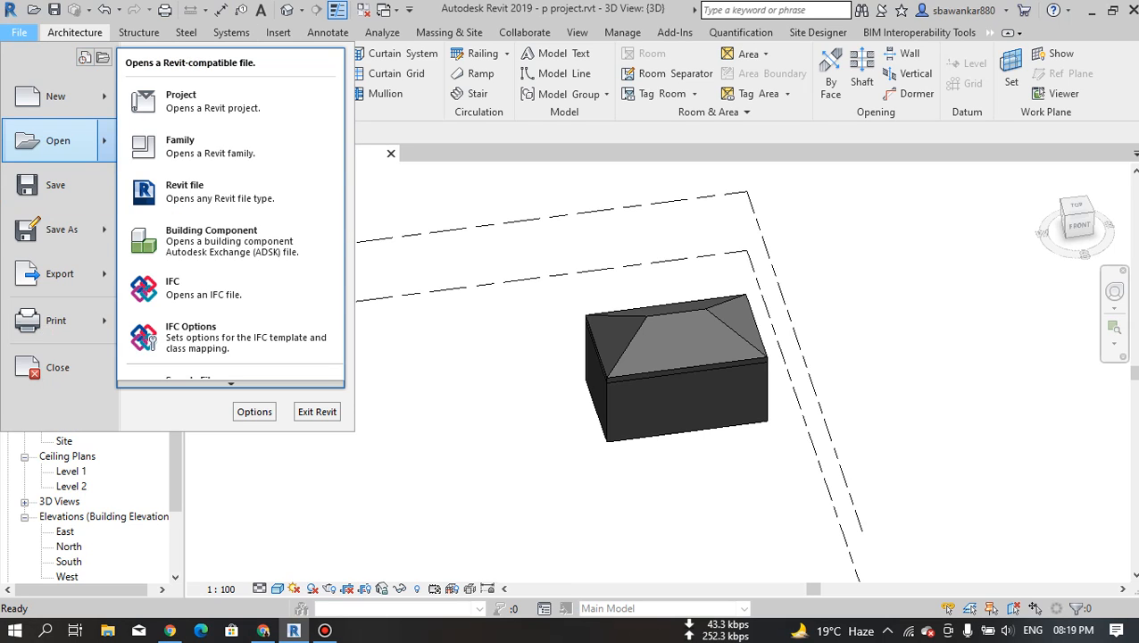
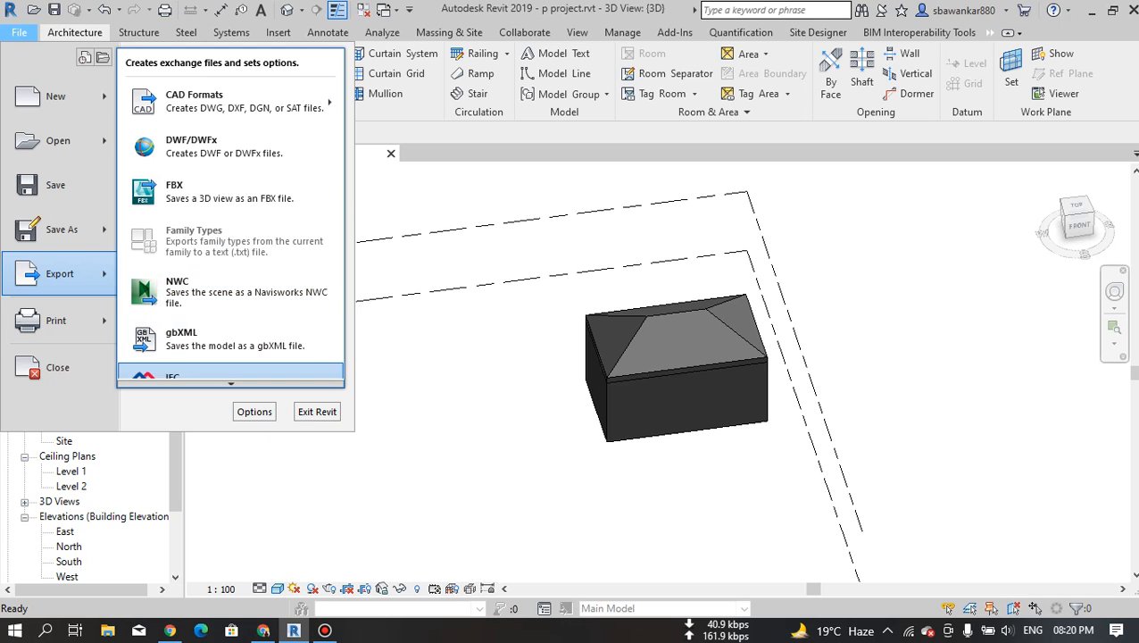
mouse_move(254, 384)
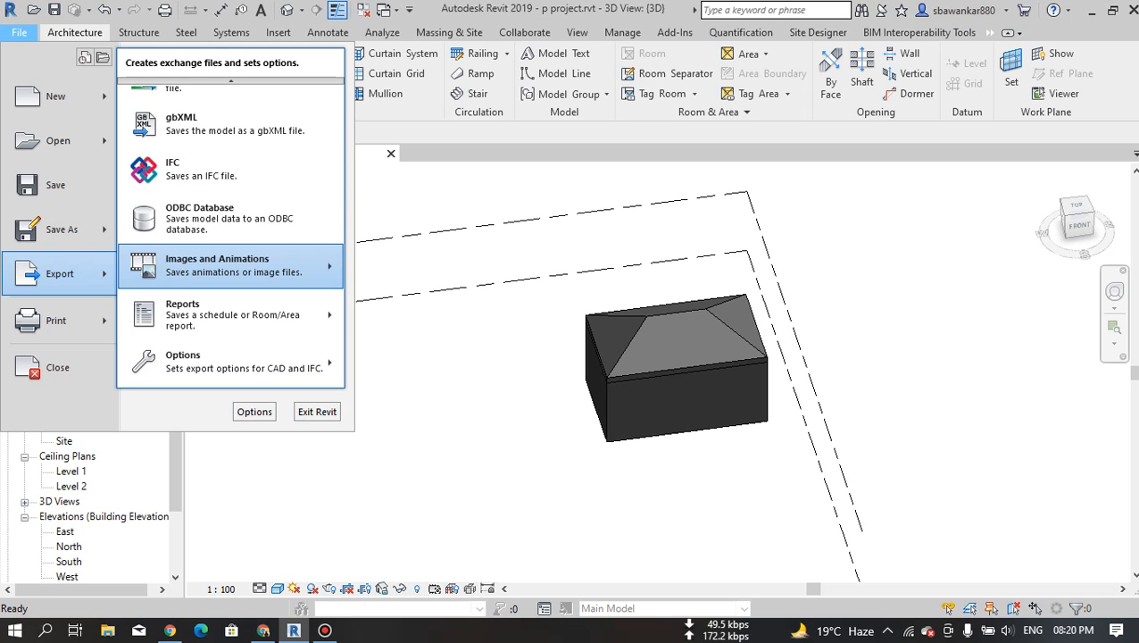
mouse_move(232, 265)
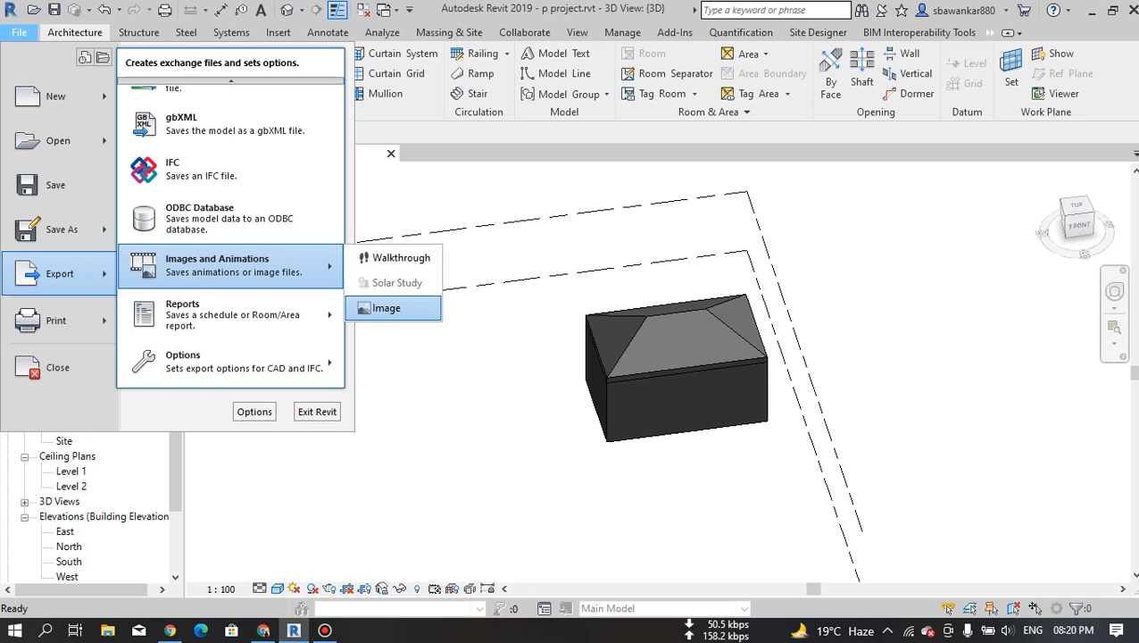
click(401, 257)
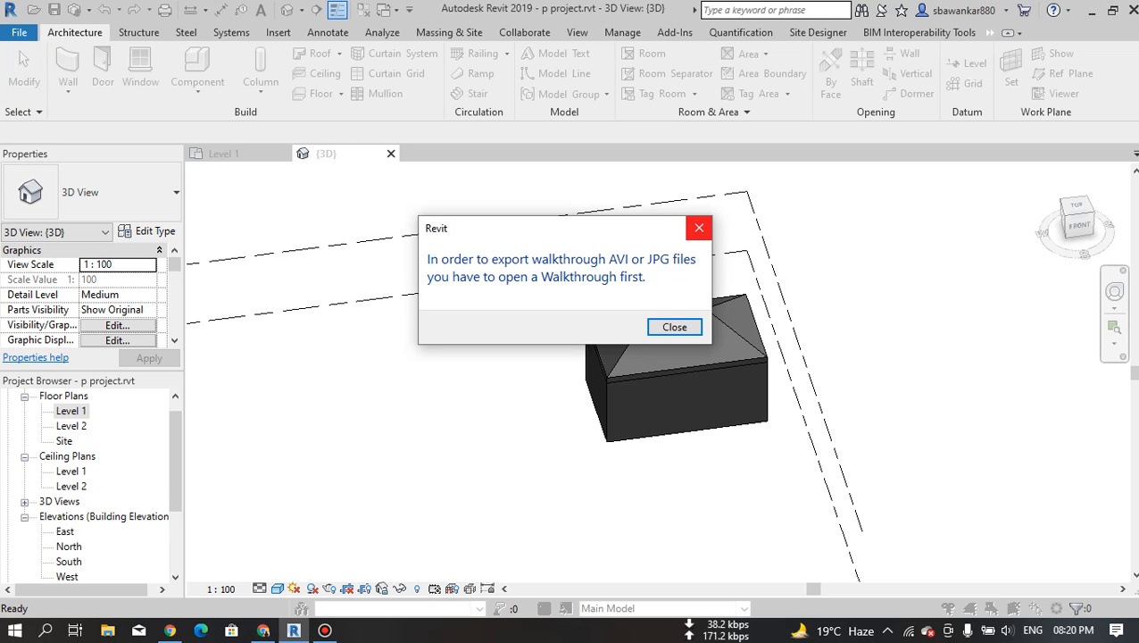
click(699, 227)
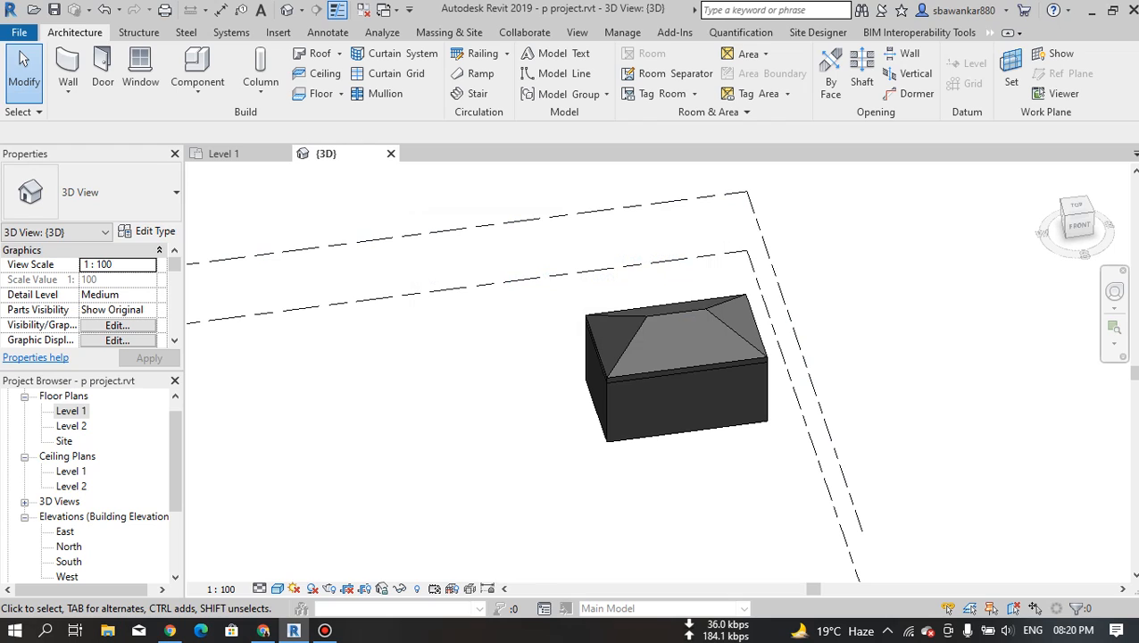
Start a Room/Area Report export for the Level 1 view.
click(19, 32)
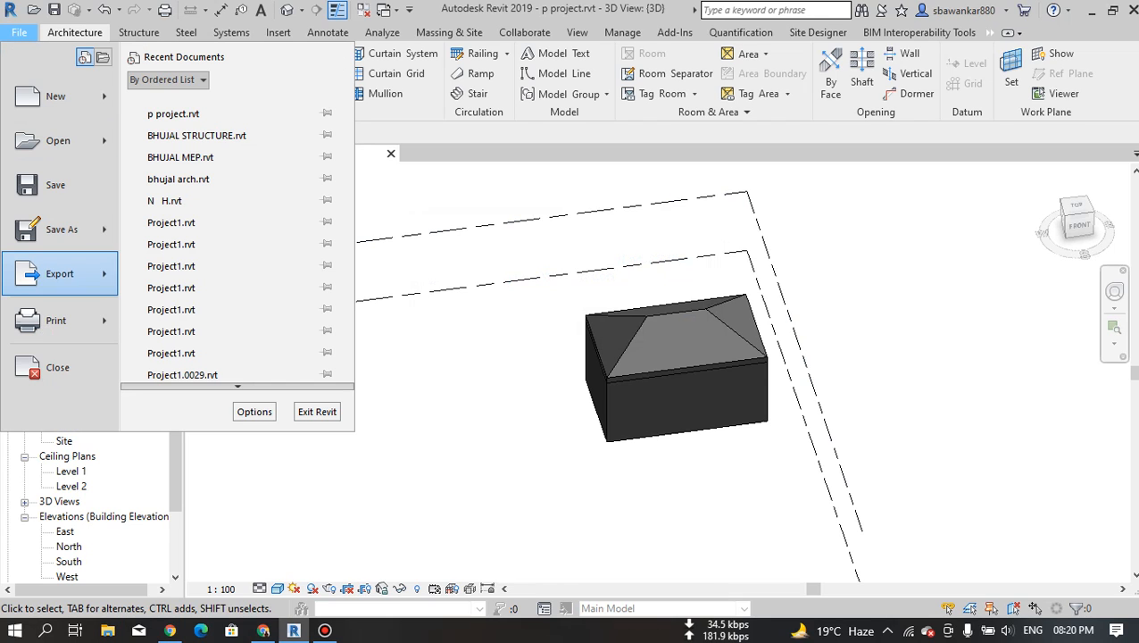
mouse_move(59, 273)
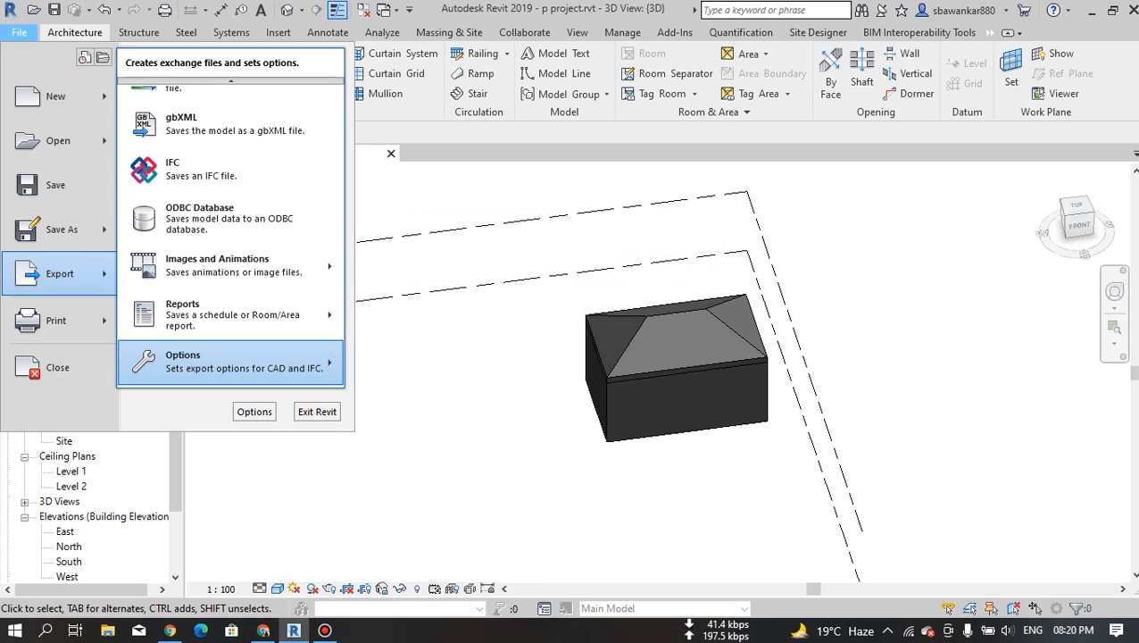
mouse_move(230, 361)
mouse_move(304, 314)
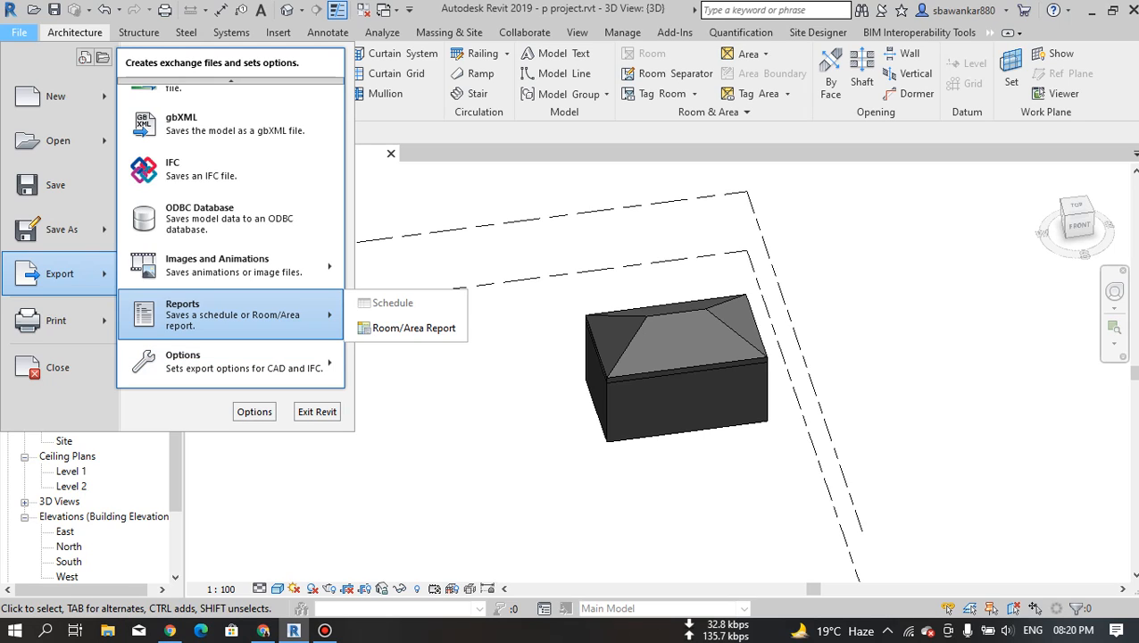
click(413, 327)
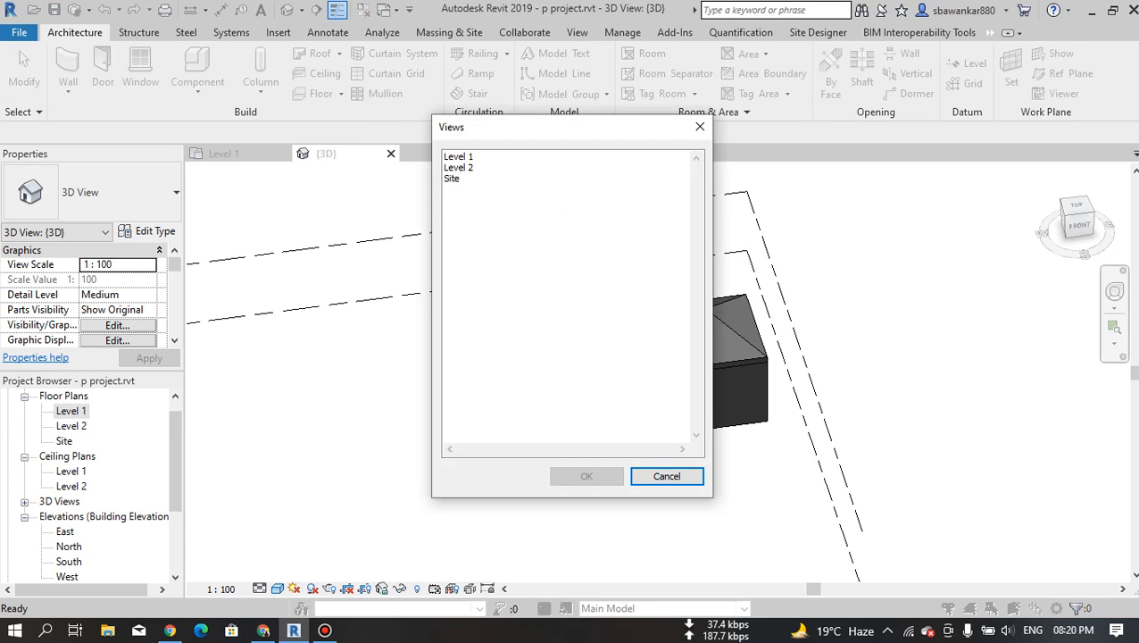
click(459, 157)
key(Return)
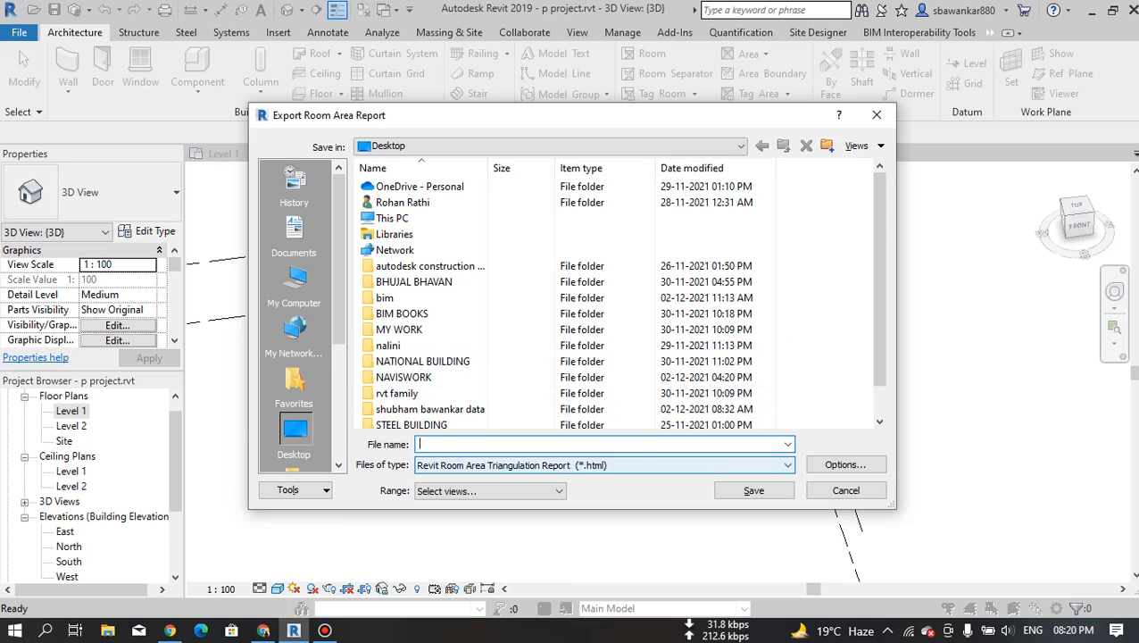
Save the room area report to the Desktop as an HTML triangulation report with the file name "re".
text(g)
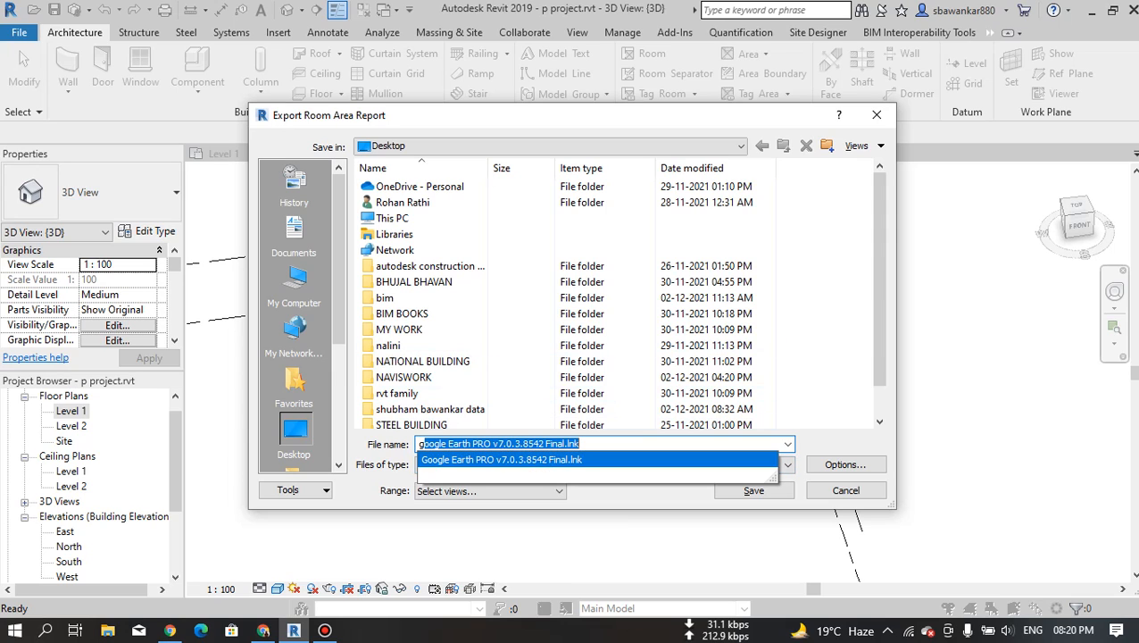
key(BackSpace)
key(BackSpace)
text(re)
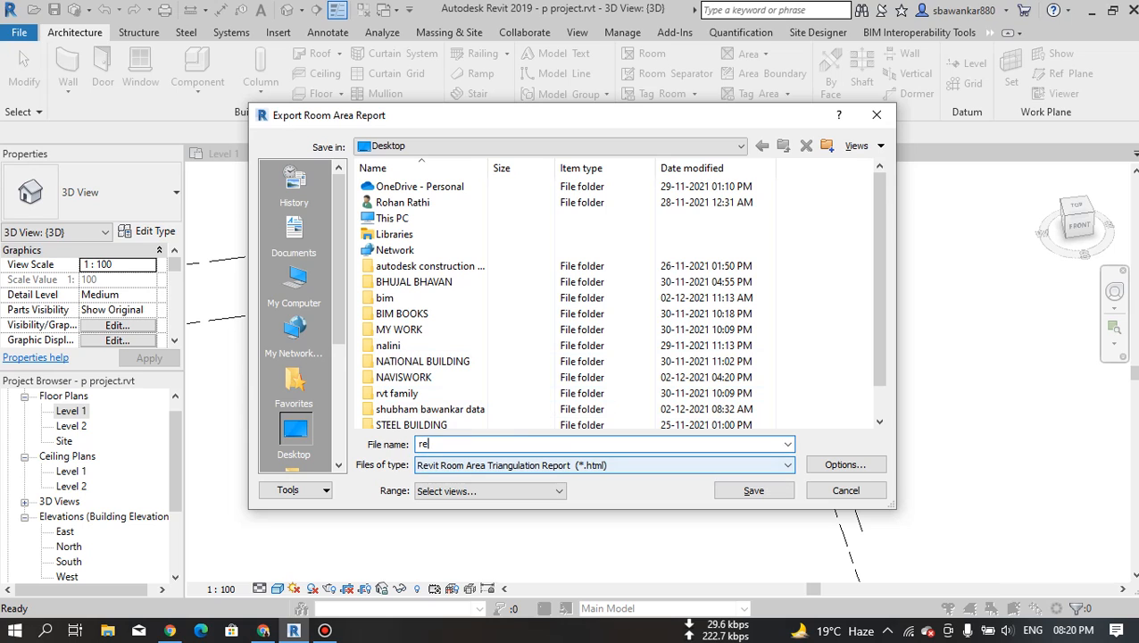
click(754, 490)
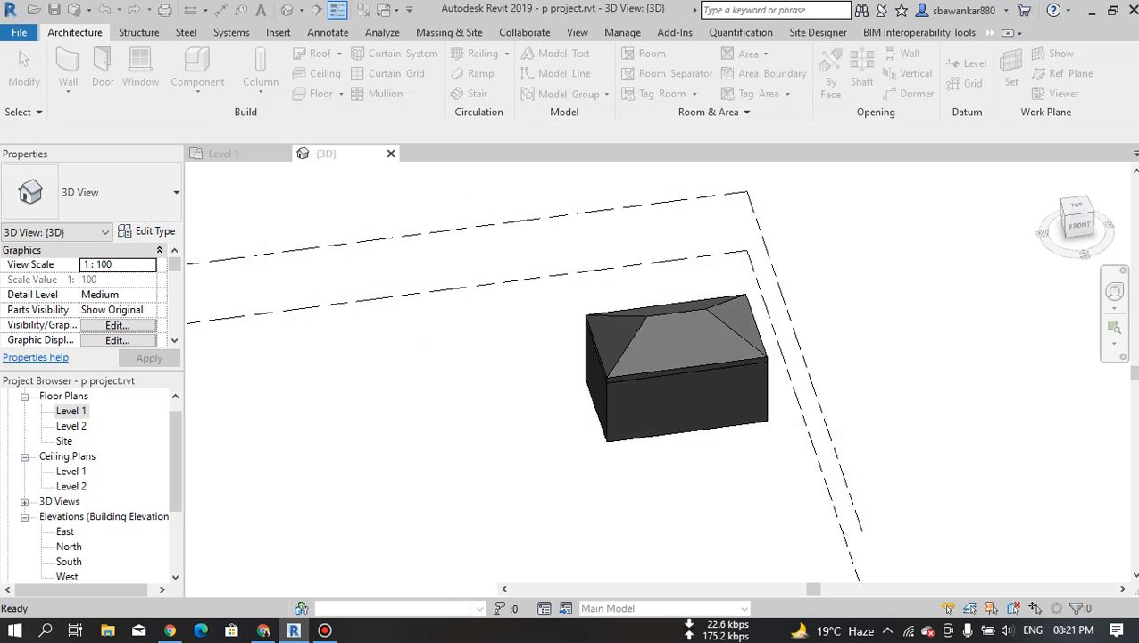
Switch to the Windows desktop and search the computer for the exported report with the term "re".
click(1091, 11)
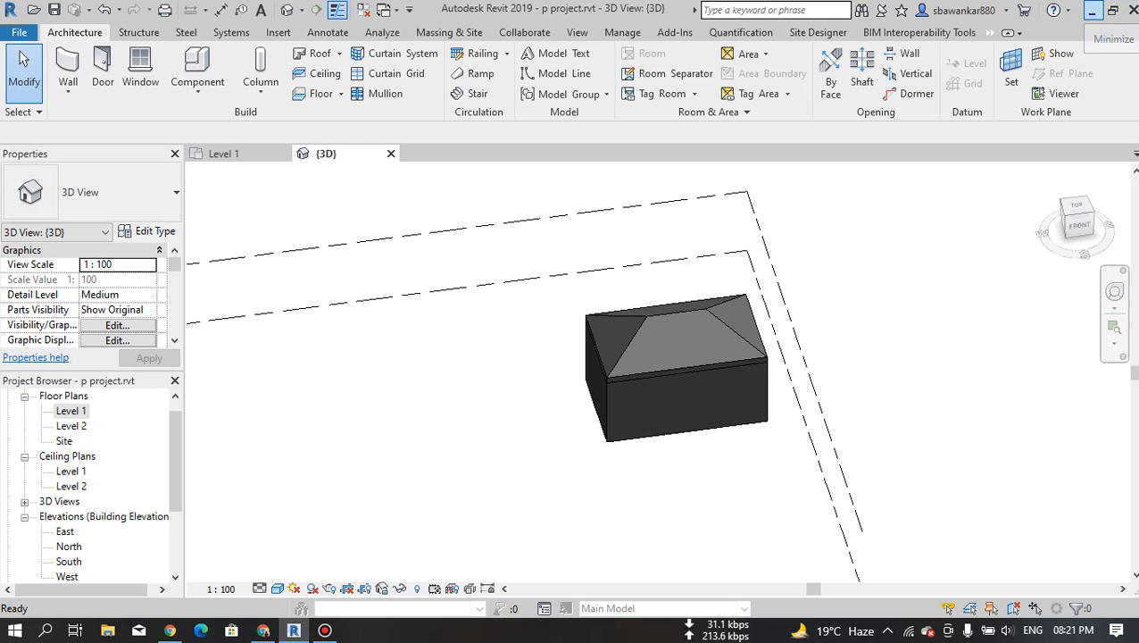
click(1091, 11)
click(1047, 13)
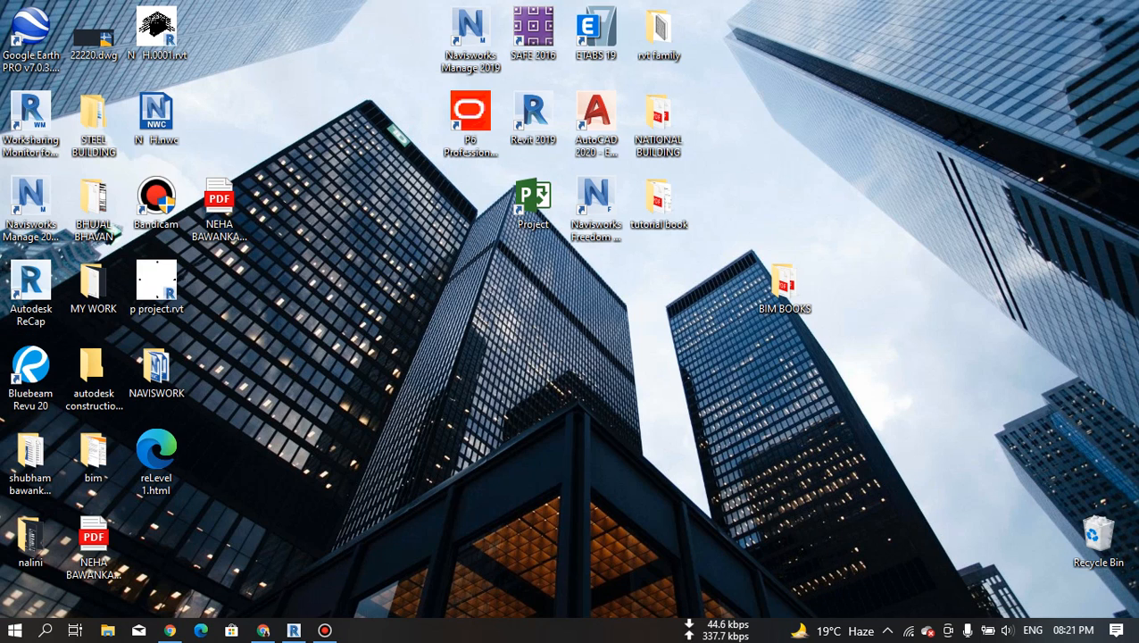
click(45, 630)
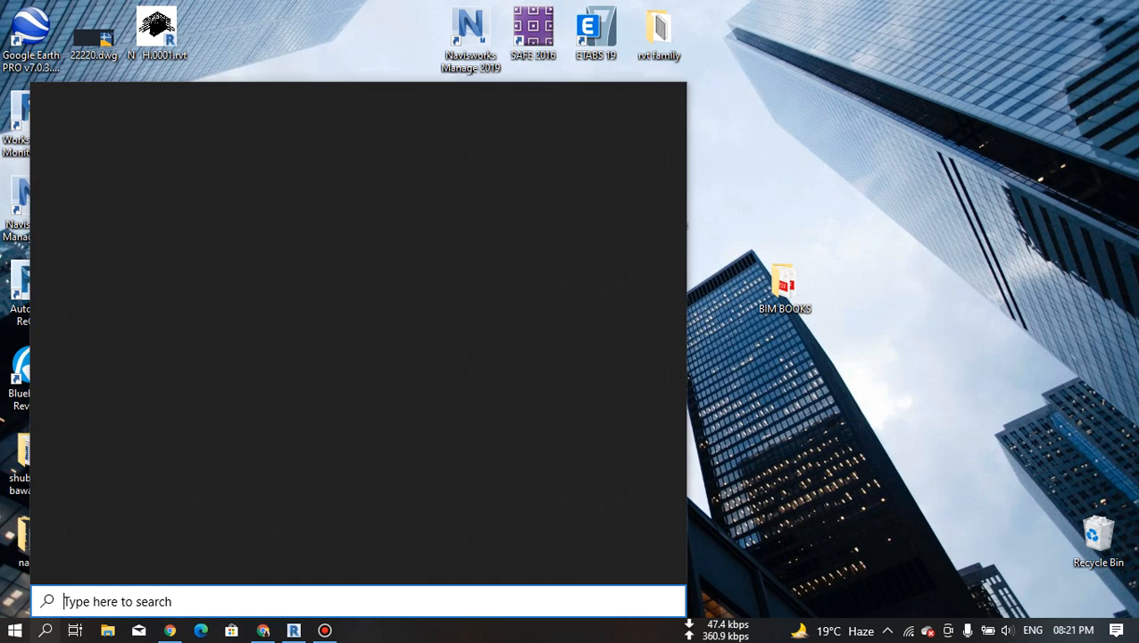
text(re)
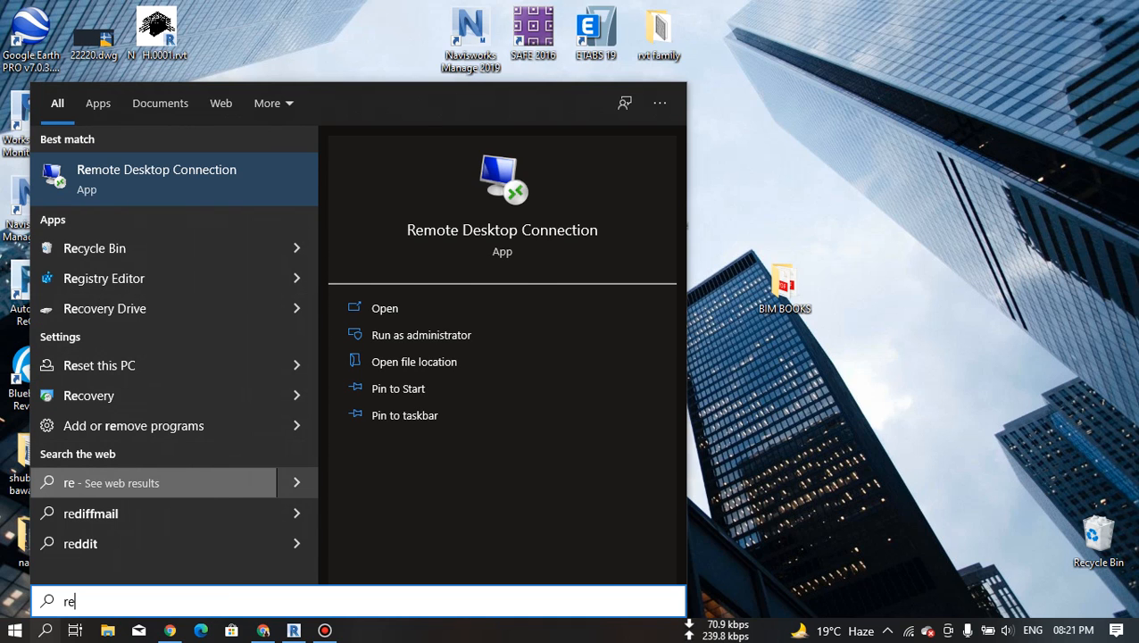
click(154, 483)
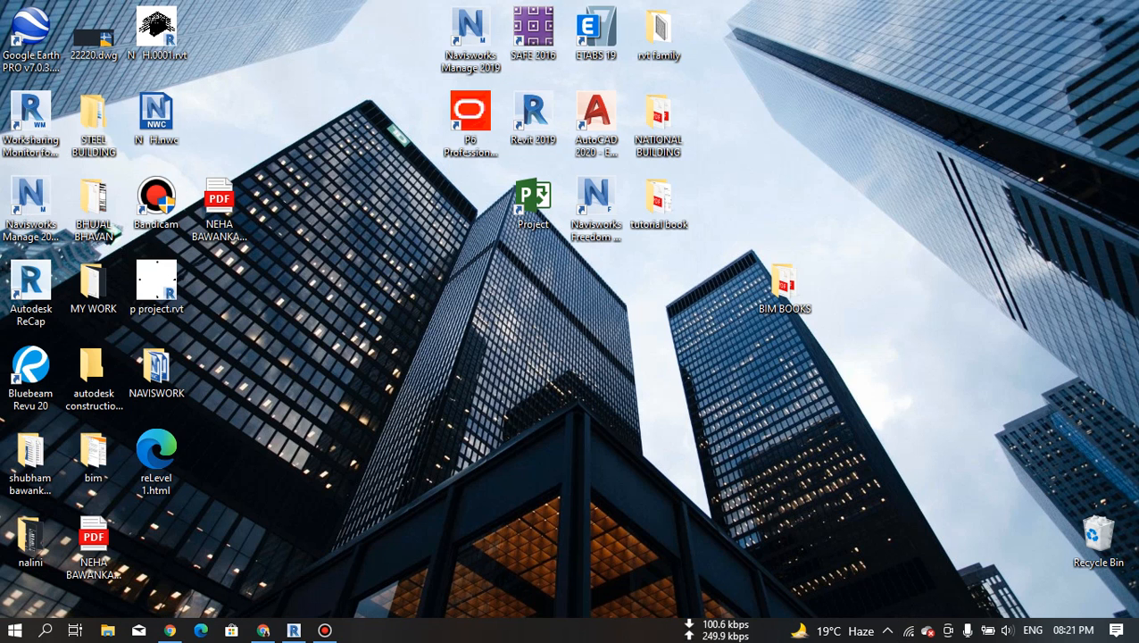